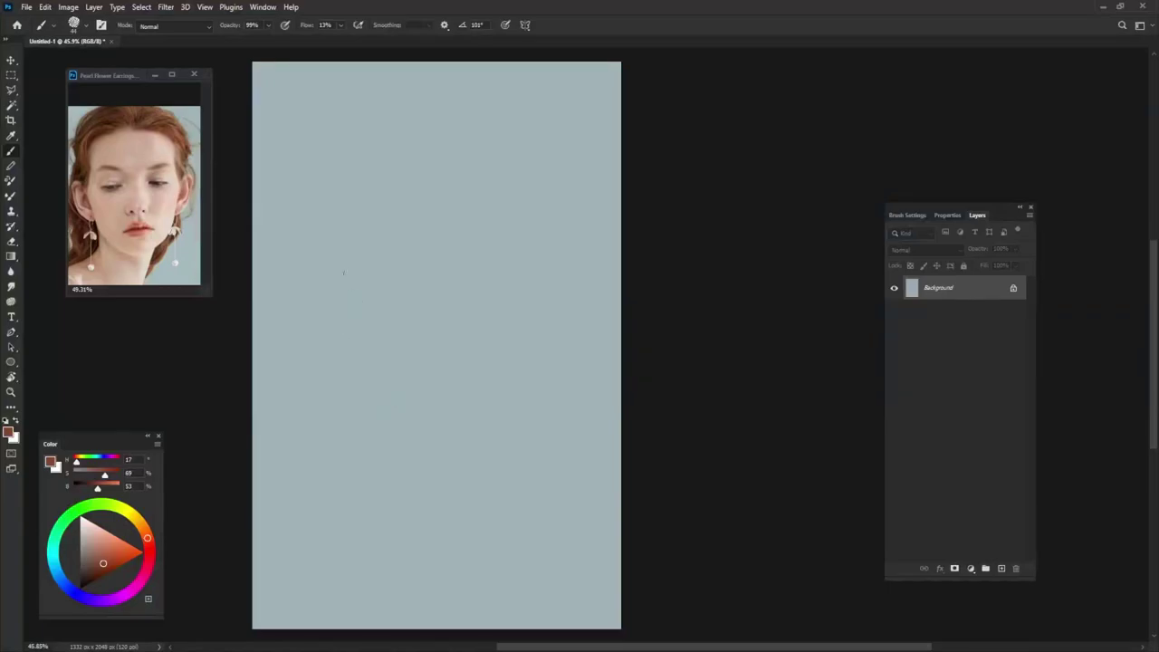
- Lower the brush flow and opacity and sketch the faint left contour of the head
{"action": "left_click_drag", "start_coordinate": [311, 224], "coordinate": [322, 452]}
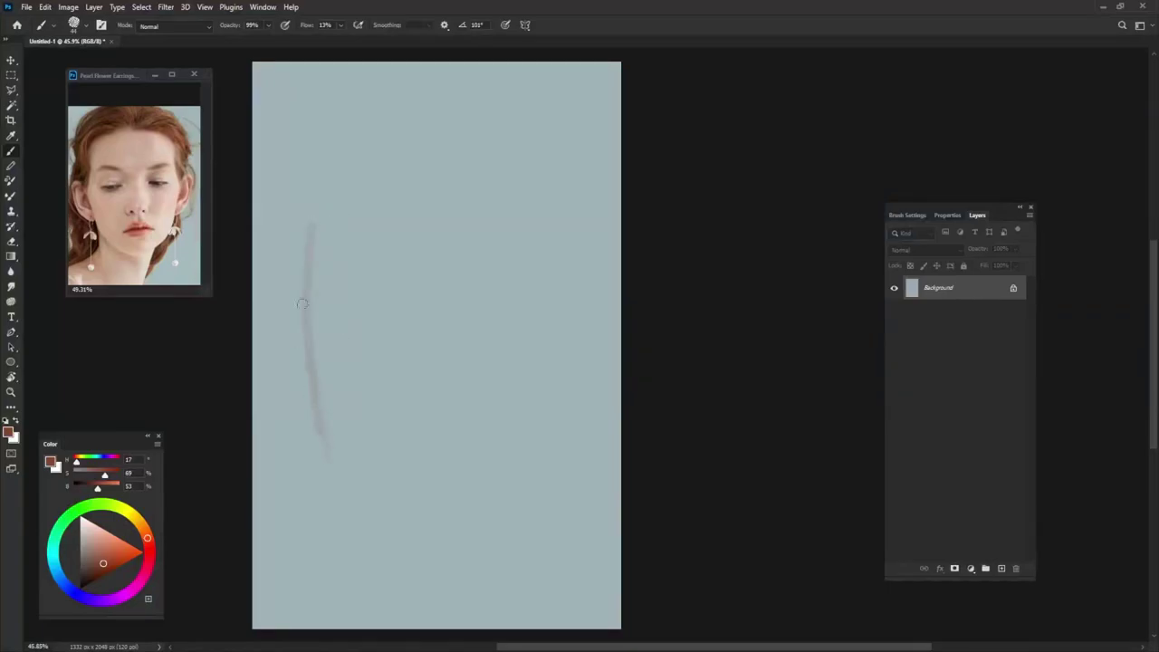
{"action": "left_click", "coordinate": [340, 32]}
{"action": "left_click", "coordinate": [268, 26]}
{"action": "left_click_drag", "start_coordinate": [306, 226], "coordinate": [317, 415]}
{"action": "mouse_move", "coordinate": [303, 222]}
{"action": "left_mouse_down"}
{"action": "mouse_move", "coordinate": [328, 433]}
{"action": "mouse_move", "coordinate": [325, 380]}
{"action": "left_mouse_up"}
{"action": "mouse_move", "coordinate": [298, 231]}
{"action": "left_mouse_down"}
{"action": "mouse_move", "coordinate": [262, 292]}
{"action": "mouse_move", "coordinate": [299, 254]}
{"action": "mouse_move", "coordinate": [317, 306]}
{"action": "left_mouse_up"}
- Add long lines down the left side of the face, extending toward the jaw
{"action": "mouse_move", "coordinate": [277, 263]}
{"action": "left_mouse_down"}
{"action": "mouse_move", "coordinate": [324, 312]}
{"action": "mouse_move", "coordinate": [292, 263]}
{"action": "mouse_move", "coordinate": [271, 385]}
{"action": "left_mouse_up"}
{"action": "left_click_drag", "start_coordinate": [262, 280], "coordinate": [289, 412]}
{"action": "left_click_drag", "start_coordinate": [290, 363], "coordinate": [335, 382]}
{"action": "left_click_drag", "start_coordinate": [306, 271], "coordinate": [317, 371]}
{"action": "mouse_move", "coordinate": [312, 308]}
{"action": "left_mouse_down"}
{"action": "mouse_move", "coordinate": [337, 429]}
{"action": "mouse_move", "coordinate": [341, 350]}
{"action": "mouse_move", "coordinate": [362, 493]}
{"action": "left_mouse_up"}
{"action": "mouse_move", "coordinate": [321, 335]}
{"action": "left_mouse_down"}
{"action": "mouse_move", "coordinate": [344, 454]}
{"action": "mouse_move", "coordinate": [417, 544]}
{"action": "left_mouse_up"}
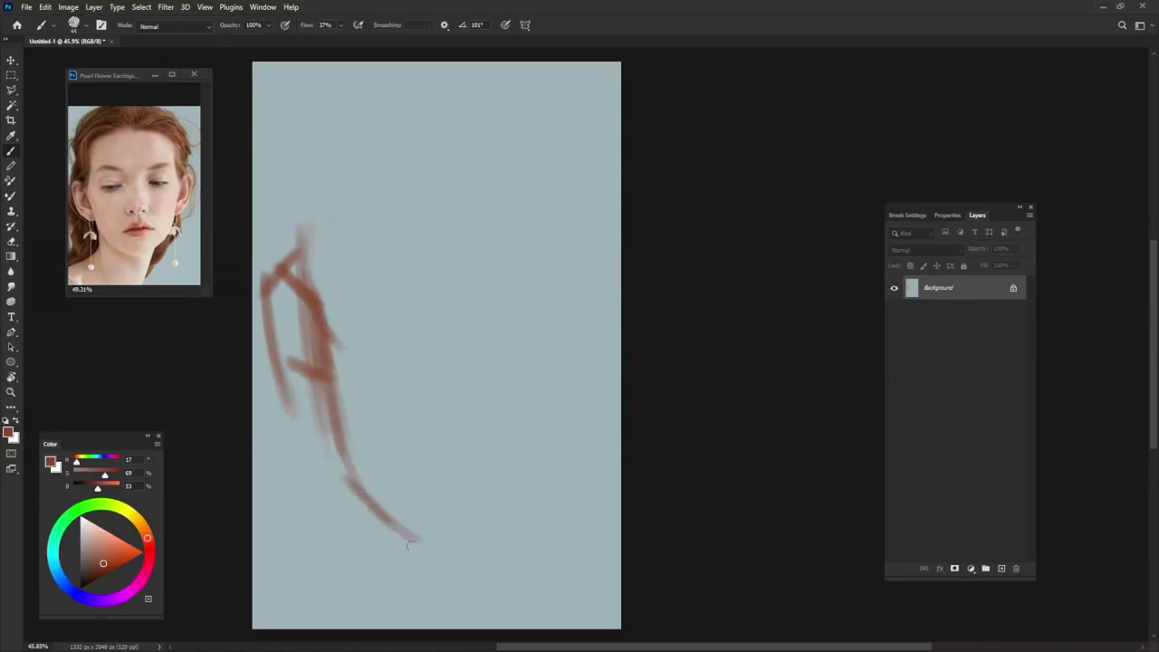
- Sketch the jawline, chin strokes and the right side of the face and ear
{"action": "mouse_move", "coordinate": [337, 472]}
{"action": "left_mouse_down"}
{"action": "mouse_move", "coordinate": [442, 552]}
{"action": "mouse_move", "coordinate": [552, 464]}
{"action": "left_mouse_up"}
{"action": "left_click_drag", "start_coordinate": [498, 530], "coordinate": [572, 415]}
{"action": "left_click_drag", "start_coordinate": [507, 530], "coordinate": [569, 425]}
{"action": "left_click_drag", "start_coordinate": [554, 344], "coordinate": [548, 426]}
{"action": "left_click_drag", "start_coordinate": [572, 313], "coordinate": [547, 464]}
{"action": "mouse_move", "coordinate": [567, 269]}
{"action": "left_mouse_down"}
{"action": "mouse_move", "coordinate": [623, 297]}
{"action": "mouse_move", "coordinate": [563, 384]}
{"action": "mouse_move", "coordinate": [587, 359]}
{"action": "left_mouse_up"}
{"action": "left_click_drag", "start_coordinate": [569, 303], "coordinate": [545, 355]}
- Outline the top of the head from upper left to the right side and ear
{"action": "mouse_move", "coordinate": [373, 159]}
{"action": "left_mouse_down"}
{"action": "mouse_move", "coordinate": [437, 118]}
{"action": "mouse_move", "coordinate": [280, 162]}
{"action": "mouse_move", "coordinate": [322, 217]}
{"action": "mouse_move", "coordinate": [332, 206]}
{"action": "mouse_move", "coordinate": [343, 335]}
{"action": "left_mouse_up"}
{"action": "mouse_move", "coordinate": [335, 255]}
{"action": "left_mouse_down"}
{"action": "mouse_move", "coordinate": [313, 331]}
{"action": "mouse_move", "coordinate": [404, 105]}
{"action": "left_mouse_up"}
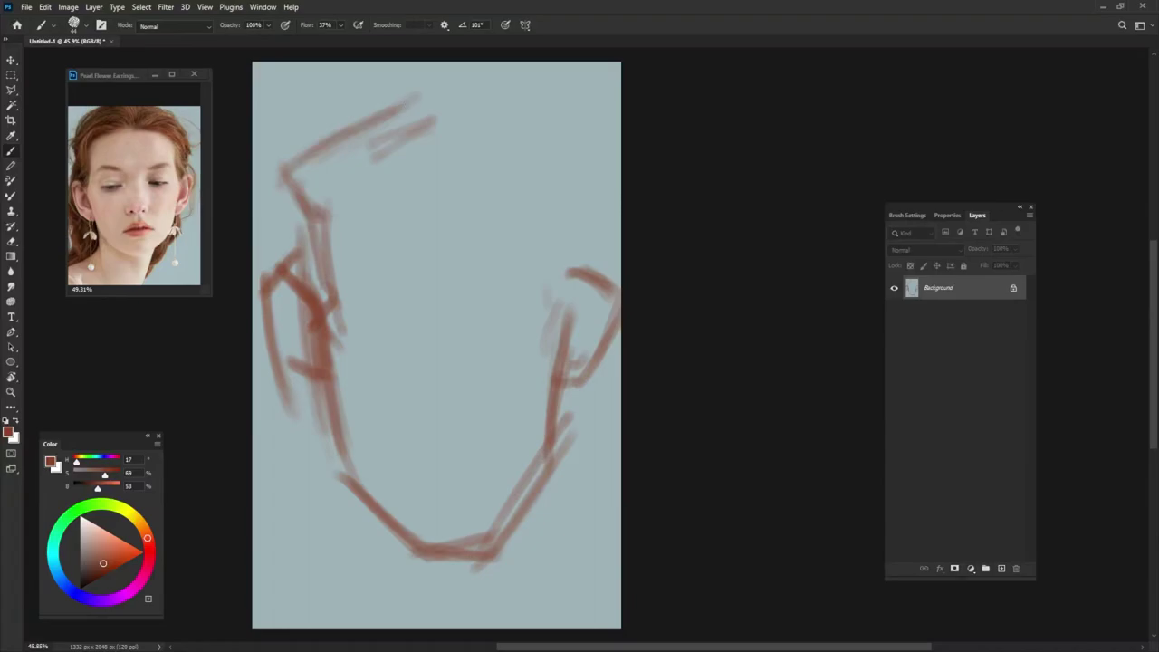
{"action": "mouse_move", "coordinate": [299, 161]}
{"action": "left_mouse_down"}
{"action": "mouse_move", "coordinate": [438, 102]}
{"action": "mouse_move", "coordinate": [402, 143]}
{"action": "mouse_move", "coordinate": [493, 109]}
{"action": "mouse_move", "coordinate": [561, 163]}
{"action": "left_mouse_up"}
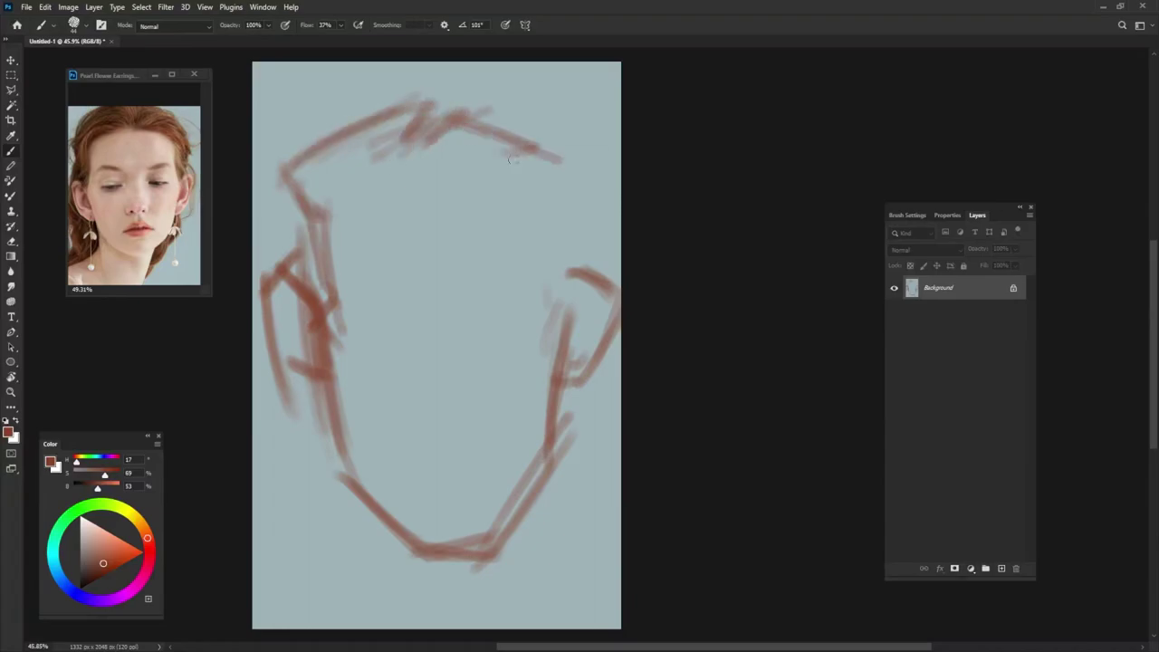
{"action": "mouse_move", "coordinate": [476, 132]}
{"action": "left_mouse_down"}
{"action": "mouse_move", "coordinate": [567, 168]}
{"action": "mouse_move", "coordinate": [498, 132]}
{"action": "mouse_move", "coordinate": [578, 181]}
{"action": "mouse_move", "coordinate": [540, 264]}
{"action": "mouse_move", "coordinate": [579, 279]}
{"action": "mouse_move", "coordinate": [567, 274]}
{"action": "left_mouse_up"}
{"action": "left_click_drag", "start_coordinate": [581, 204], "coordinate": [559, 317]}
{"action": "left_click_drag", "start_coordinate": [566, 238], "coordinate": [554, 318]}
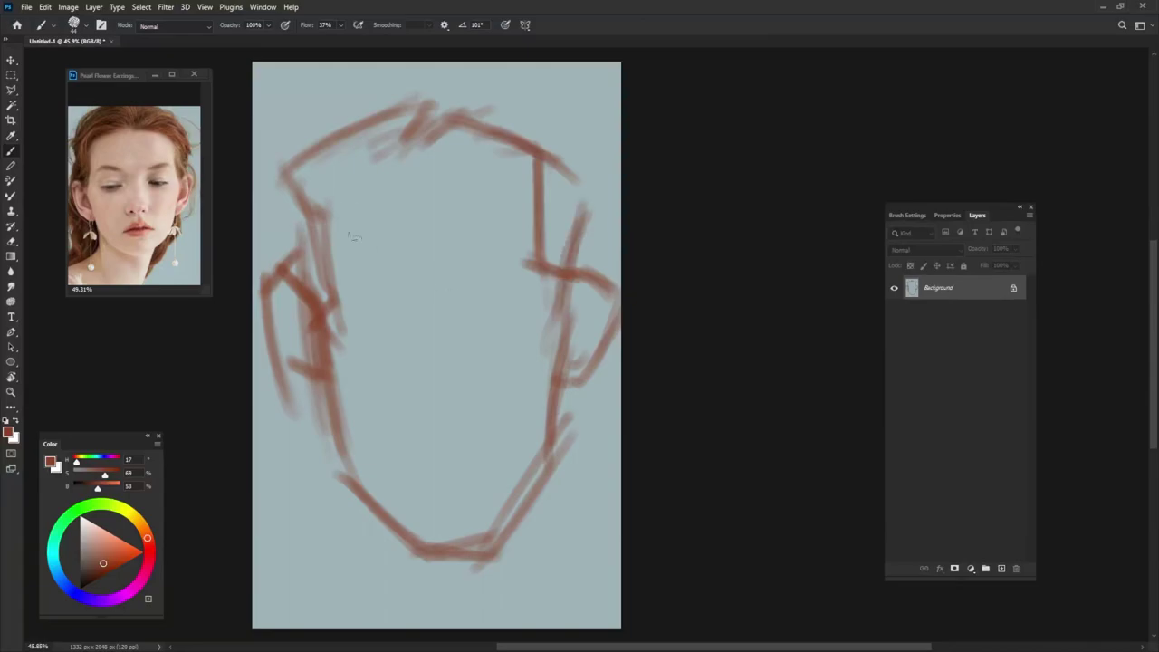
{"action": "left_click_drag", "start_coordinate": [350, 154], "coordinate": [413, 100]}
{"action": "mouse_move", "coordinate": [322, 178]}
{"action": "left_mouse_down"}
{"action": "mouse_move", "coordinate": [387, 109]}
{"action": "mouse_move", "coordinate": [319, 297]}
{"action": "mouse_move", "coordinate": [494, 554]}
{"action": "left_mouse_up"}
- Darken the left contour, finish the jawline, and sketch the neck and shoulder lines
{"action": "left_click_drag", "start_coordinate": [512, 516], "coordinate": [473, 616]}
{"action": "left_click_drag", "start_coordinate": [318, 419], "coordinate": [355, 586]}
{"action": "mouse_move", "coordinate": [326, 426]}
{"action": "left_mouse_down"}
{"action": "mouse_move", "coordinate": [358, 588]}
{"action": "mouse_move", "coordinate": [262, 623]}
{"action": "left_mouse_up"}
{"action": "left_click_drag", "start_coordinate": [352, 558], "coordinate": [257, 629]}
{"action": "mouse_move", "coordinate": [523, 516]}
{"action": "left_mouse_down"}
{"action": "mouse_move", "coordinate": [516, 576]}
{"action": "mouse_move", "coordinate": [471, 621]}
{"action": "left_mouse_up"}
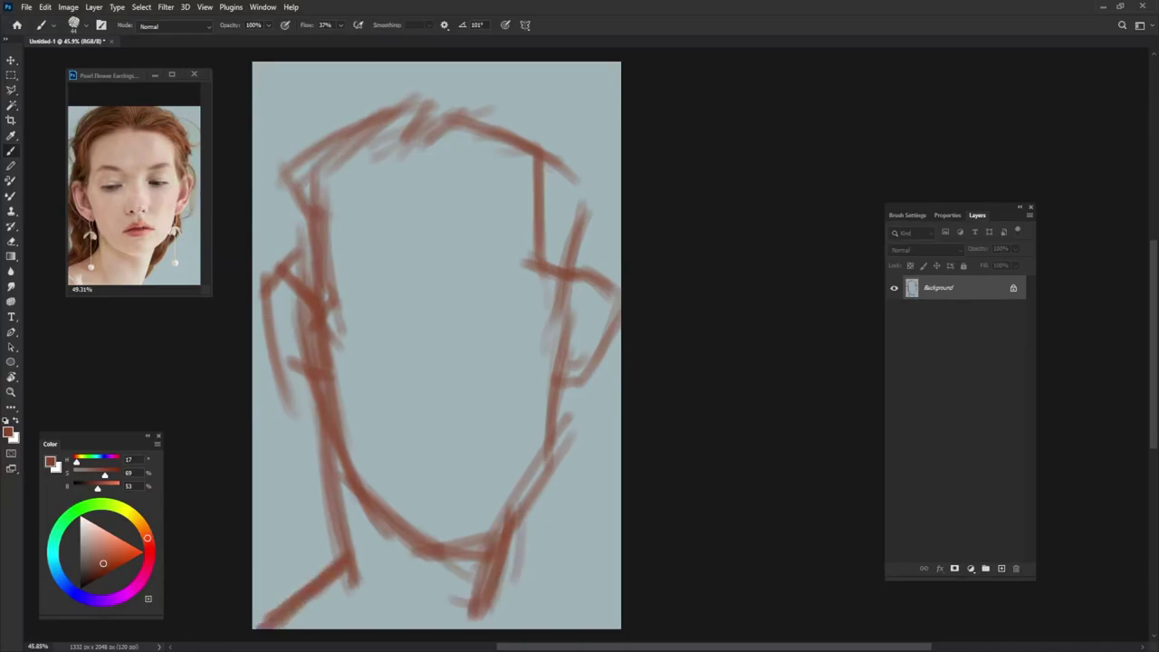
{"action": "left_click_drag", "start_coordinate": [485, 554], "coordinate": [473, 628]}
{"action": "left_click_drag", "start_coordinate": [483, 579], "coordinate": [478, 629]}
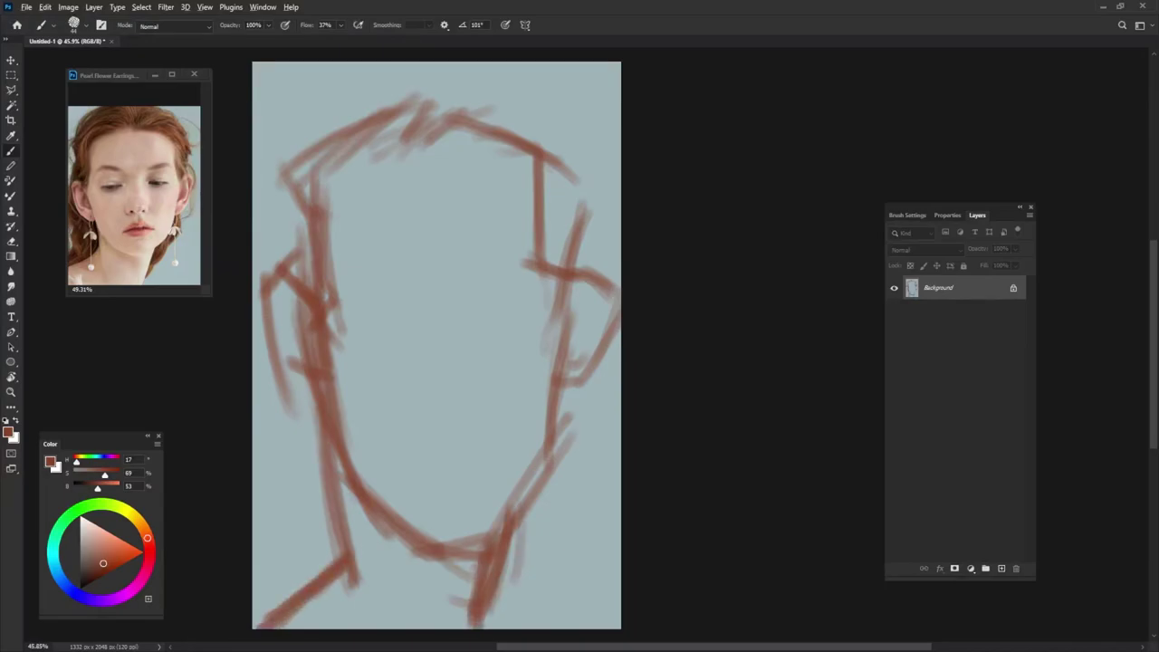
- Add hair strokes along the upper left and reinforce the left head contour
{"action": "mouse_move", "coordinate": [266, 140]}
{"action": "left_mouse_down"}
{"action": "mouse_move", "coordinate": [282, 303]}
{"action": "mouse_move", "coordinate": [308, 89]}
{"action": "mouse_move", "coordinate": [324, 74]}
{"action": "mouse_move", "coordinate": [311, 67]}
{"action": "mouse_move", "coordinate": [257, 177]}
{"action": "left_mouse_up"}
{"action": "left_click_drag", "start_coordinate": [290, 91], "coordinate": [257, 250]}
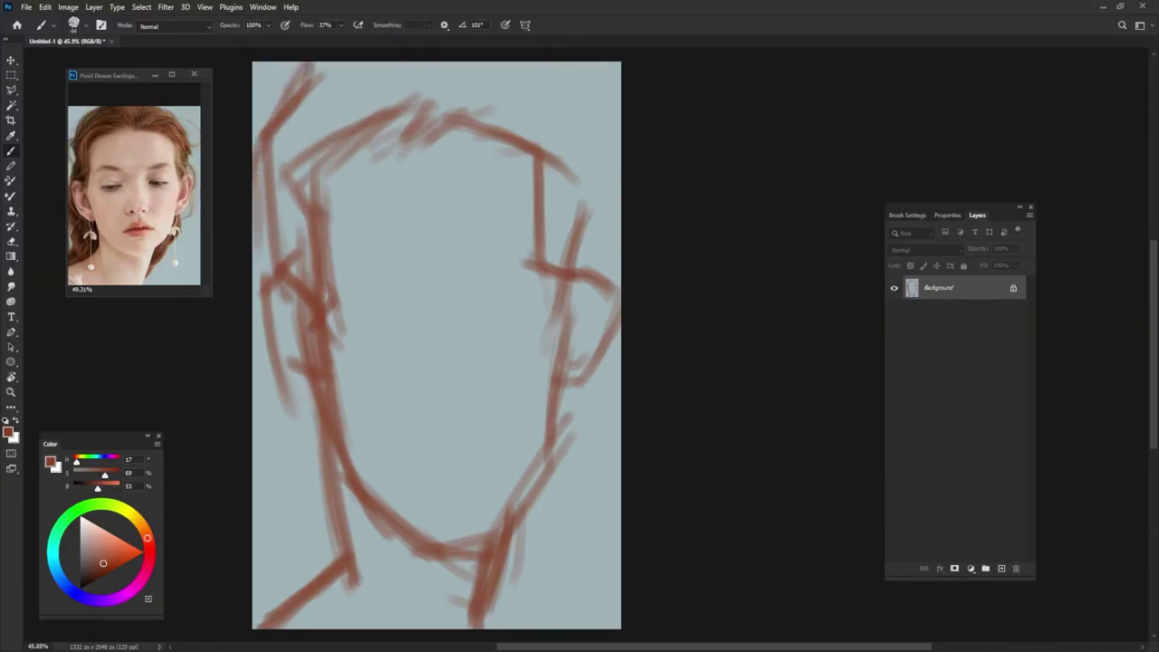
{"action": "left_click_drag", "start_coordinate": [273, 162], "coordinate": [256, 403]}
{"action": "left_click_drag", "start_coordinate": [255, 326], "coordinate": [288, 471]}
{"action": "mouse_move", "coordinate": [253, 417]}
{"action": "left_mouse_down"}
{"action": "mouse_move", "coordinate": [312, 469]}
{"action": "mouse_move", "coordinate": [256, 543]}
{"action": "left_mouse_up"}
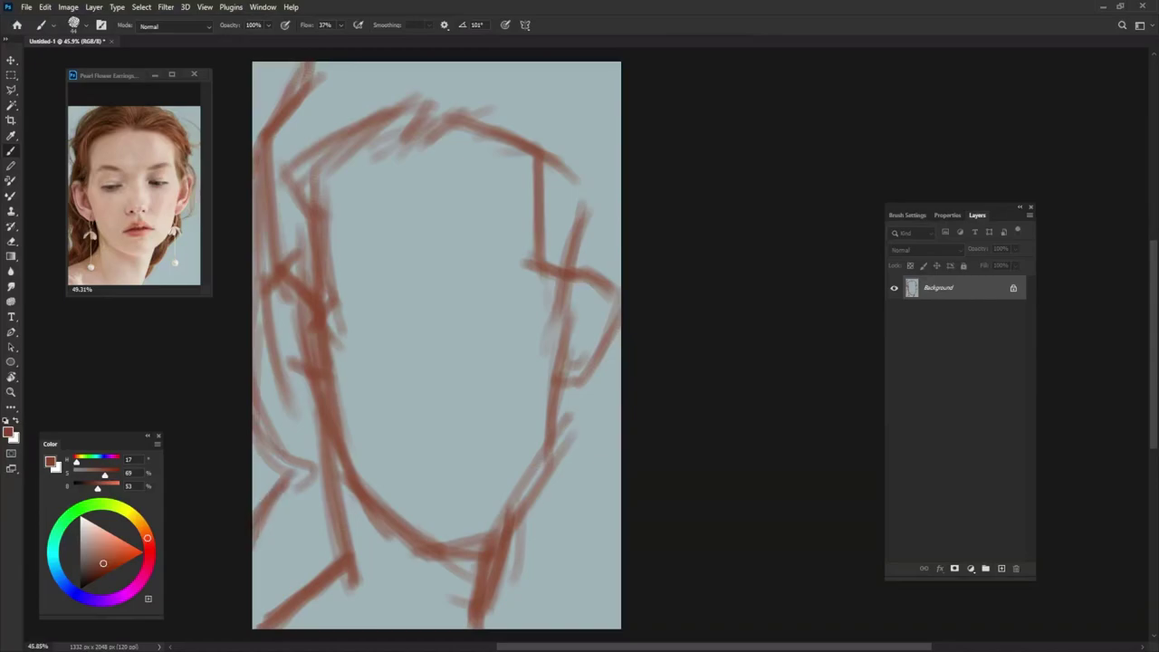
- Outline the right side of the hair from the top down to the shoulder
{"action": "left_click_drag", "start_coordinate": [556, 65], "coordinate": [620, 163]}
{"action": "left_click_drag", "start_coordinate": [618, 209], "coordinate": [608, 286]}
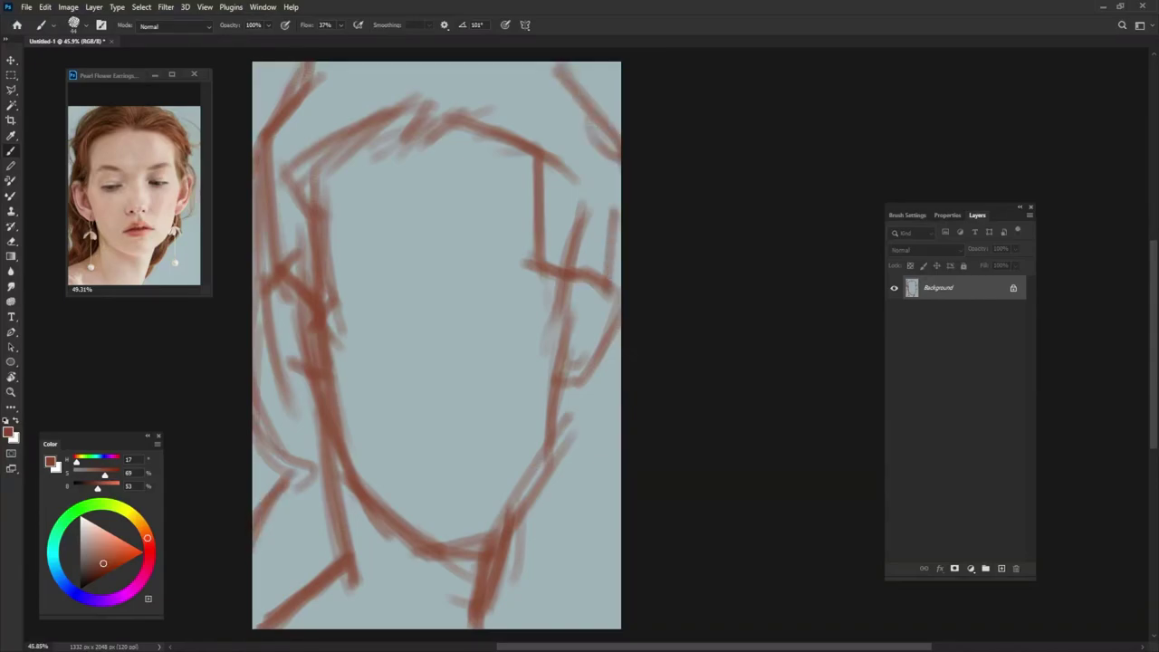
{"action": "left_click_drag", "start_coordinate": [598, 343], "coordinate": [596, 513]}
{"action": "left_click_drag", "start_coordinate": [594, 367], "coordinate": [601, 533]}
{"action": "mouse_move", "coordinate": [603, 527]}
{"action": "left_mouse_down"}
{"action": "mouse_move", "coordinate": [503, 592]}
{"action": "mouse_move", "coordinate": [514, 609]}
{"action": "left_mouse_up"}
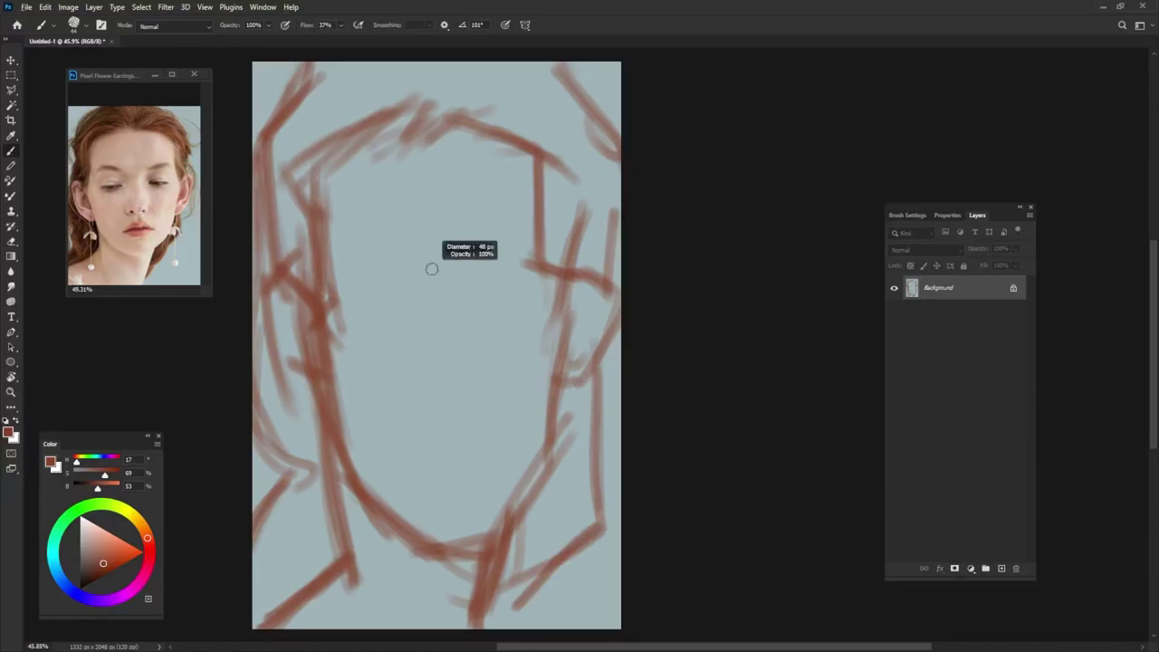
- Block in the top-left and left hair mass in reddish brown
{"action": "left_click_drag", "start_coordinate": [498, 100], "coordinate": [317, 244]}
{"action": "left_click_drag", "start_coordinate": [425, 72], "coordinate": [271, 208]}
{"action": "left_click_drag", "start_coordinate": [290, 109], "coordinate": [272, 471]}
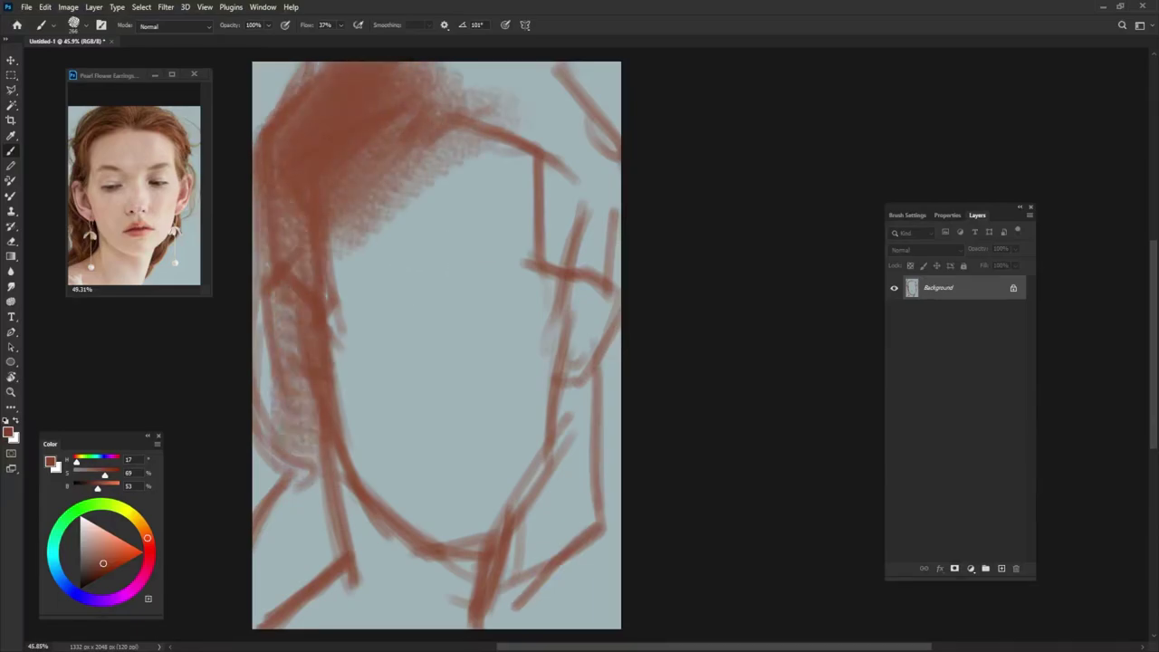
{"action": "left_click_drag", "start_coordinate": [290, 208], "coordinate": [281, 489]}
{"action": "left_click_drag", "start_coordinate": [389, 163], "coordinate": [344, 525]}
{"action": "left_click_drag", "start_coordinate": [498, 68], "coordinate": [344, 470]}
{"action": "left_click_drag", "start_coordinate": [562, 73], "coordinate": [380, 362]}
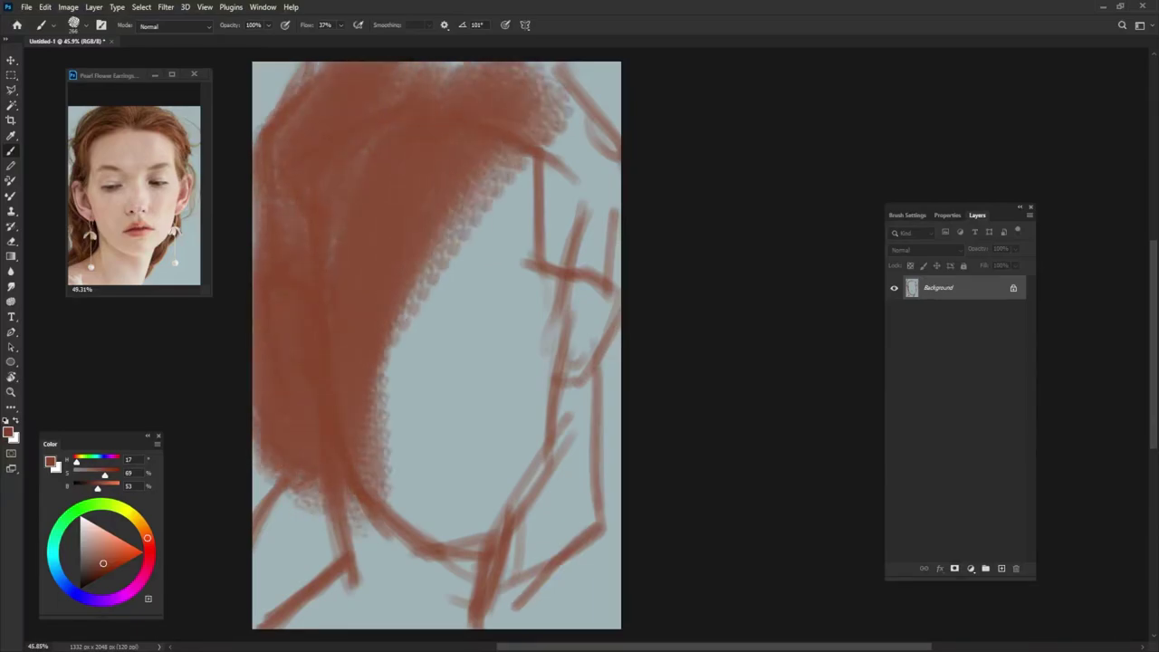
- Fill the upper-right hair mass and the right and lower face area with brown
{"action": "left_click_drag", "start_coordinate": [579, 90], "coordinate": [381, 381]}
{"action": "left_click_drag", "start_coordinate": [597, 153], "coordinate": [371, 453]}
{"action": "left_click_drag", "start_coordinate": [616, 182], "coordinate": [390, 462]}
{"action": "mouse_move", "coordinate": [416, 72]}
{"action": "left_mouse_down"}
{"action": "mouse_move", "coordinate": [616, 236]}
{"action": "mouse_move", "coordinate": [534, 507]}
{"action": "left_mouse_up"}
{"action": "left_click_drag", "start_coordinate": [607, 272], "coordinate": [543, 543]}
{"action": "left_click_drag", "start_coordinate": [598, 480], "coordinate": [399, 624]}
{"action": "left_click_drag", "start_coordinate": [543, 335], "coordinate": [362, 625]}
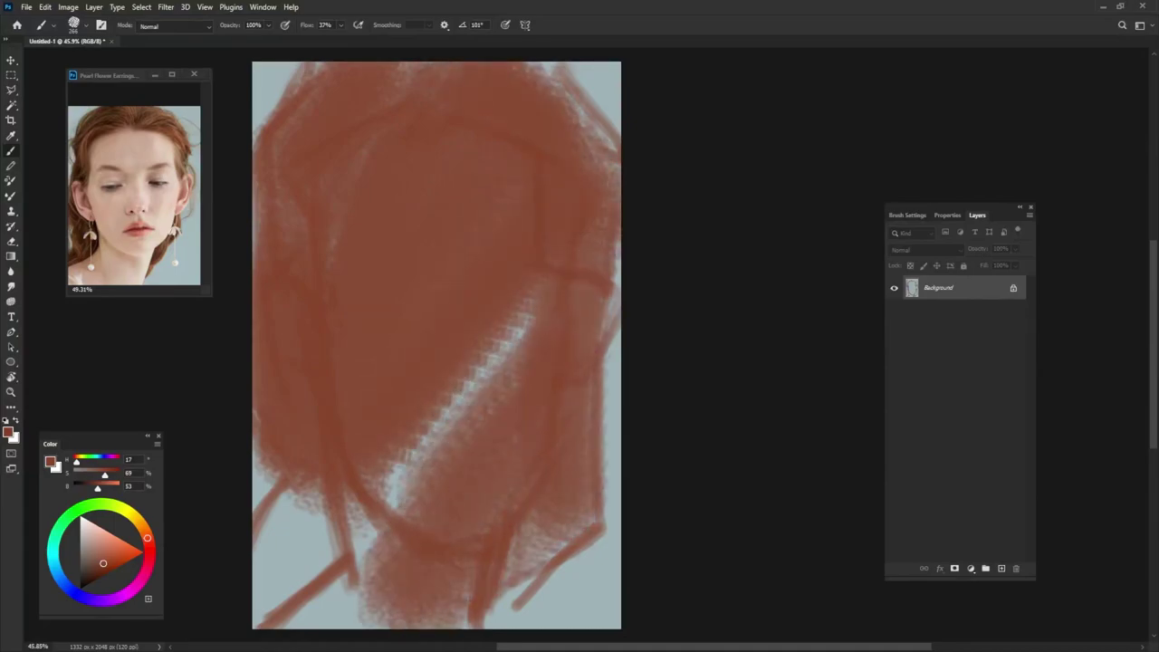
- Cover the remaining light strip, bottom edge and corners, and touch up the upper-right edge
{"action": "left_click_drag", "start_coordinate": [534, 307], "coordinate": [371, 544]}
{"action": "left_click_drag", "start_coordinate": [366, 471], "coordinate": [353, 544]}
{"action": "left_click_drag", "start_coordinate": [371, 498], "coordinate": [263, 616]}
{"action": "mouse_move", "coordinate": [363, 552]}
{"action": "left_mouse_down"}
{"action": "mouse_move", "coordinate": [258, 625]}
{"action": "mouse_move", "coordinate": [494, 584]}
{"action": "left_mouse_up"}
{"action": "left_click_drag", "start_coordinate": [607, 498], "coordinate": [489, 620]}
{"action": "left_click_drag", "start_coordinate": [579, 525], "coordinate": [484, 624]}
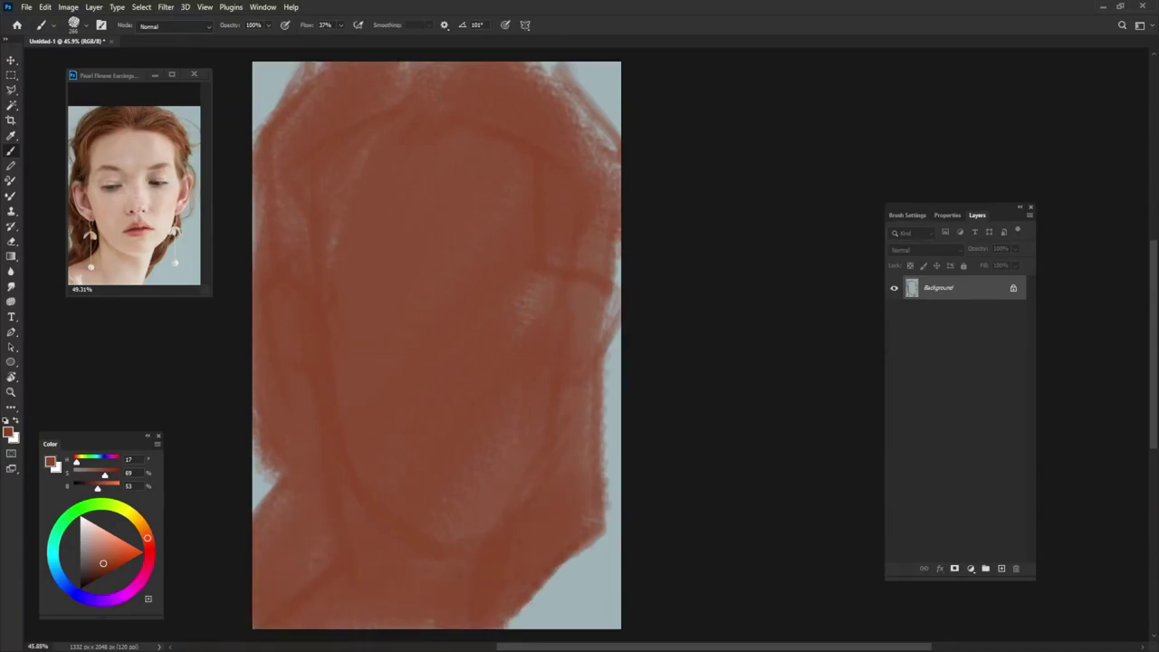
{"action": "mouse_move", "coordinate": [601, 116]}
{"action": "left_mouse_down"}
{"action": "mouse_move", "coordinate": [580, 156]}
{"action": "mouse_move", "coordinate": [596, 174]}
{"action": "left_mouse_up"}
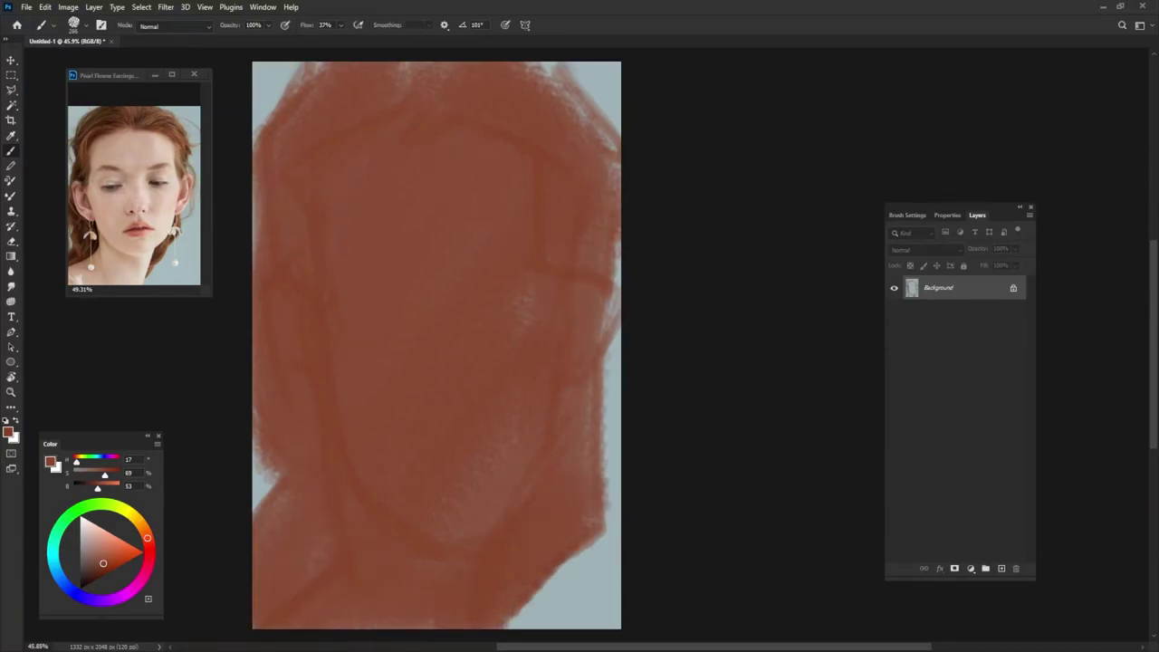
- With a smaller brush, sample the blue-grey background and repaint it along the right edge
{"action": "left_click_drag", "start_coordinate": [480, 409], "coordinate": [452, 409]}
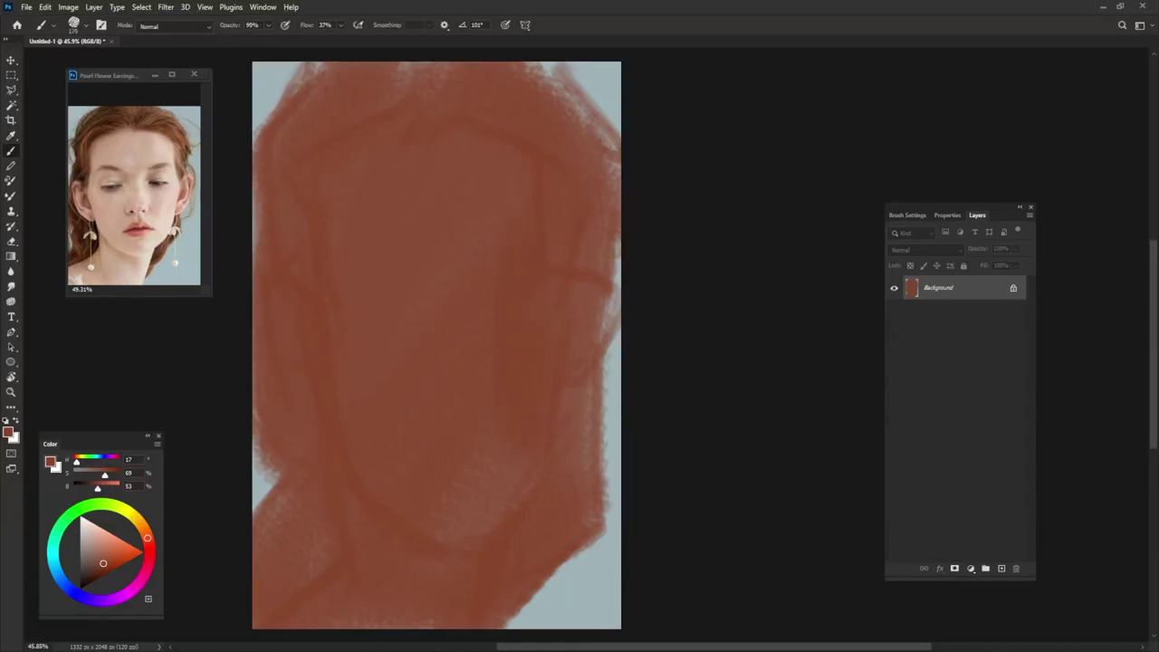
{"action": "left_click_drag", "start_coordinate": [466, 363], "coordinate": [445, 362]}
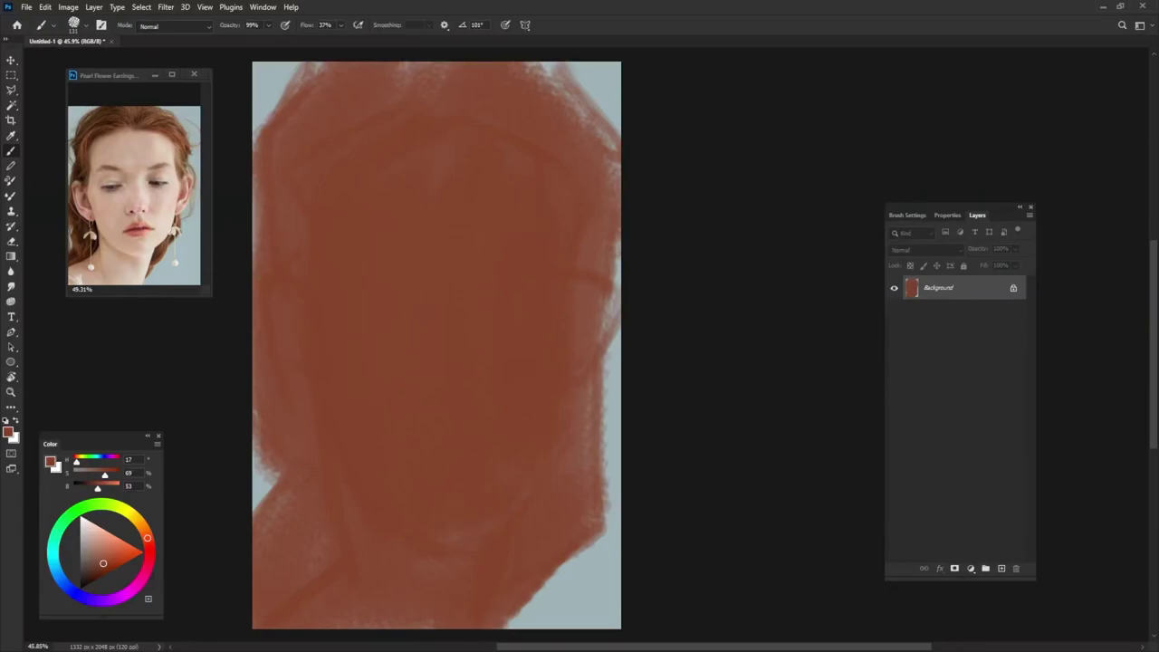
{"action": "left_click_drag", "start_coordinate": [605, 301], "coordinate": [611, 344]}
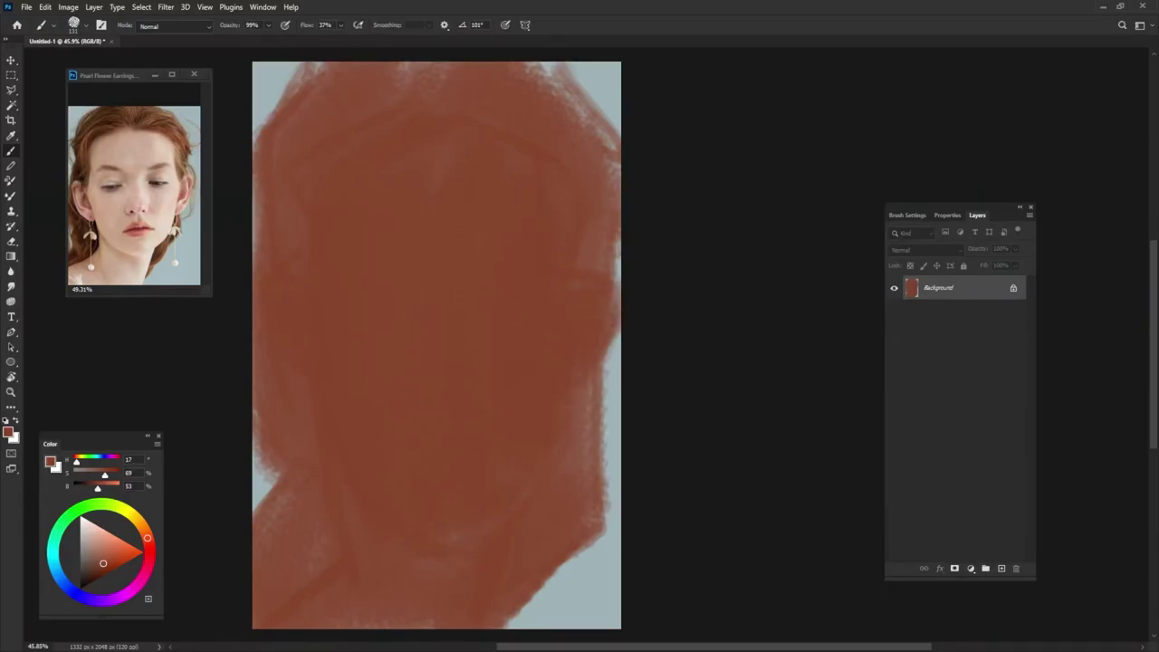
{"action": "left_click", "coordinate": [600, 355], "text": "alt"}
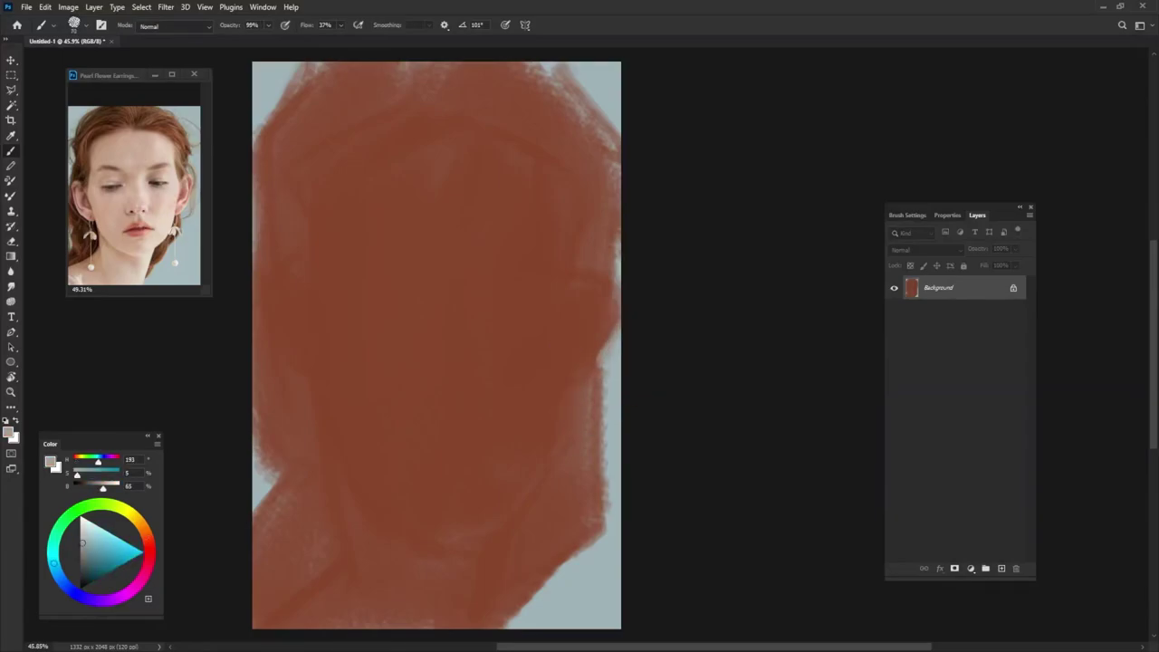
{"action": "left_click_drag", "start_coordinate": [598, 360], "coordinate": [591, 529]}
{"action": "mouse_move", "coordinate": [594, 407]}
{"action": "left_mouse_down"}
{"action": "mouse_move", "coordinate": [588, 542]}
{"action": "mouse_move", "coordinate": [500, 623]}
{"action": "left_mouse_up"}
{"action": "left_click_drag", "start_coordinate": [547, 577], "coordinate": [493, 628]}
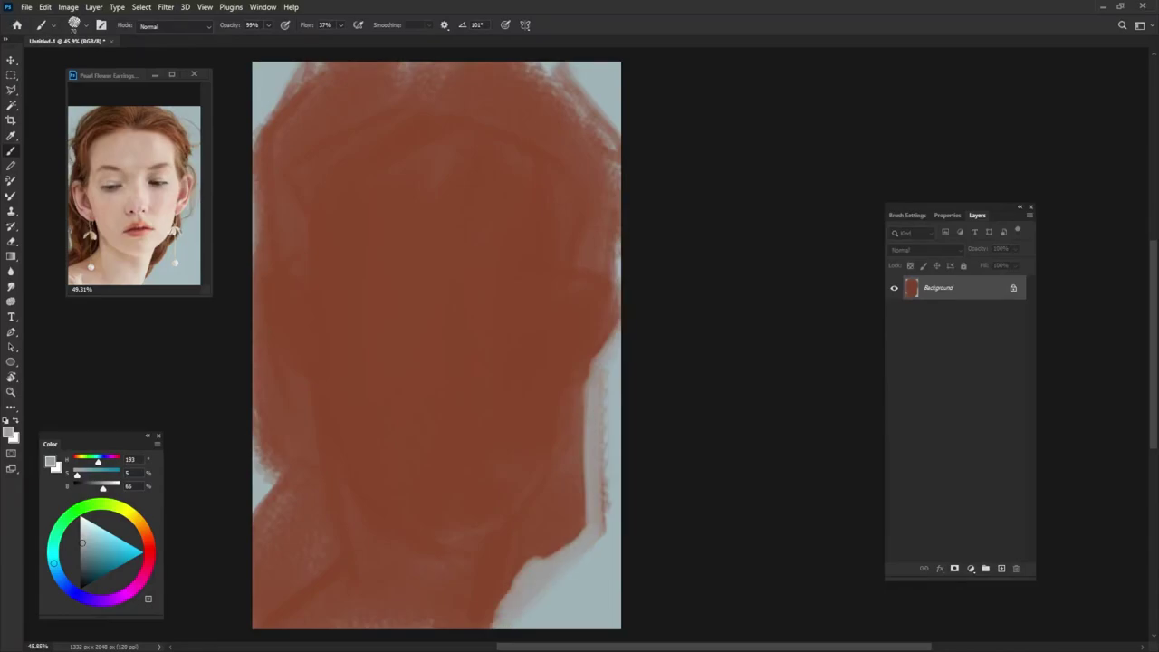
{"action": "left_click_drag", "start_coordinate": [602, 535], "coordinate": [604, 467]}
- Sample the reddish brown and choose a darker, more saturated brown
{"action": "left_click", "coordinate": [516, 389], "text": "alt"}
{"action": "left_click_drag", "start_coordinate": [101, 571], "coordinate": [96, 579]}
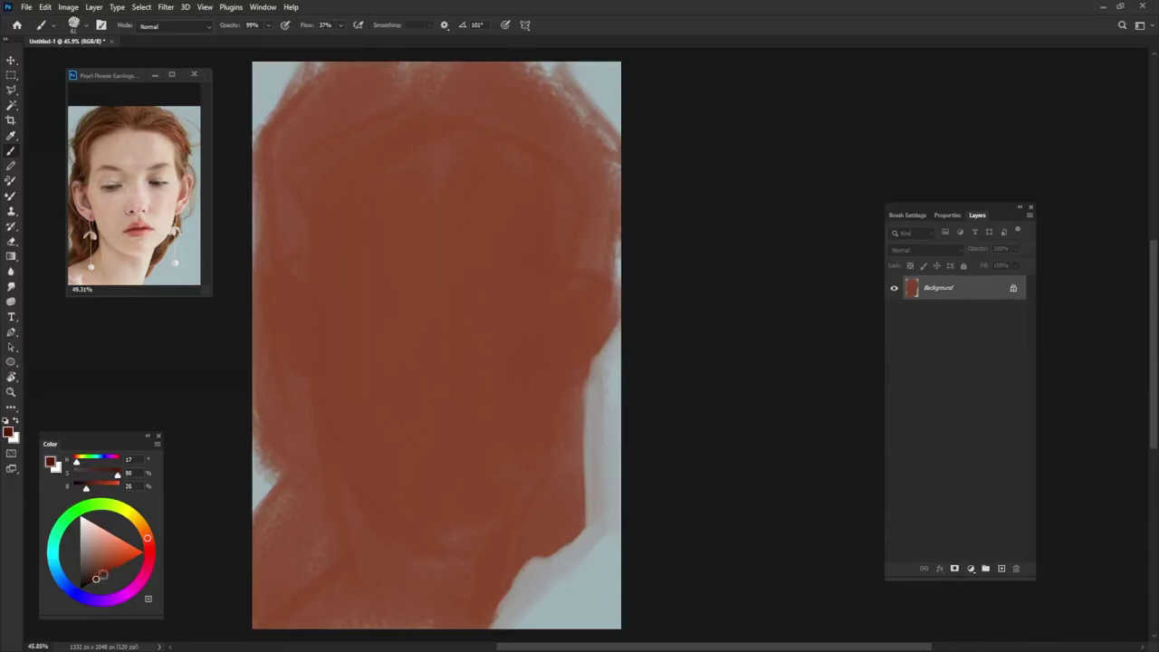
{"action": "right_click", "coordinate": [313, 381], "text": "alt"}
- Paint dark marks at the left cheek and draw the dark jawline and right face side
{"action": "left_click_drag", "start_coordinate": [281, 328], "coordinate": [311, 351]}
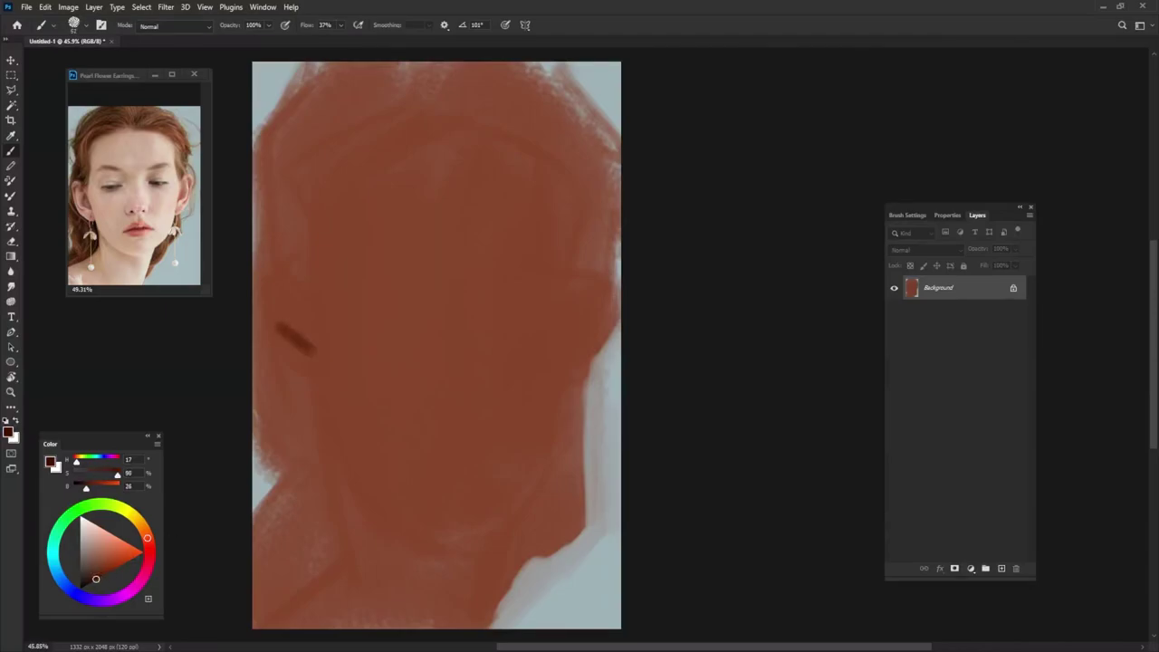
{"action": "mouse_move", "coordinate": [270, 302]}
{"action": "left_mouse_down"}
{"action": "mouse_move", "coordinate": [315, 328]}
{"action": "mouse_move", "coordinate": [306, 360]}
{"action": "left_mouse_up"}
{"action": "mouse_move", "coordinate": [313, 308]}
{"action": "left_mouse_down"}
{"action": "mouse_move", "coordinate": [337, 397]}
{"action": "mouse_move", "coordinate": [341, 479]}
{"action": "mouse_move", "coordinate": [440, 543]}
{"action": "mouse_move", "coordinate": [457, 551]}
{"action": "mouse_move", "coordinate": [457, 534]}
{"action": "mouse_move", "coordinate": [511, 520]}
{"action": "mouse_move", "coordinate": [568, 433]}
{"action": "left_mouse_up"}
{"action": "mouse_move", "coordinate": [471, 561]}
{"action": "left_mouse_down"}
{"action": "mouse_move", "coordinate": [558, 478]}
{"action": "mouse_move", "coordinate": [567, 444]}
{"action": "left_mouse_up"}
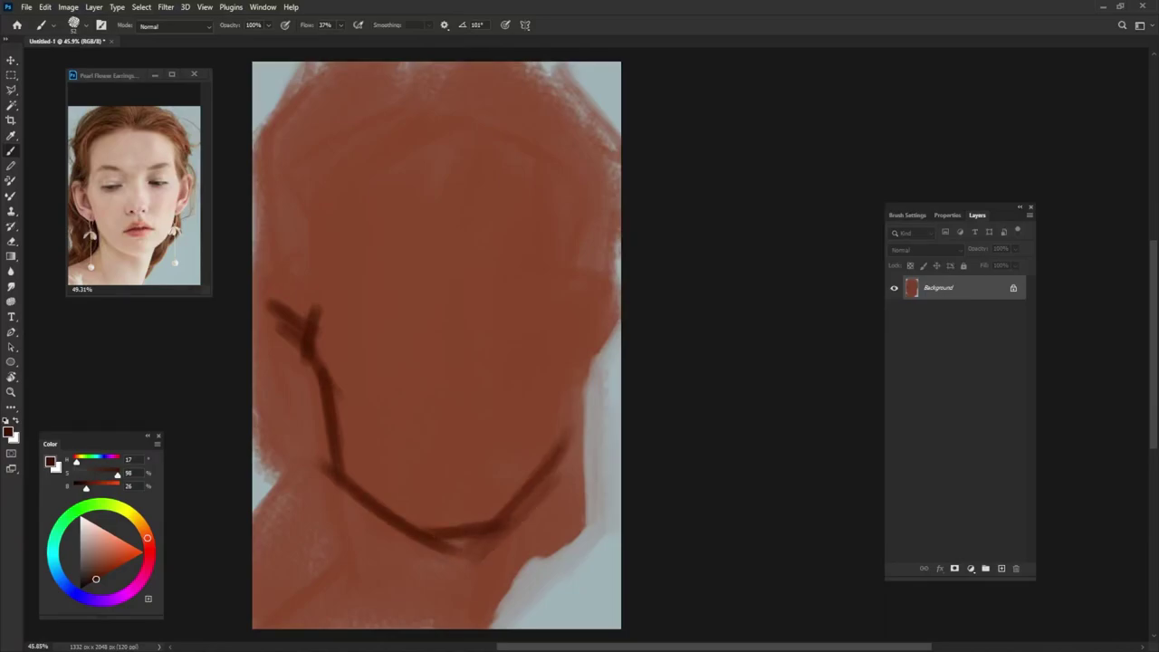
{"action": "left_click_drag", "start_coordinate": [571, 313], "coordinate": [554, 445]}
{"action": "left_click_drag", "start_coordinate": [572, 351], "coordinate": [542, 540]}
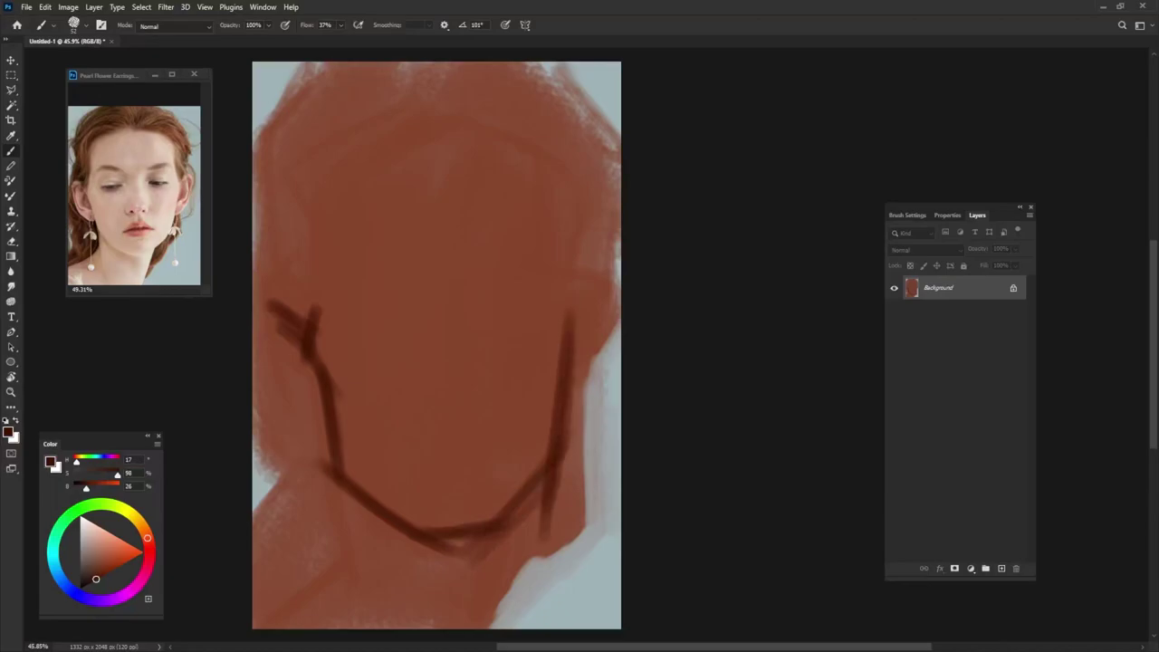
{"action": "left_click_drag", "start_coordinate": [542, 489], "coordinate": [512, 544]}
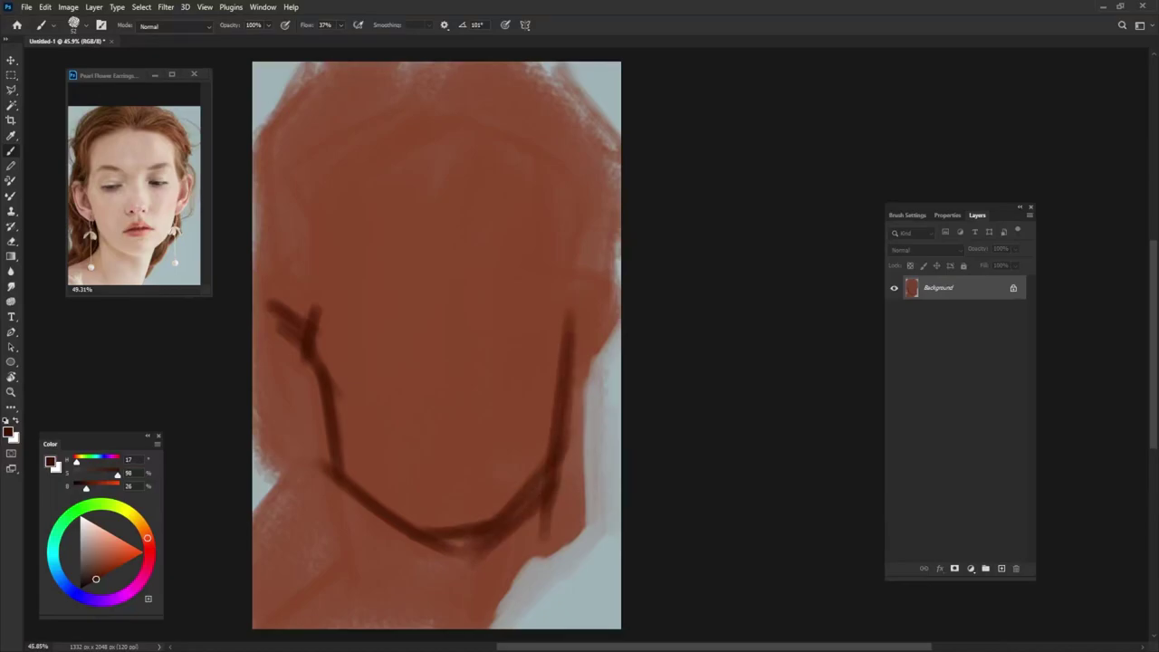
- Extend the right cheek line upward and draw the left face line up across the forehead
{"action": "mouse_move", "coordinate": [560, 264]}
{"action": "left_mouse_down"}
{"action": "mouse_move", "coordinate": [589, 339]}
{"action": "mouse_move", "coordinate": [571, 360]}
{"action": "left_mouse_up"}
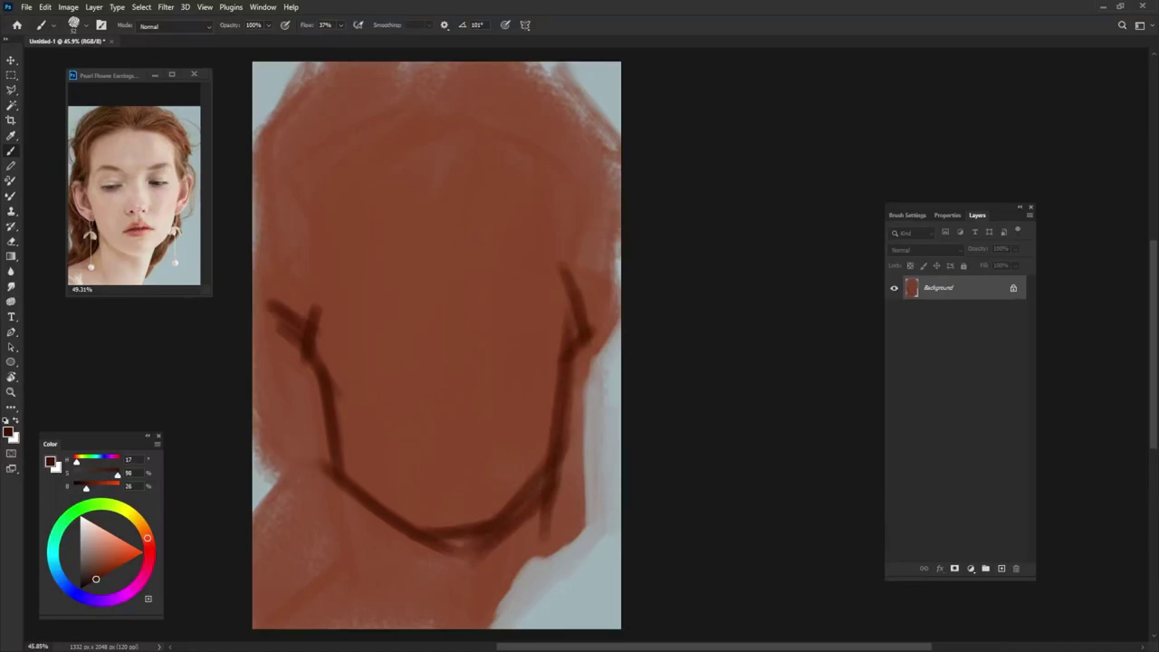
{"action": "left_click_drag", "start_coordinate": [567, 250], "coordinate": [563, 270]}
{"action": "left_click_drag", "start_coordinate": [556, 208], "coordinate": [558, 284]}
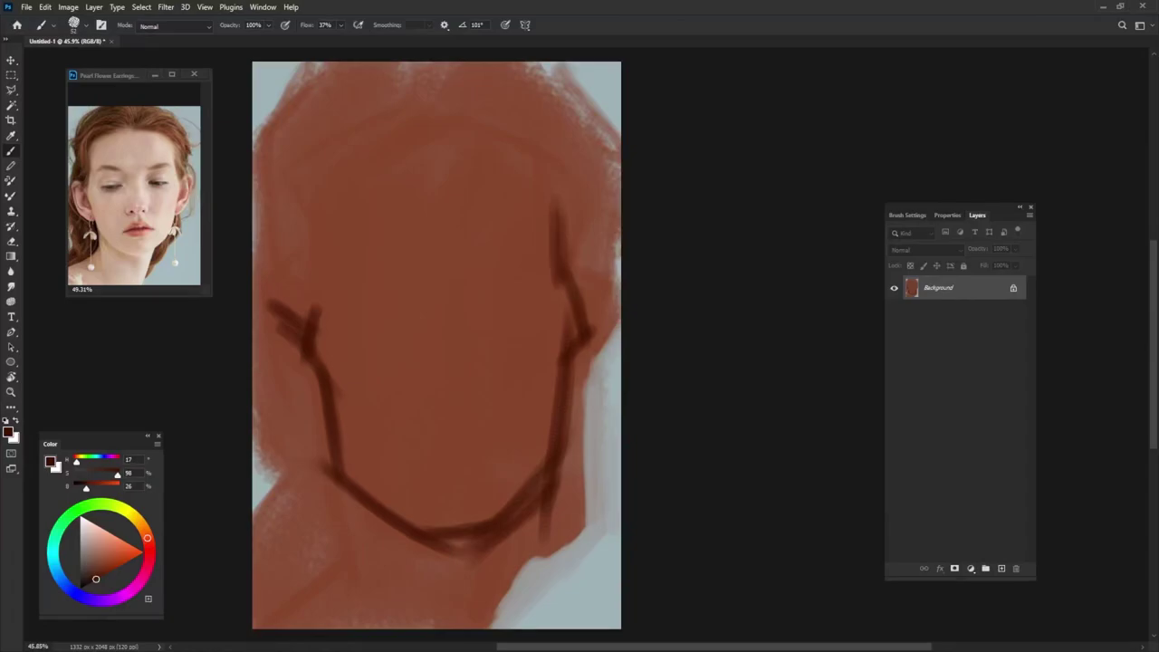
{"action": "mouse_move", "coordinate": [312, 308]}
{"action": "left_mouse_down"}
{"action": "mouse_move", "coordinate": [322, 283]}
{"action": "mouse_move", "coordinate": [312, 176]}
{"action": "mouse_move", "coordinate": [346, 148]}
{"action": "mouse_move", "coordinate": [399, 149]}
{"action": "left_mouse_up"}
{"action": "mouse_move", "coordinate": [292, 208]}
{"action": "left_mouse_down"}
{"action": "mouse_move", "coordinate": [309, 185]}
{"action": "mouse_move", "coordinate": [431, 136]}
{"action": "left_mouse_up"}
{"action": "left_click_drag", "start_coordinate": [325, 183], "coordinate": [474, 104]}
- Arc a dark hairline over the top right and strengthen both face outlines
{"action": "left_click_drag", "start_coordinate": [452, 147], "coordinate": [497, 132]}
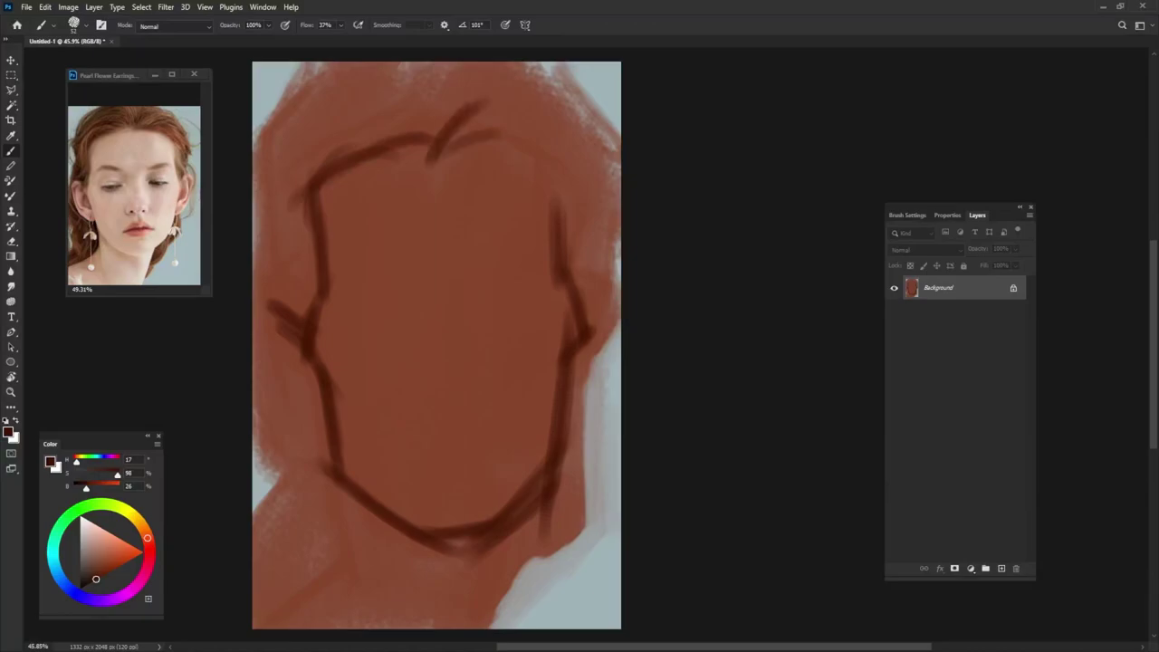
{"action": "mouse_move", "coordinate": [429, 159]}
{"action": "left_mouse_down"}
{"action": "mouse_move", "coordinate": [571, 170]}
{"action": "mouse_move", "coordinate": [540, 145]}
{"action": "left_mouse_up"}
{"action": "left_click_drag", "start_coordinate": [534, 156], "coordinate": [574, 212]}
{"action": "mouse_move", "coordinate": [462, 149]}
{"action": "left_mouse_down"}
{"action": "mouse_move", "coordinate": [580, 201]}
{"action": "mouse_move", "coordinate": [554, 252]}
{"action": "left_mouse_up"}
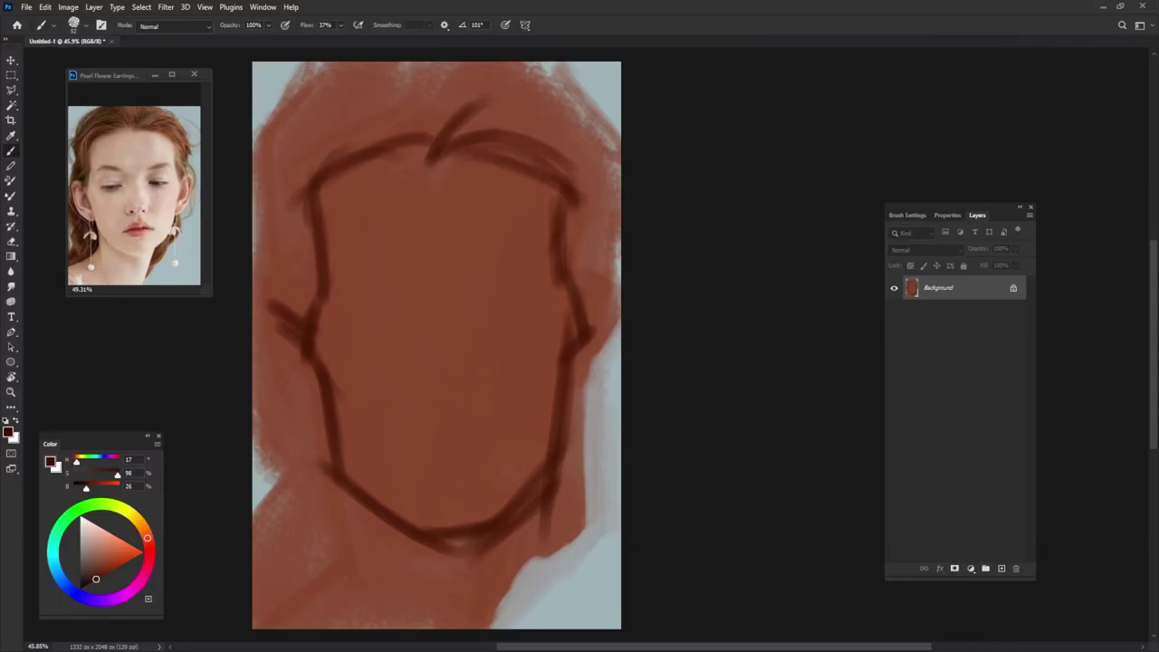
{"action": "mouse_move", "coordinate": [314, 244]}
{"action": "left_mouse_down"}
{"action": "mouse_move", "coordinate": [286, 341]}
{"action": "mouse_move", "coordinate": [261, 315]}
{"action": "mouse_move", "coordinate": [253, 334]}
{"action": "mouse_move", "coordinate": [277, 398]}
{"action": "left_mouse_up"}
{"action": "mouse_move", "coordinate": [258, 335]}
{"action": "left_mouse_down"}
{"action": "mouse_move", "coordinate": [283, 430]}
{"action": "mouse_move", "coordinate": [328, 449]}
{"action": "left_mouse_up"}
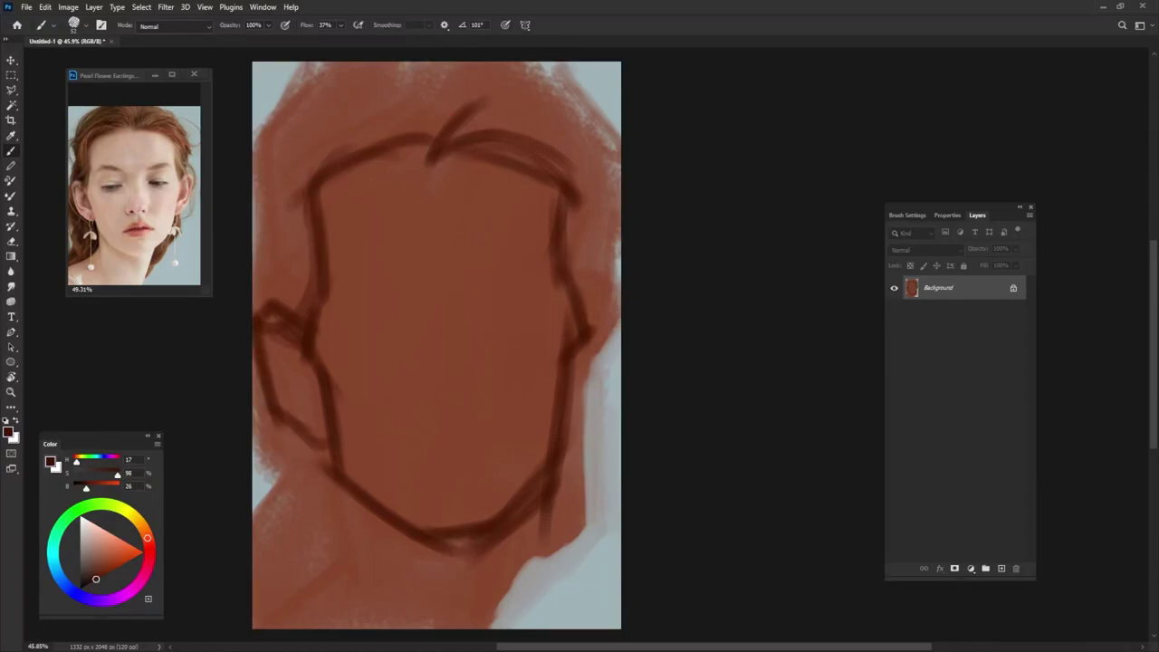
{"action": "mouse_move", "coordinate": [570, 337]}
{"action": "left_mouse_down"}
{"action": "mouse_move", "coordinate": [567, 203]}
{"action": "mouse_move", "coordinate": [570, 272]}
{"action": "mouse_move", "coordinate": [600, 285]}
{"action": "mouse_move", "coordinate": [619, 323]}
{"action": "mouse_move", "coordinate": [605, 368]}
{"action": "mouse_move", "coordinate": [550, 433]}
{"action": "mouse_move", "coordinate": [618, 326]}
{"action": "left_mouse_up"}
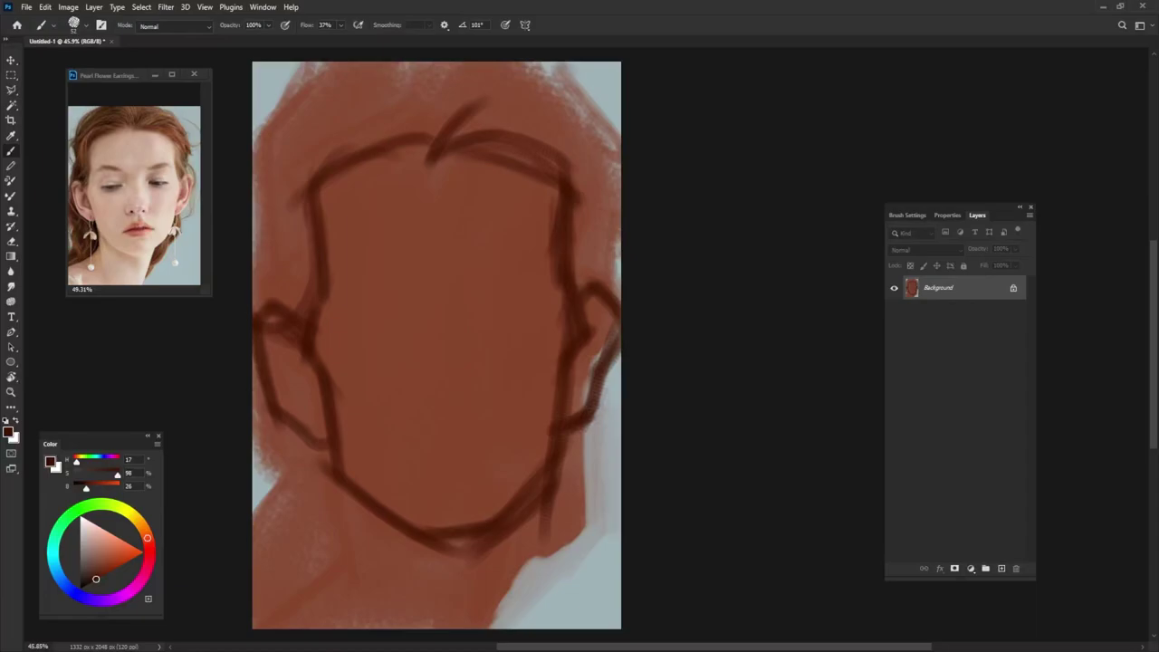
- Sketch the right and left sides of the neck down from the chin
{"action": "mouse_move", "coordinate": [489, 550]}
{"action": "left_mouse_down"}
{"action": "mouse_move", "coordinate": [457, 630]}
{"action": "mouse_move", "coordinate": [474, 609]}
{"action": "left_mouse_up"}
{"action": "left_click_drag", "start_coordinate": [329, 482], "coordinate": [353, 618]}
{"action": "left_click_drag", "start_coordinate": [331, 512], "coordinate": [351, 628]}
{"action": "mouse_move", "coordinate": [333, 549]}
{"action": "left_mouse_down"}
{"action": "mouse_move", "coordinate": [292, 605]}
{"action": "mouse_move", "coordinate": [256, 625]}
{"action": "left_mouse_up"}
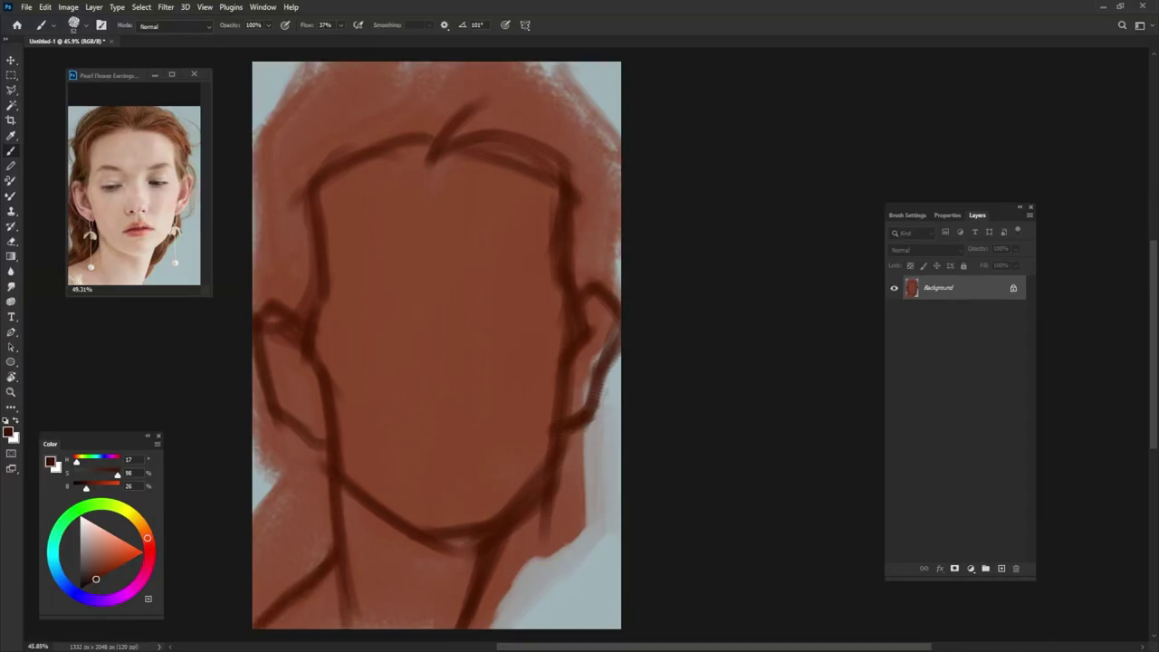
- Draw the eye-socket circles at slightly lower opacity and sketch the nose shape
{"action": "left_click_drag", "start_coordinate": [351, 304], "coordinate": [415, 358]}
{"action": "key", "text": "9"}
{"action": "key", "text": "9"}
{"action": "mouse_move", "coordinate": [389, 297]}
{"action": "left_mouse_down"}
{"action": "mouse_move", "coordinate": [412, 360]}
{"action": "mouse_move", "coordinate": [376, 294]}
{"action": "mouse_move", "coordinate": [424, 317]}
{"action": "mouse_move", "coordinate": [538, 301]}
{"action": "mouse_move", "coordinate": [462, 317]}
{"action": "left_mouse_up"}
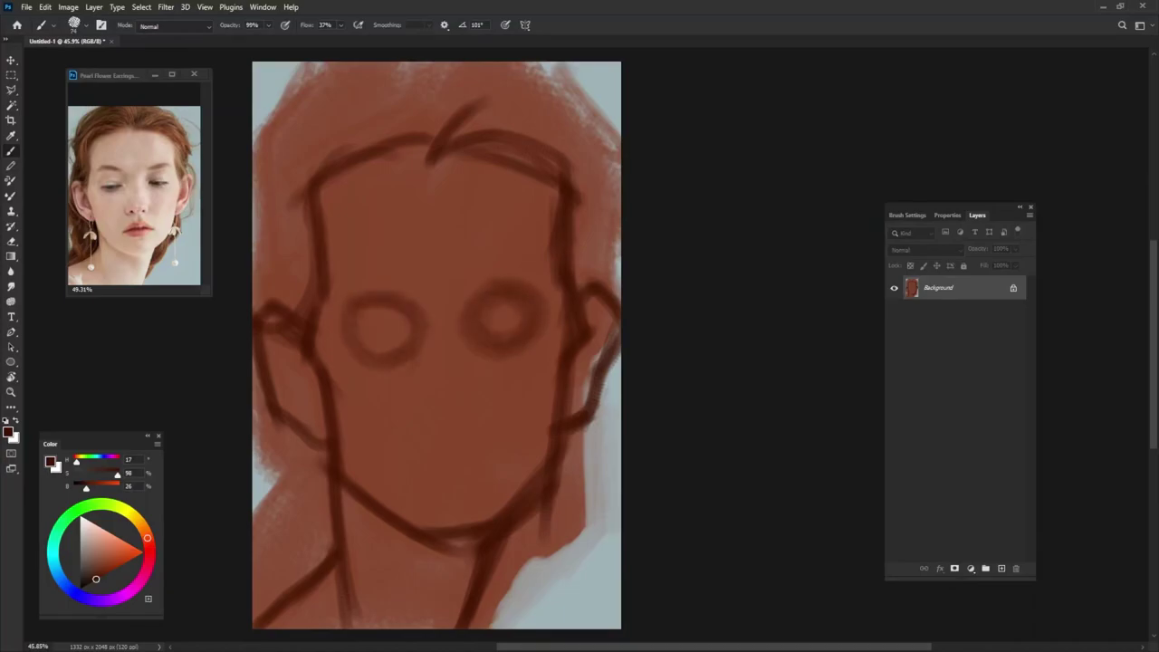
{"action": "mouse_move", "coordinate": [433, 421]}
{"action": "left_mouse_down"}
{"action": "mouse_move", "coordinate": [476, 422]}
{"action": "mouse_move", "coordinate": [452, 442]}
{"action": "mouse_move", "coordinate": [484, 417]}
{"action": "left_mouse_up"}
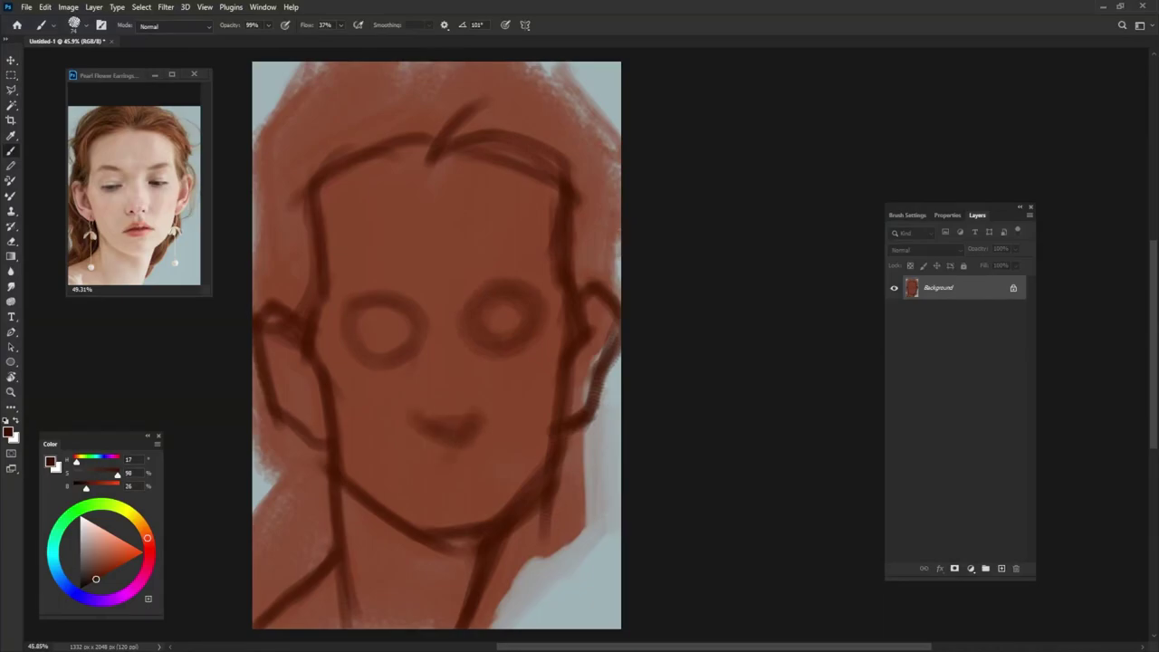
- With a smaller brush, draw the mouth line, upper lip and lower lip
{"action": "key", "text": "0"}
{"action": "mouse_move", "coordinate": [441, 455]}
{"action": "left_mouse_down"}
{"action": "mouse_move", "coordinate": [475, 453]}
{"action": "mouse_move", "coordinate": [476, 466]}
{"action": "left_mouse_up"}
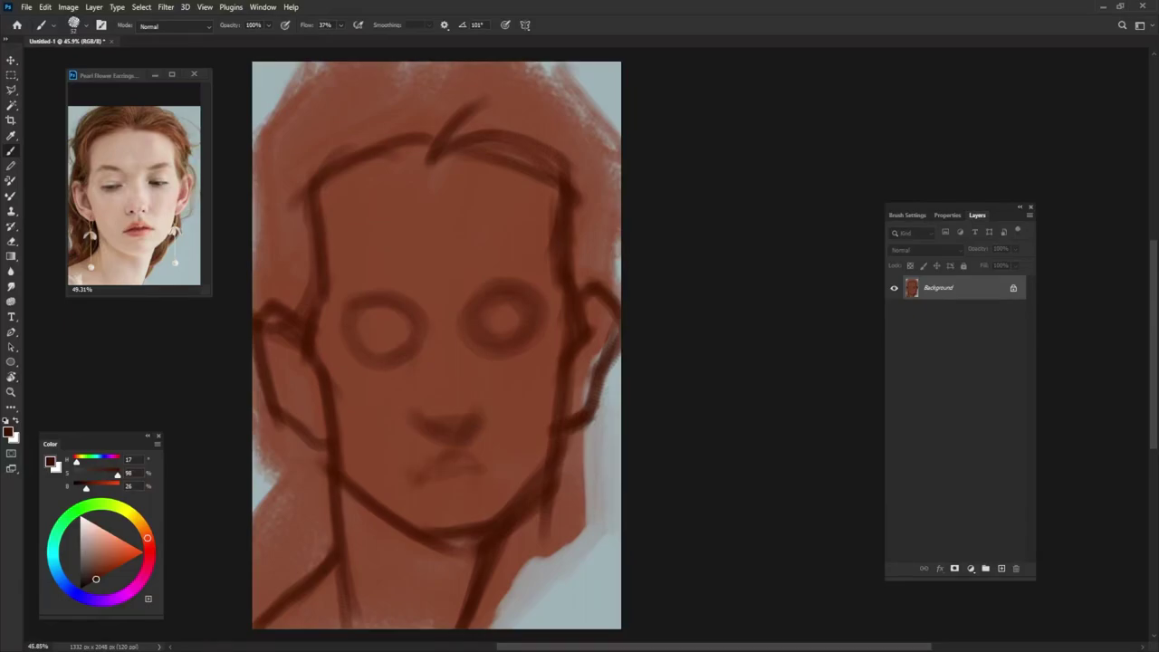
{"action": "left_click_drag", "start_coordinate": [407, 483], "coordinate": [437, 472]}
{"action": "mouse_move", "coordinate": [445, 471]}
{"action": "left_mouse_down"}
{"action": "mouse_move", "coordinate": [504, 463]}
{"action": "mouse_move", "coordinate": [502, 474]}
{"action": "left_mouse_up"}
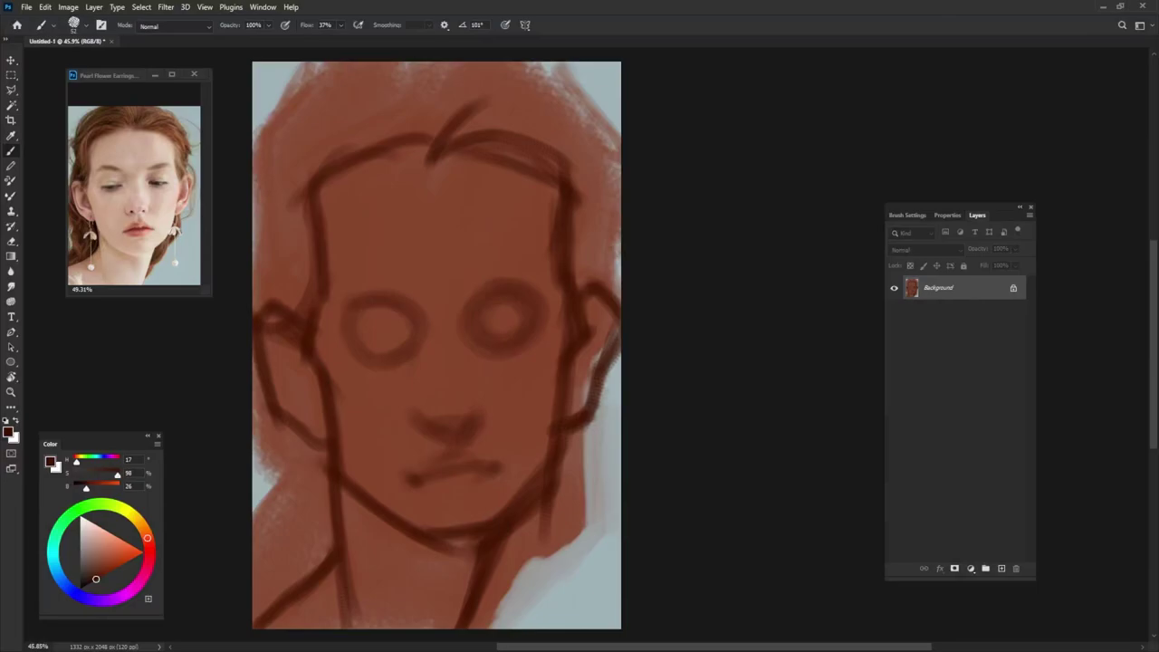
{"action": "mouse_move", "coordinate": [447, 458]}
{"action": "left_mouse_down"}
{"action": "mouse_move", "coordinate": [473, 451]}
{"action": "mouse_move", "coordinate": [487, 485]}
{"action": "mouse_move", "coordinate": [478, 473]}
{"action": "left_mouse_up"}
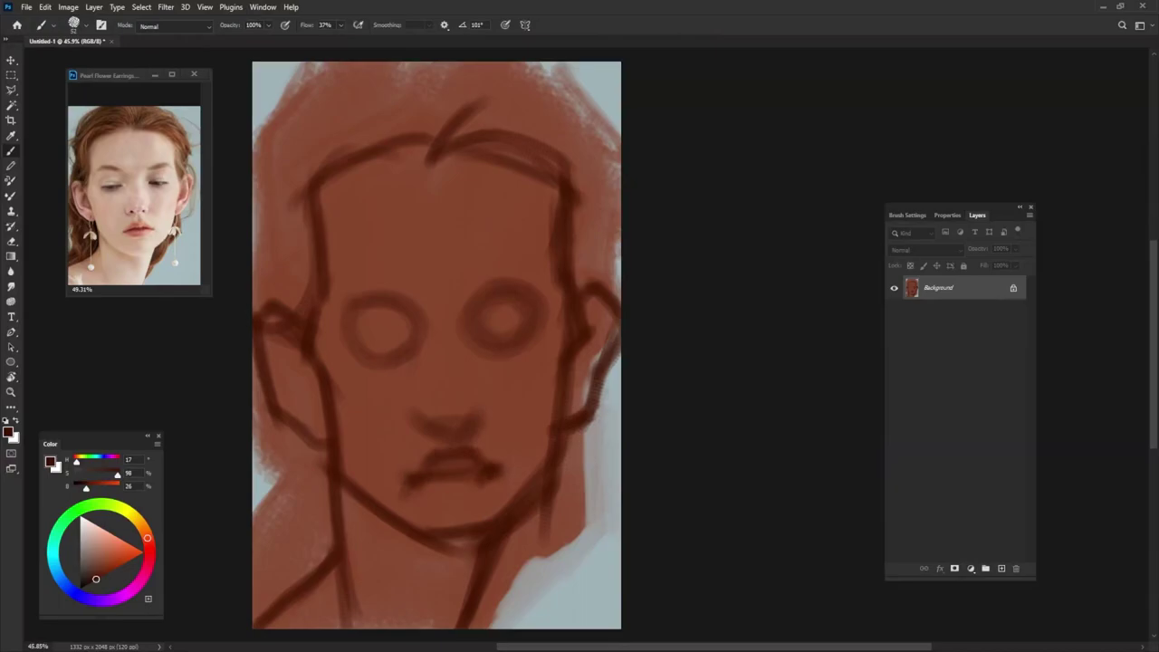
{"action": "mouse_move", "coordinate": [424, 498]}
{"action": "left_mouse_down"}
{"action": "mouse_move", "coordinate": [485, 489]}
{"action": "mouse_move", "coordinate": [467, 507]}
{"action": "mouse_move", "coordinate": [447, 506]}
{"action": "left_mouse_up"}
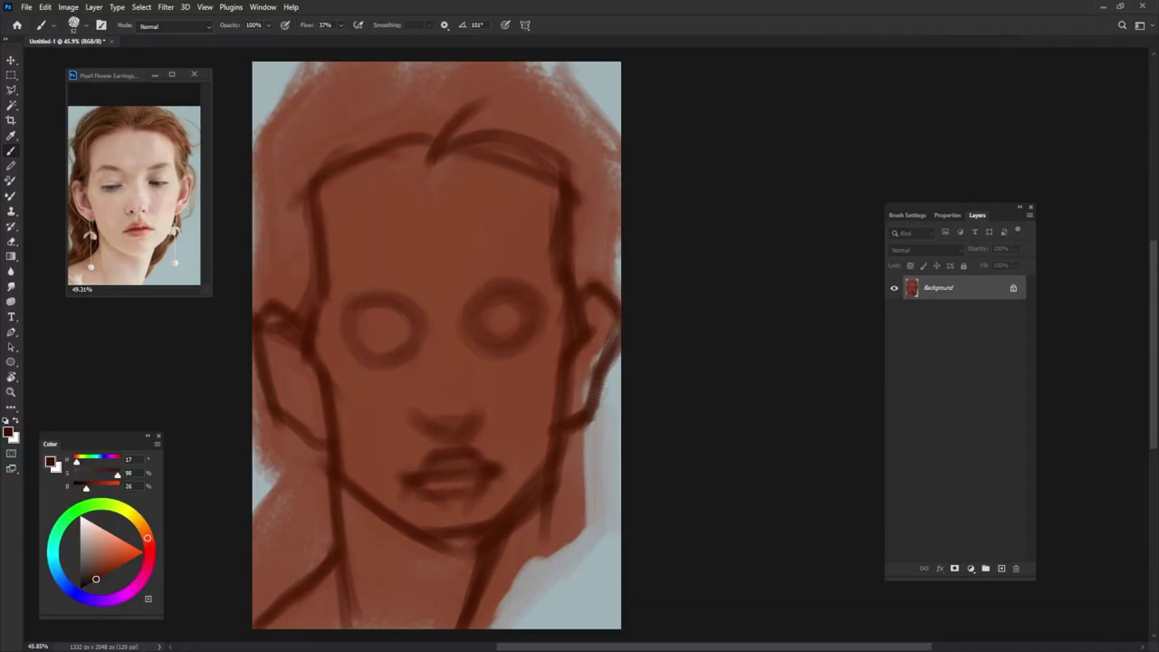
- Draw eyelid lines, the upper-lid crease and brows, and outline both ears
{"action": "left_click_drag", "start_coordinate": [362, 339], "coordinate": [413, 333]}
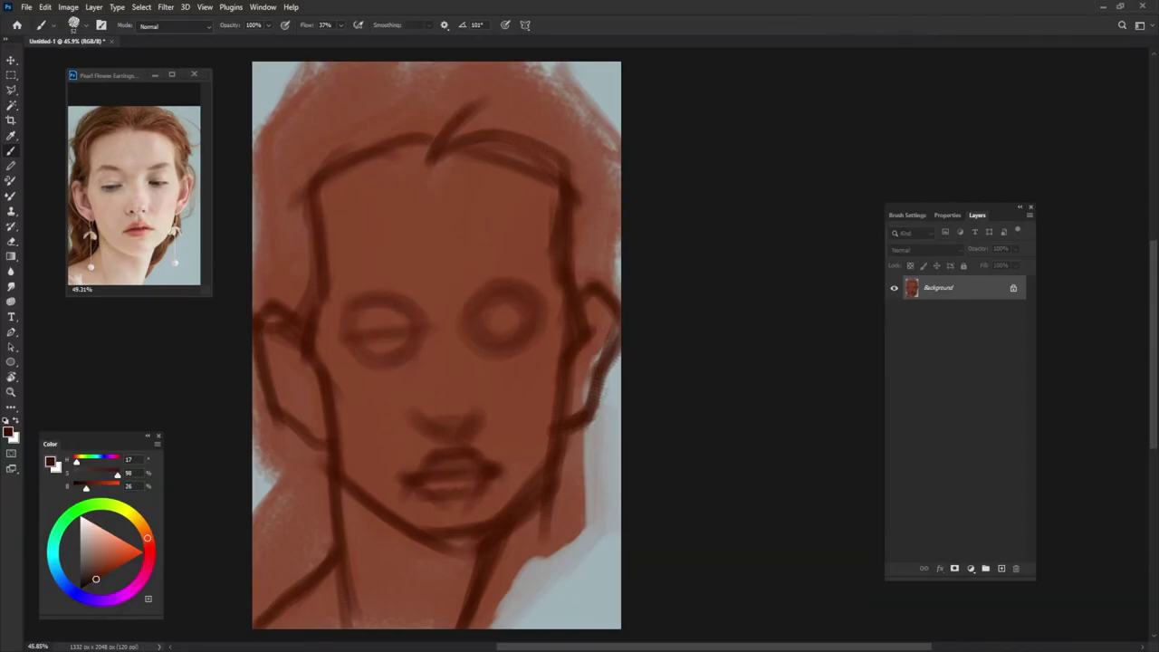
{"action": "left_click_drag", "start_coordinate": [486, 324], "coordinate": [524, 317]}
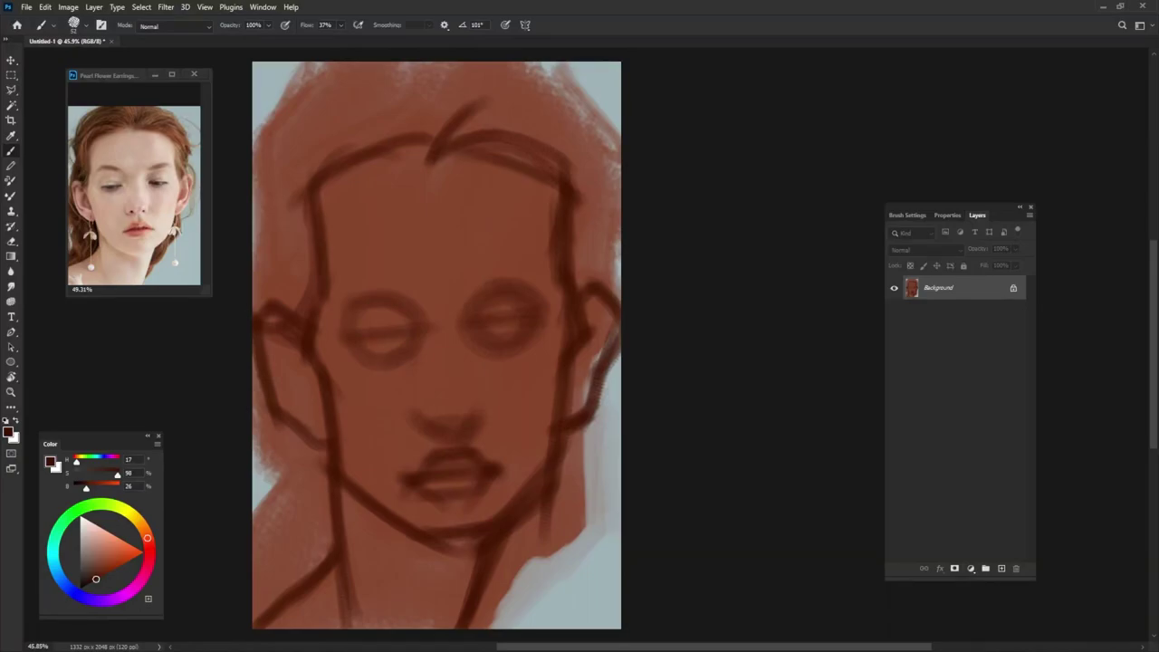
{"action": "mouse_move", "coordinate": [337, 302]}
{"action": "left_mouse_down"}
{"action": "mouse_move", "coordinate": [404, 279]}
{"action": "mouse_move", "coordinate": [360, 272]}
{"action": "mouse_move", "coordinate": [406, 281]}
{"action": "left_mouse_up"}
{"action": "mouse_move", "coordinate": [482, 285]}
{"action": "left_mouse_down"}
{"action": "mouse_move", "coordinate": [533, 258]}
{"action": "mouse_move", "coordinate": [540, 277]}
{"action": "left_mouse_up"}
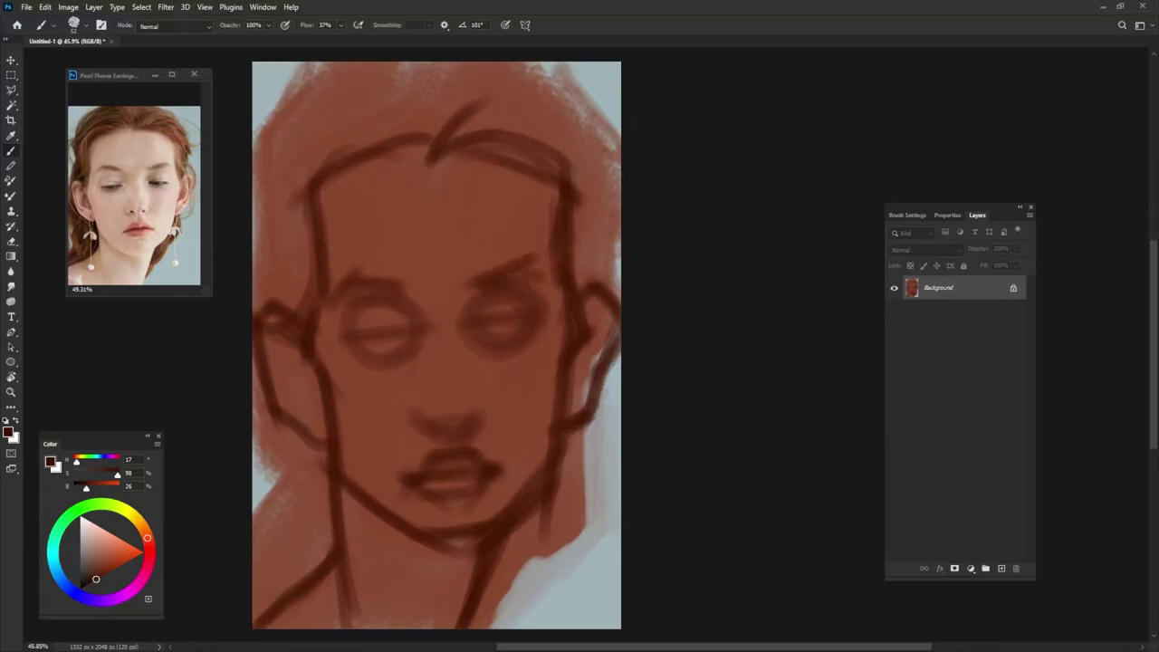
{"action": "mouse_move", "coordinate": [269, 332]}
{"action": "left_mouse_down"}
{"action": "mouse_move", "coordinate": [292, 410]}
{"action": "mouse_move", "coordinate": [315, 399]}
{"action": "left_mouse_up"}
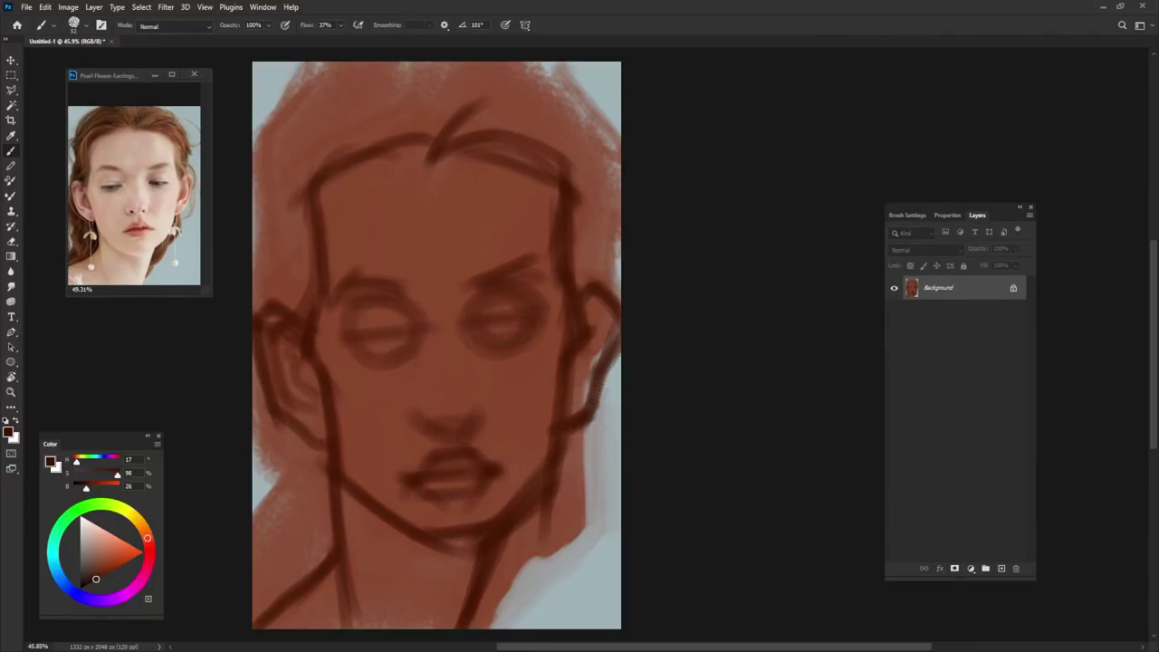
{"action": "mouse_move", "coordinate": [571, 384]}
{"action": "left_mouse_down"}
{"action": "mouse_move", "coordinate": [597, 323]}
{"action": "mouse_move", "coordinate": [601, 337]}
{"action": "left_mouse_up"}
{"action": "left_click_drag", "start_coordinate": [585, 299], "coordinate": [575, 407]}
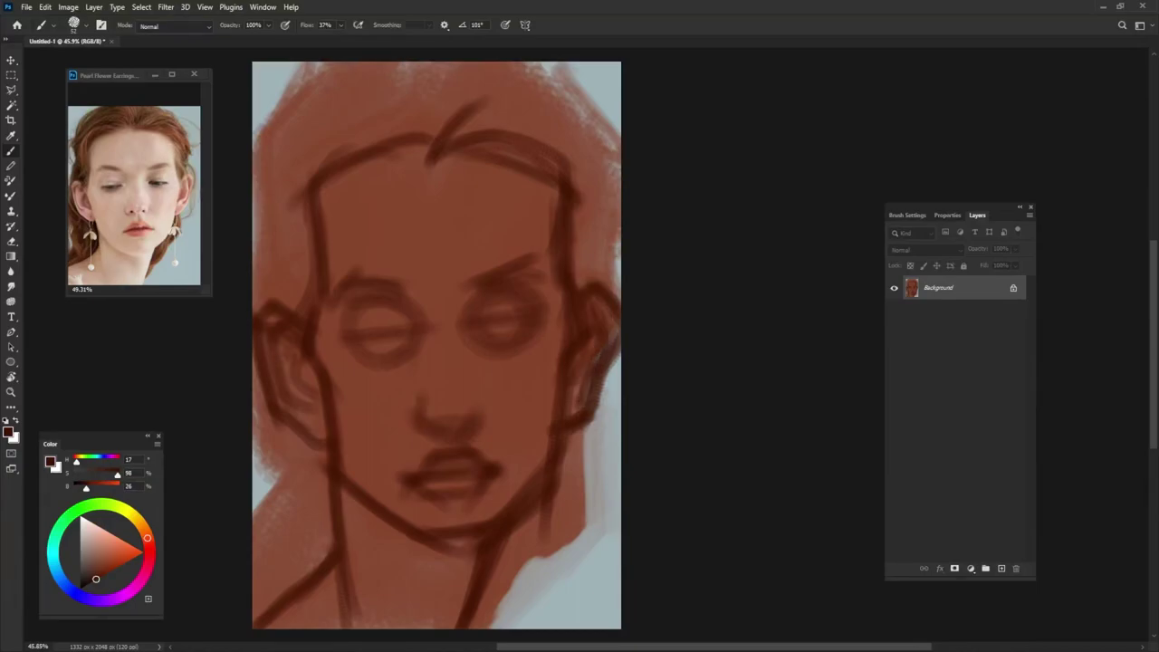
- Darken the nose tip, draw the nose bridge, and sketch both cheek plane lines
{"action": "left_click_drag", "start_coordinate": [440, 398], "coordinate": [469, 409]}
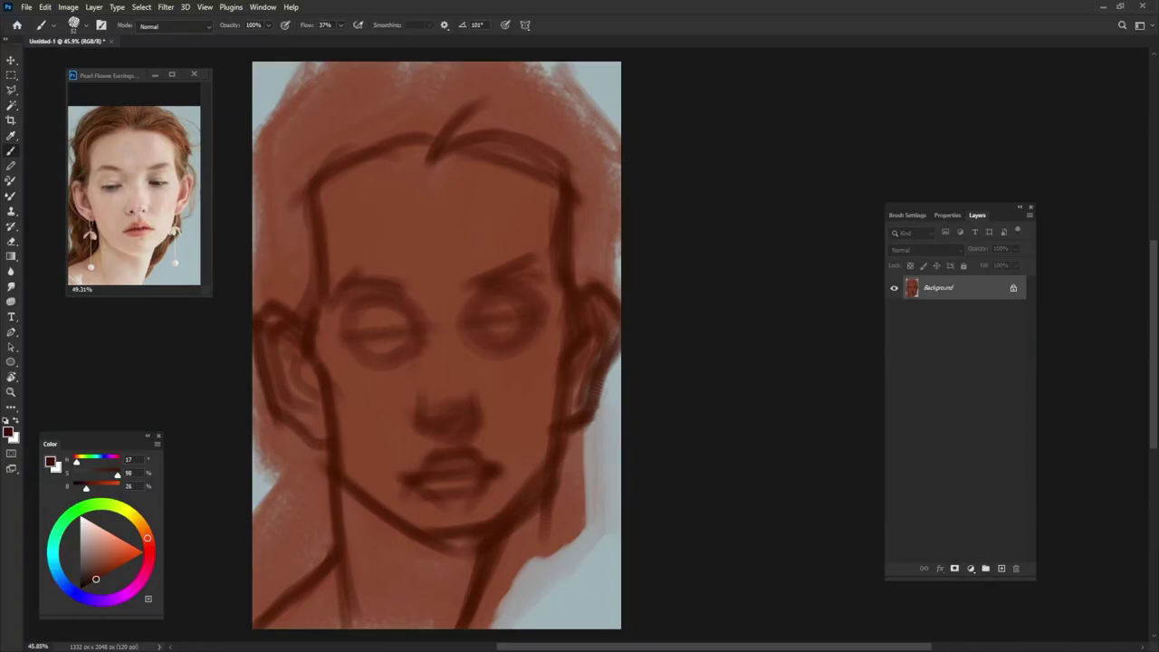
{"action": "left_click_drag", "start_coordinate": [419, 360], "coordinate": [415, 404]}
{"action": "left_click_drag", "start_coordinate": [452, 297], "coordinate": [472, 399]}
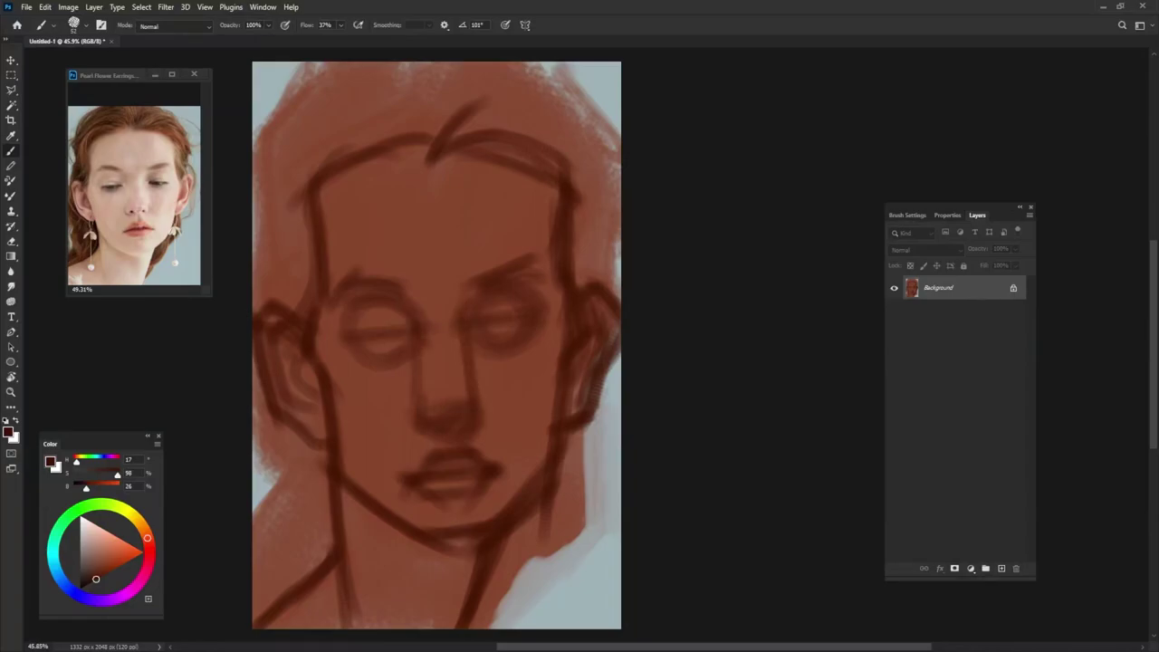
{"action": "mouse_move", "coordinate": [433, 329]}
{"action": "left_mouse_down"}
{"action": "mouse_move", "coordinate": [429, 407]}
{"action": "mouse_move", "coordinate": [460, 405]}
{"action": "left_mouse_up"}
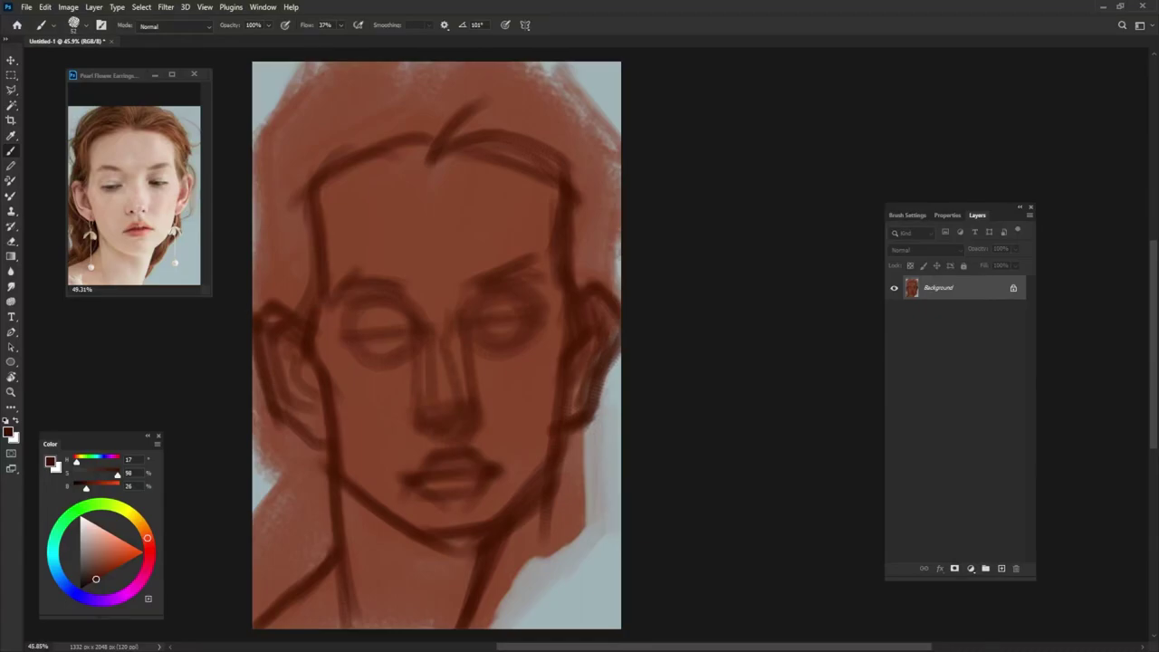
{"action": "left_click_drag", "start_coordinate": [430, 357], "coordinate": [425, 404]}
{"action": "mouse_move", "coordinate": [335, 380]}
{"action": "left_mouse_down"}
{"action": "mouse_move", "coordinate": [358, 407]}
{"action": "mouse_move", "coordinate": [375, 489]}
{"action": "left_mouse_up"}
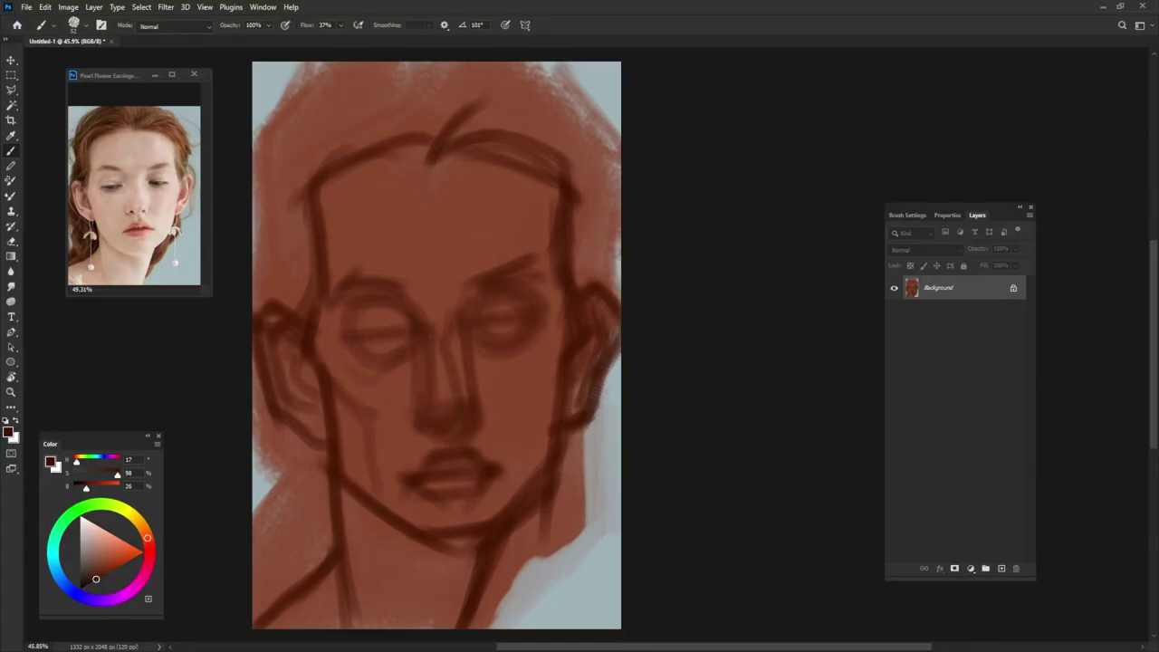
{"action": "mouse_move", "coordinate": [561, 330]}
{"action": "left_mouse_down"}
{"action": "mouse_move", "coordinate": [536, 388]}
{"action": "mouse_move", "coordinate": [523, 494]}
{"action": "left_mouse_up"}
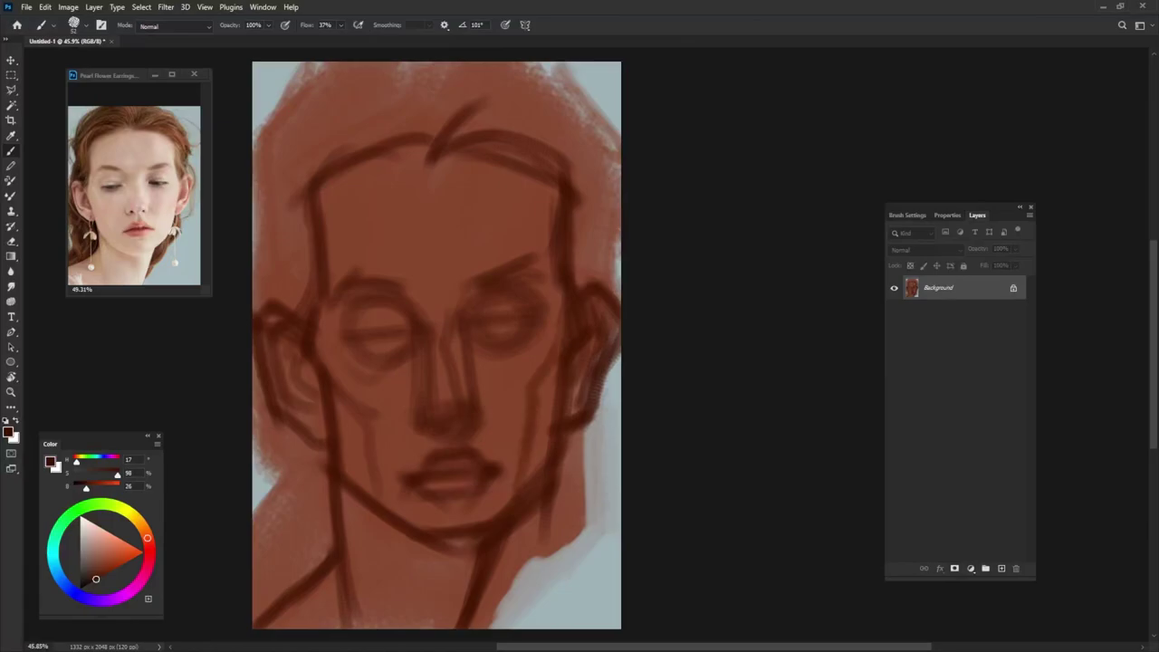
- Mark the forehead hairline and outline the hair along the left and across the top
{"action": "left_click_drag", "start_coordinate": [353, 207], "coordinate": [340, 241]}
{"action": "left_click_drag", "start_coordinate": [364, 163], "coordinate": [331, 242]}
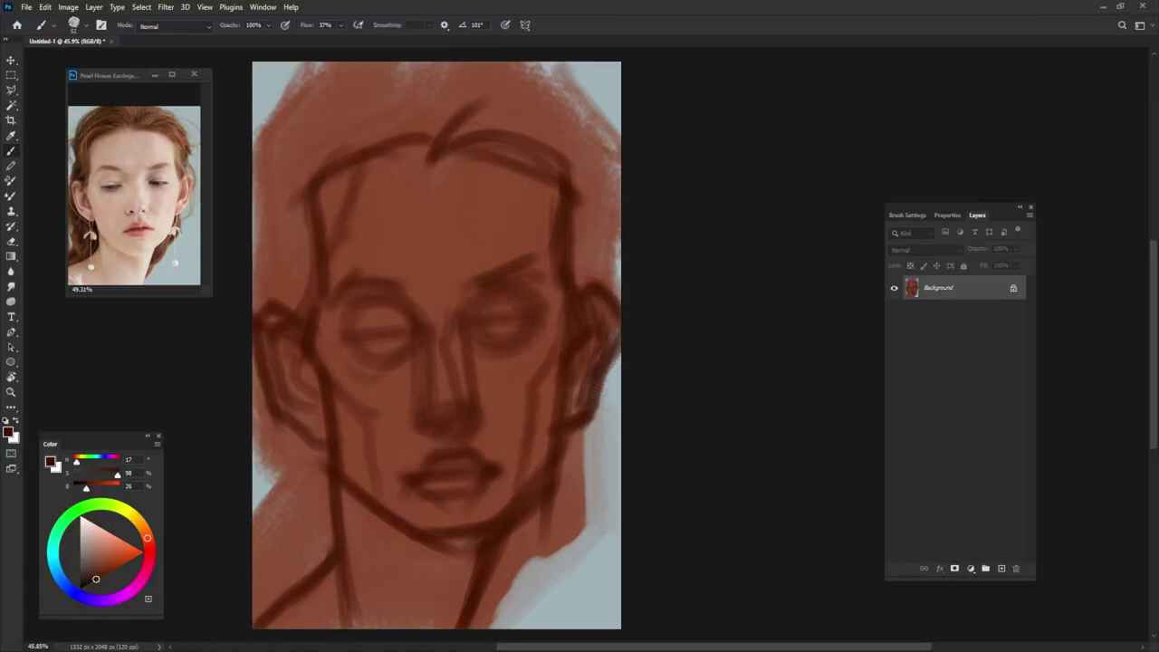
{"action": "left_click_drag", "start_coordinate": [271, 208], "coordinate": [257, 303]}
{"action": "left_click_drag", "start_coordinate": [288, 163], "coordinate": [256, 221]}
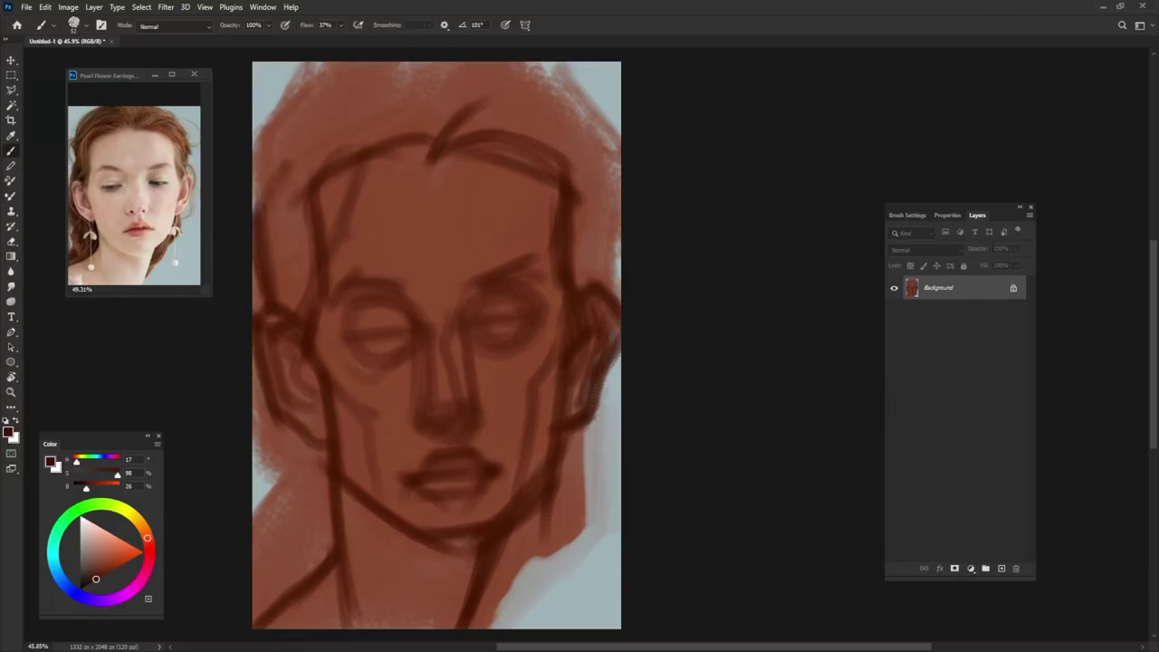
{"action": "left_click_drag", "start_coordinate": [280, 175], "coordinate": [257, 302]}
{"action": "left_click_drag", "start_coordinate": [282, 211], "coordinate": [255, 293]}
{"action": "mouse_move", "coordinate": [275, 250]}
{"action": "left_mouse_down"}
{"action": "mouse_move", "coordinate": [264, 156]}
{"action": "mouse_move", "coordinate": [344, 63]}
{"action": "left_mouse_up"}
{"action": "mouse_move", "coordinate": [265, 156]}
{"action": "left_mouse_down"}
{"action": "mouse_move", "coordinate": [376, 64]}
{"action": "mouse_move", "coordinate": [569, 85]}
{"action": "mouse_move", "coordinate": [607, 141]}
{"action": "mouse_move", "coordinate": [612, 281]}
{"action": "left_mouse_up"}
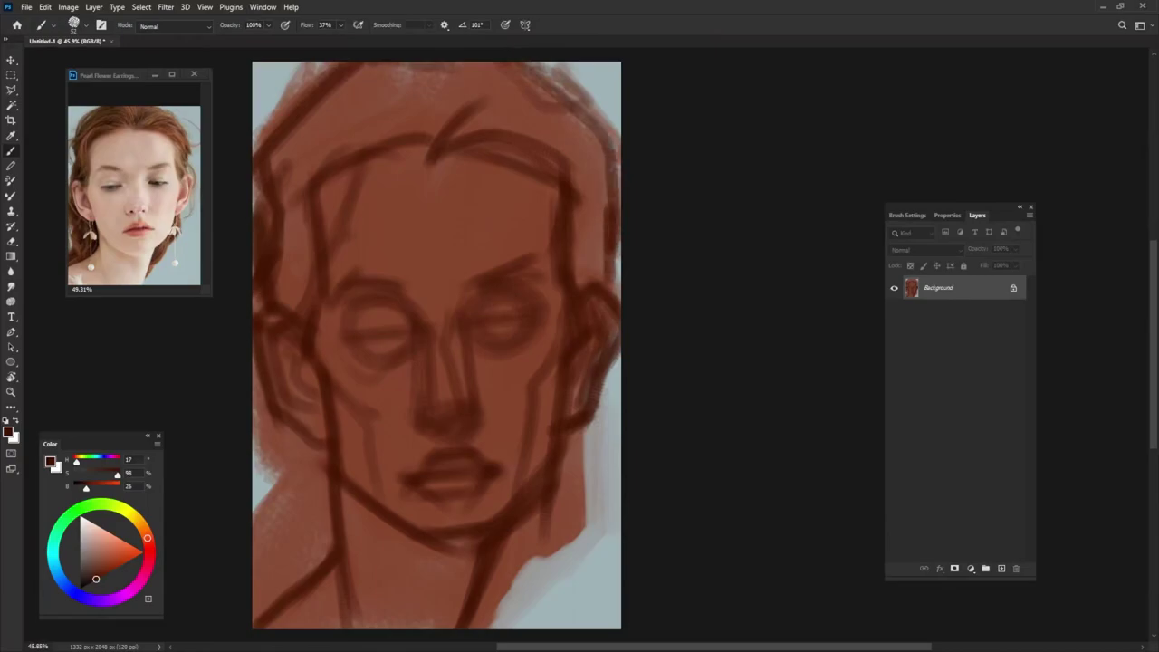
- Draw the right jaw down toward the neck and paint hair over the left-edge blue strip
{"action": "left_click_drag", "start_coordinate": [569, 437], "coordinate": [576, 554]}
{"action": "mouse_move", "coordinate": [580, 440]}
{"action": "left_mouse_down"}
{"action": "mouse_move", "coordinate": [587, 547]}
{"action": "mouse_move", "coordinate": [534, 562]}
{"action": "mouse_move", "coordinate": [482, 627]}
{"action": "left_mouse_up"}
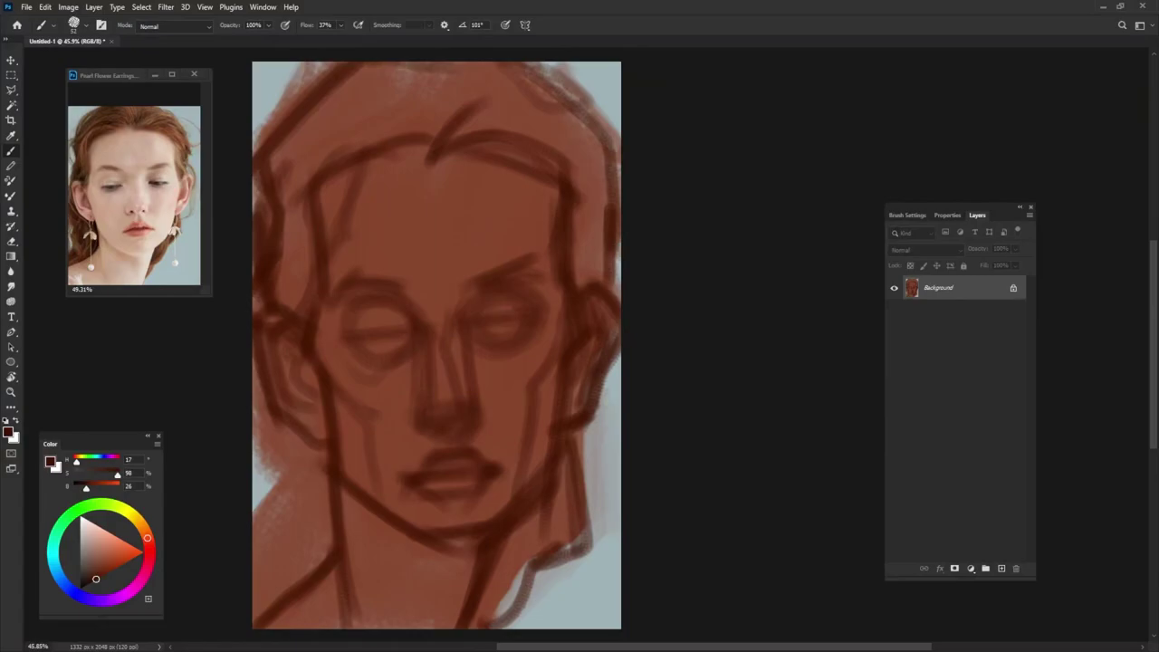
{"action": "left_click_drag", "start_coordinate": [254, 299], "coordinate": [254, 420]}
{"action": "left_click_drag", "start_coordinate": [255, 362], "coordinate": [272, 474]}
{"action": "mouse_move", "coordinate": [257, 399]}
{"action": "left_mouse_down"}
{"action": "mouse_move", "coordinate": [278, 493]}
{"action": "mouse_move", "coordinate": [253, 507]}
{"action": "left_mouse_up"}
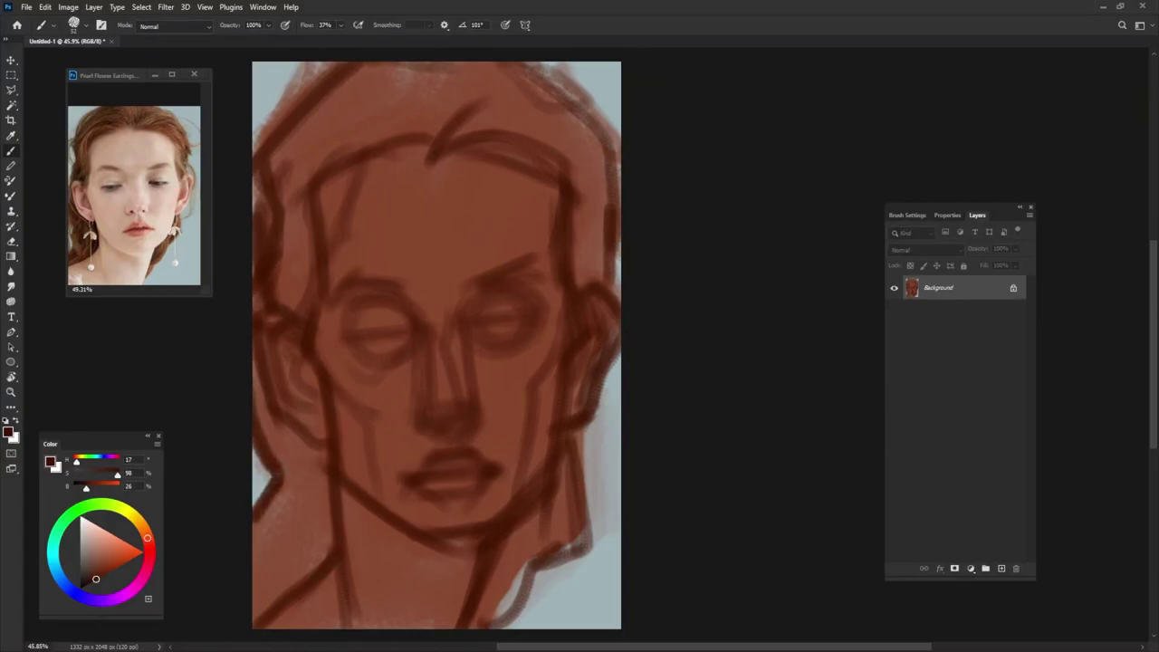
- At 90% brush opacity, shade both eye sockets with a muted brown
{"action": "key", "text": "9"}
{"action": "left_click_drag", "start_coordinate": [402, 329], "coordinate": [352, 359]}
{"action": "left_click_drag", "start_coordinate": [386, 308], "coordinate": [340, 351]}
{"action": "left_click", "coordinate": [99, 570]}
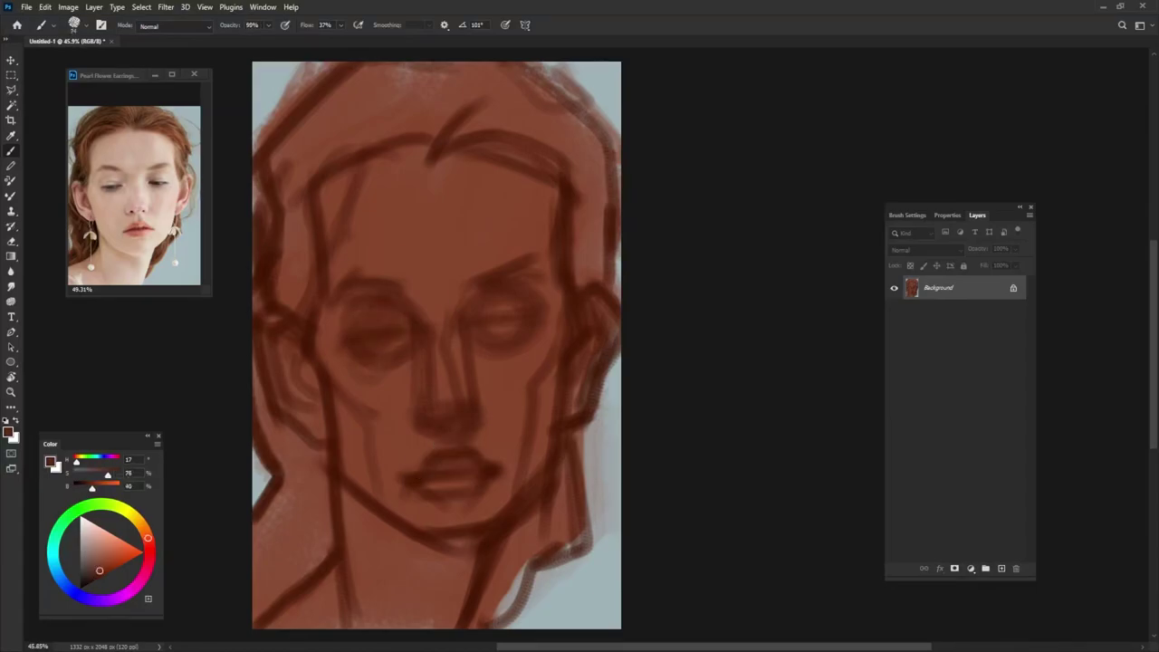
{"action": "left_click_drag", "start_coordinate": [511, 325], "coordinate": [493, 332]}
- Shade the left side of the nose, the cheek and right jaw, then pick a lighter warm brown
{"action": "mouse_move", "coordinate": [406, 369]}
{"action": "left_mouse_down"}
{"action": "mouse_move", "coordinate": [395, 424]}
{"action": "mouse_move", "coordinate": [352, 475]}
{"action": "left_mouse_up"}
{"action": "left_click_drag", "start_coordinate": [374, 426], "coordinate": [366, 492]}
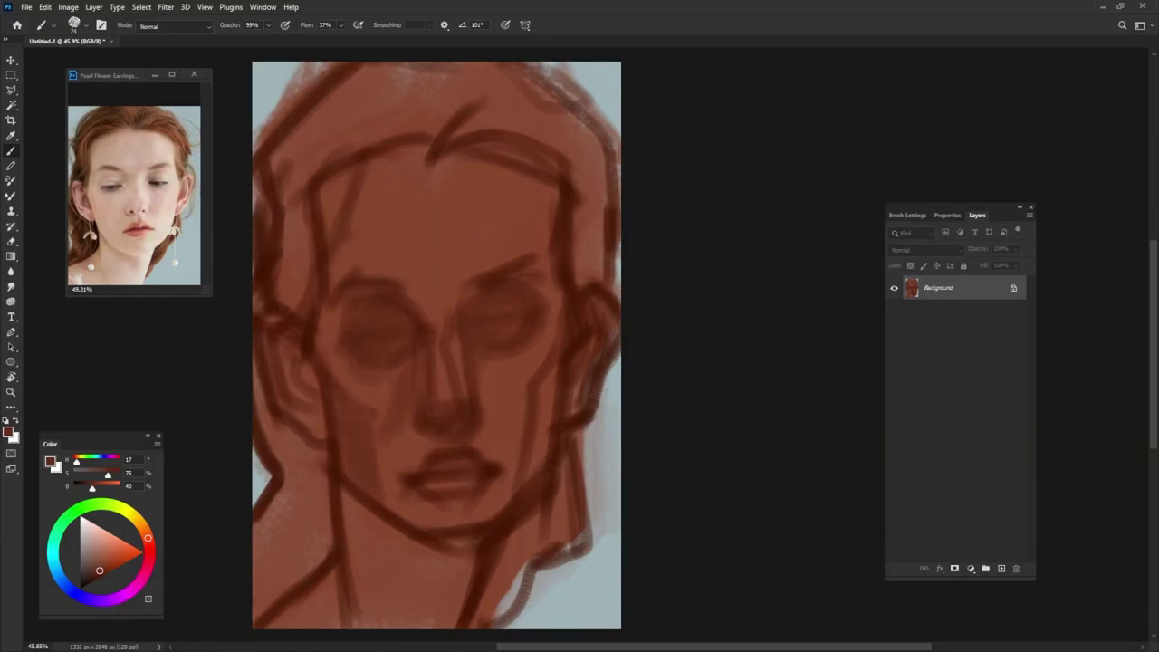
{"action": "left_click_drag", "start_coordinate": [541, 409], "coordinate": [532, 466]}
{"action": "left_click_drag", "start_coordinate": [536, 366], "coordinate": [546, 444]}
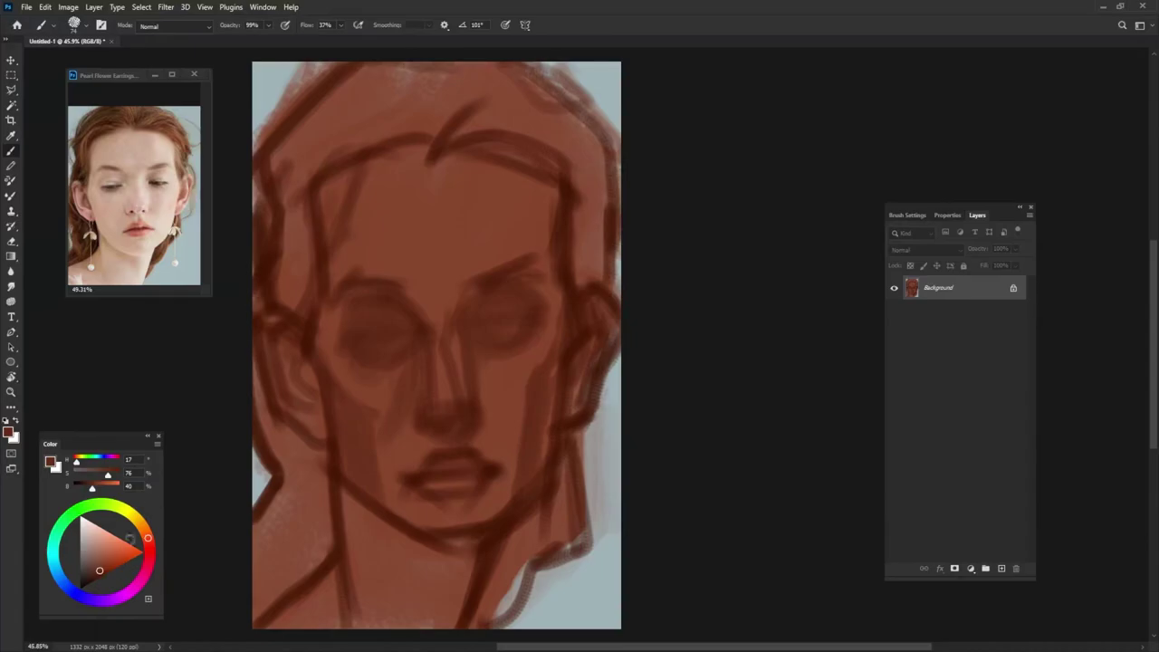
{"action": "left_click", "coordinate": [109, 559]}
{"action": "left_click", "coordinate": [144, 531]}
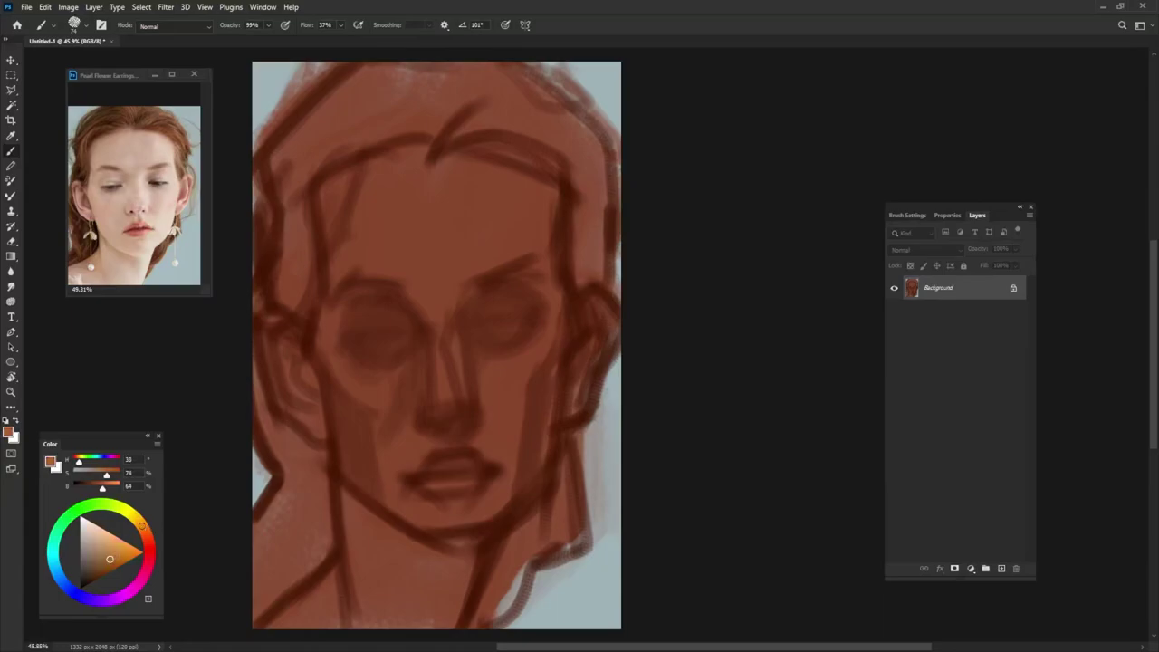
- Paint pale peach highlights on the forehead and down the nose bridge
{"action": "left_click", "coordinate": [108, 547]}
{"action": "left_click_drag", "start_coordinate": [503, 179], "coordinate": [489, 258]}
{"action": "left_click", "coordinate": [522, 230], "text": "alt"}
{"action": "mouse_move", "coordinate": [486, 181]}
{"action": "left_mouse_down"}
{"action": "mouse_move", "coordinate": [487, 270]}
{"action": "mouse_move", "coordinate": [521, 262]}
{"action": "left_mouse_up"}
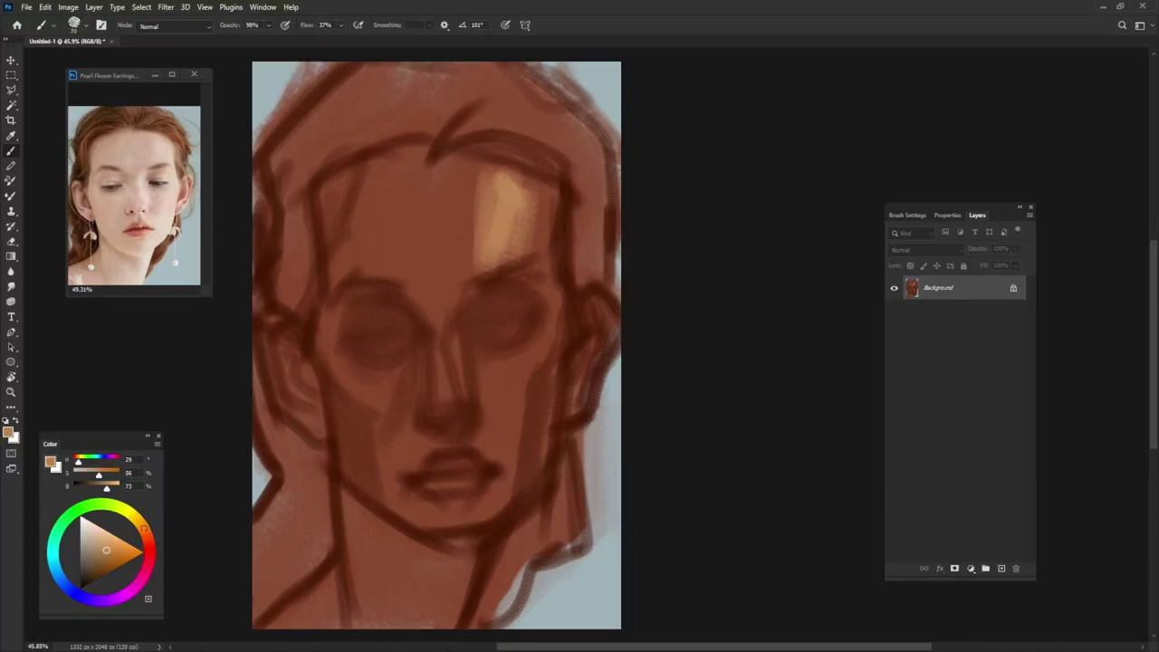
{"action": "mouse_move", "coordinate": [459, 288]}
{"action": "left_mouse_down"}
{"action": "mouse_move", "coordinate": [437, 342]}
{"action": "mouse_move", "coordinate": [491, 371]}
{"action": "left_mouse_up"}
- At 90–99% opacity, paint light peach strokes under the left eye and beside the nose
{"action": "key", "text": "0"}
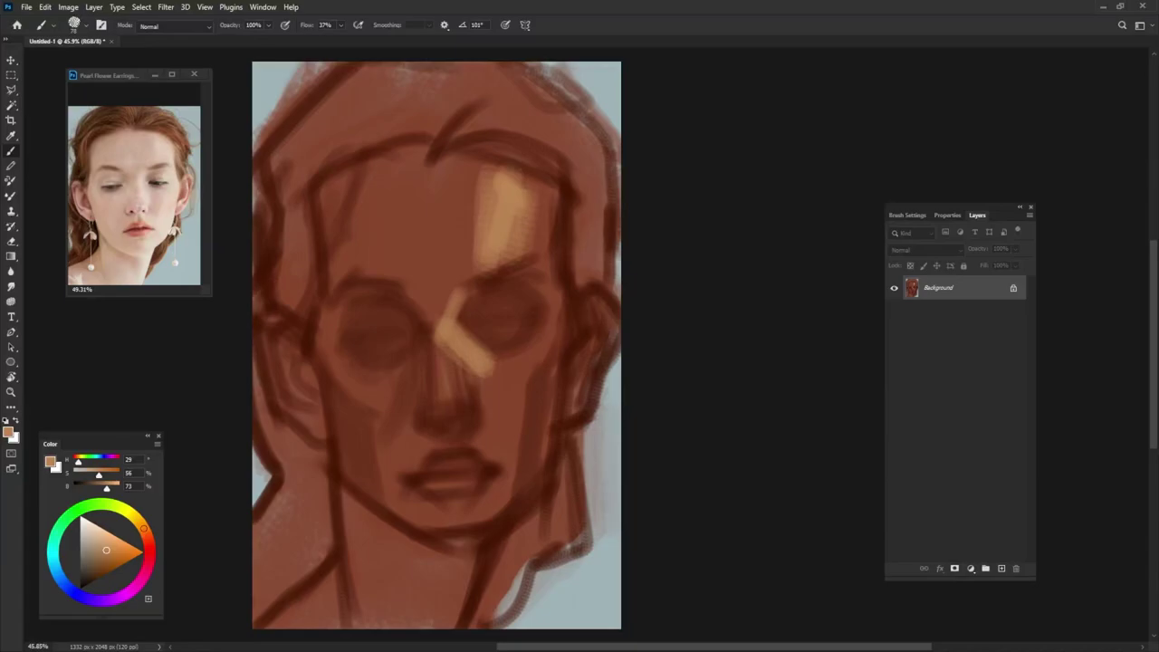
{"action": "key", "text": "9"}
{"action": "left_click_drag", "start_coordinate": [338, 347], "coordinate": [405, 441]}
{"action": "left_click", "coordinate": [104, 558]}
{"action": "key", "text": "9"}
{"action": "key", "text": "9"}
{"action": "mouse_move", "coordinate": [489, 352]}
{"action": "left_mouse_down"}
{"action": "mouse_move", "coordinate": [463, 373]}
{"action": "mouse_move", "coordinate": [480, 431]}
{"action": "left_mouse_up"}
- Lighten the area between nose and lips and across the upper lip with pale skin tones
{"action": "left_click", "coordinate": [106, 551]}
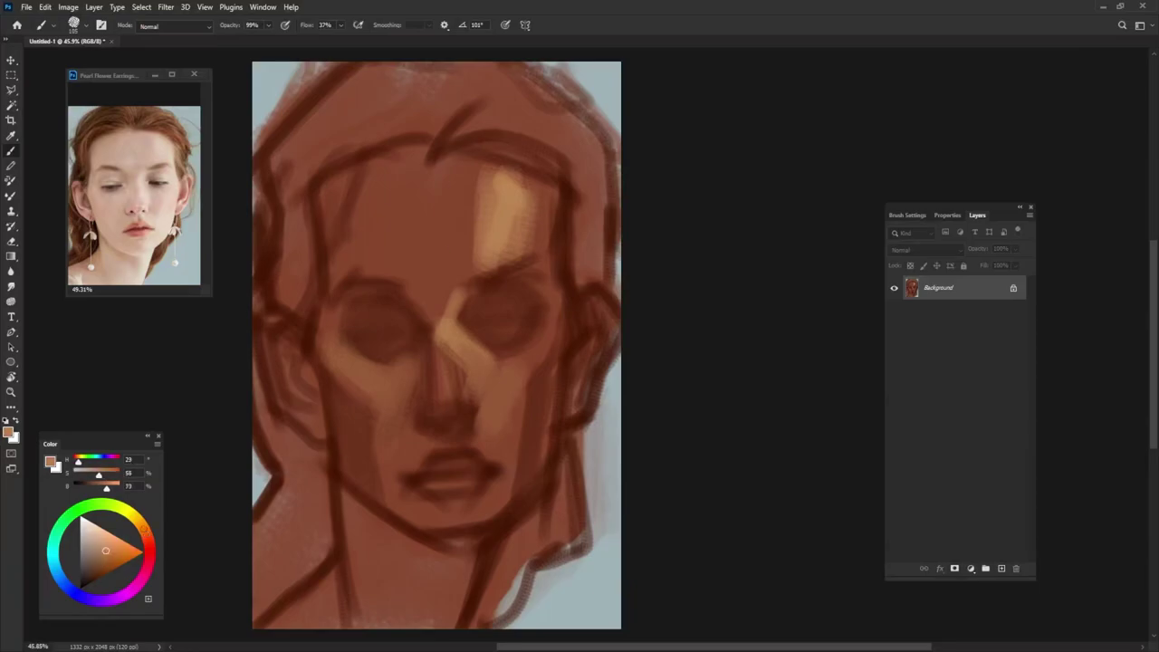
{"action": "left_click", "coordinate": [95, 534]}
{"action": "mouse_move", "coordinate": [457, 425]}
{"action": "left_mouse_down"}
{"action": "mouse_move", "coordinate": [500, 458]}
{"action": "mouse_move", "coordinate": [552, 394]}
{"action": "left_mouse_up"}
{"action": "left_click", "coordinate": [101, 555]}
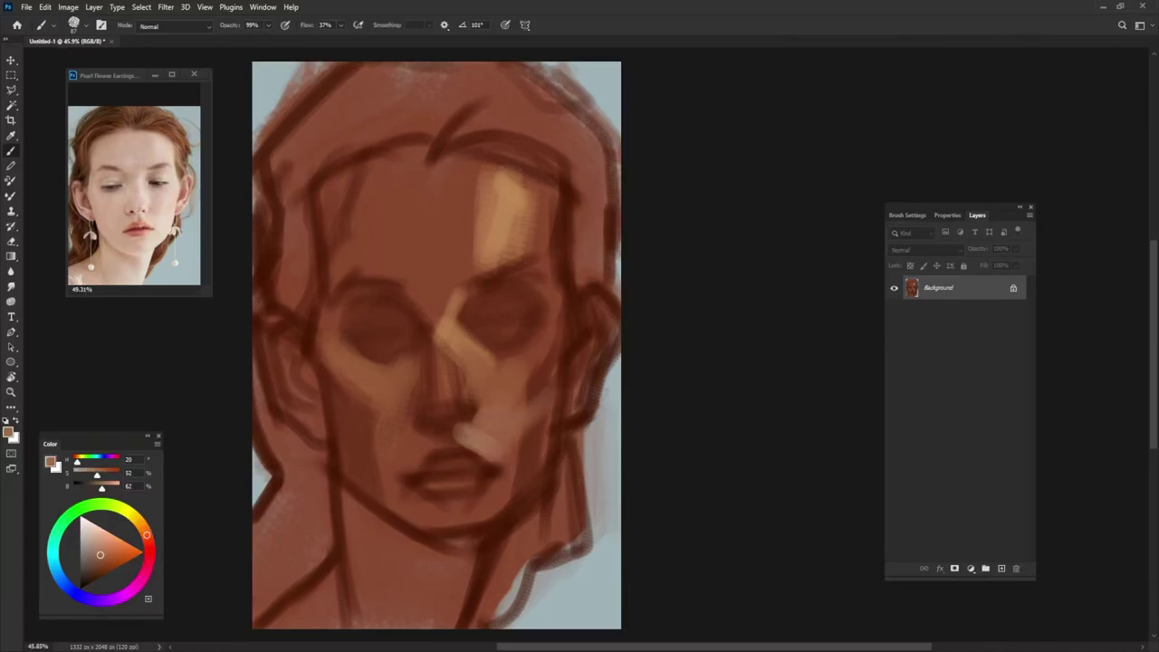
{"action": "left_click", "coordinate": [103, 561]}
{"action": "mouse_move", "coordinate": [367, 445]}
{"action": "left_mouse_down"}
{"action": "mouse_move", "coordinate": [373, 425]}
{"action": "mouse_move", "coordinate": [434, 415]}
{"action": "mouse_move", "coordinate": [458, 444]}
{"action": "mouse_move", "coordinate": [464, 417]}
{"action": "left_mouse_up"}
{"action": "left_click", "coordinate": [101, 554]}
{"action": "left_click", "coordinate": [375, 429], "text": "alt"}
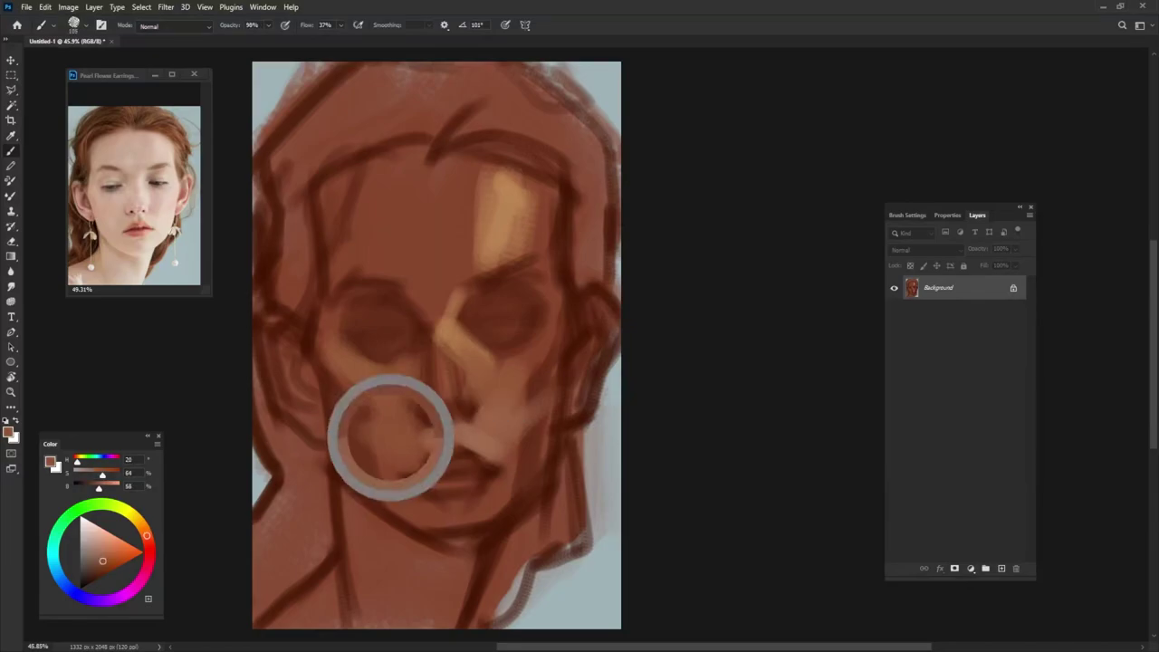
- Lighten the edge of the left eye socket and above the eye with sampled skin tones, then sample a dark brown
{"action": "left_click", "coordinate": [388, 355], "text": "alt"}
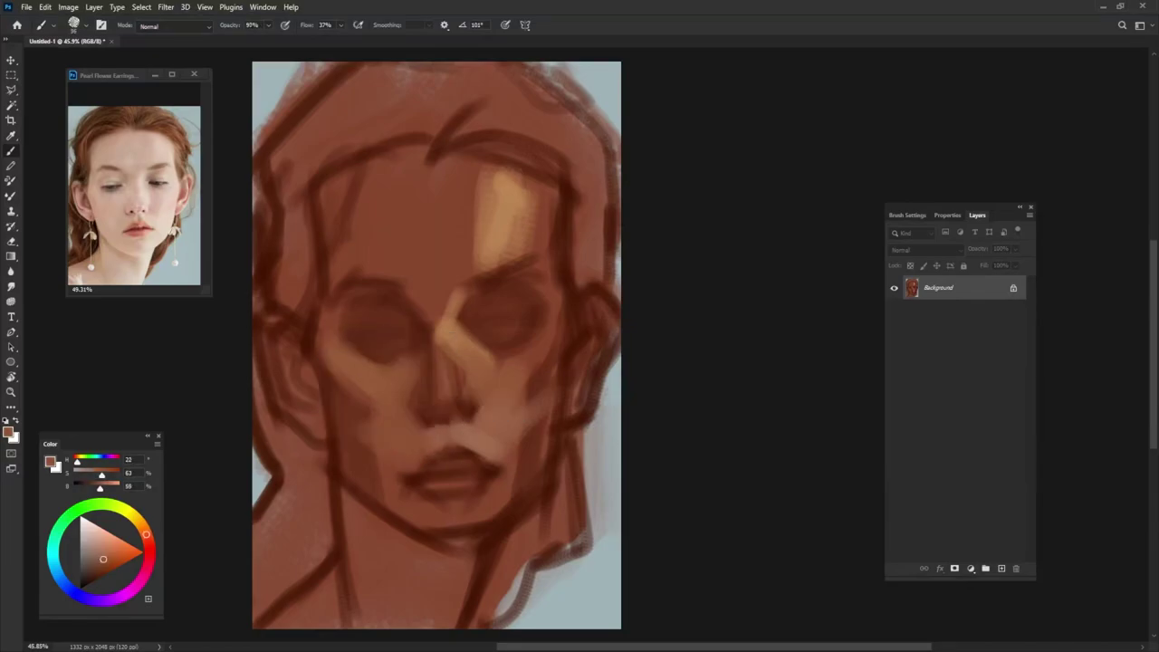
{"action": "left_click_drag", "start_coordinate": [337, 330], "coordinate": [362, 282]}
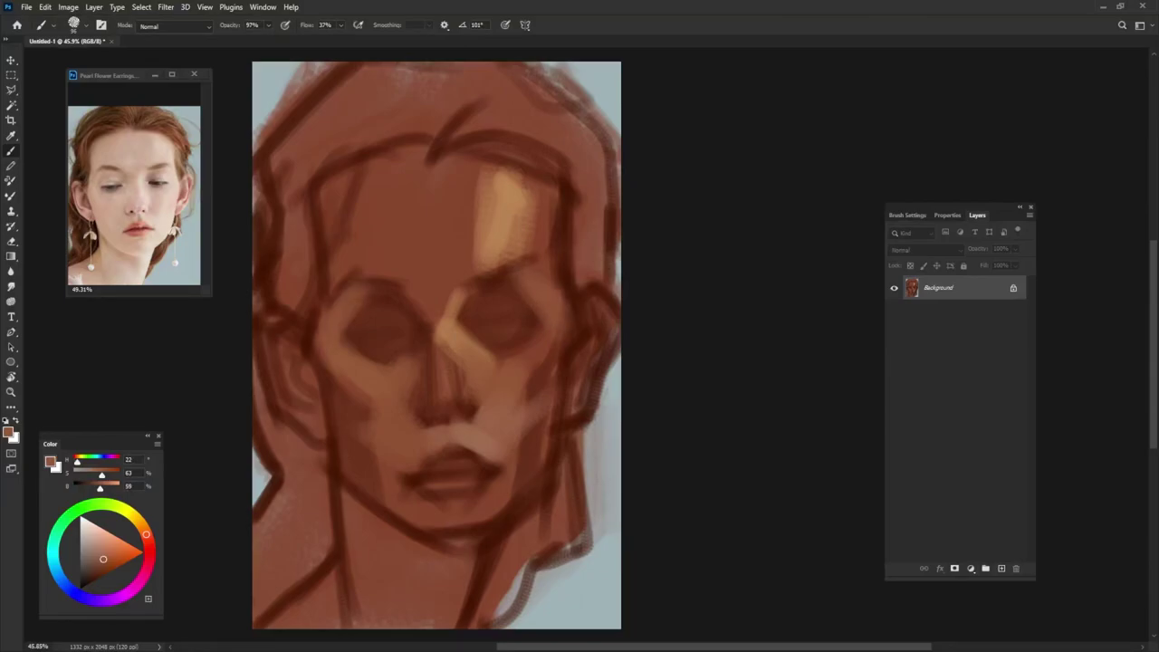
{"action": "key", "text": "9"}
{"action": "key", "text": "5"}
{"action": "left_click", "coordinate": [357, 329], "text": "alt"}
{"action": "key", "text": "9"}
{"action": "key", "text": "9"}
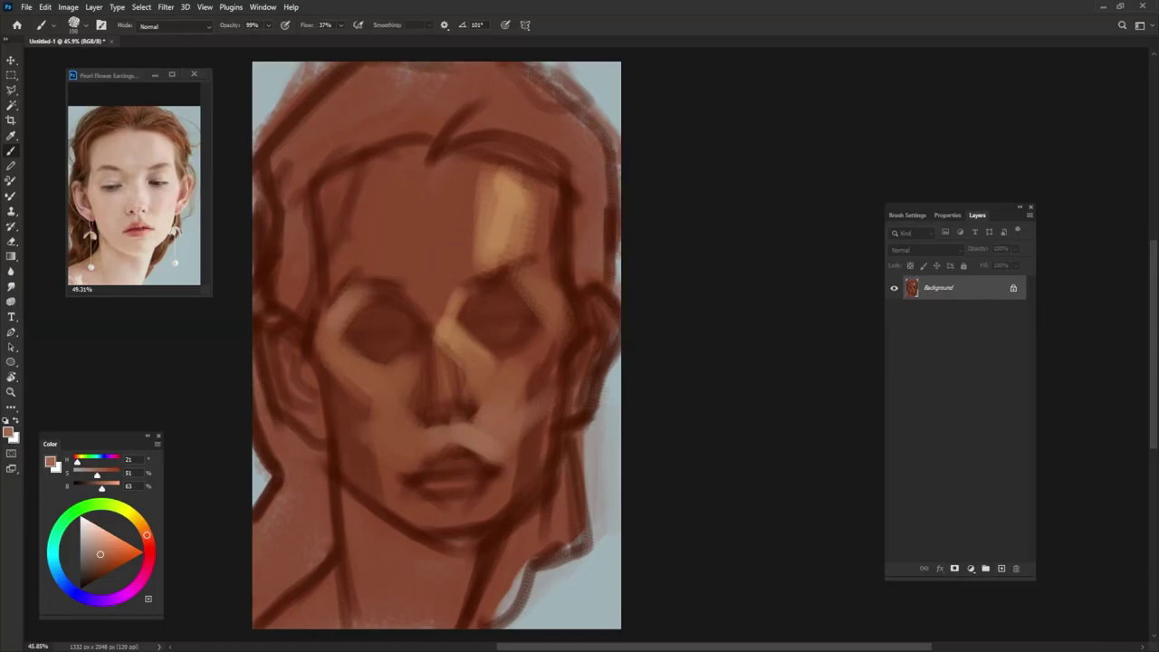
{"action": "left_click", "coordinate": [350, 316], "text": "alt"}
{"action": "left_click_drag", "start_coordinate": [356, 290], "coordinate": [384, 279]}
{"action": "left_click", "coordinate": [328, 194], "text": "alt"}
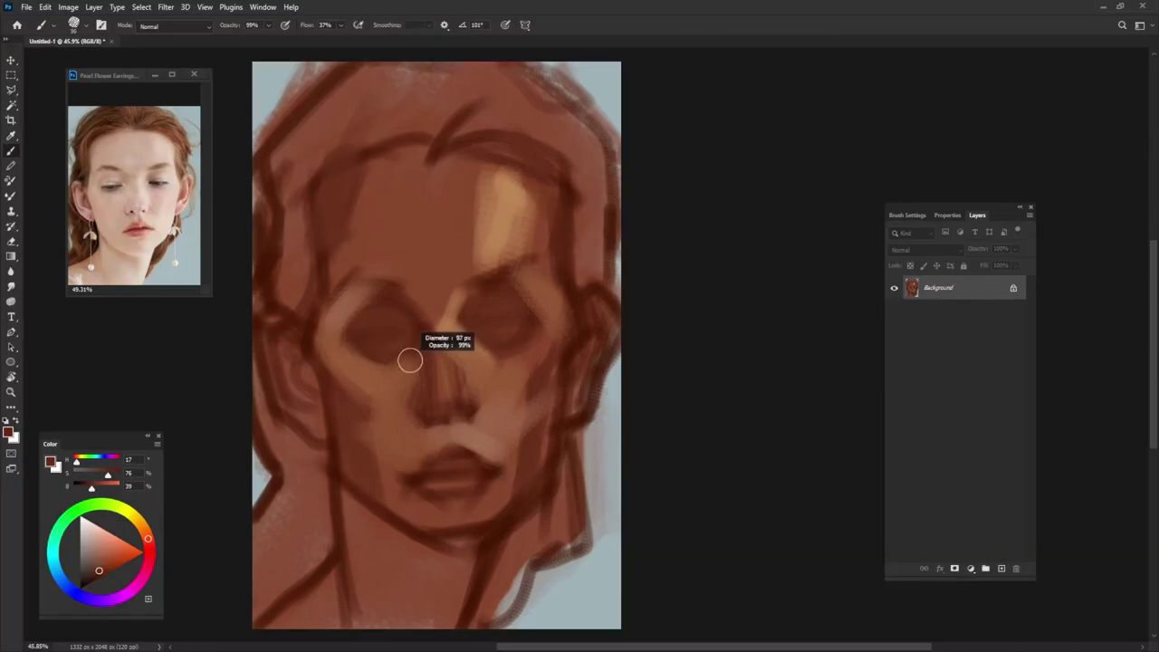
- Paint both ears red and the lower lip dark red
{"action": "left_click_drag", "start_coordinate": [148, 540], "coordinate": [112, 569]}
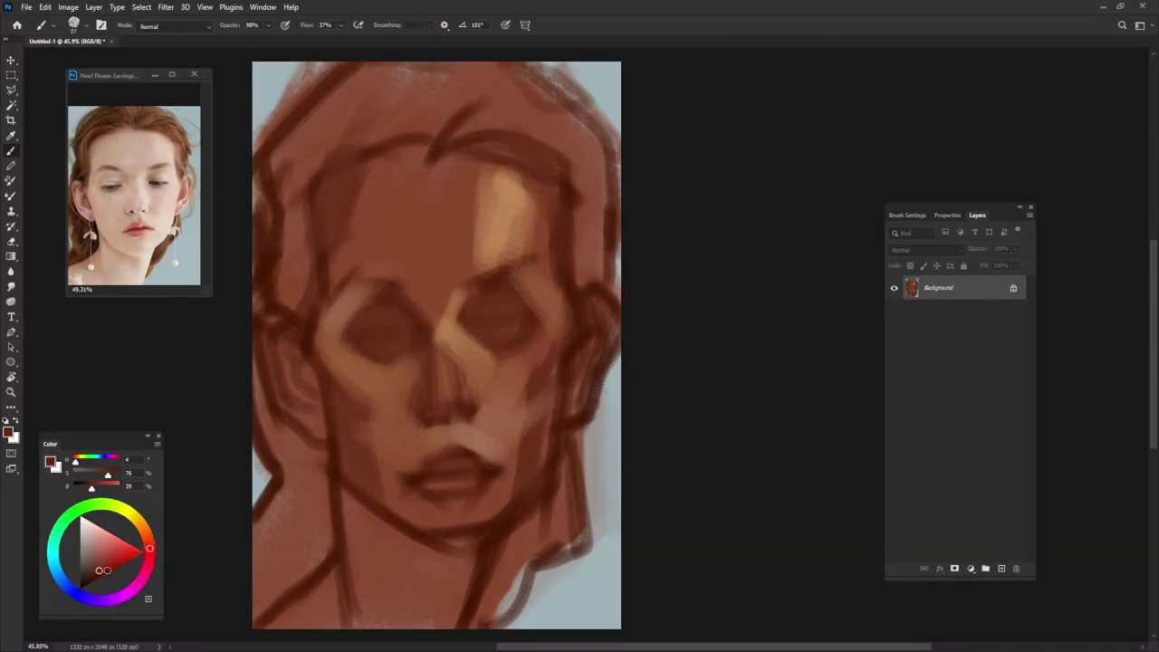
{"action": "left_click_drag", "start_coordinate": [269, 343], "coordinate": [313, 425]}
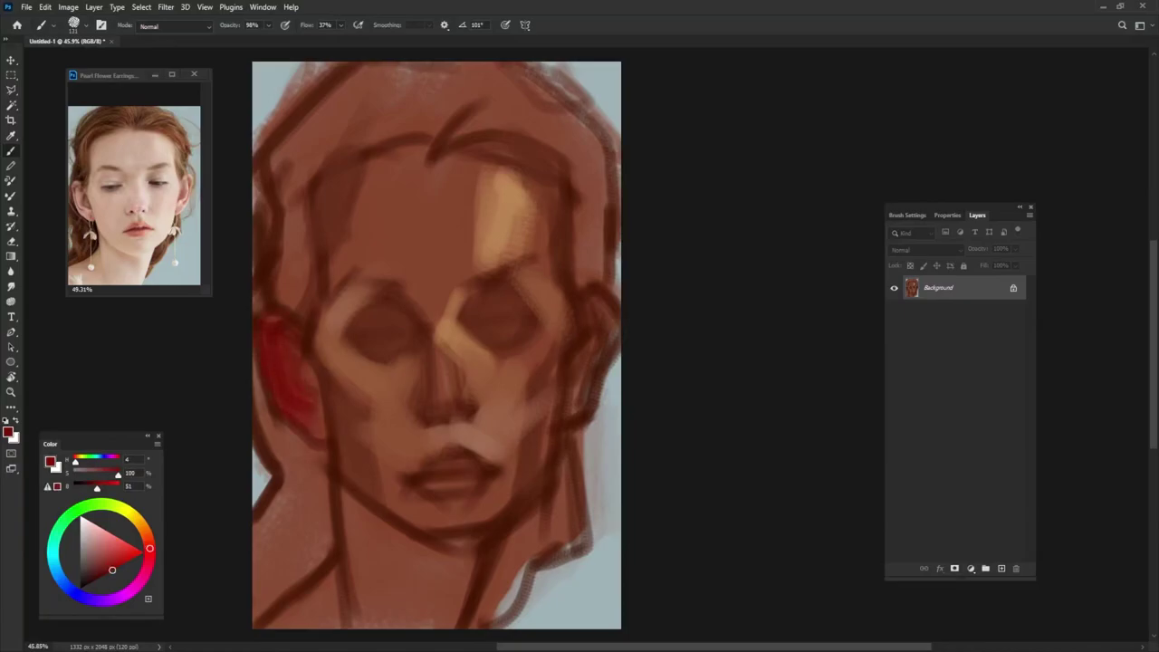
{"action": "left_click_drag", "start_coordinate": [600, 308], "coordinate": [584, 398]}
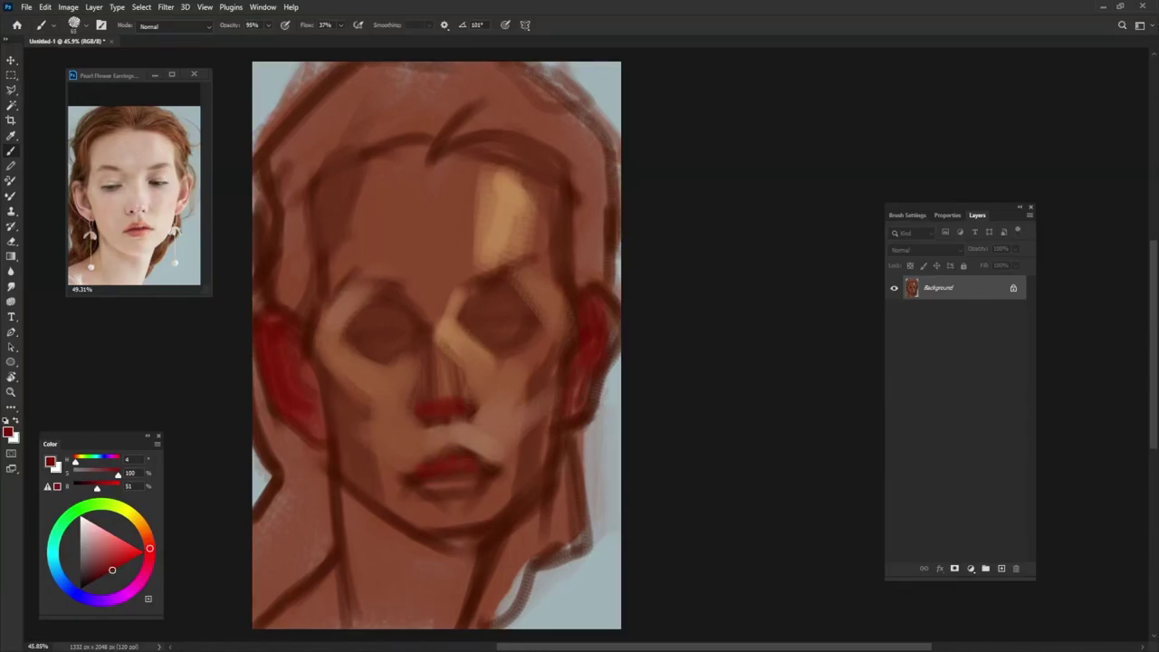
{"action": "left_click_drag", "start_coordinate": [469, 480], "coordinate": [426, 489]}
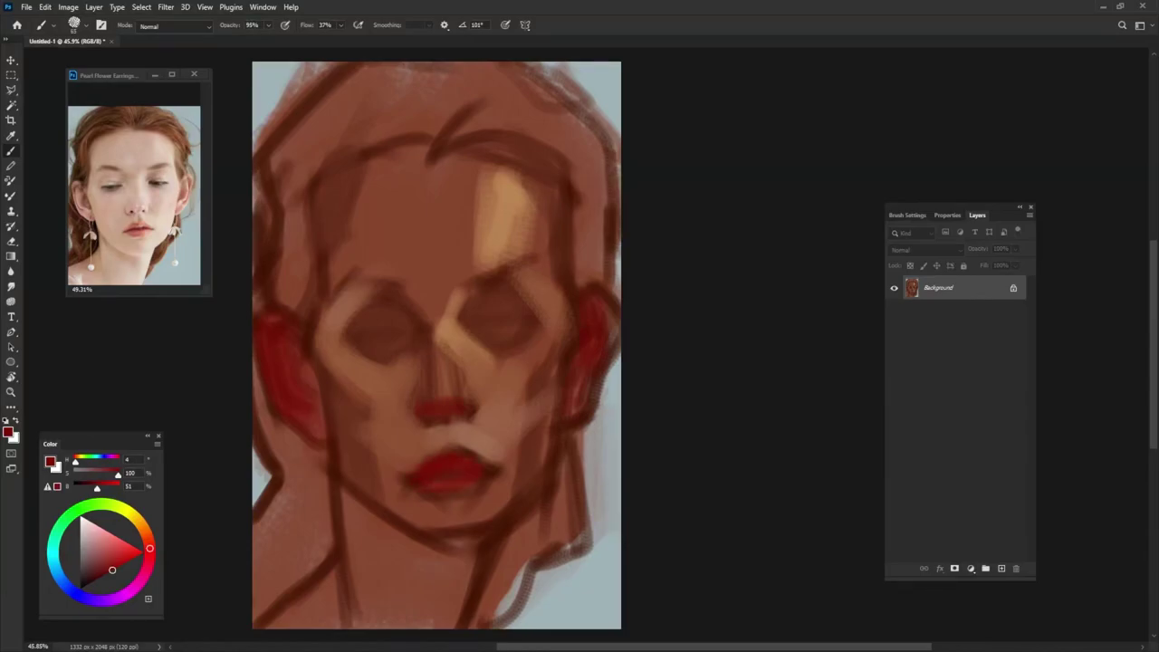
{"action": "left_click_drag", "start_coordinate": [513, 457], "coordinate": [514, 456]}
- Add red shading along the chin line and across the neck, with a light pinkish stroke
{"action": "mouse_move", "coordinate": [362, 507]}
{"action": "left_mouse_down"}
{"action": "mouse_move", "coordinate": [398, 536]}
{"action": "mouse_move", "coordinate": [461, 539]}
{"action": "mouse_move", "coordinate": [426, 554]}
{"action": "mouse_move", "coordinate": [426, 616]}
{"action": "left_mouse_up"}
{"action": "mouse_move", "coordinate": [354, 525]}
{"action": "left_mouse_down"}
{"action": "mouse_move", "coordinate": [371, 589]}
{"action": "mouse_move", "coordinate": [407, 620]}
{"action": "left_mouse_up"}
{"action": "left_click_drag", "start_coordinate": [425, 560], "coordinate": [398, 626]}
{"action": "mouse_move", "coordinate": [333, 589]}
{"action": "left_mouse_down"}
{"action": "mouse_move", "coordinate": [276, 625]}
{"action": "mouse_move", "coordinate": [390, 625]}
{"action": "left_mouse_up"}
{"action": "left_click", "coordinate": [479, 440], "text": "alt"}
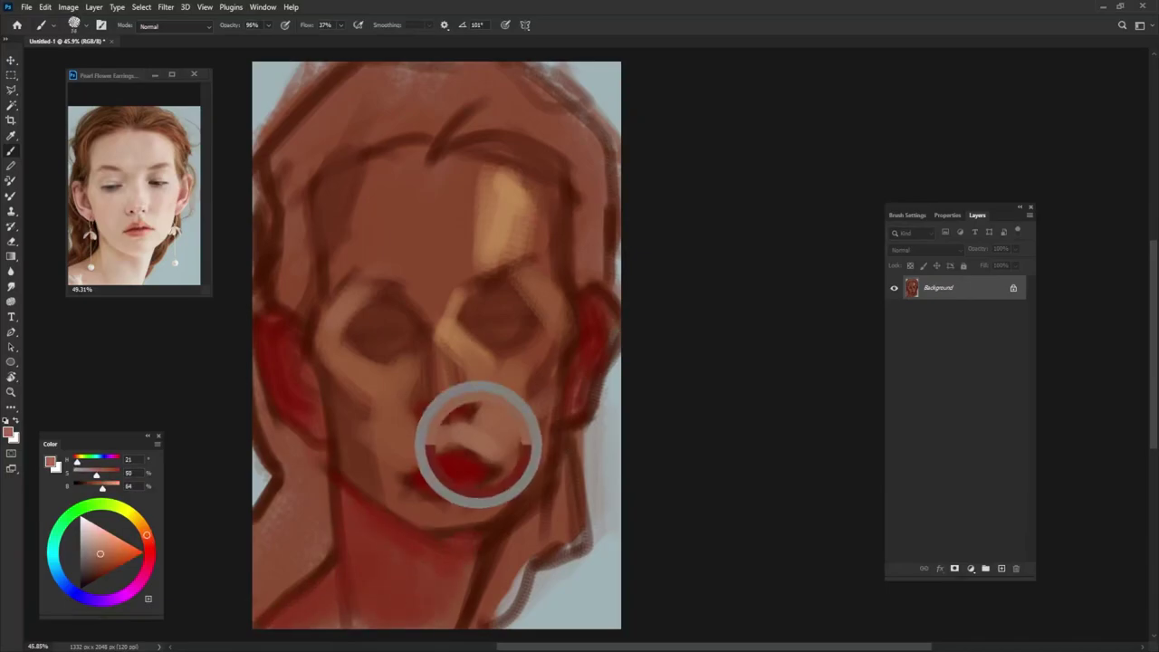
{"action": "left_click_drag", "start_coordinate": [344, 521], "coordinate": [364, 605]}
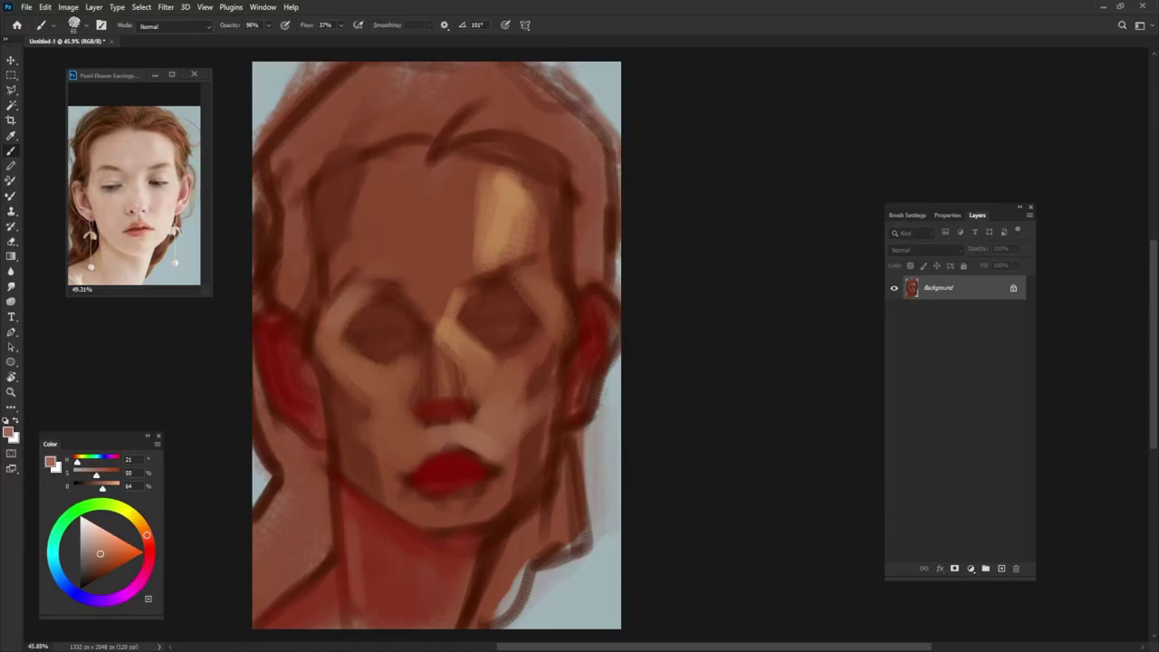
{"action": "left_click", "coordinate": [352, 572], "text": "alt"}
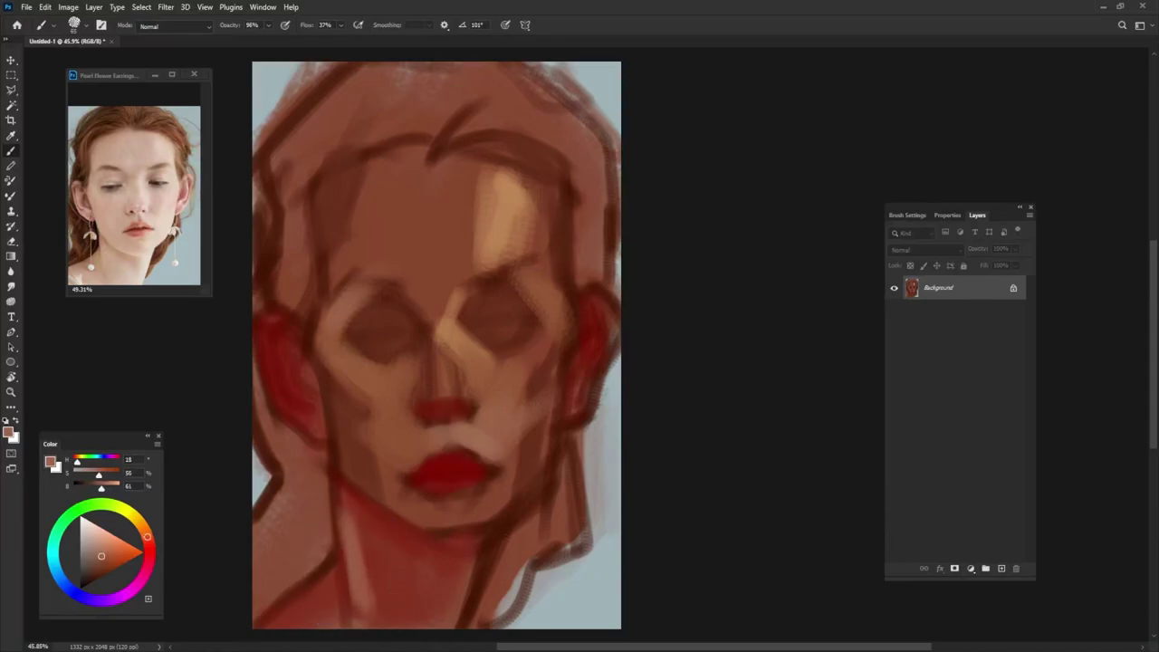
- Darken the left cheek, jaw edge and lower-left neck with dark red
{"action": "left_click", "coordinate": [305, 342], "text": "alt"}
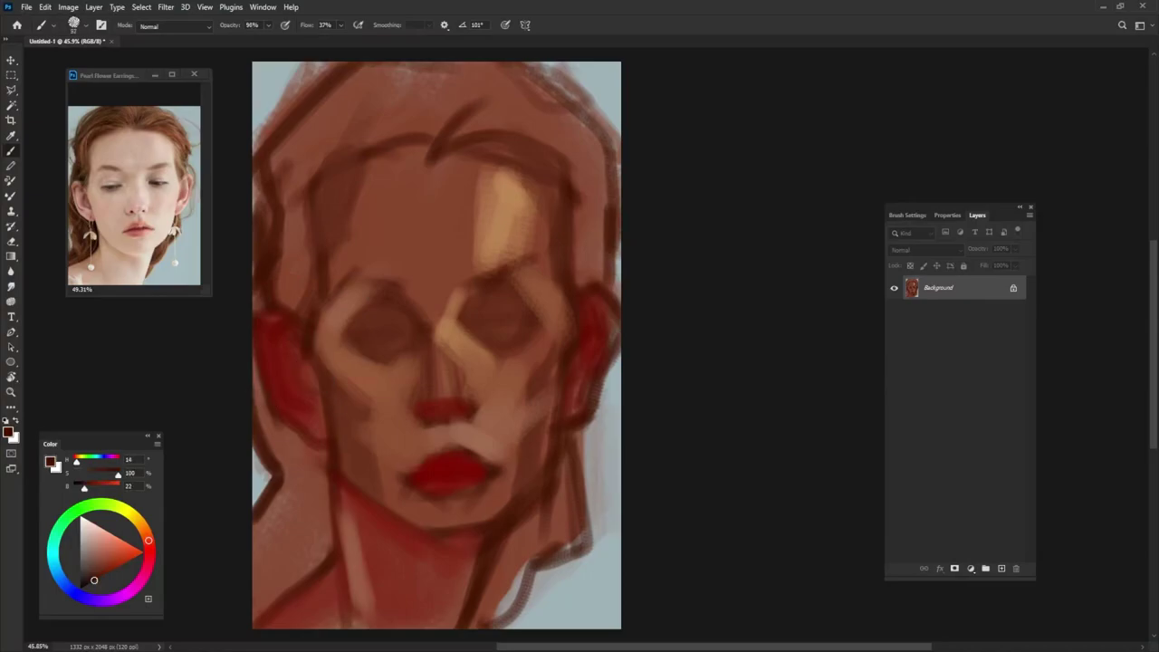
{"action": "left_click_drag", "start_coordinate": [272, 387], "coordinate": [303, 421]}
{"action": "mouse_move", "coordinate": [261, 367]}
{"action": "left_mouse_down"}
{"action": "mouse_move", "coordinate": [277, 444]}
{"action": "mouse_move", "coordinate": [308, 444]}
{"action": "mouse_move", "coordinate": [322, 500]}
{"action": "left_mouse_up"}
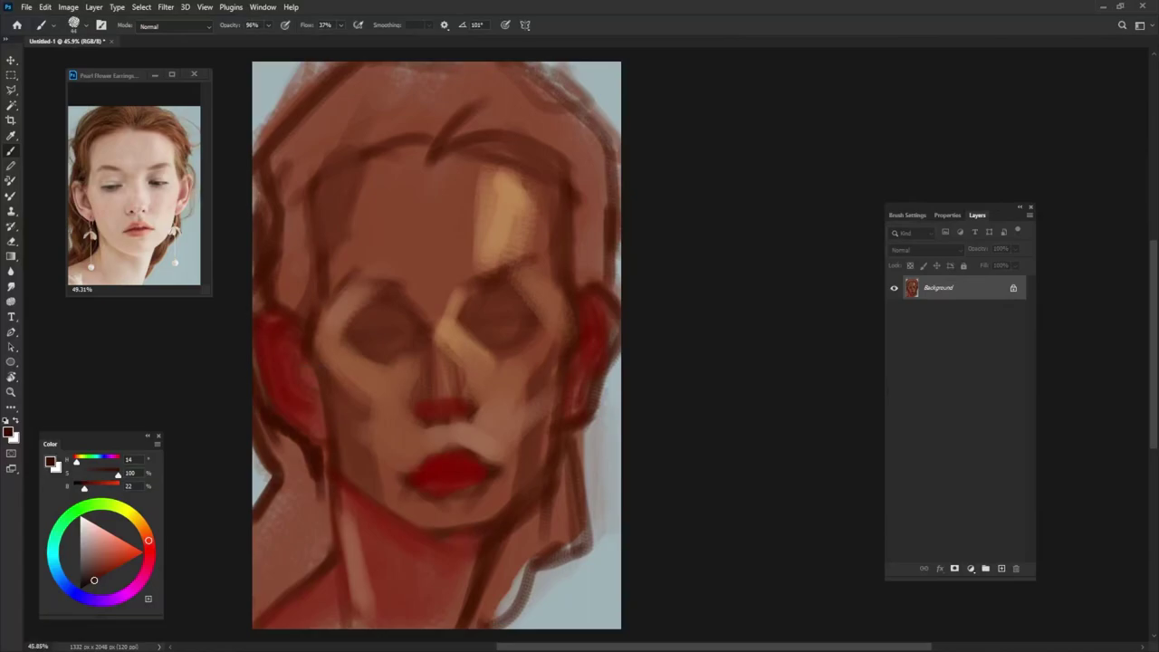
{"action": "left_click_drag", "start_coordinate": [262, 416], "coordinate": [294, 482]}
{"action": "mouse_move", "coordinate": [280, 434]}
{"action": "left_mouse_down"}
{"action": "mouse_move", "coordinate": [317, 507]}
{"action": "mouse_move", "coordinate": [319, 552]}
{"action": "left_mouse_up"}
{"action": "left_click_drag", "start_coordinate": [326, 483], "coordinate": [329, 551]}
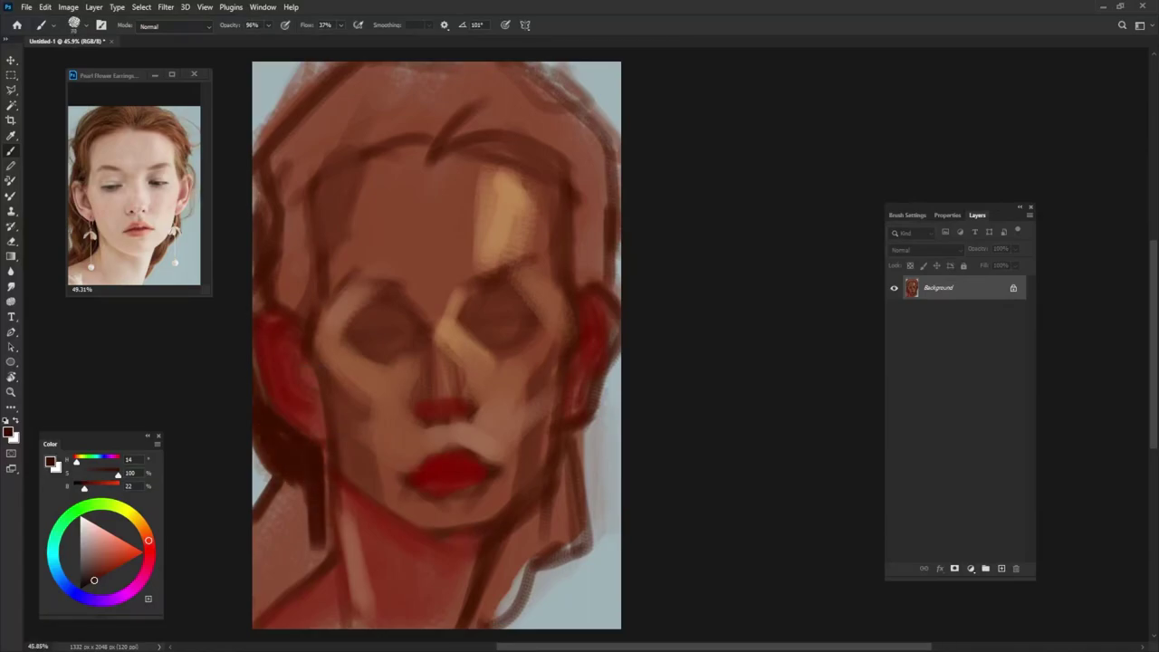
{"action": "mouse_move", "coordinate": [319, 453]}
{"action": "left_mouse_down"}
{"action": "mouse_move", "coordinate": [326, 561]}
{"action": "mouse_move", "coordinate": [258, 612]}
{"action": "left_mouse_up"}
{"action": "left_click_drag", "start_coordinate": [317, 530], "coordinate": [255, 619]}
{"action": "left_click_drag", "start_coordinate": [308, 507], "coordinate": [255, 591]}
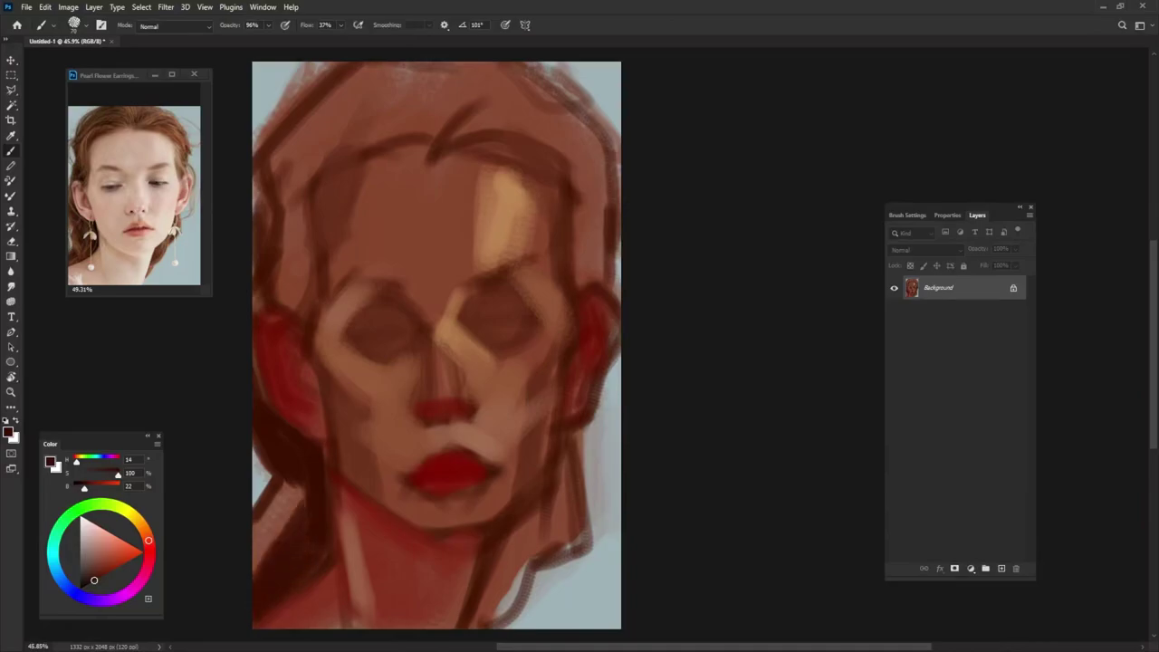
{"action": "mouse_move", "coordinate": [306, 486]}
{"action": "left_mouse_down"}
{"action": "mouse_move", "coordinate": [256, 576]}
{"action": "mouse_move", "coordinate": [255, 553]}
{"action": "left_mouse_up"}
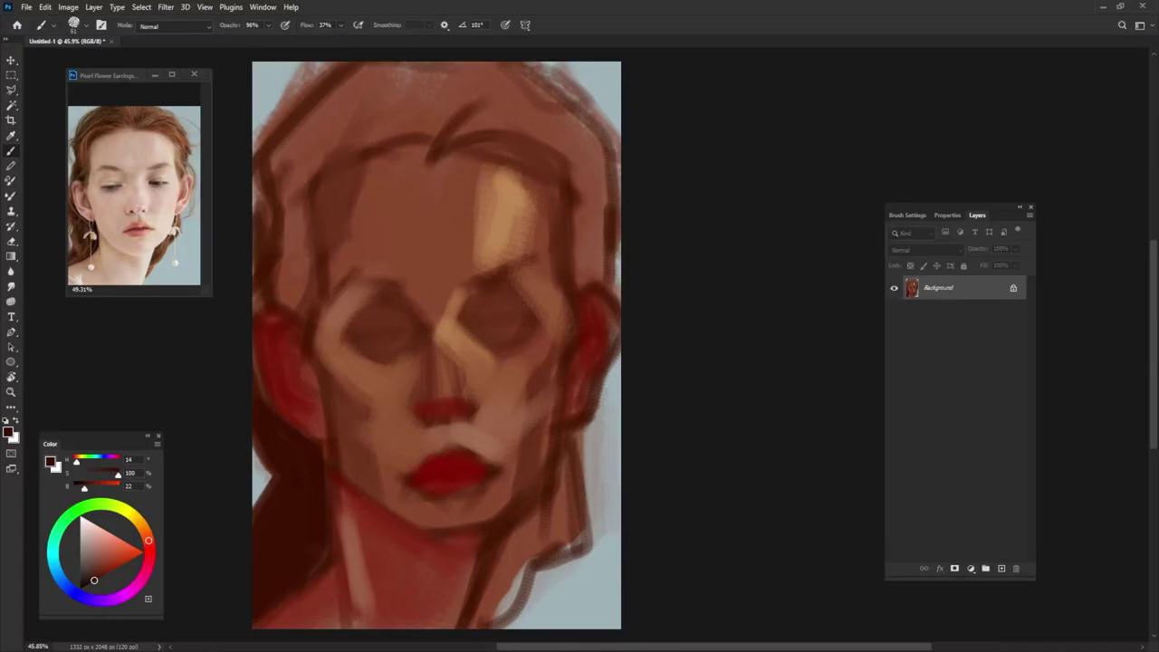
- Deepen the shadow along the right jaw and neck, then sample a mid brown
{"action": "mouse_move", "coordinate": [570, 448]}
{"action": "left_mouse_down"}
{"action": "mouse_move", "coordinate": [578, 541]}
{"action": "mouse_move", "coordinate": [523, 569]}
{"action": "left_mouse_up"}
{"action": "left_click_drag", "start_coordinate": [554, 504], "coordinate": [500, 605]}
{"action": "left_click_drag", "start_coordinate": [566, 484], "coordinate": [502, 548]}
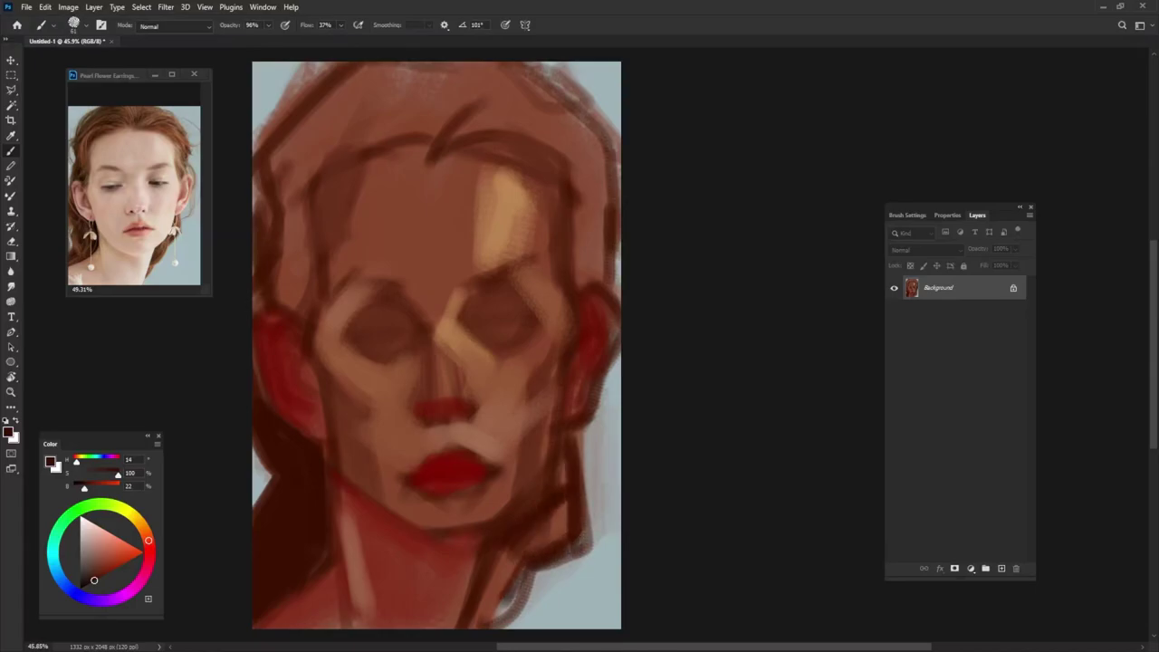
{"action": "left_click_drag", "start_coordinate": [562, 464], "coordinate": [560, 489]}
{"action": "mouse_move", "coordinate": [563, 443]}
{"action": "left_mouse_down"}
{"action": "mouse_move", "coordinate": [534, 539]}
{"action": "mouse_move", "coordinate": [494, 582]}
{"action": "left_mouse_up"}
{"action": "left_click_drag", "start_coordinate": [561, 529], "coordinate": [472, 626]}
{"action": "mouse_move", "coordinate": [527, 574]}
{"action": "left_mouse_down"}
{"action": "mouse_move", "coordinate": [478, 627]}
{"action": "mouse_move", "coordinate": [501, 616]}
{"action": "left_mouse_up"}
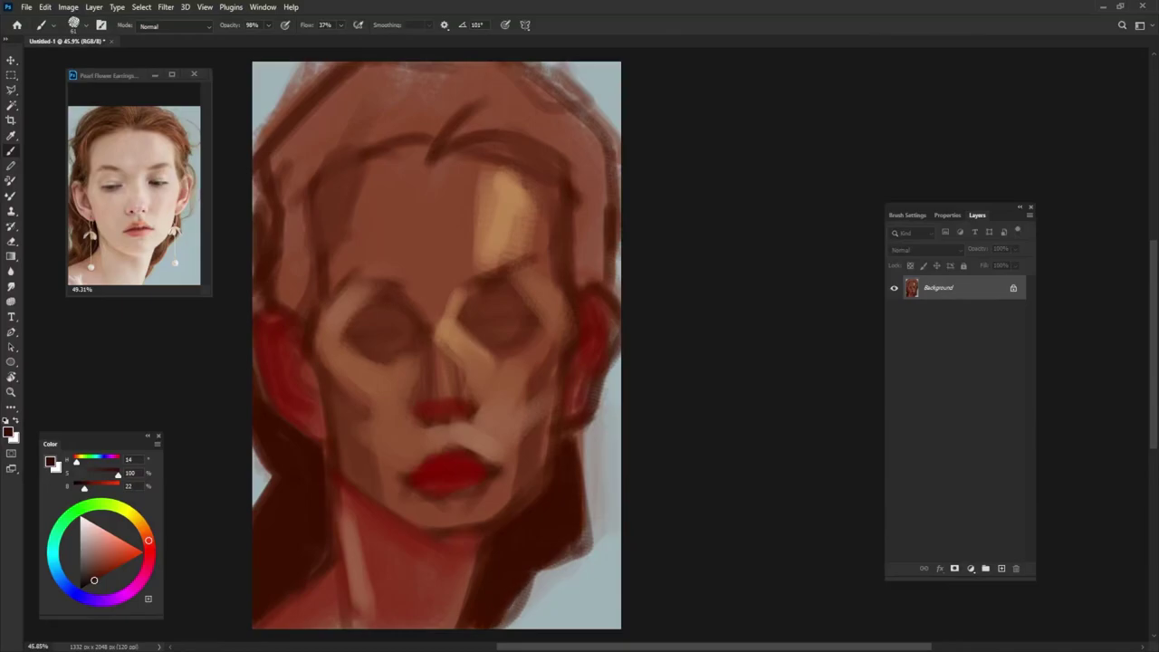
{"action": "left_click", "coordinate": [551, 490], "text": "alt"}
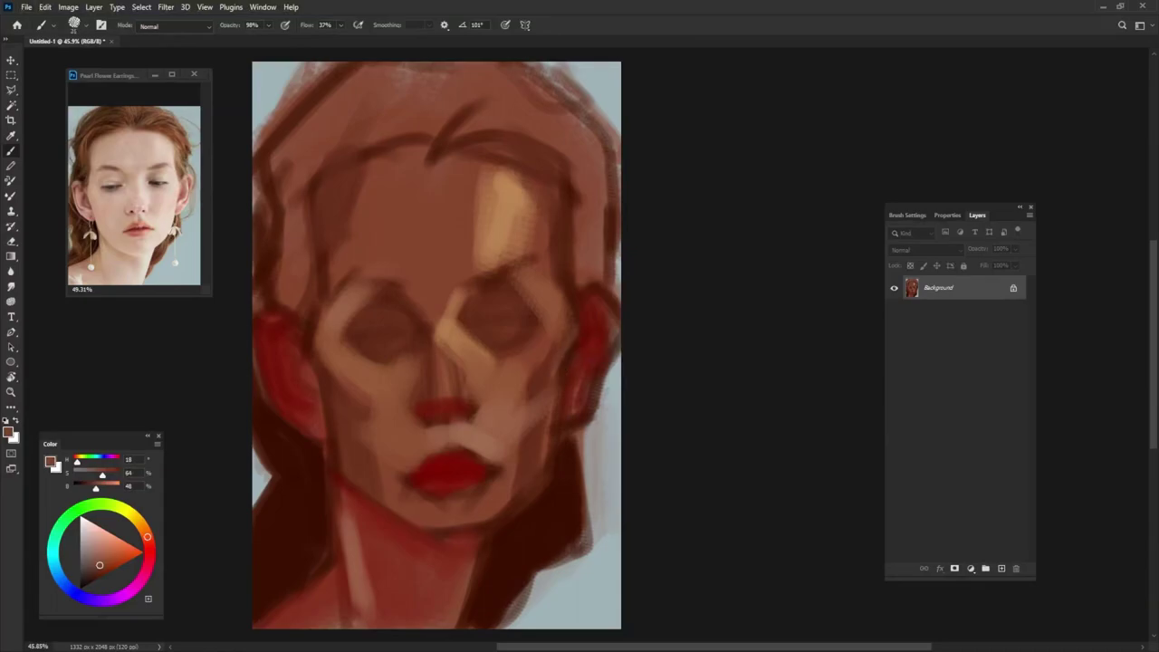
- Draw the right and left jawlines toward the chin in a sampled light tan
{"action": "left_click_drag", "start_coordinate": [557, 380], "coordinate": [557, 379]}
{"action": "left_click", "coordinate": [557, 378], "text": "alt"}
{"action": "left_click_drag", "start_coordinate": [573, 330], "coordinate": [549, 433]}
{"action": "left_click_drag", "start_coordinate": [554, 381], "coordinate": [543, 484]}
{"action": "mouse_move", "coordinate": [545, 416]}
{"action": "left_mouse_down"}
{"action": "mouse_move", "coordinate": [541, 498]}
{"action": "mouse_move", "coordinate": [489, 521]}
{"action": "left_mouse_up"}
{"action": "left_click_drag", "start_coordinate": [534, 489], "coordinate": [442, 536]}
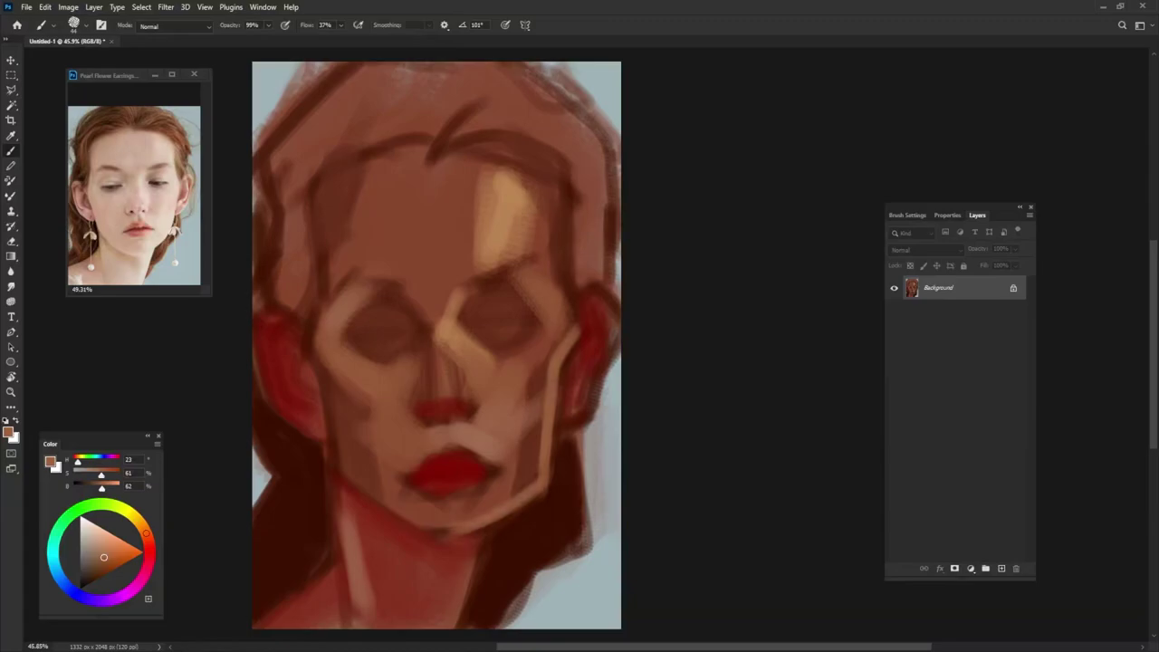
{"action": "mouse_move", "coordinate": [329, 429]}
{"action": "left_mouse_down"}
{"action": "mouse_move", "coordinate": [365, 492]}
{"action": "mouse_move", "coordinate": [446, 533]}
{"action": "left_mouse_up"}
- Brighten the forehead and brow with light tan, including the upper-left side
{"action": "key", "text": "0"}
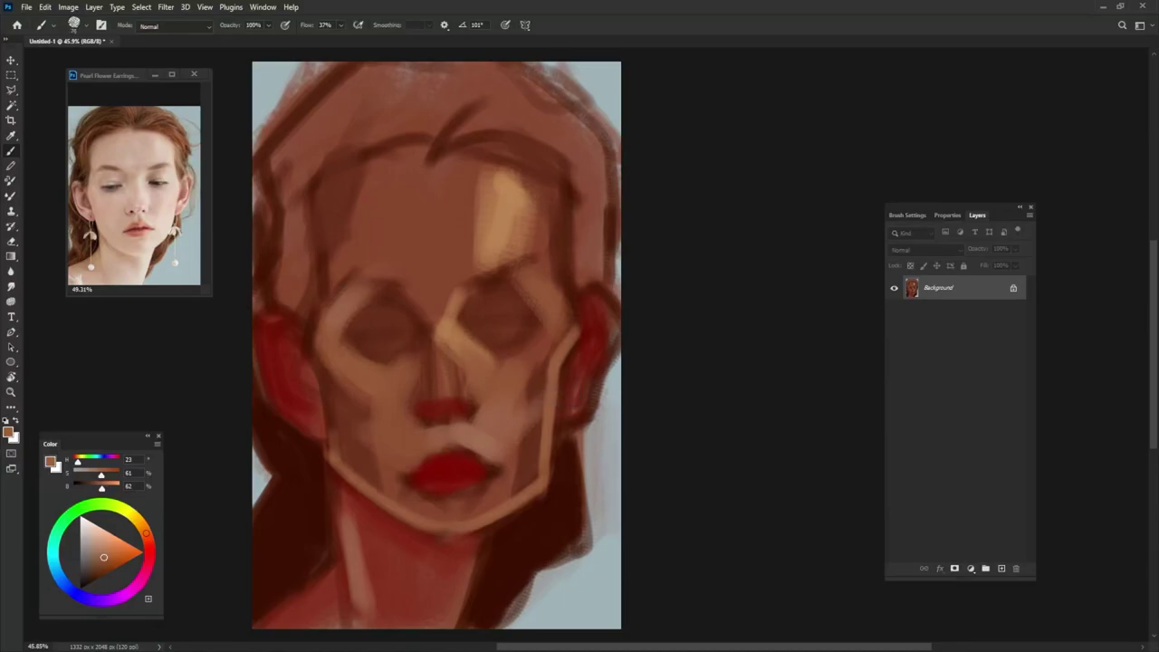
{"action": "mouse_move", "coordinate": [389, 276]}
{"action": "left_mouse_down"}
{"action": "mouse_move", "coordinate": [471, 254]}
{"action": "mouse_move", "coordinate": [471, 243]}
{"action": "left_mouse_up"}
{"action": "key", "text": "9"}
{"action": "key", "text": "8"}
{"action": "left_click_drag", "start_coordinate": [395, 246], "coordinate": [449, 241]}
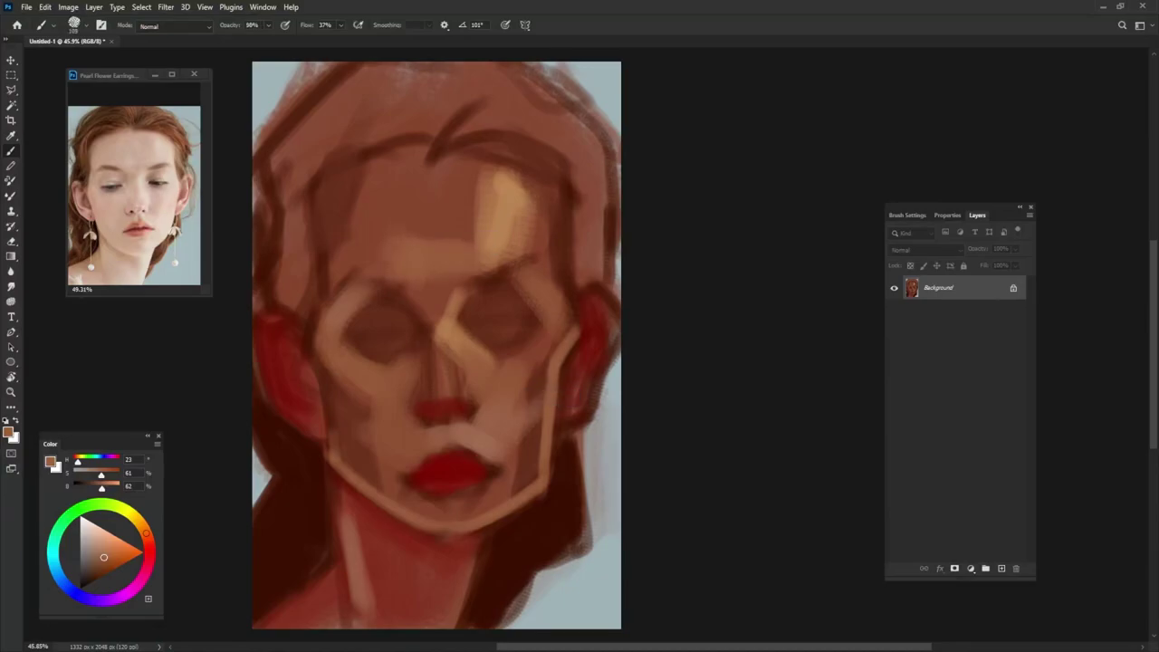
{"action": "left_click_drag", "start_coordinate": [369, 265], "coordinate": [426, 151]}
{"action": "mouse_move", "coordinate": [435, 237]}
{"action": "left_mouse_down"}
{"action": "mouse_move", "coordinate": [467, 158]}
{"action": "mouse_move", "coordinate": [487, 241]}
{"action": "left_mouse_up"}
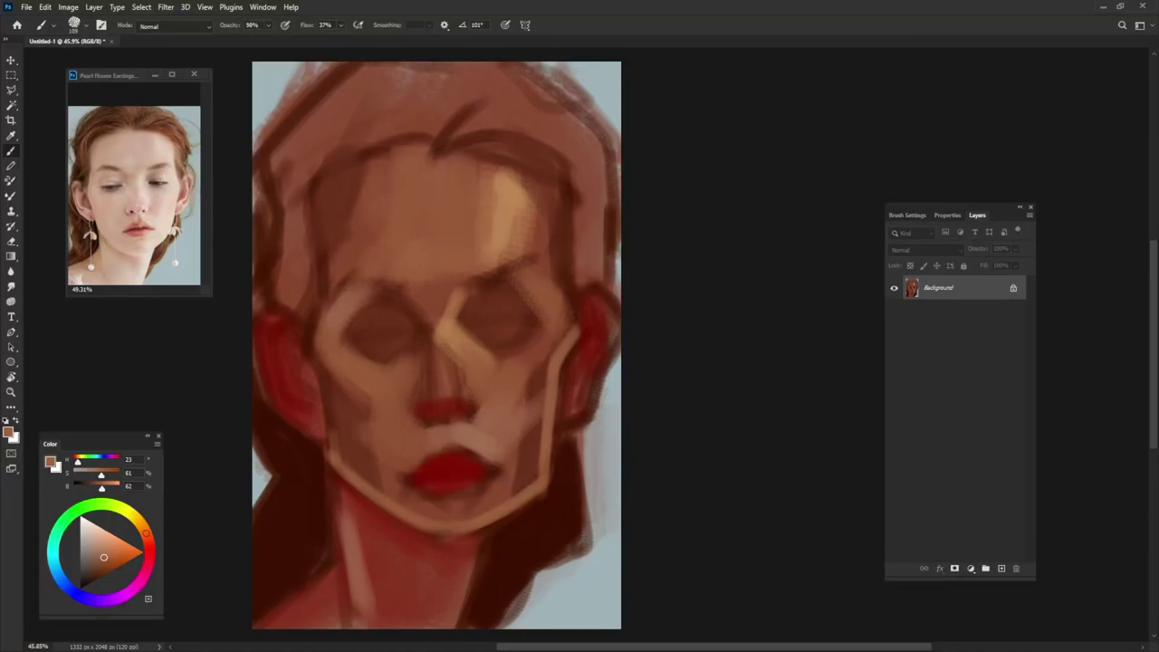
{"action": "mouse_move", "coordinate": [366, 159]}
{"action": "left_mouse_down"}
{"action": "mouse_move", "coordinate": [365, 258]}
{"action": "mouse_move", "coordinate": [346, 286]}
{"action": "left_mouse_up"}
{"action": "left_click_drag", "start_coordinate": [351, 244], "coordinate": [350, 174]}
{"action": "left_click_drag", "start_coordinate": [349, 172], "coordinate": [404, 145]}
- Lighten both upper eyelids, then pick a dark red-brown
{"action": "left_click_drag", "start_coordinate": [505, 303], "coordinate": [504, 288]}
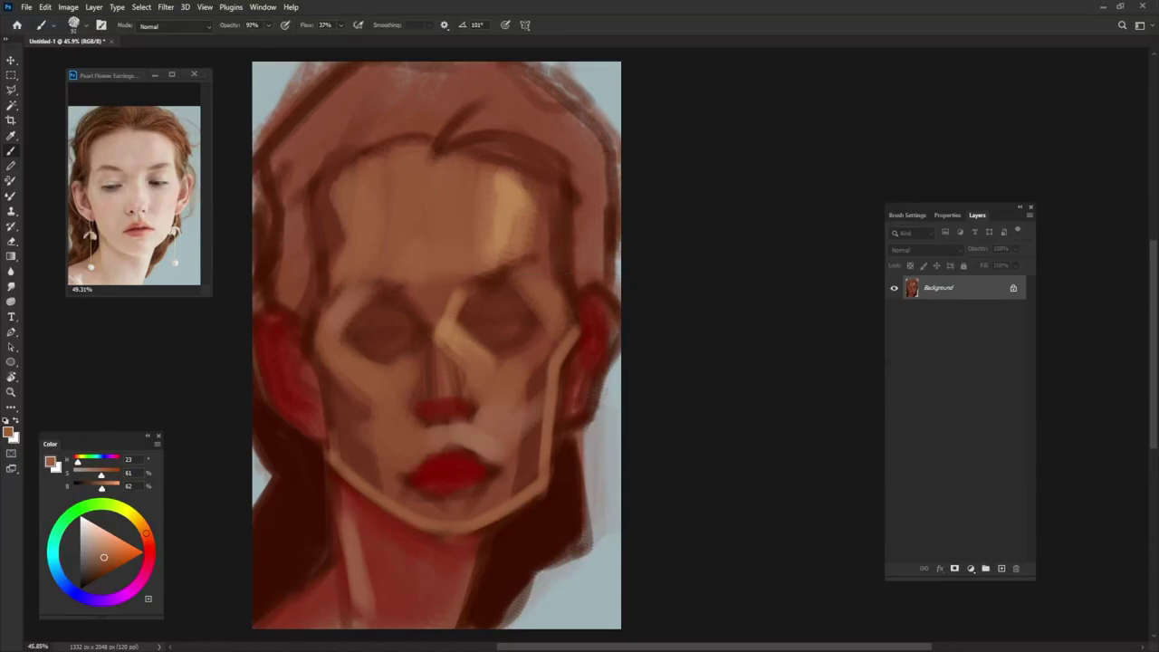
{"action": "left_click_drag", "start_coordinate": [409, 315], "coordinate": [348, 329]}
{"action": "mouse_move", "coordinate": [488, 299]}
{"action": "left_mouse_down"}
{"action": "mouse_move", "coordinate": [530, 317]}
{"action": "mouse_move", "coordinate": [520, 326]}
{"action": "mouse_move", "coordinate": [506, 315]}
{"action": "left_mouse_up"}
{"action": "left_click", "coordinate": [493, 308], "text": "alt"}
- Darken around both eyes and reshape the jawline near the right ear
{"action": "mouse_move", "coordinate": [406, 314]}
{"action": "left_mouse_down"}
{"action": "mouse_move", "coordinate": [390, 324]}
{"action": "mouse_move", "coordinate": [341, 317]}
{"action": "left_mouse_up"}
{"action": "left_click", "coordinate": [422, 314], "text": "alt"}
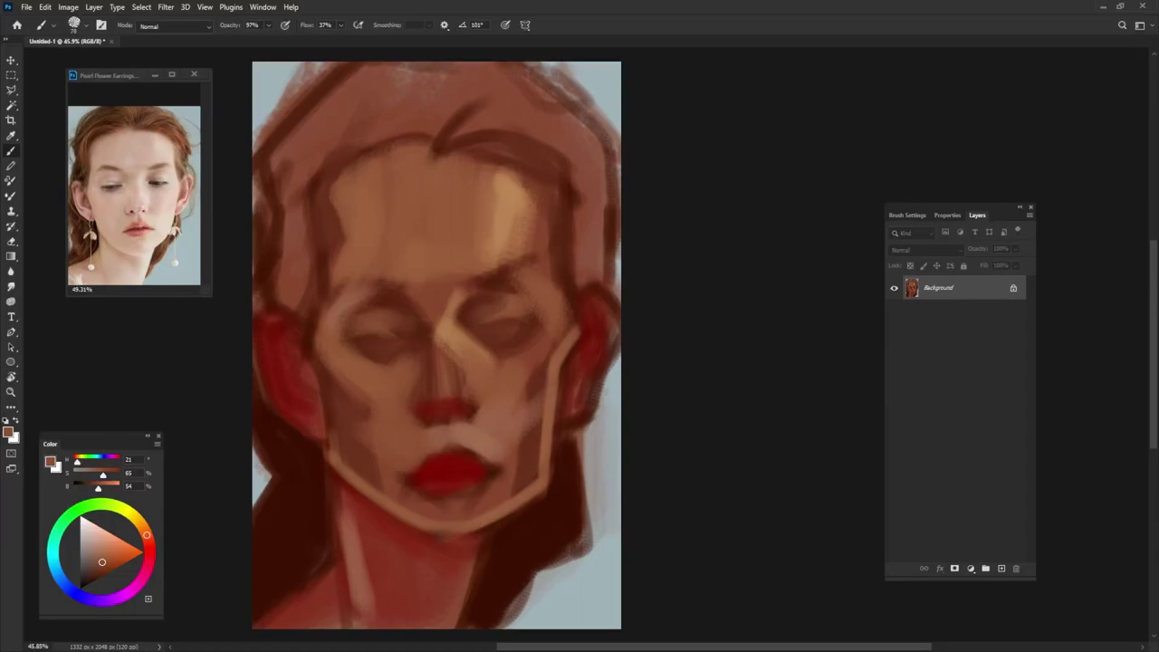
{"action": "left_click_drag", "start_coordinate": [576, 328], "coordinate": [549, 407]}
{"action": "left_click", "coordinate": [557, 473], "text": "alt"}
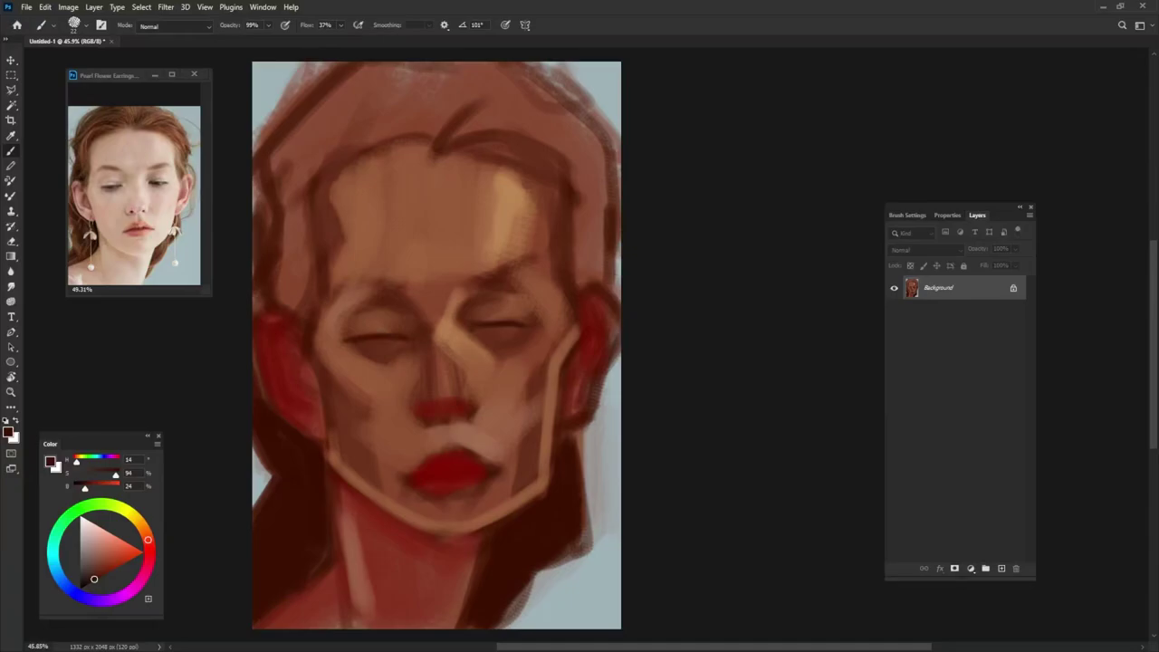
- Add light brown strokes along the nose bridge using sampled and picked tones
{"action": "left_click", "coordinate": [105, 553]}
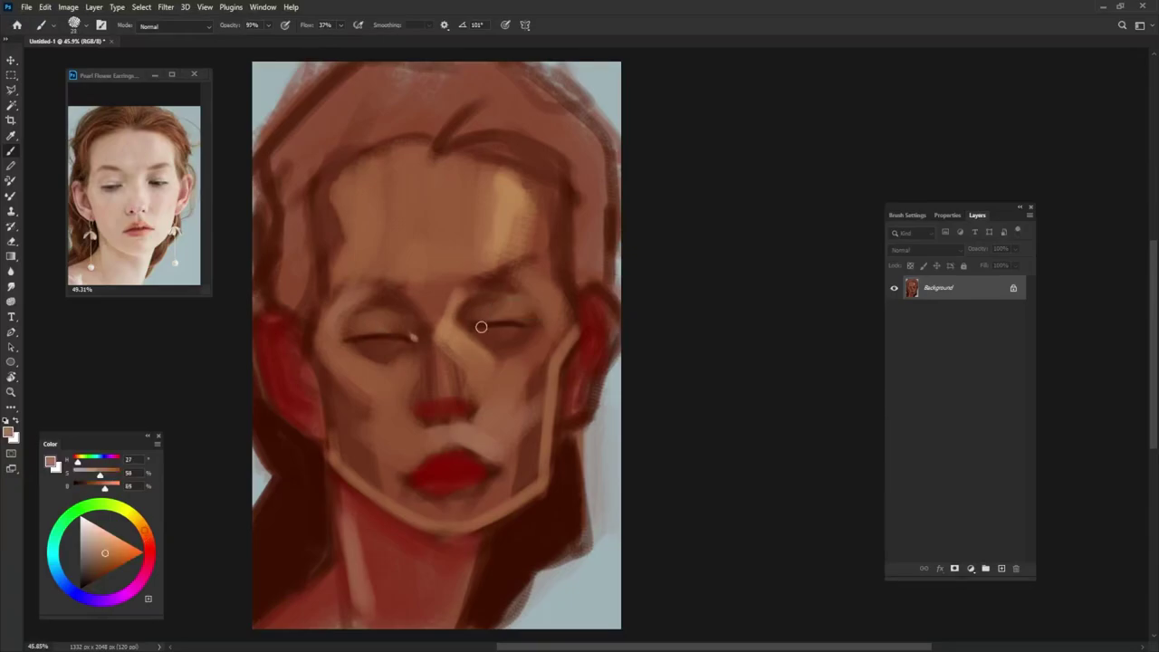
{"action": "left_click", "coordinate": [464, 304], "text": "alt"}
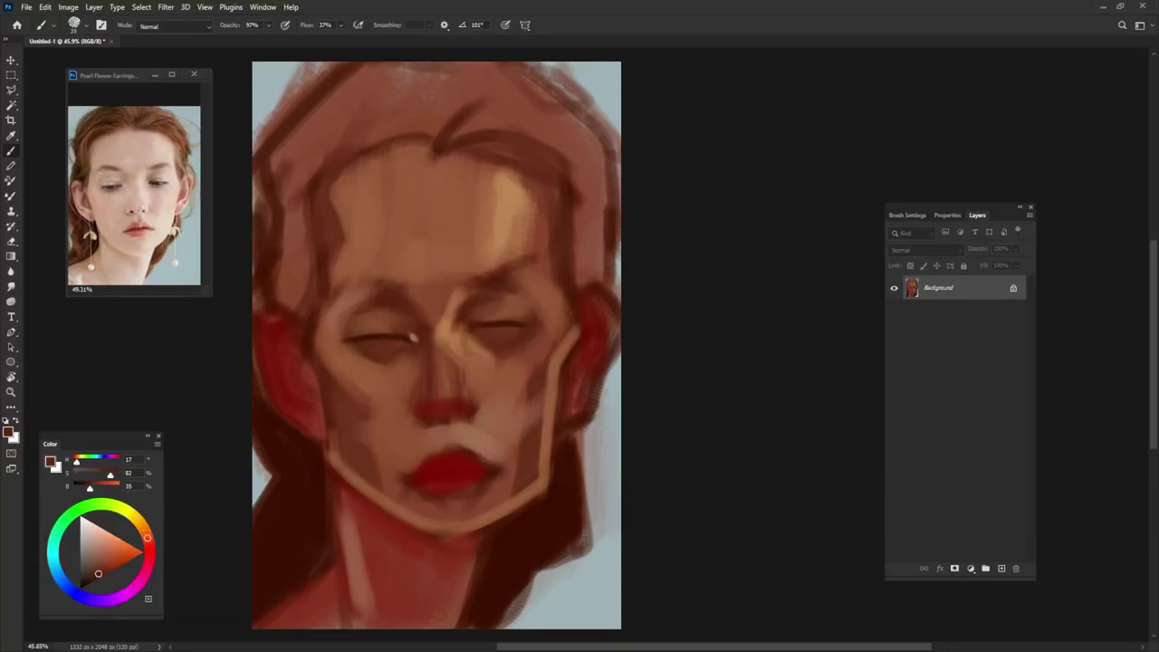
{"action": "left_click", "coordinate": [474, 353], "text": "alt"}
{"action": "left_click_drag", "start_coordinate": [456, 321], "coordinate": [456, 362]}
{"action": "left_click", "coordinate": [457, 350], "text": "alt"}
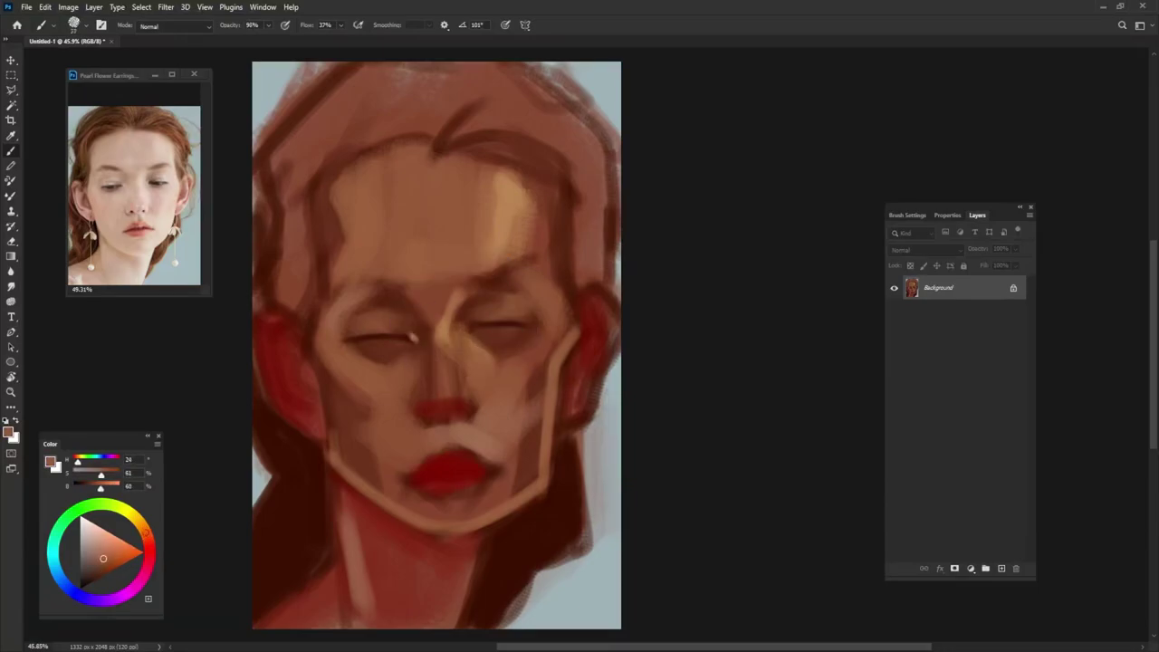
{"action": "left_click", "coordinate": [104, 554]}
{"action": "left_click_drag", "start_coordinate": [428, 290], "coordinate": [433, 326]}
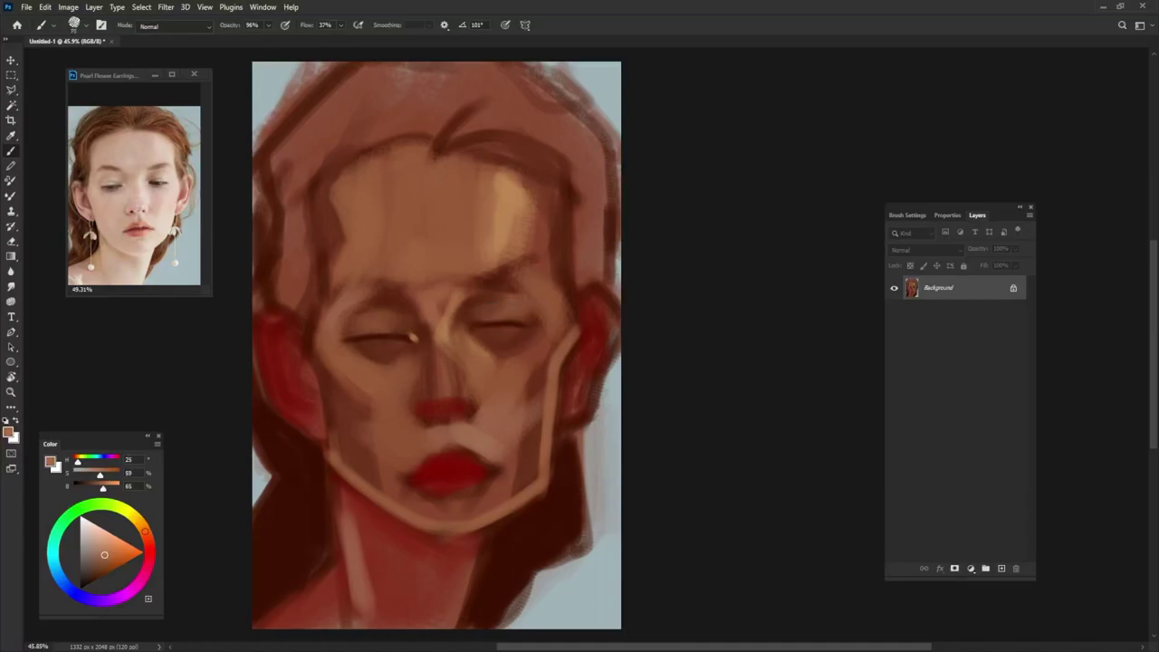
- Paint a light stroke over the right eyelid, then sample a darker brown for the brows
{"action": "left_click", "coordinate": [103, 560]}
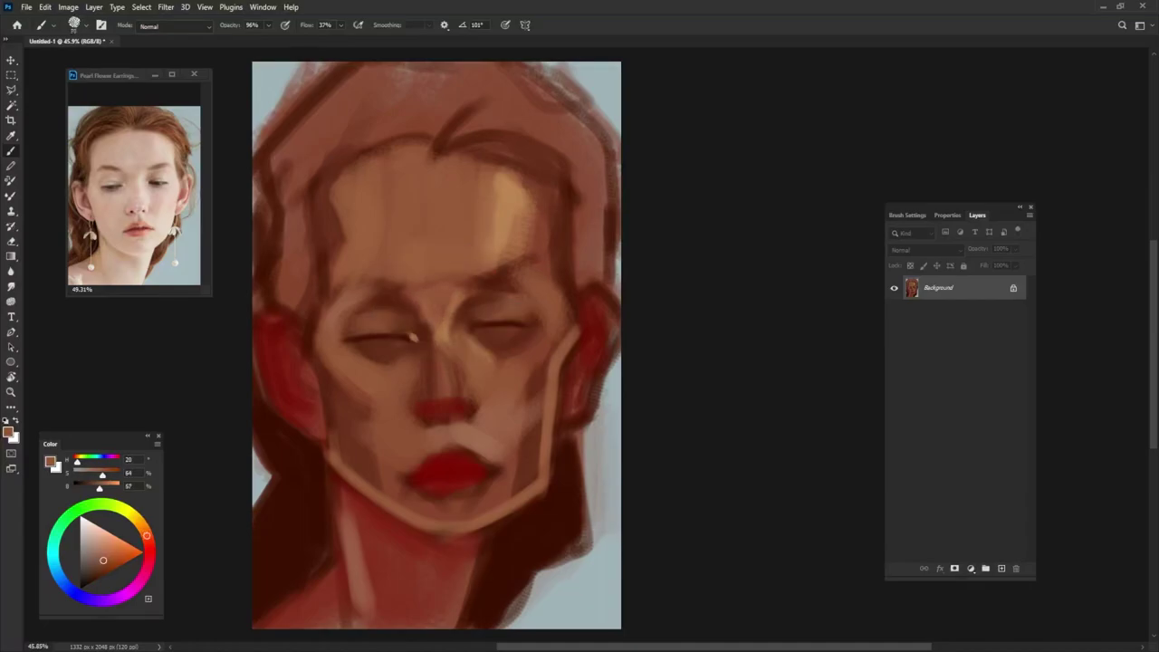
{"action": "left_click", "coordinate": [98, 574]}
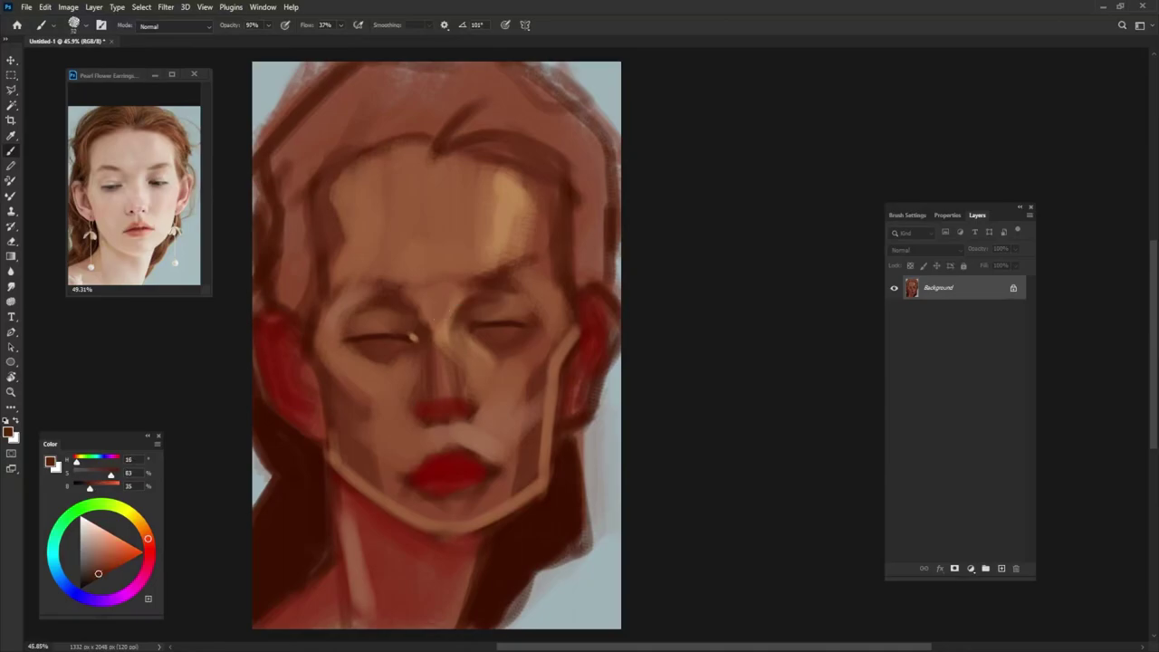
{"action": "left_click", "coordinate": [403, 320], "text": "alt"}
{"action": "left_click", "coordinate": [402, 320], "text": "alt"}
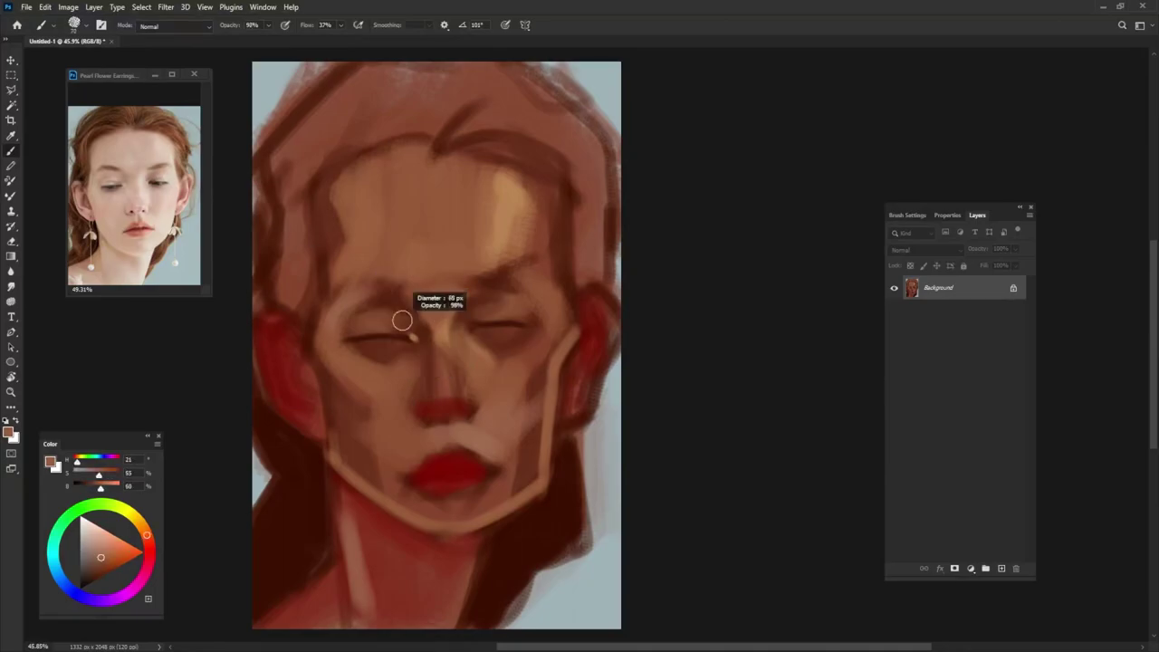
{"action": "left_click_drag", "start_coordinate": [402, 321], "coordinate": [406, 332]}
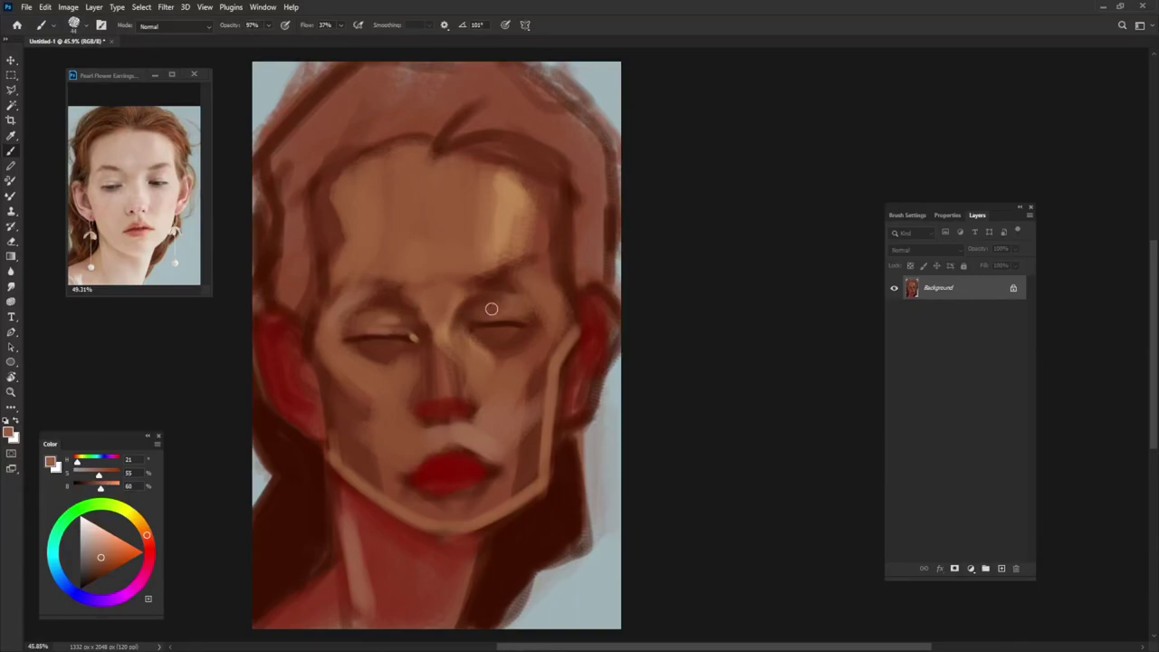
{"action": "left_click_drag", "start_coordinate": [477, 323], "coordinate": [527, 320]}
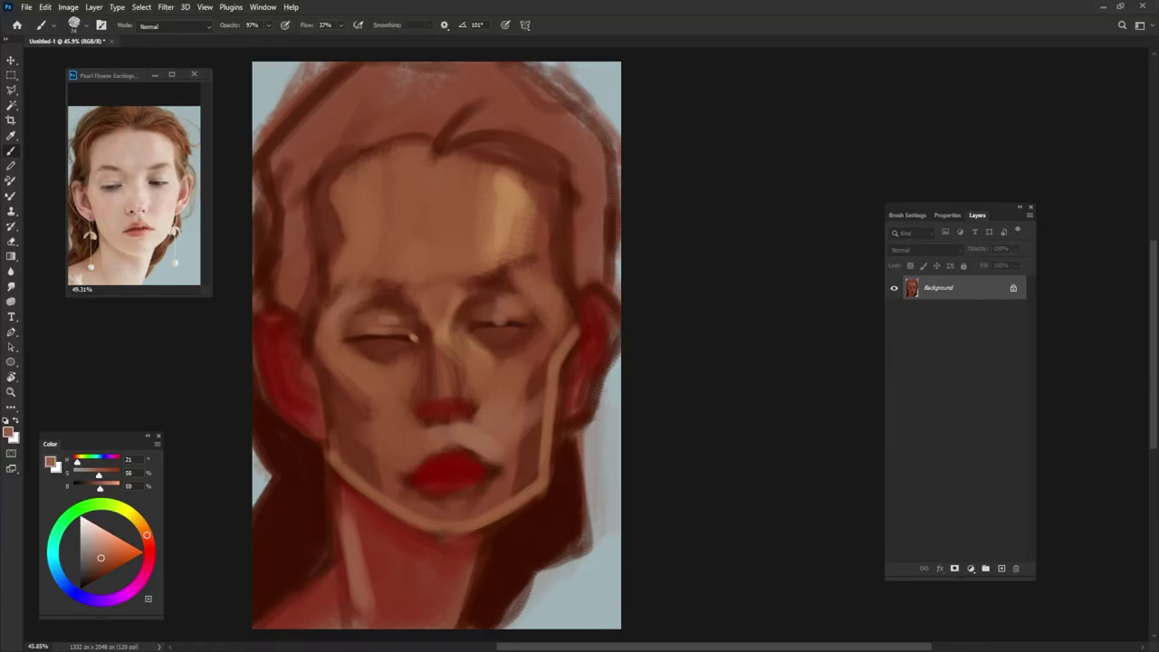
{"action": "left_click", "coordinate": [391, 288], "text": "alt"}
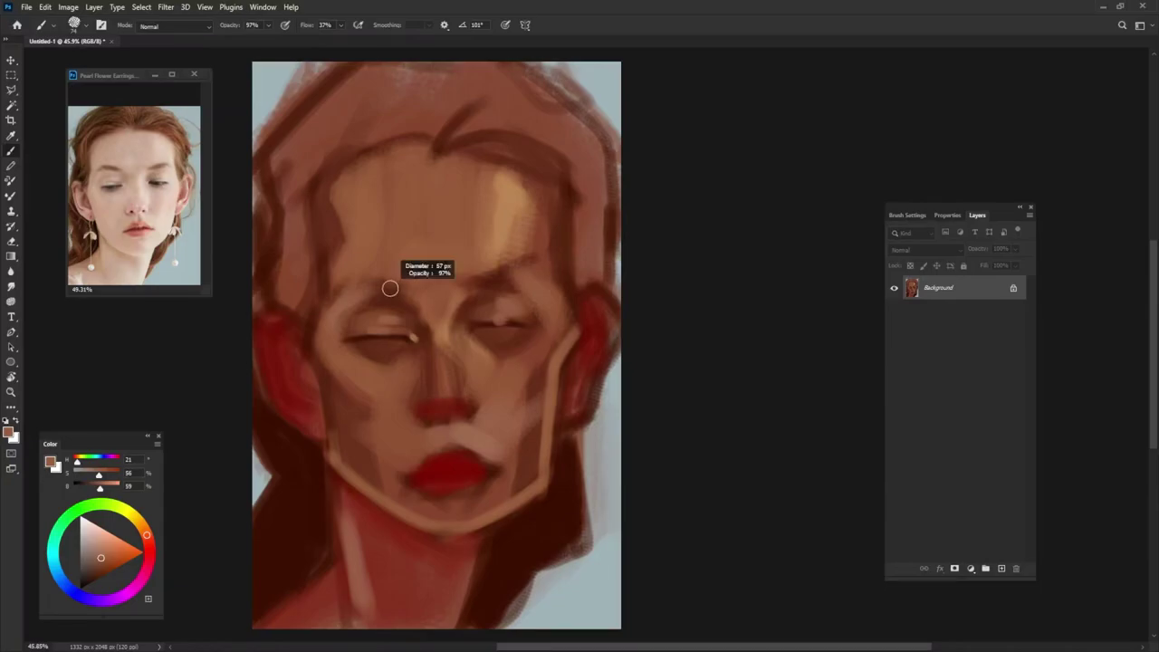
{"action": "left_click", "coordinate": [392, 293], "text": "alt"}
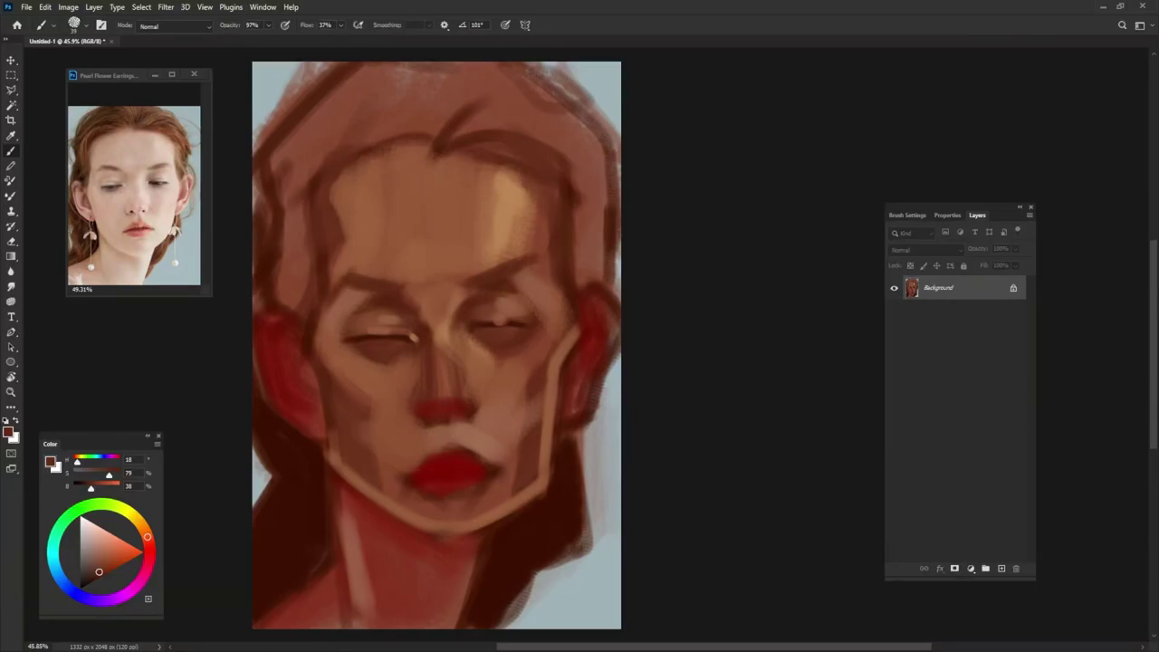
- Lighten the skin around the left eye socket with a sampled lighter brown
{"action": "left_click", "coordinate": [322, 292], "text": "alt"}
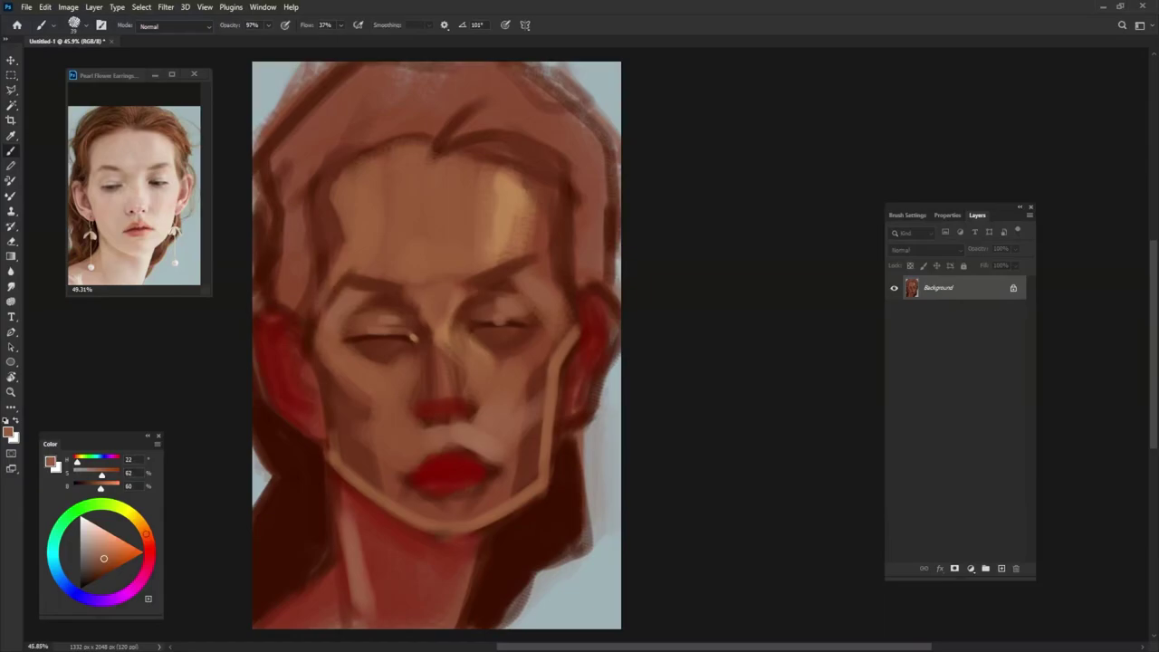
{"action": "left_click", "coordinate": [323, 292], "text": "alt"}
{"action": "left_click_drag", "start_coordinate": [347, 288], "coordinate": [326, 319]}
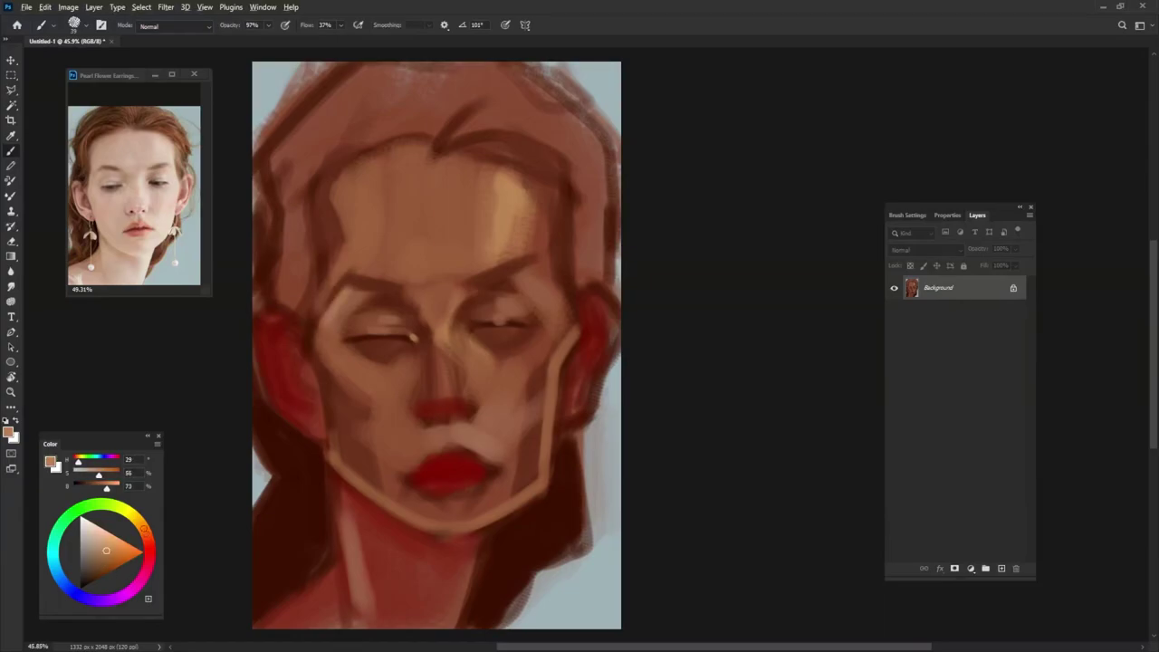
- Sample browns from the nose, eye and lips, then choose a pale peach for a highlight
{"action": "left_click", "coordinate": [299, 507], "text": "alt"}
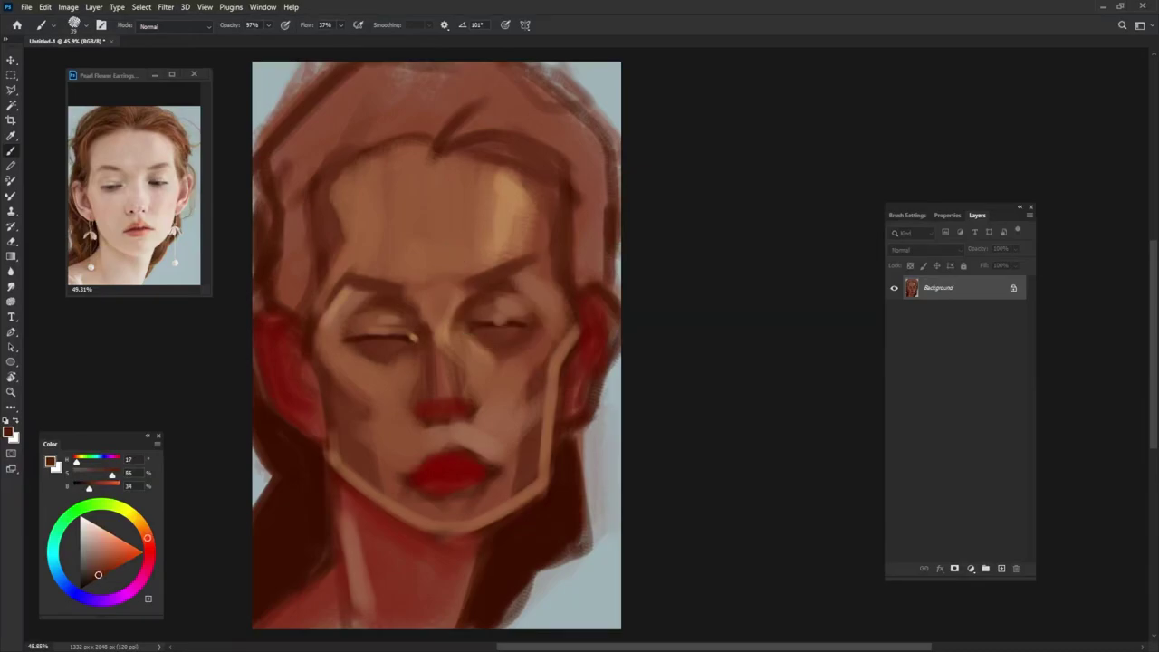
{"action": "left_click", "coordinate": [437, 335], "text": "alt"}
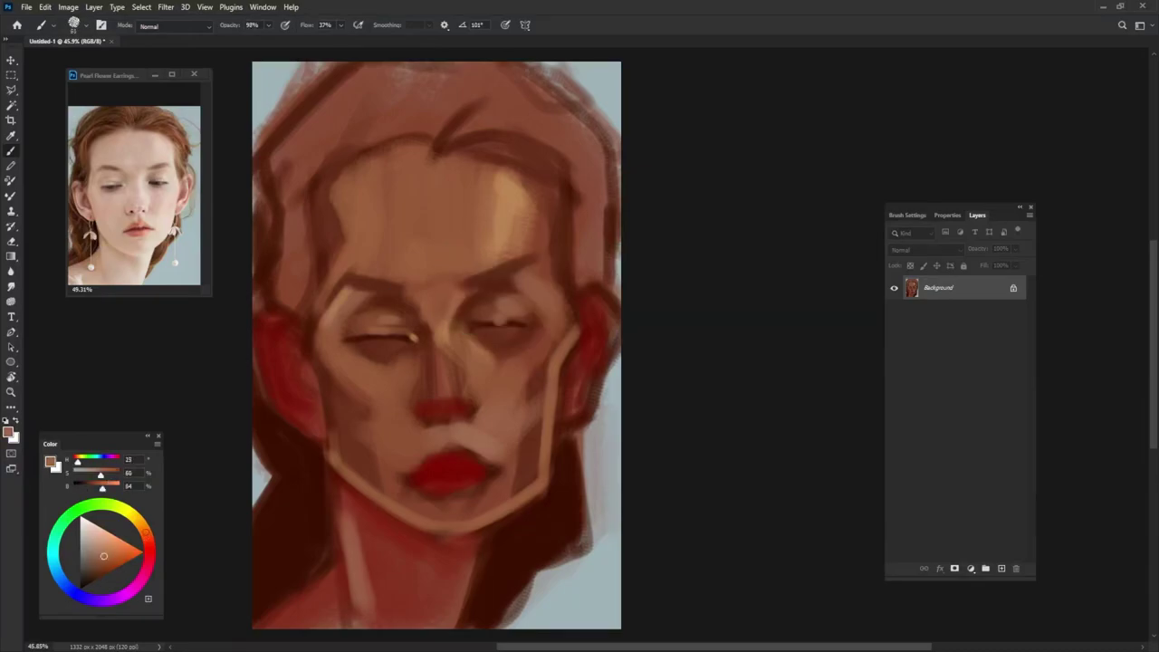
{"action": "left_click", "coordinate": [460, 305], "text": "alt"}
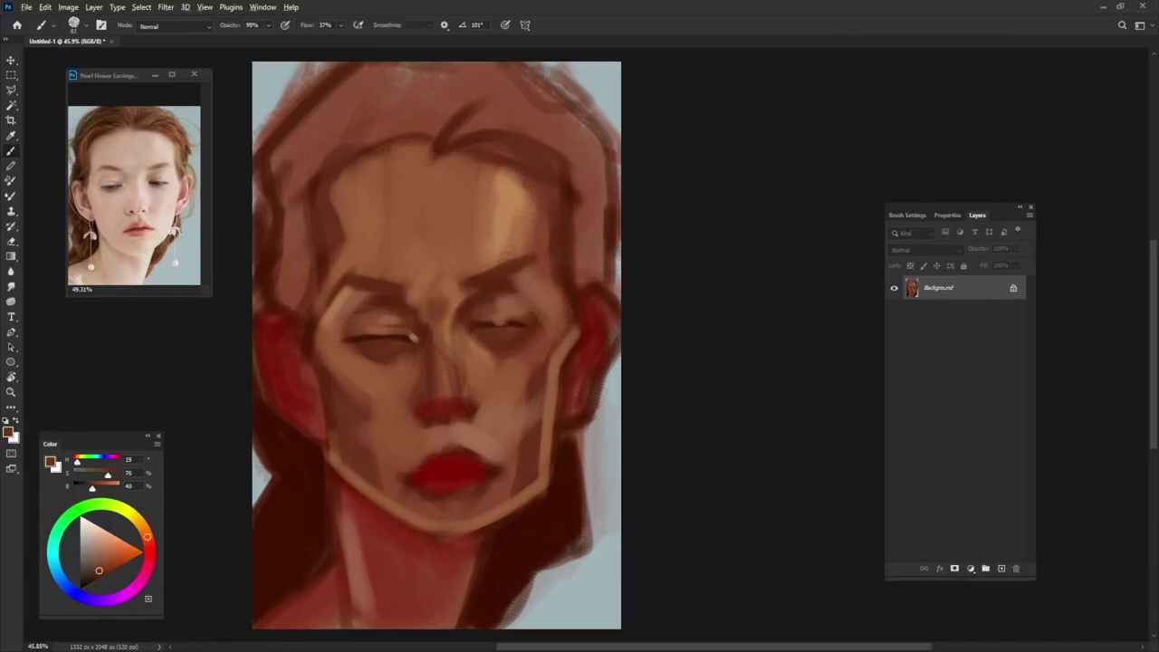
{"action": "left_click", "coordinate": [434, 322], "text": "alt"}
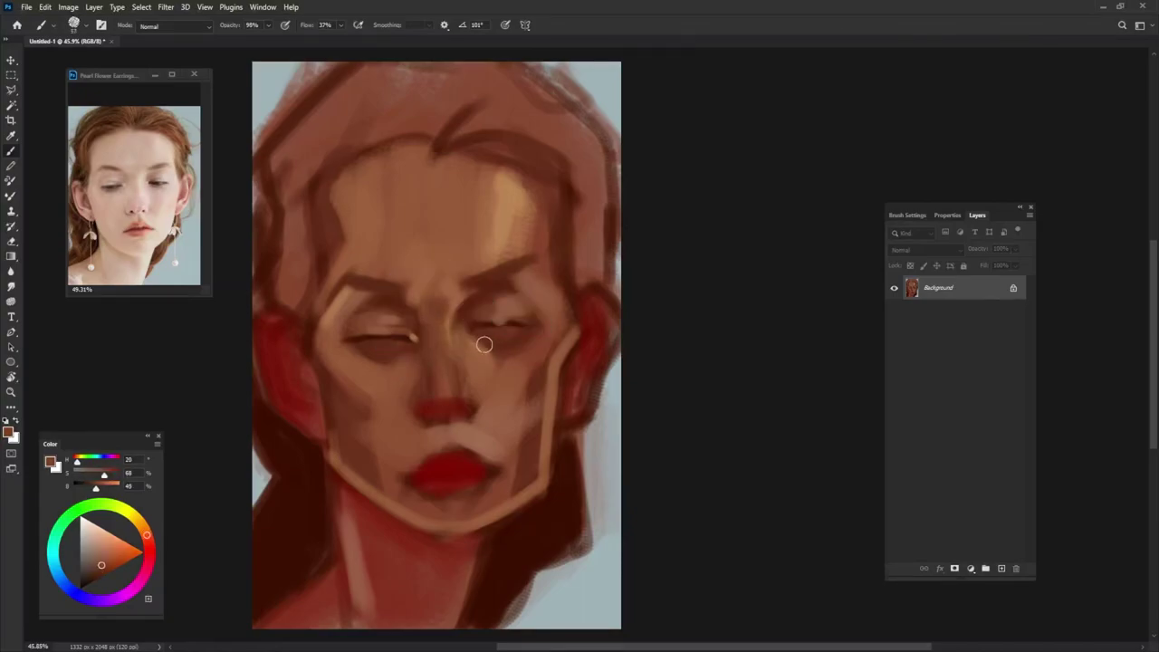
{"action": "left_click", "coordinate": [466, 441], "text": "alt"}
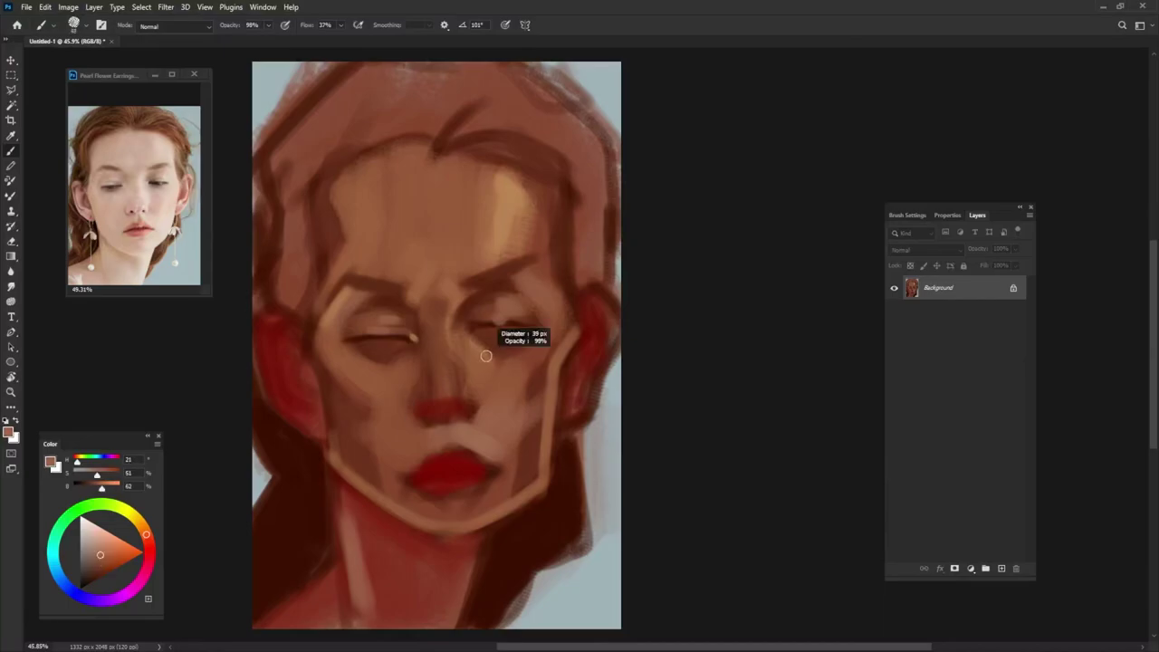
{"action": "left_click", "coordinate": [94, 523]}
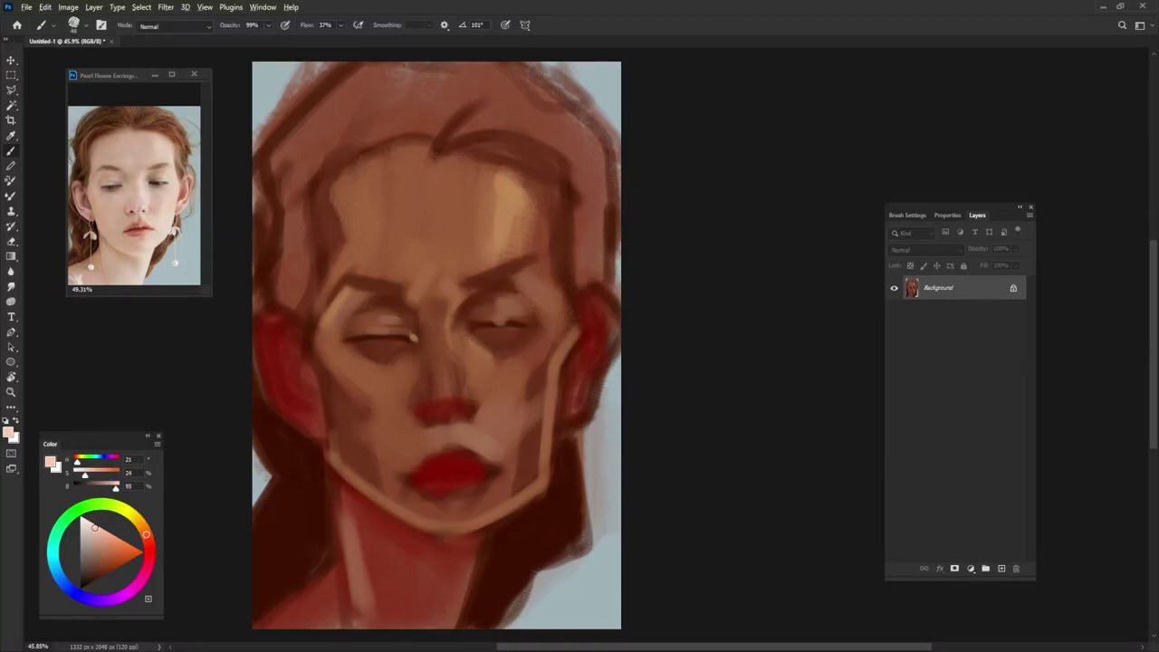
- Highlight the nose tip at full opacity and darken the right side of the nostril
{"action": "key", "text": "0"}
{"action": "left_click", "coordinate": [436, 404]}
{"action": "left_click_drag", "start_coordinate": [431, 404], "coordinate": [455, 404]}
{"action": "left_click", "coordinate": [462, 399], "text": "alt"}
{"action": "key", "text": "9"}
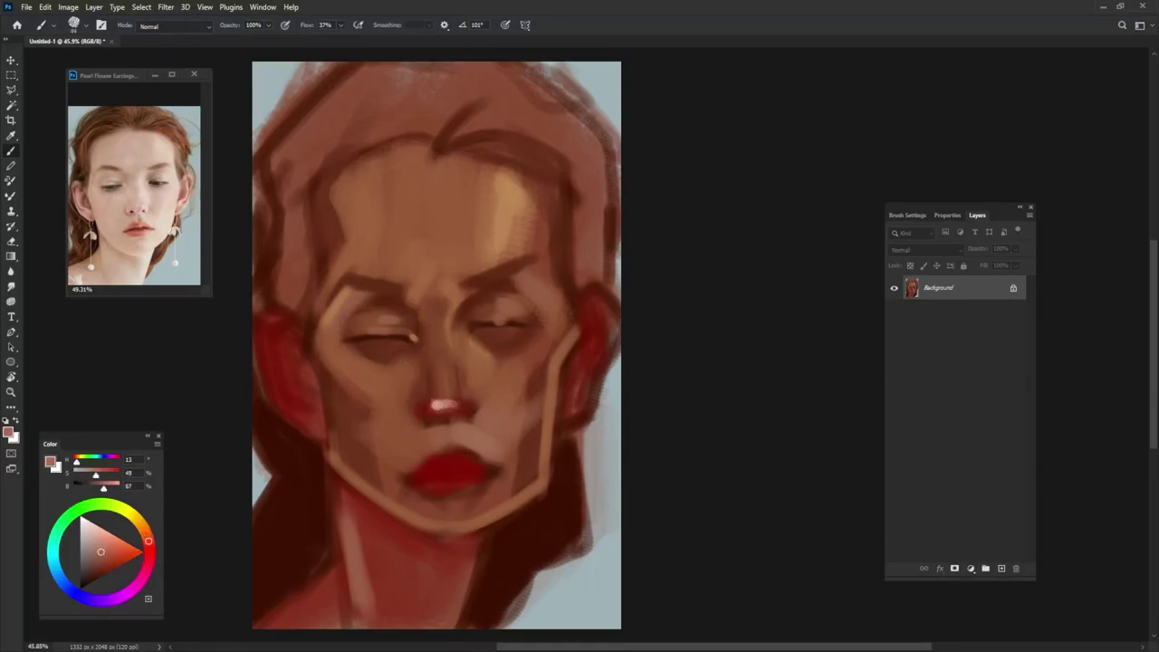
{"action": "left_click", "coordinate": [507, 571], "text": "alt"}
{"action": "key", "text": "0"}
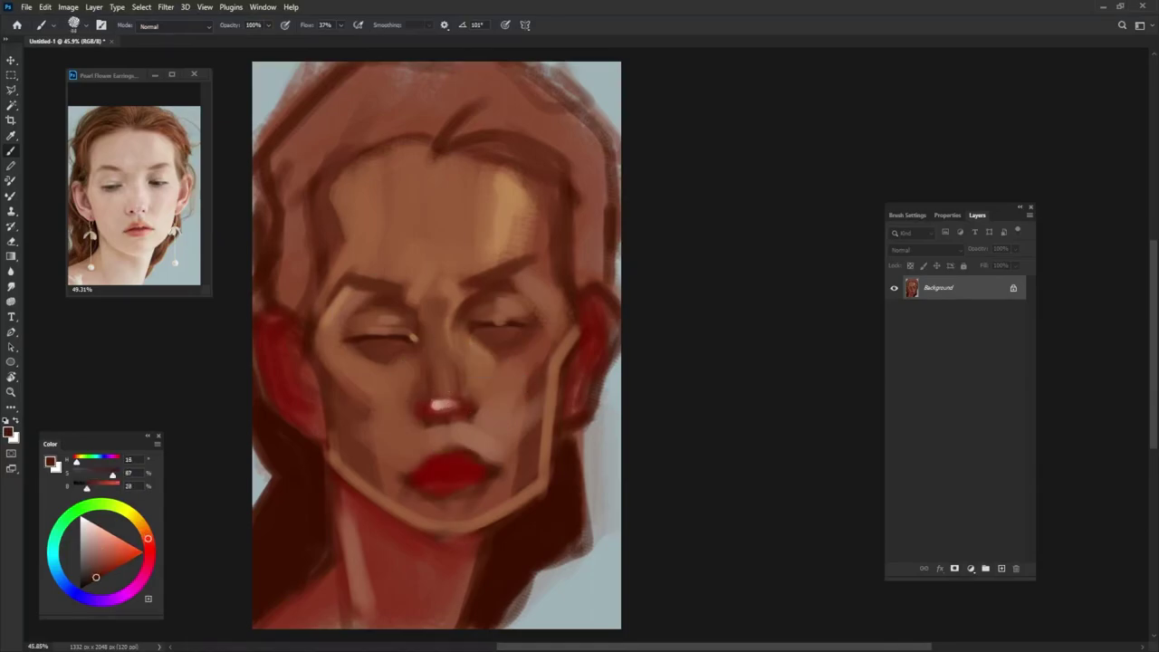
{"action": "left_click_drag", "start_coordinate": [478, 414], "coordinate": [470, 389]}
- Brush a dark reddish stroke across the nose tip with a 57 px brush
{"action": "left_click", "coordinate": [457, 396], "text": "alt"}
{"action": "key", "text": "9"}
{"action": "key", "text": "9"}
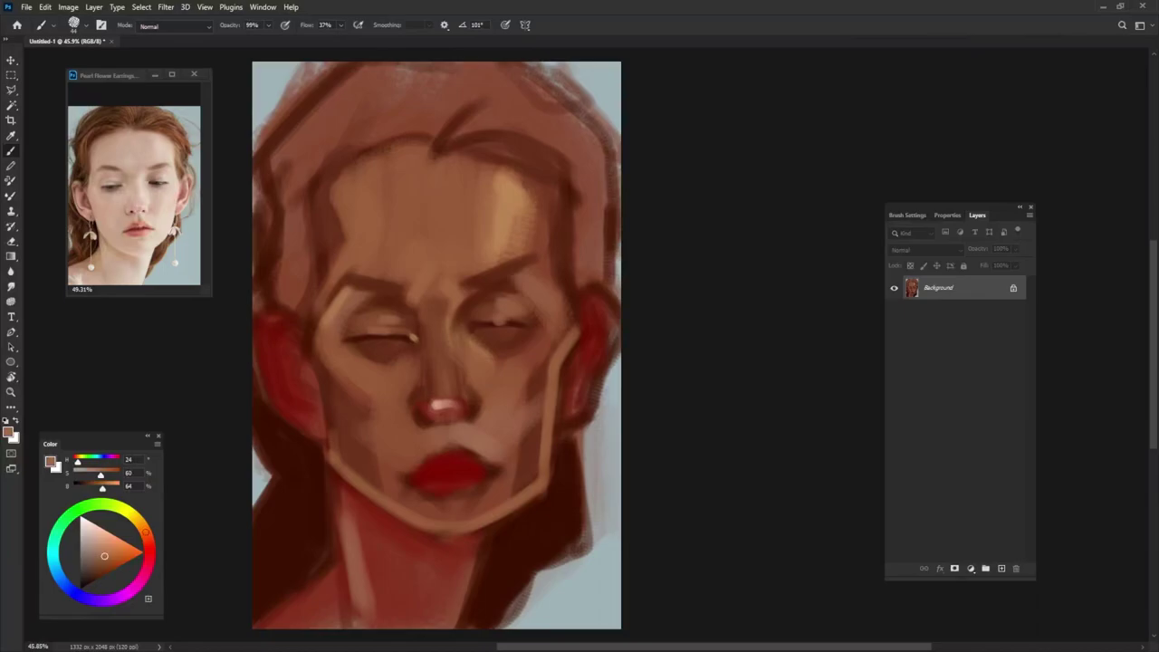
{"action": "left_click_drag", "start_coordinate": [485, 393], "coordinate": [480, 393]}
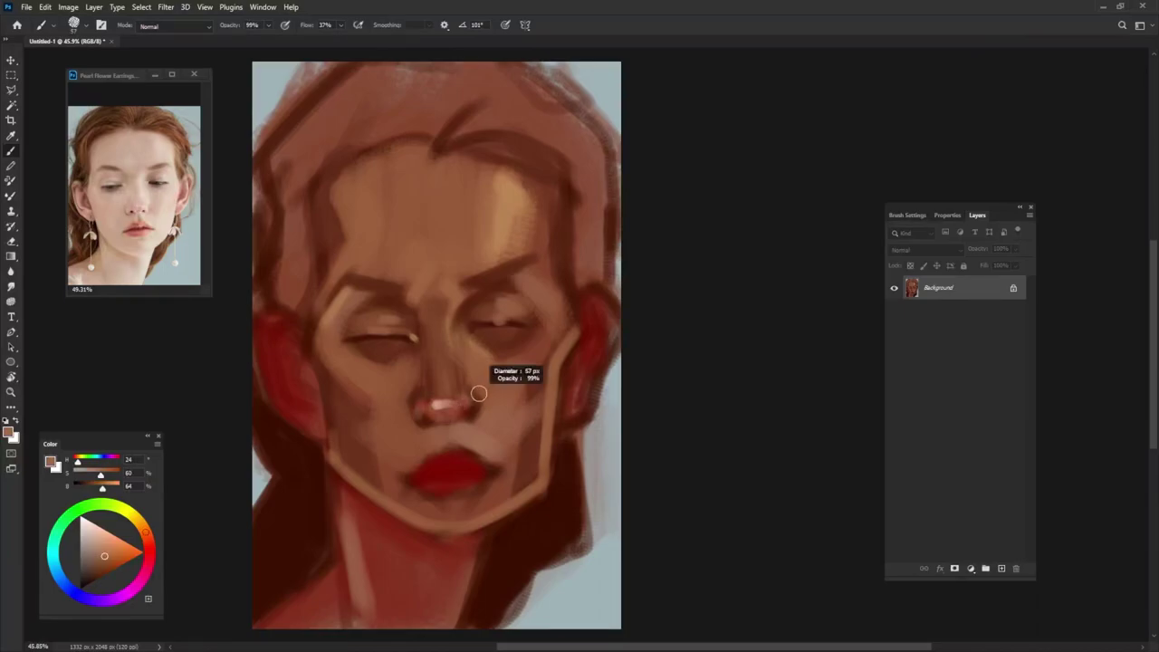
{"action": "left_click", "coordinate": [479, 393], "text": "alt"}
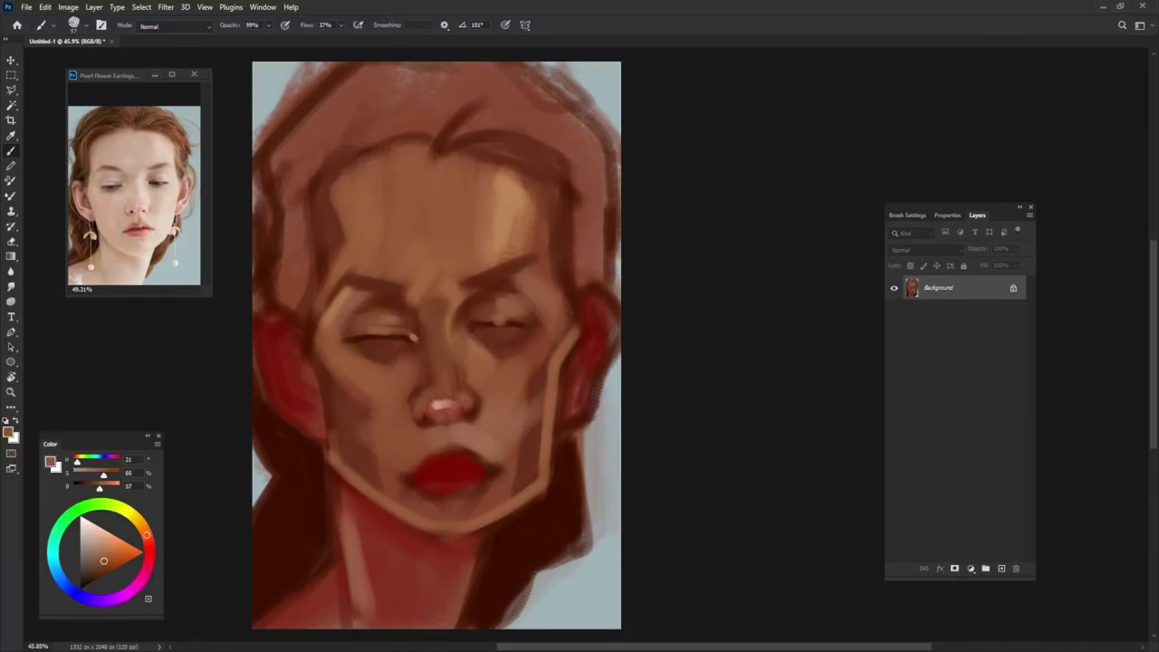
{"action": "left_click", "coordinate": [435, 475], "text": "alt"}
{"action": "mouse_move", "coordinate": [420, 405]}
{"action": "left_mouse_down"}
{"action": "mouse_move", "coordinate": [471, 395]}
{"action": "mouse_move", "coordinate": [494, 359]}
{"action": "left_mouse_up"}
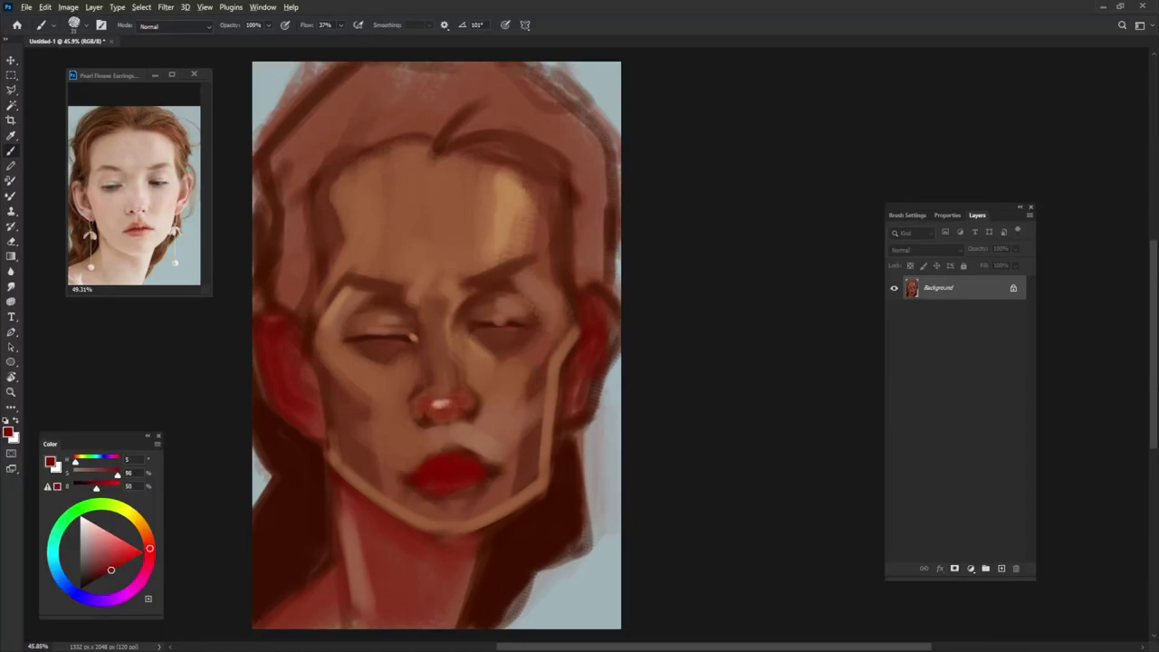
- Sample a warm red from the nose and resize the brush to 31 px at lower opacity
{"action": "left_click", "coordinate": [486, 366], "text": "alt"}
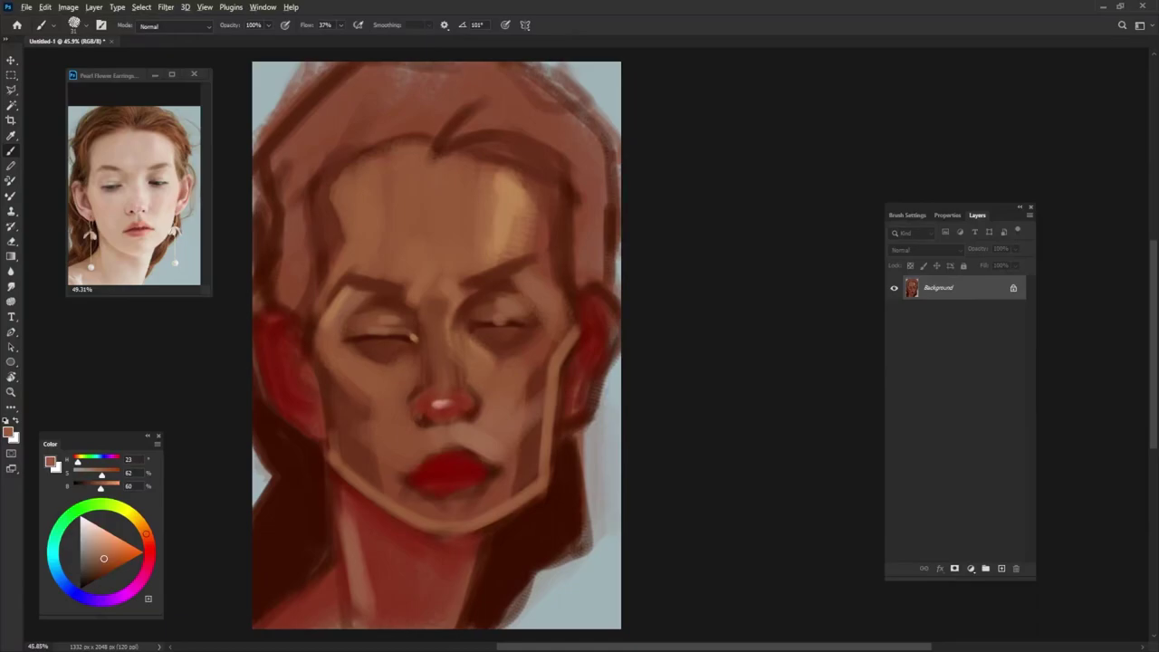
{"action": "left_click", "coordinate": [298, 562], "text": "alt"}
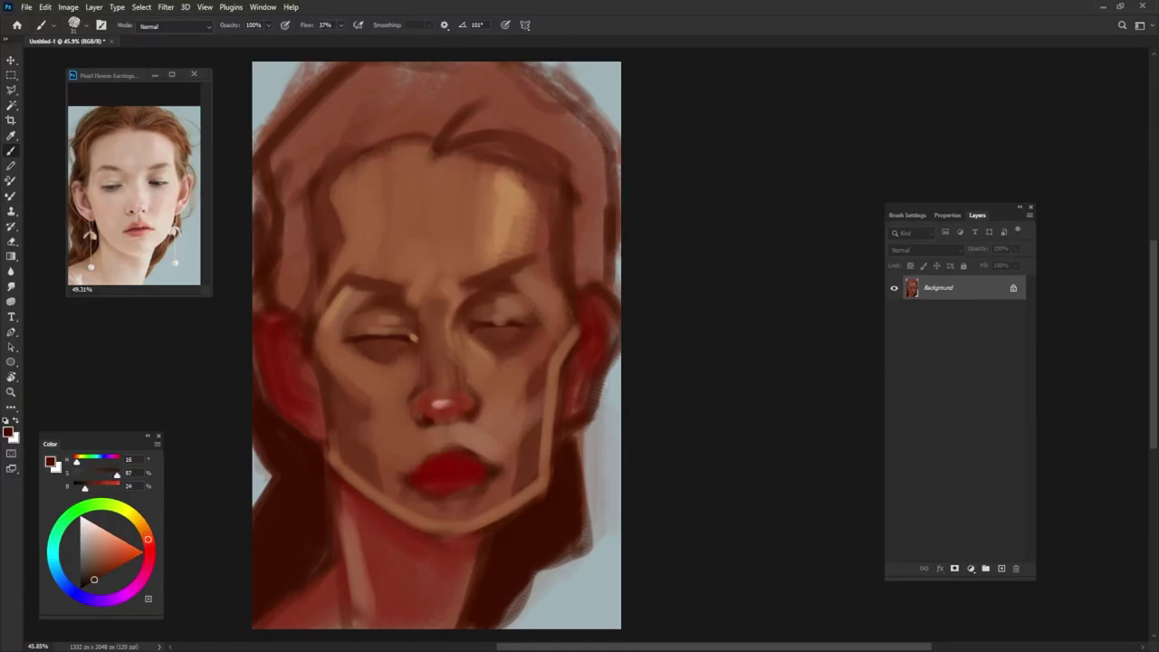
{"action": "left_click_drag", "start_coordinate": [469, 411], "coordinate": [470, 411]}
{"action": "key", "text": "5"}
{"action": "key", "text": "8"}
{"action": "left_click", "coordinate": [462, 403], "text": "alt"}
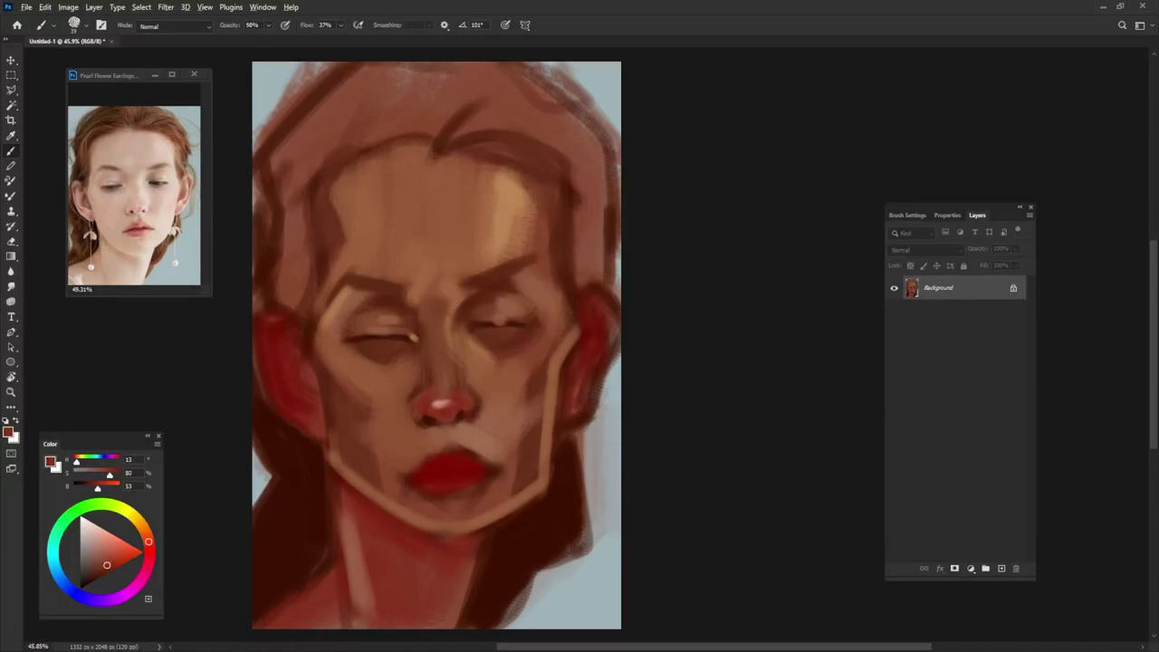
{"action": "left_click_drag", "start_coordinate": [480, 392], "coordinate": [456, 419]}
- Paint a pale stroke below the nose, then darken the area under it with a pinkish tone
{"action": "left_click", "coordinate": [457, 381], "text": "alt"}
{"action": "type", "text": "99"}
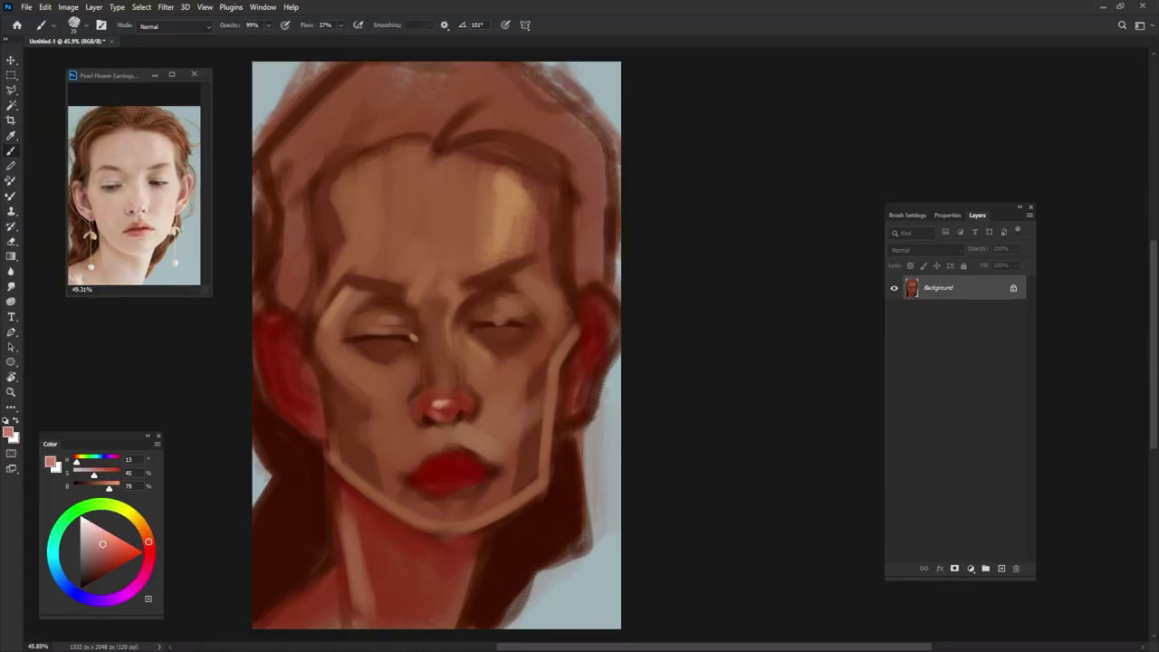
{"action": "left_click", "coordinate": [450, 414], "text": "alt"}
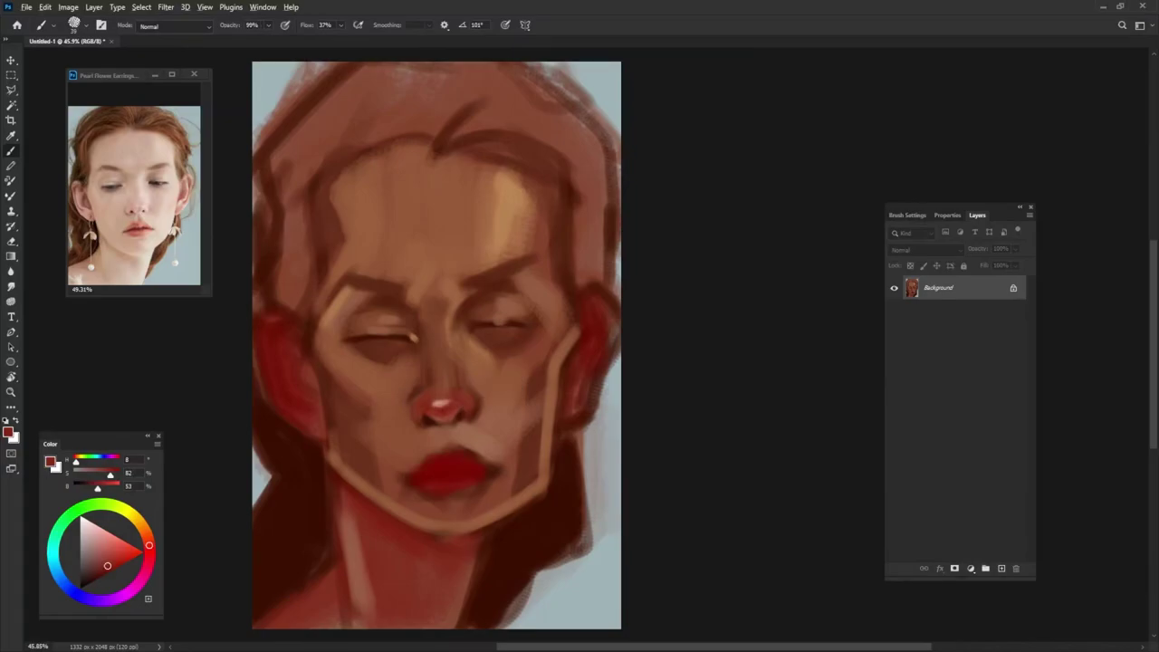
{"action": "left_click", "coordinate": [454, 431], "text": "alt"}
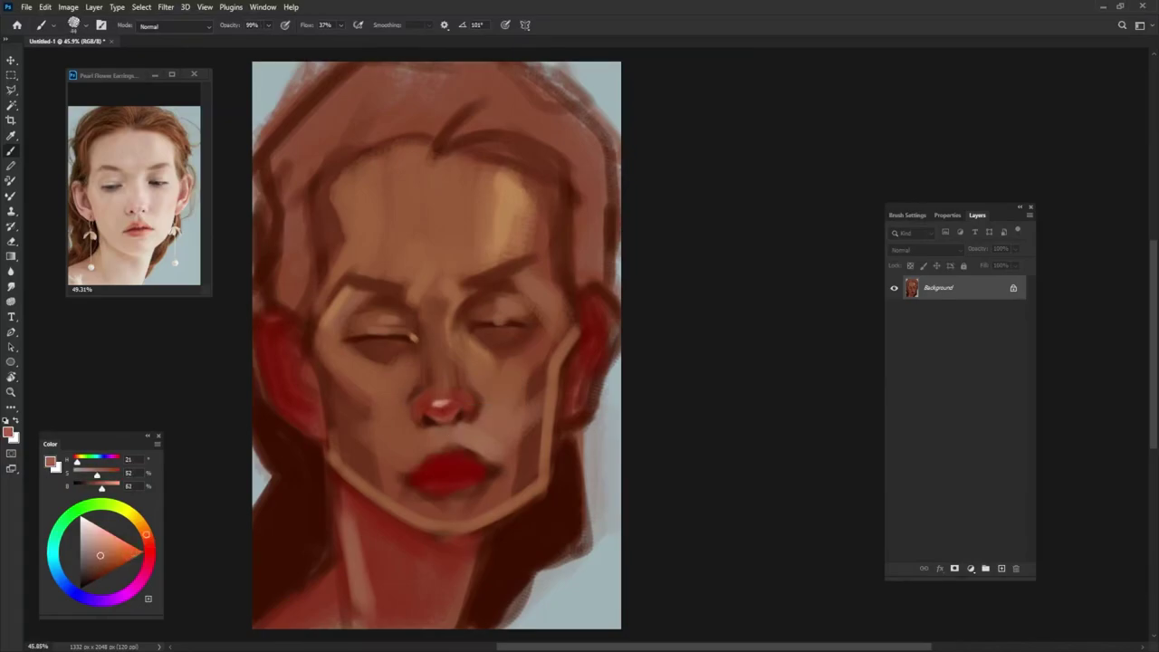
{"action": "left_click", "coordinate": [92, 538]}
{"action": "mouse_move", "coordinate": [459, 426]}
{"action": "left_mouse_down"}
{"action": "mouse_move", "coordinate": [458, 446]}
{"action": "mouse_move", "coordinate": [438, 449]}
{"action": "left_mouse_up"}
{"action": "left_click", "coordinate": [457, 438], "text": "alt"}
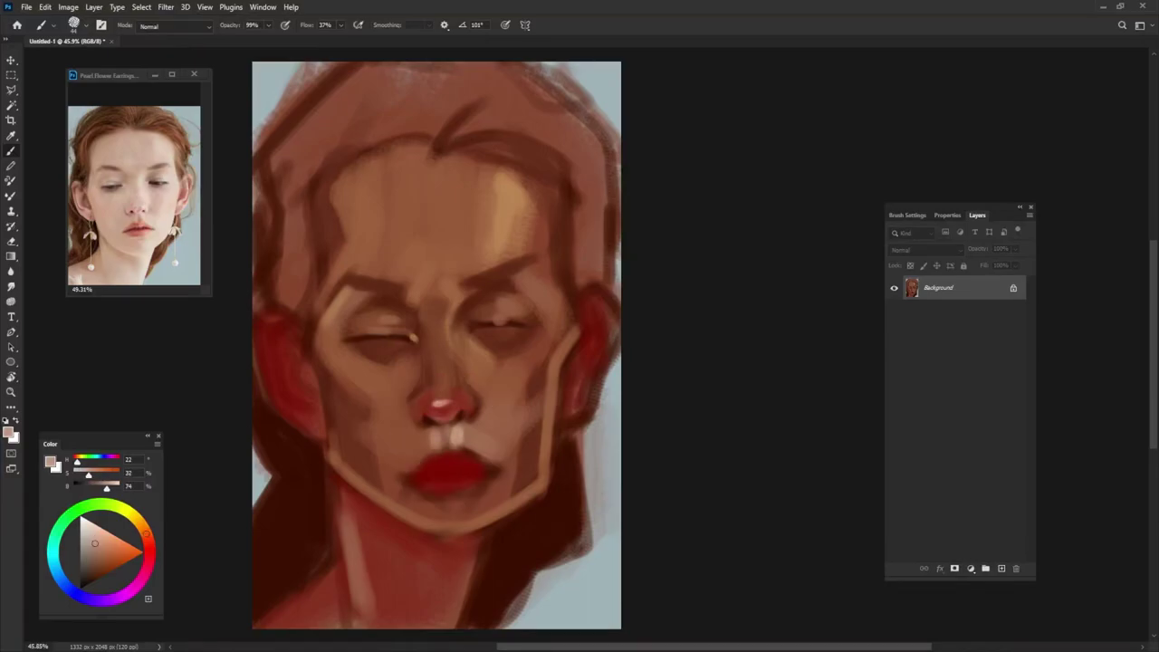
{"action": "left_click", "coordinate": [98, 550]}
{"action": "left_click", "coordinate": [416, 451], "text": "alt"}
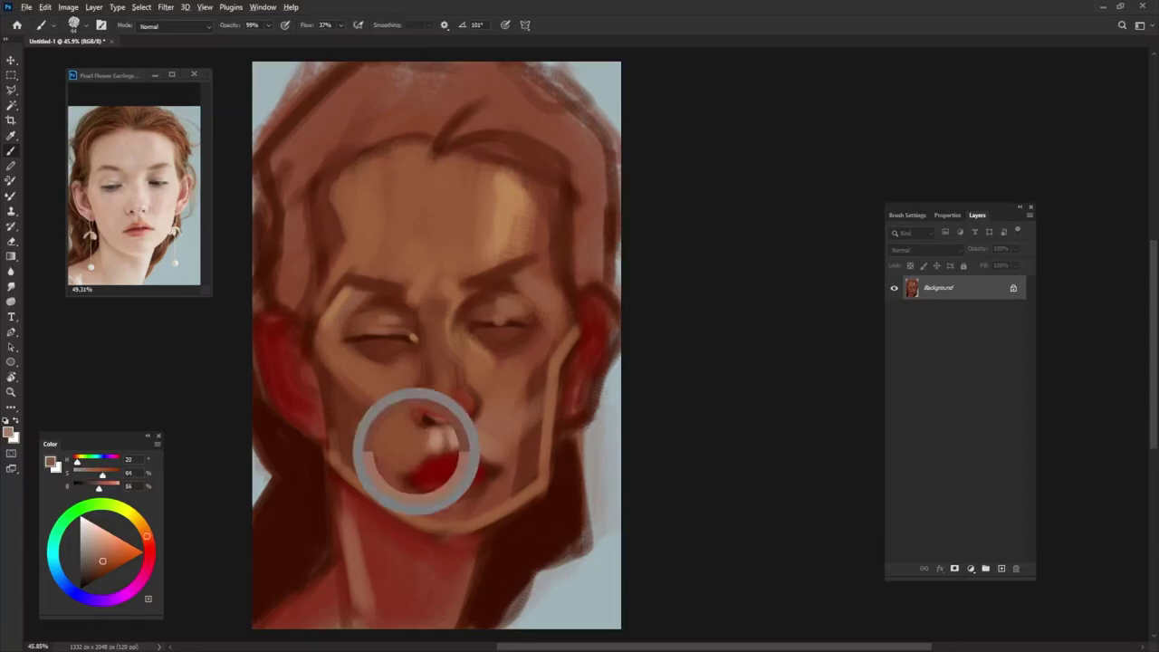
{"action": "mouse_move", "coordinate": [435, 435]}
{"action": "left_mouse_down"}
{"action": "mouse_move", "coordinate": [438, 448]}
{"action": "mouse_move", "coordinate": [457, 432]}
{"action": "left_mouse_up"}
- Lighten both cheeks and the face edge beside the left eye with light pink strokes
{"action": "left_click", "coordinate": [101, 556]}
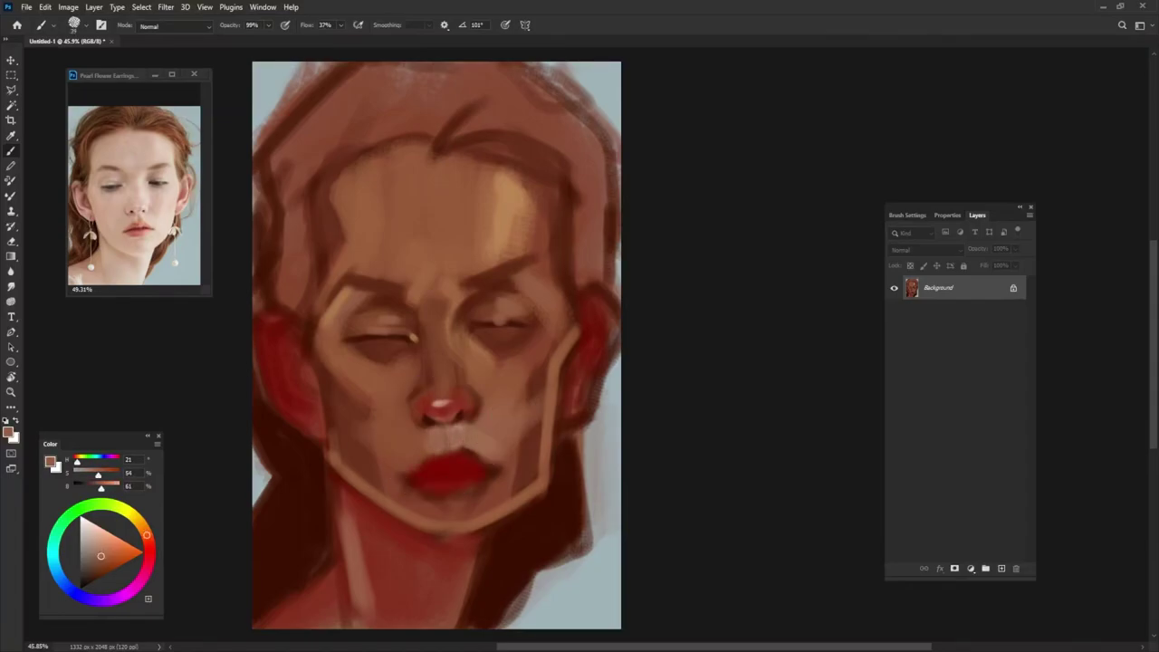
{"action": "left_click", "coordinate": [491, 431], "text": "alt"}
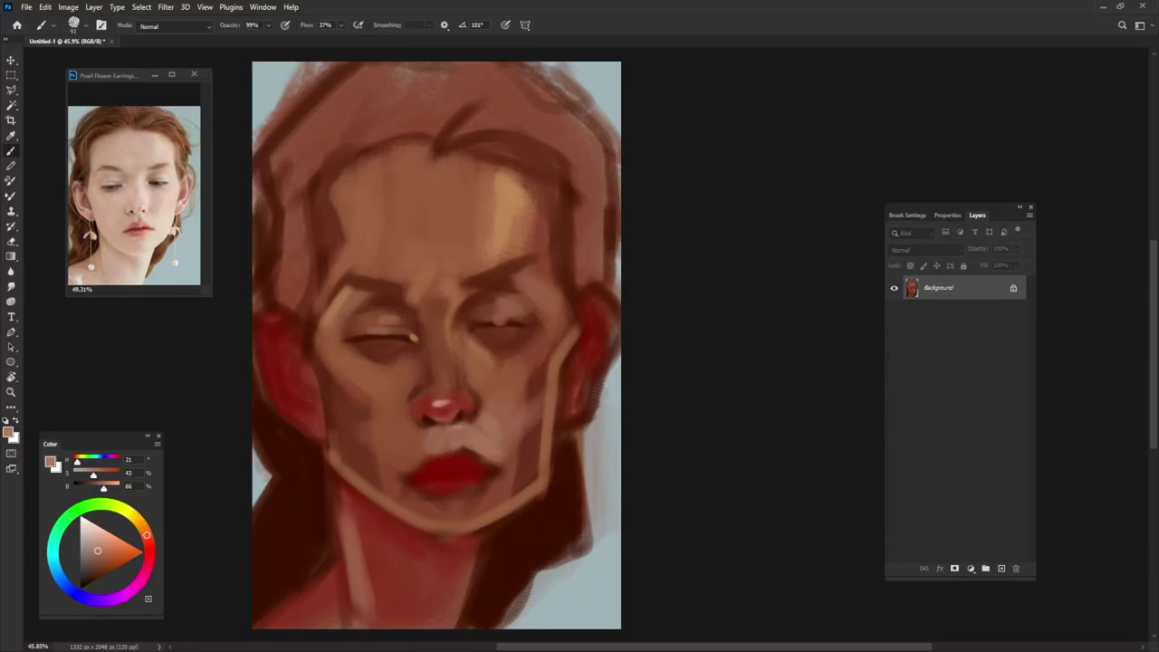
{"action": "left_click_drag", "start_coordinate": [386, 444], "coordinate": [403, 420]}
{"action": "key", "text": "0"}
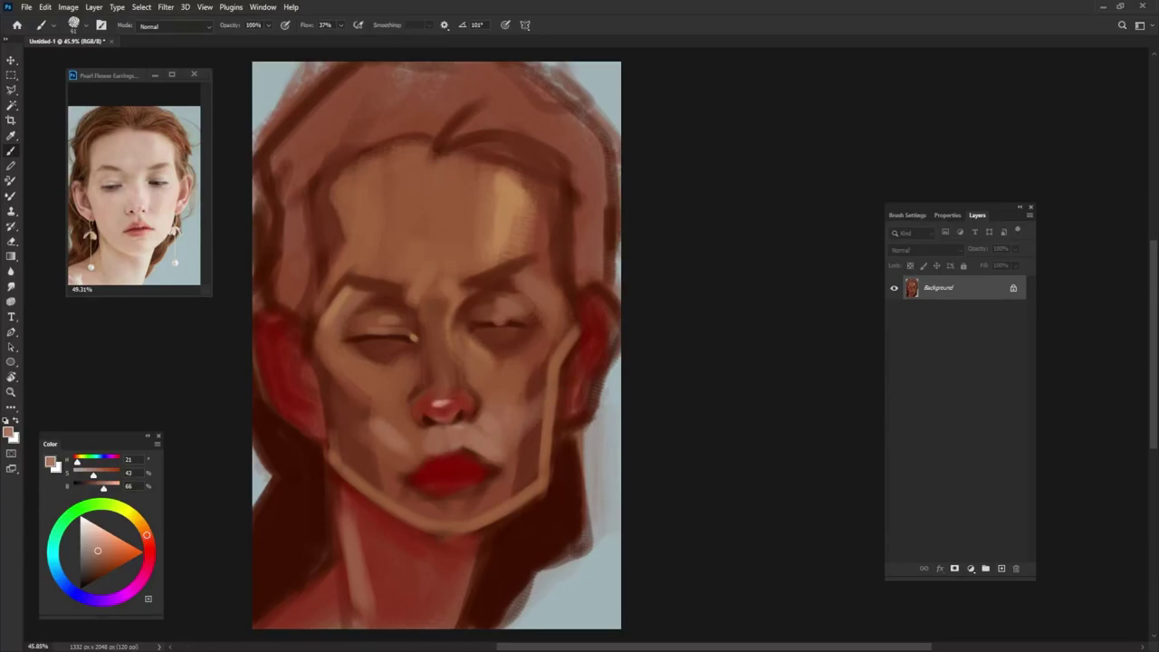
{"action": "mouse_move", "coordinate": [512, 404]}
{"action": "left_mouse_down"}
{"action": "mouse_move", "coordinate": [527, 386]}
{"action": "mouse_move", "coordinate": [521, 357]}
{"action": "mouse_move", "coordinate": [547, 337]}
{"action": "left_mouse_up"}
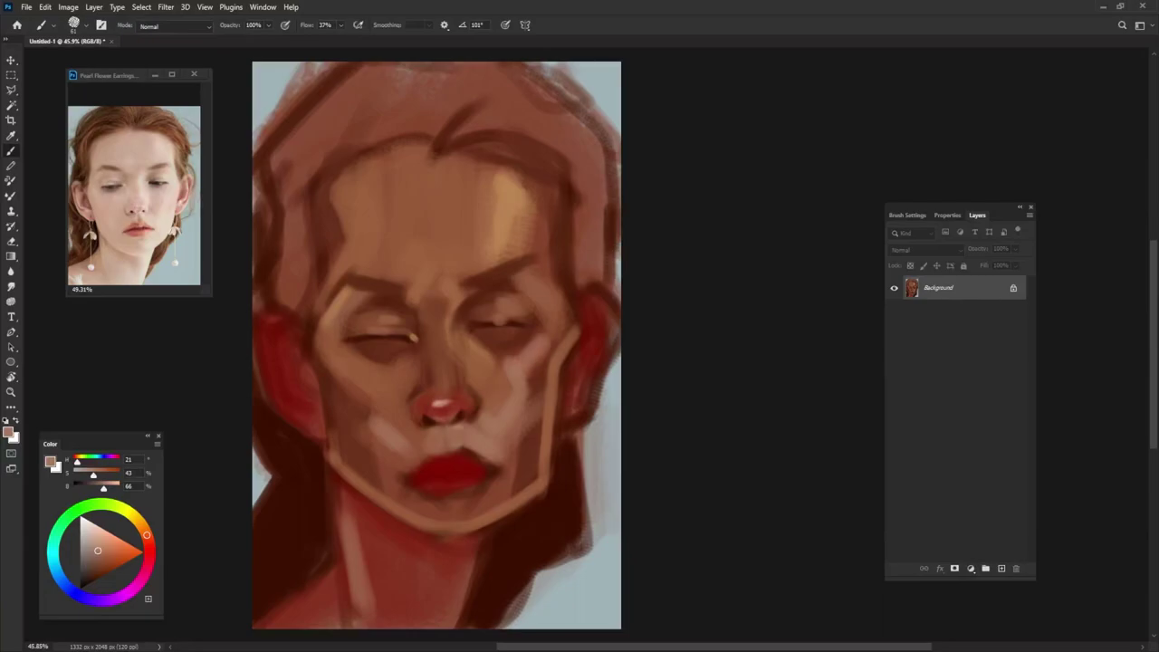
{"action": "left_click_drag", "start_coordinate": [332, 356], "coordinate": [326, 330]}
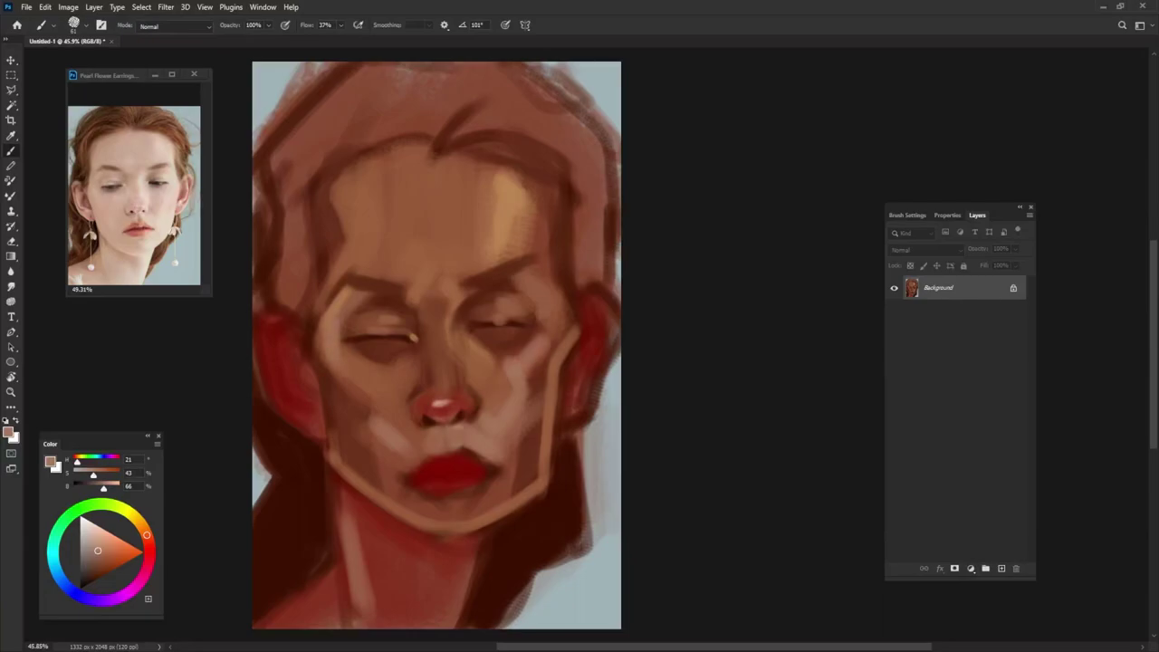
- Sample dark brown from the face and shift it to a deep dark red at full opacity
{"action": "left_click", "coordinate": [536, 294], "text": "alt"}
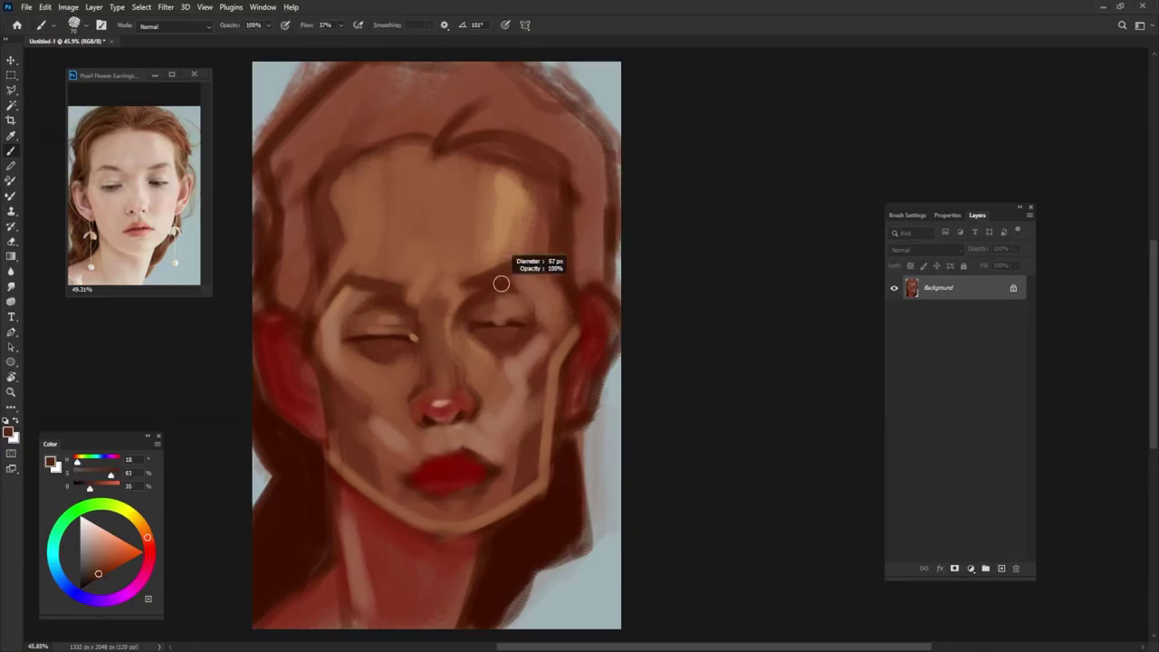
{"action": "left_click", "coordinate": [519, 539], "text": "alt"}
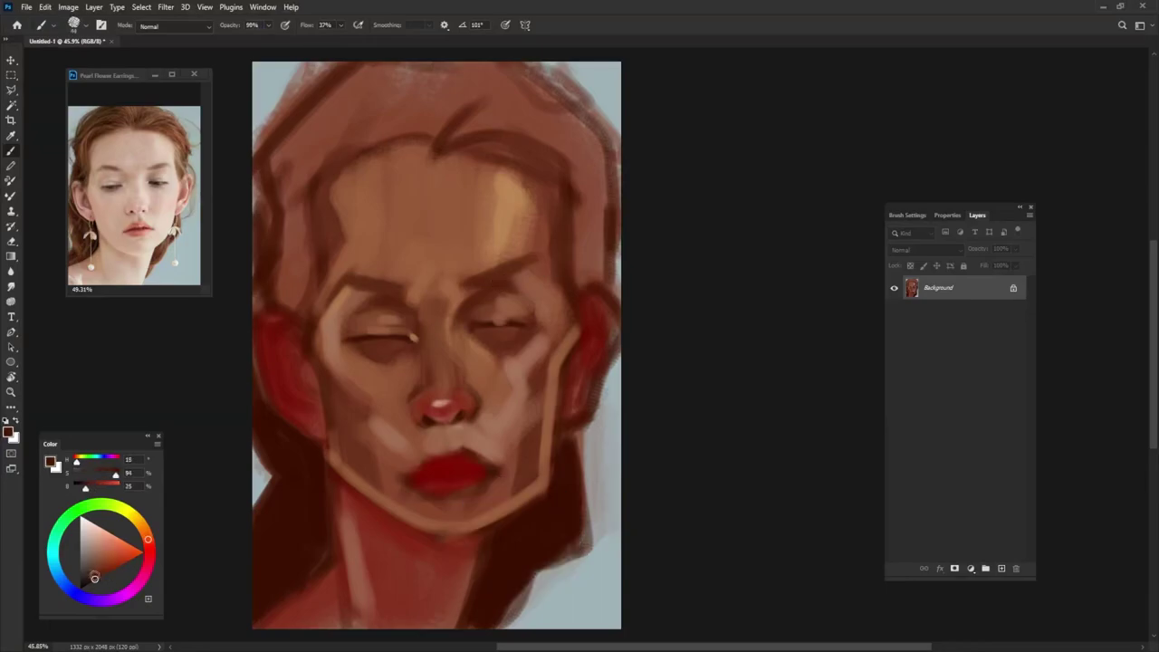
{"action": "left_click_drag", "start_coordinate": [94, 578], "coordinate": [89, 583]}
{"action": "key", "text": "0"}
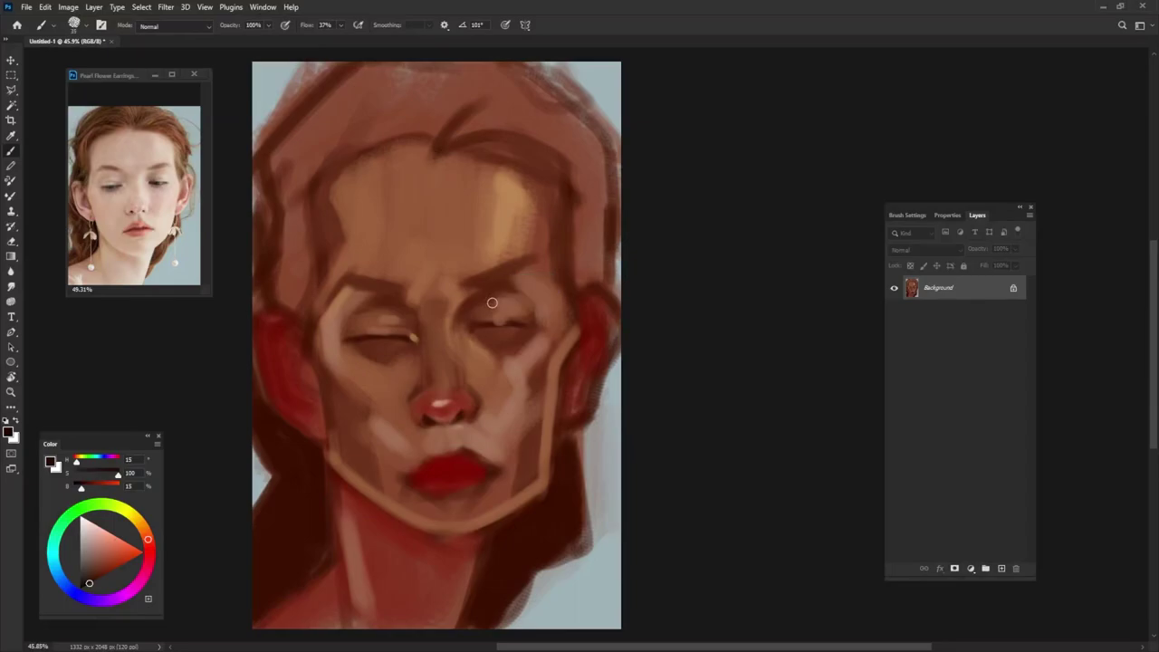
{"action": "left_click", "coordinate": [481, 278], "text": "alt"}
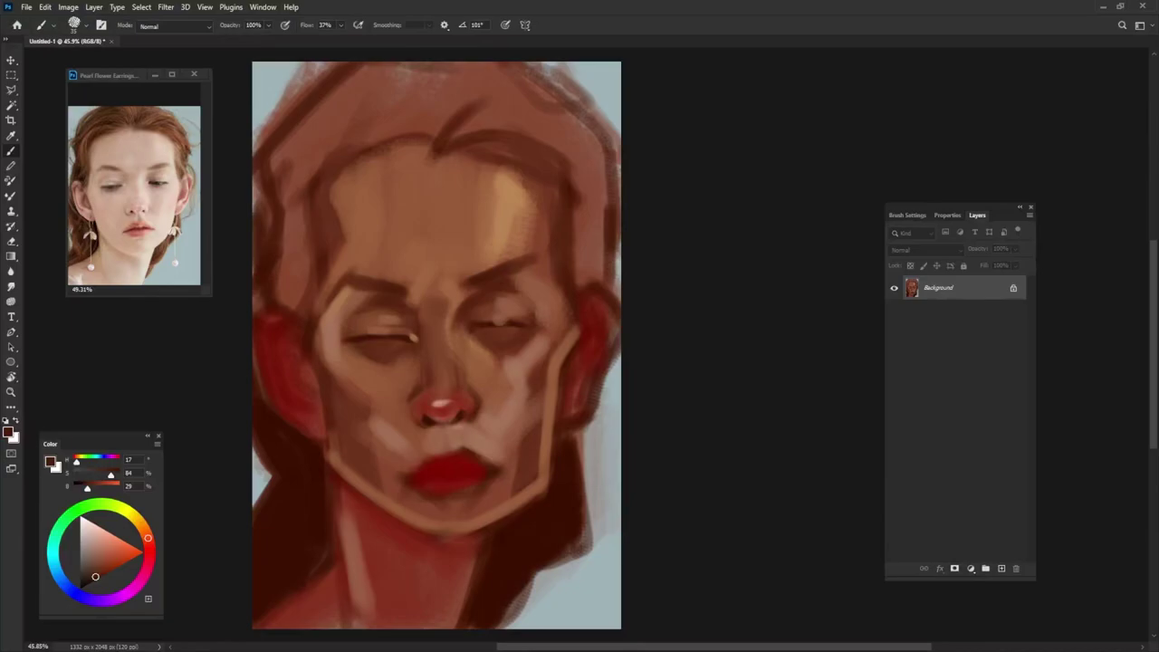
{"action": "left_click_drag", "start_coordinate": [95, 576], "coordinate": [104, 574]}
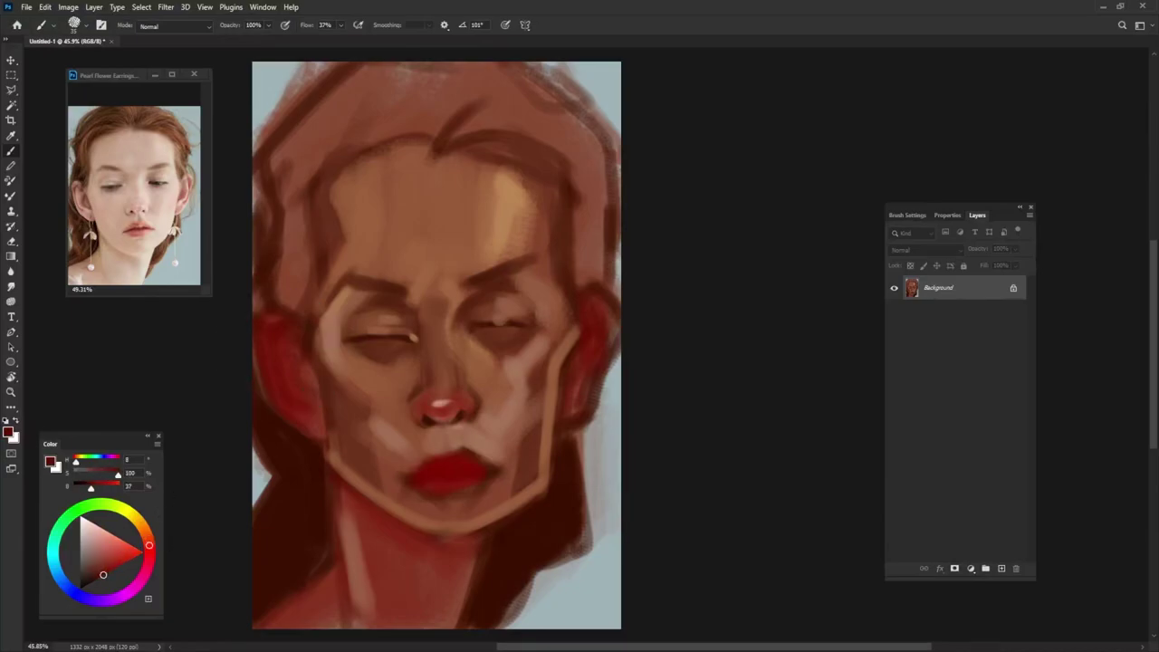
- Add dark shadow marks at the right ear and left cheek, then lighter red-brown on the right ear
{"action": "right_click", "coordinate": [288, 330], "text": "alt"}
{"action": "left_click_drag", "start_coordinate": [103, 574], "coordinate": [93, 580]}
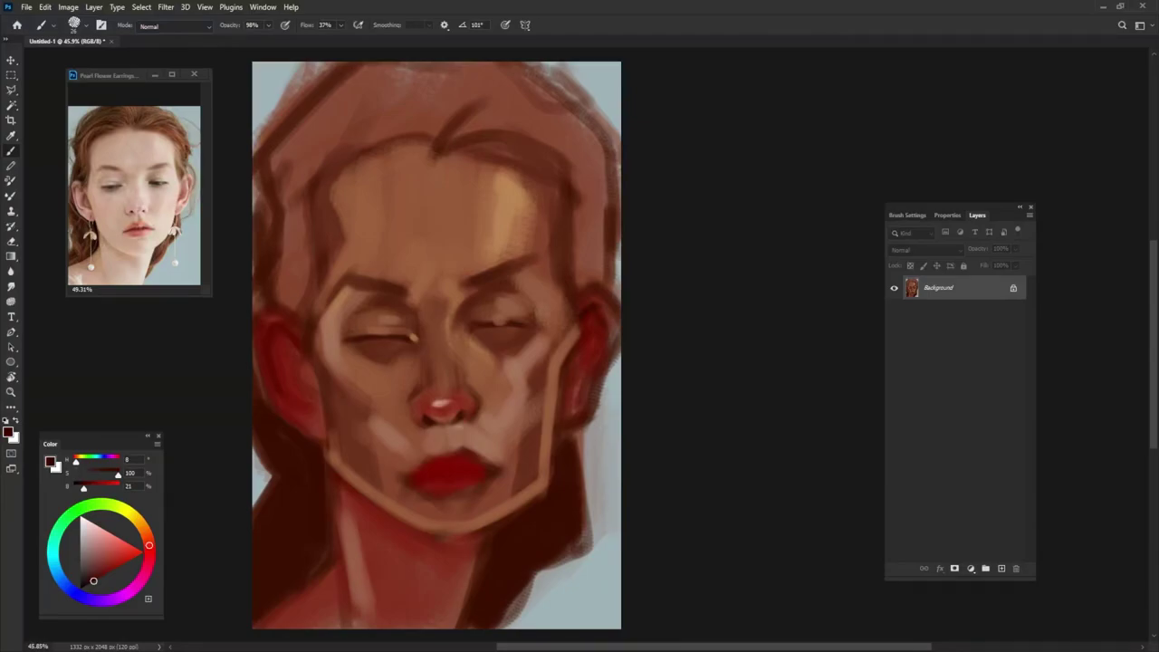
{"action": "left_click_drag", "start_coordinate": [599, 337], "coordinate": [600, 356]}
{"action": "left_click_drag", "start_coordinate": [94, 581], "coordinate": [98, 574]}
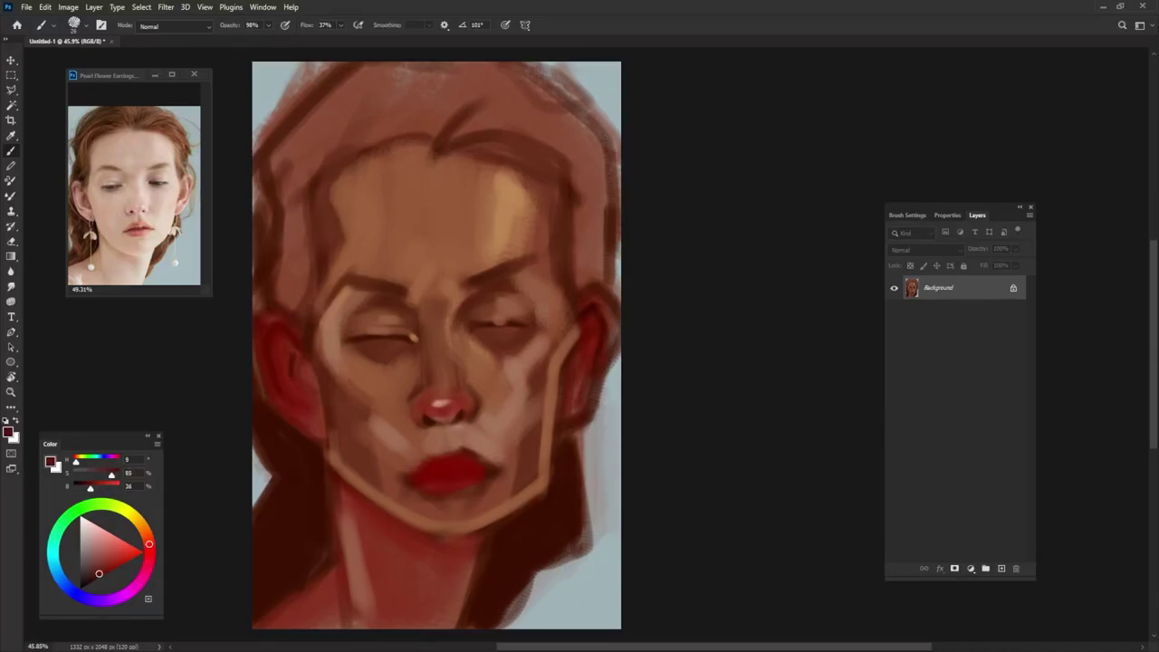
{"action": "left_click_drag", "start_coordinate": [301, 365], "coordinate": [316, 390]}
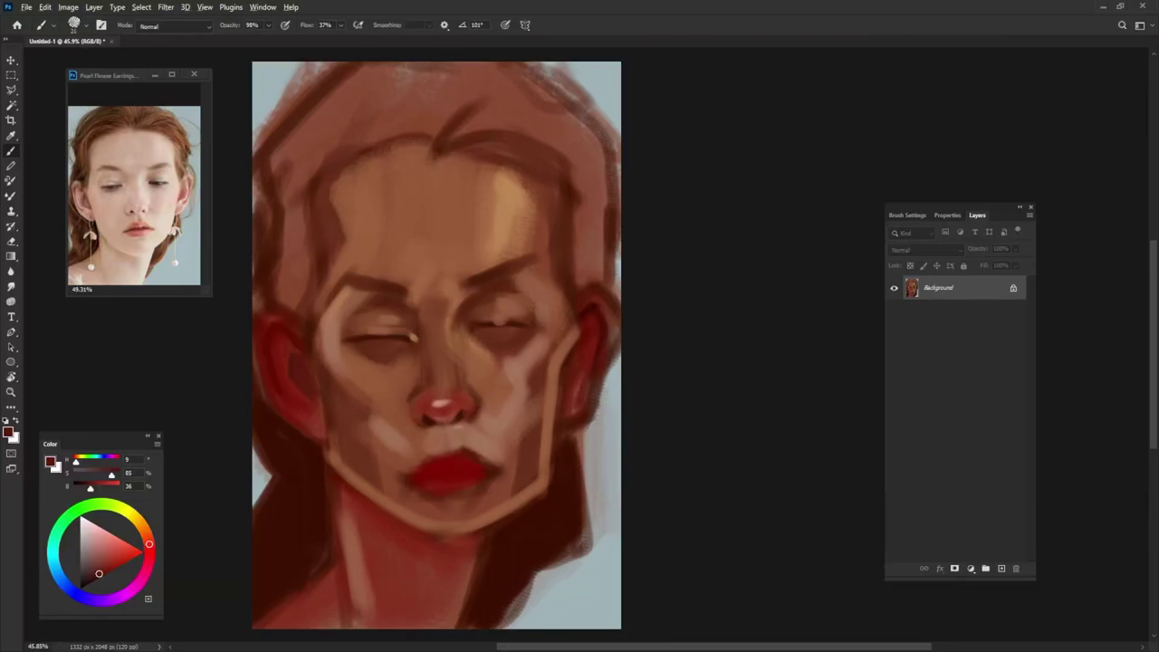
{"action": "left_click", "coordinate": [574, 388], "text": "alt"}
{"action": "left_click_drag", "start_coordinate": [587, 320], "coordinate": [594, 337]}
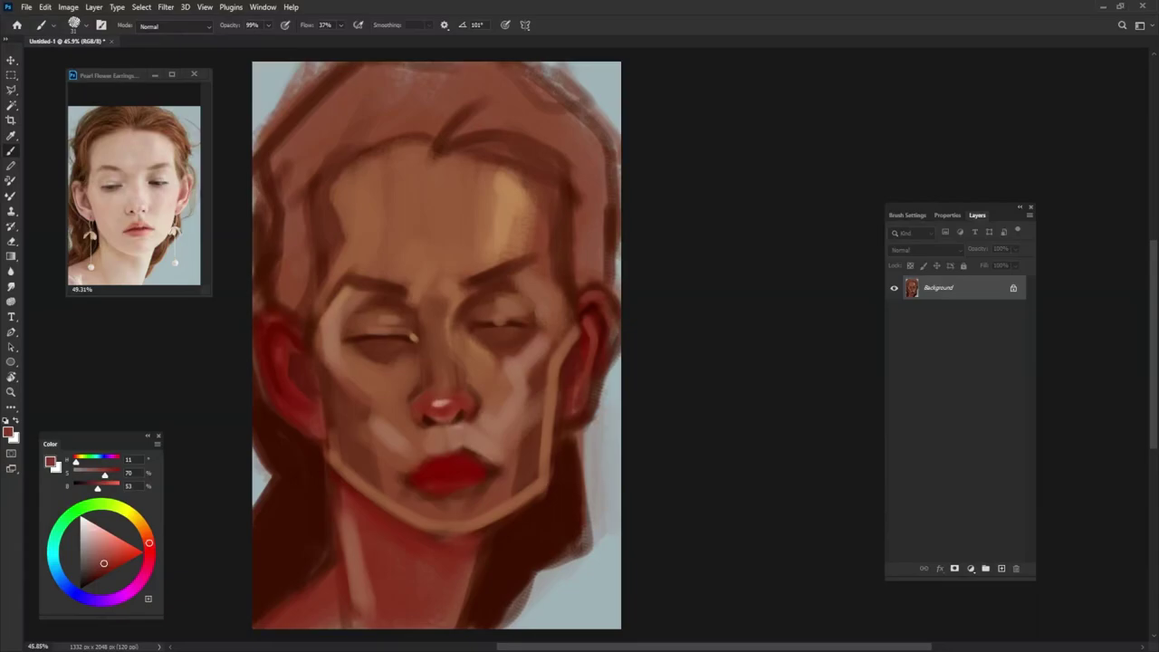
- Paint lighter red strokes down both ears and over the lower right ear
{"action": "left_click_drag", "start_coordinate": [103, 563], "coordinate": [112, 551]}
{"action": "left_click_drag", "start_coordinate": [277, 344], "coordinate": [286, 395]}
{"action": "left_click_drag", "start_coordinate": [593, 326], "coordinate": [594, 349]}
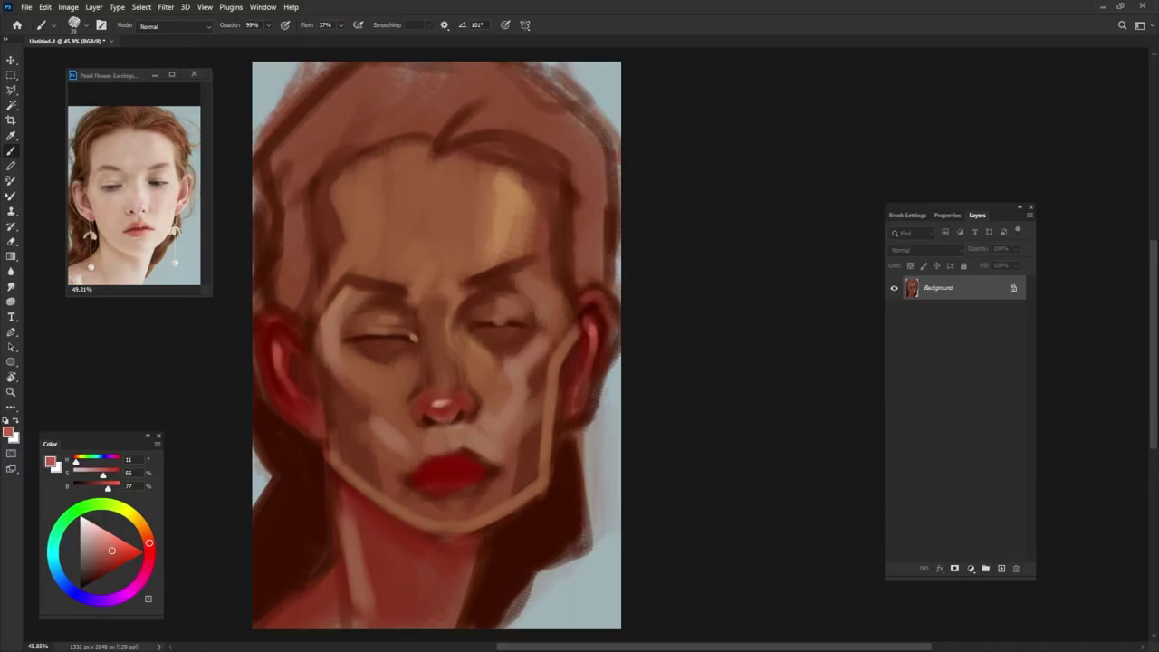
{"action": "left_click", "coordinate": [307, 408], "text": "alt"}
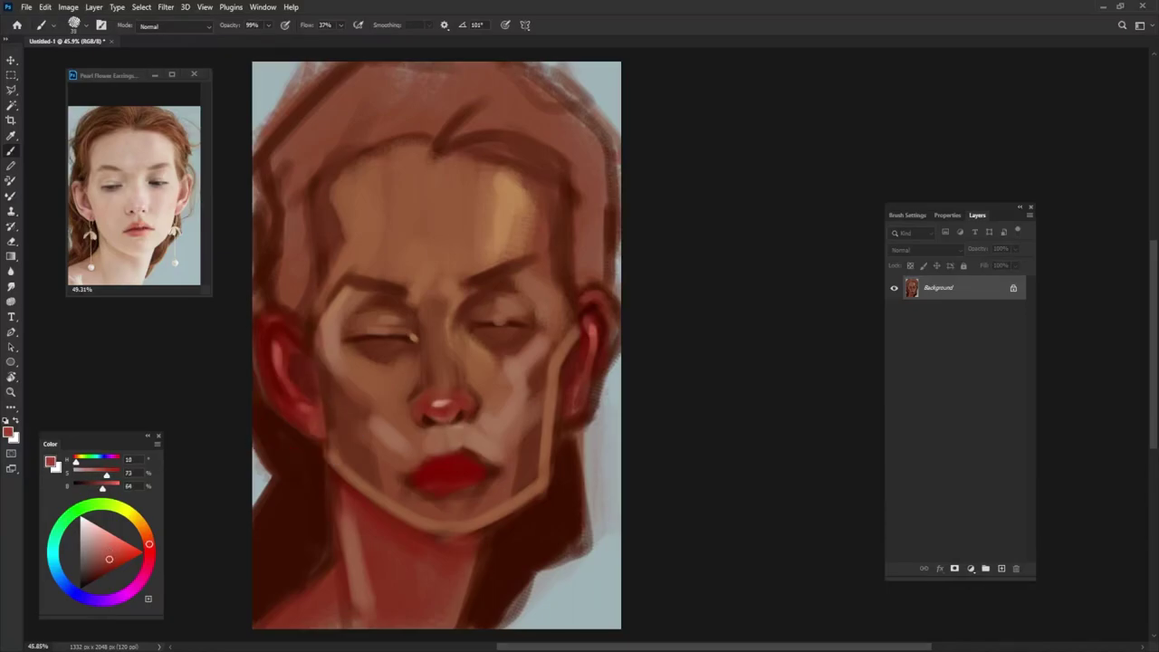
{"action": "key", "text": "0"}
{"action": "left_click_drag", "start_coordinate": [574, 382], "coordinate": [565, 402]}
- Stroke a warm skin-tone highlight up the right side of the face from the jaw
{"action": "left_click", "coordinate": [564, 408], "text": "alt"}
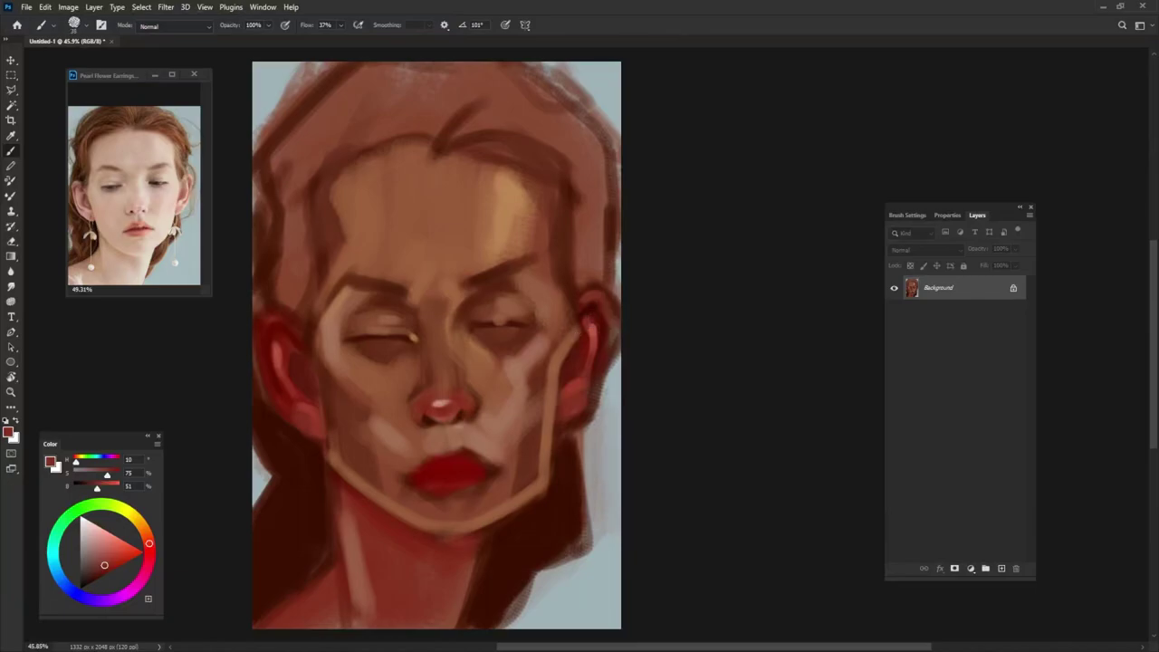
{"action": "left_click", "coordinate": [572, 324], "text": "alt"}
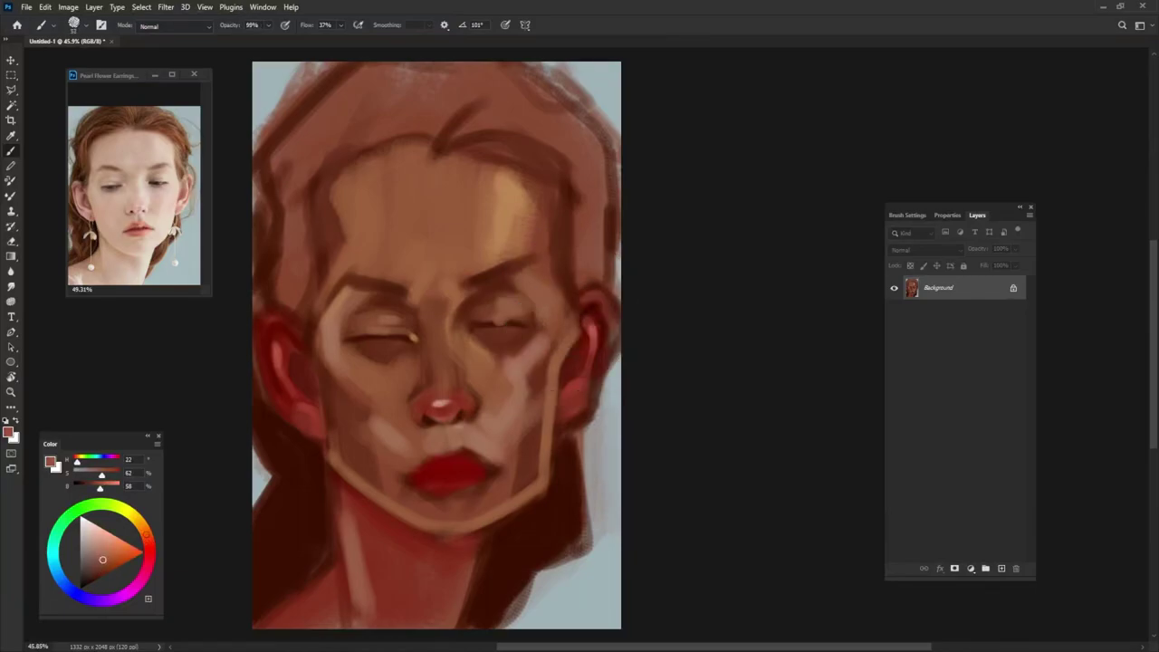
{"action": "left_click_drag", "start_coordinate": [568, 317], "coordinate": [552, 213]}
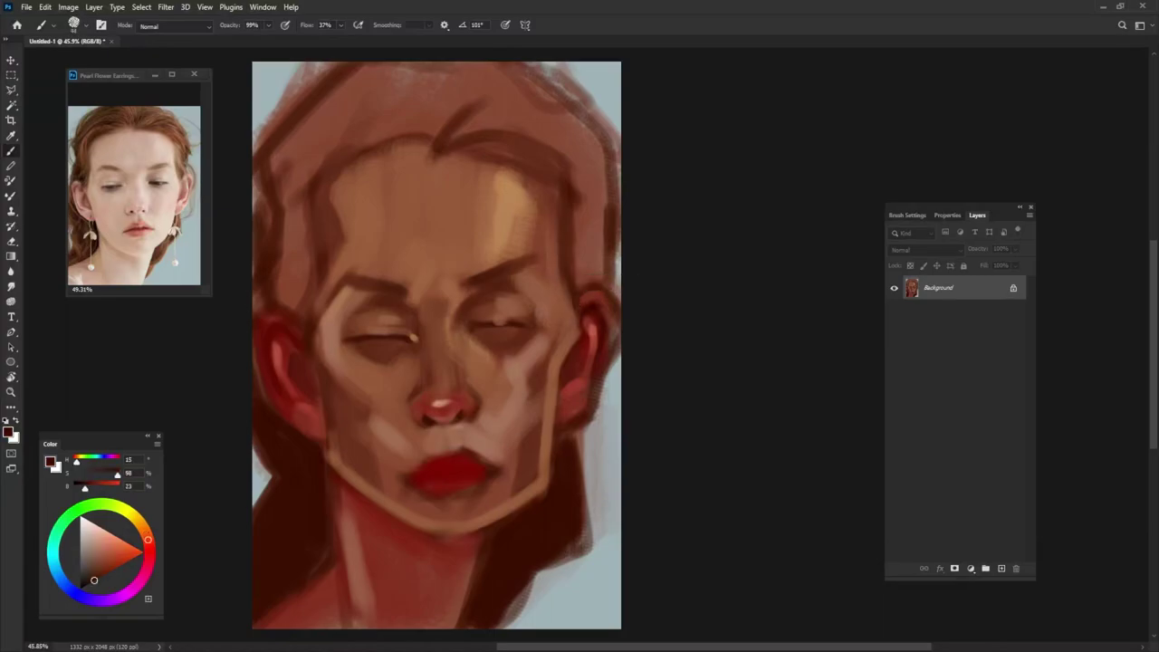
- Paint dark red hair down the right and left sides of the head
{"action": "right_click", "coordinate": [579, 284]}
{"action": "key", "text": "Escape"}
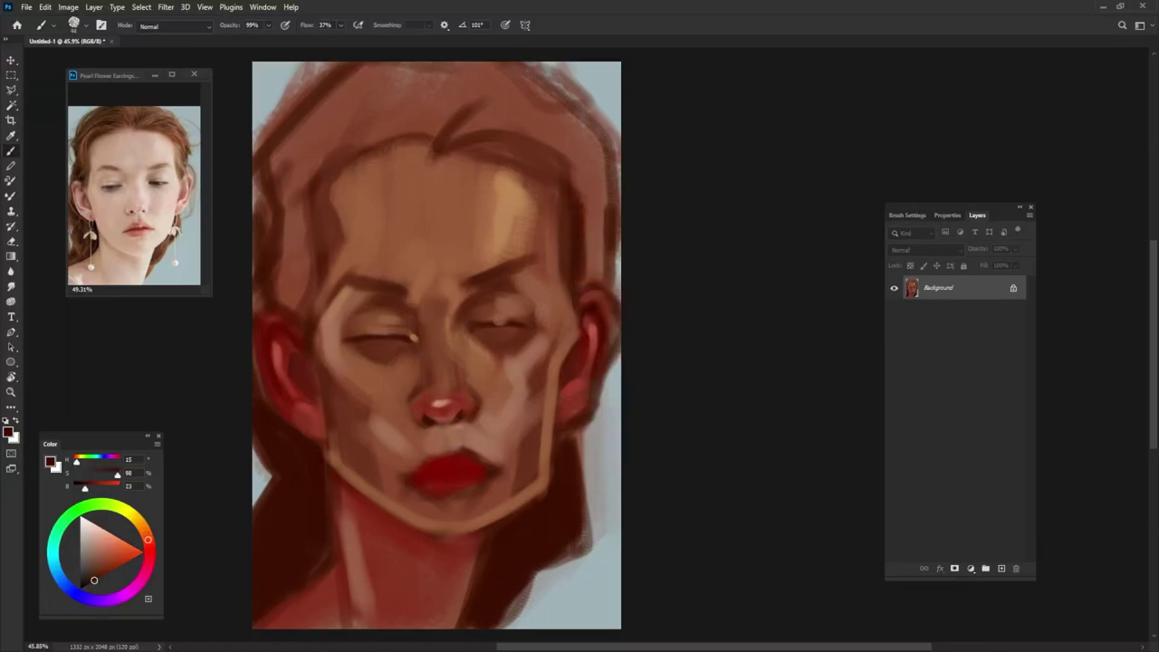
{"action": "mouse_move", "coordinate": [585, 199]}
{"action": "left_mouse_down"}
{"action": "mouse_move", "coordinate": [587, 271]}
{"action": "mouse_move", "coordinate": [599, 279]}
{"action": "left_mouse_up"}
{"action": "left_click_drag", "start_coordinate": [602, 226], "coordinate": [582, 292]}
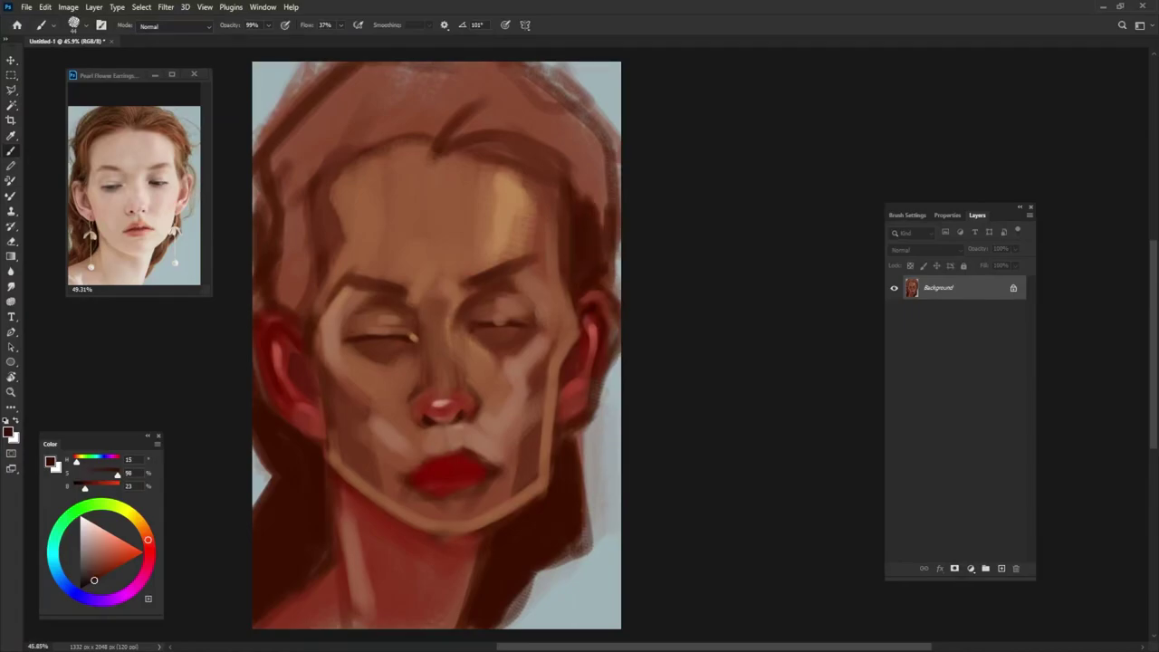
{"action": "mouse_move", "coordinate": [303, 170]}
{"action": "left_mouse_down"}
{"action": "mouse_move", "coordinate": [306, 287]}
{"action": "mouse_move", "coordinate": [288, 296]}
{"action": "mouse_move", "coordinate": [282, 273]}
{"action": "mouse_move", "coordinate": [281, 288]}
{"action": "mouse_move", "coordinate": [300, 317]}
{"action": "left_mouse_up"}
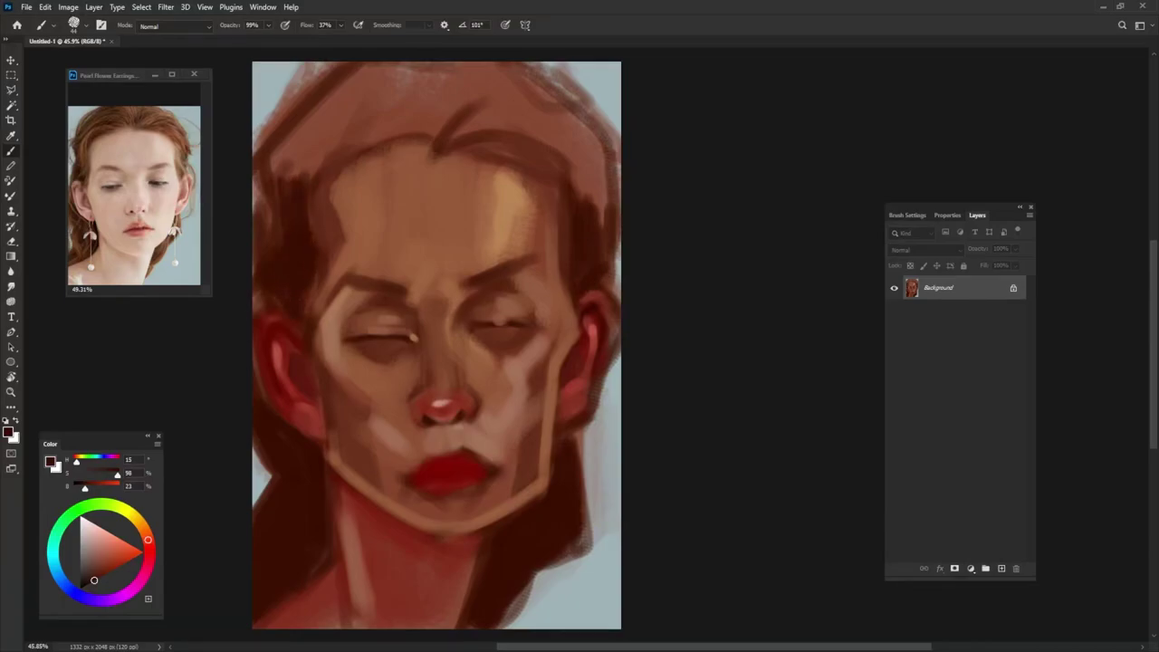
- Sweep dark hair across the upper left and left edge, then trim it with background blue
{"action": "left_click_drag", "start_coordinate": [385, 127], "coordinate": [308, 177]}
{"action": "left_click_drag", "start_coordinate": [398, 91], "coordinate": [290, 182]}
{"action": "mouse_move", "coordinate": [381, 73]}
{"action": "left_mouse_down"}
{"action": "mouse_move", "coordinate": [285, 180]}
{"action": "mouse_move", "coordinate": [288, 160]}
{"action": "mouse_move", "coordinate": [275, 160]}
{"action": "mouse_move", "coordinate": [274, 227]}
{"action": "left_mouse_up"}
{"action": "mouse_move", "coordinate": [284, 154]}
{"action": "left_mouse_down"}
{"action": "mouse_move", "coordinate": [279, 239]}
{"action": "mouse_move", "coordinate": [258, 250]}
{"action": "left_mouse_up"}
{"action": "left_click_drag", "start_coordinate": [265, 192], "coordinate": [253, 263]}
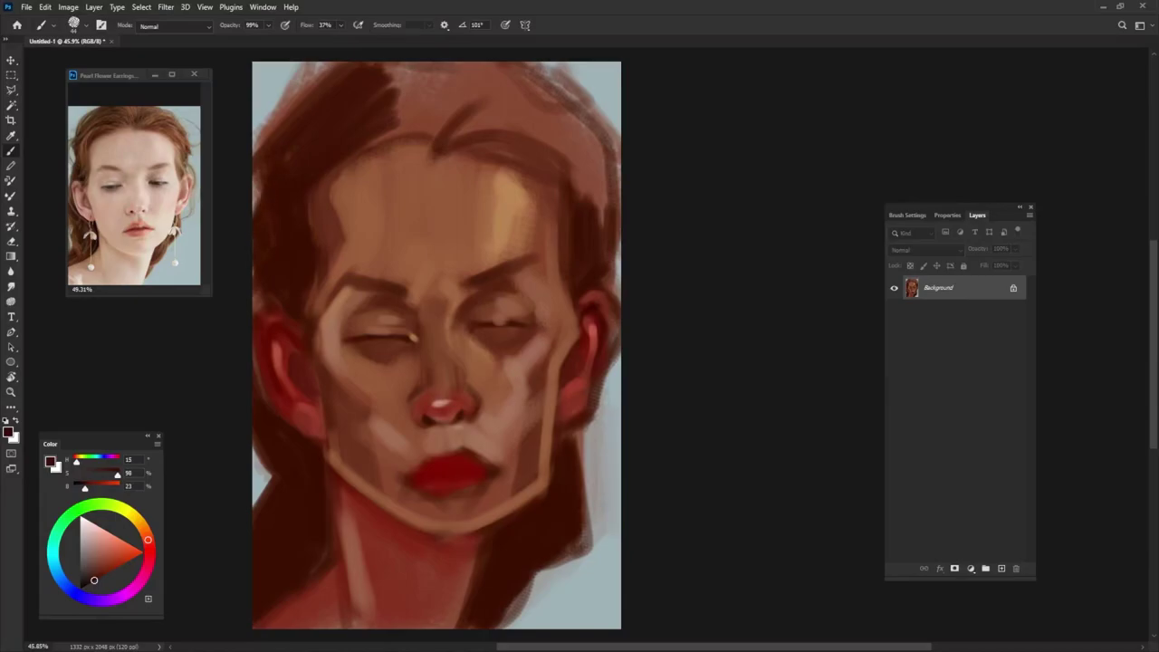
{"action": "left_click", "coordinate": [264, 74], "text": "alt"}
{"action": "mouse_move", "coordinate": [330, 66]}
{"action": "left_mouse_down"}
{"action": "mouse_move", "coordinate": [257, 136]}
{"action": "mouse_move", "coordinate": [256, 218]}
{"action": "left_mouse_up"}
{"action": "left_click_drag", "start_coordinate": [261, 279], "coordinate": [256, 317]}
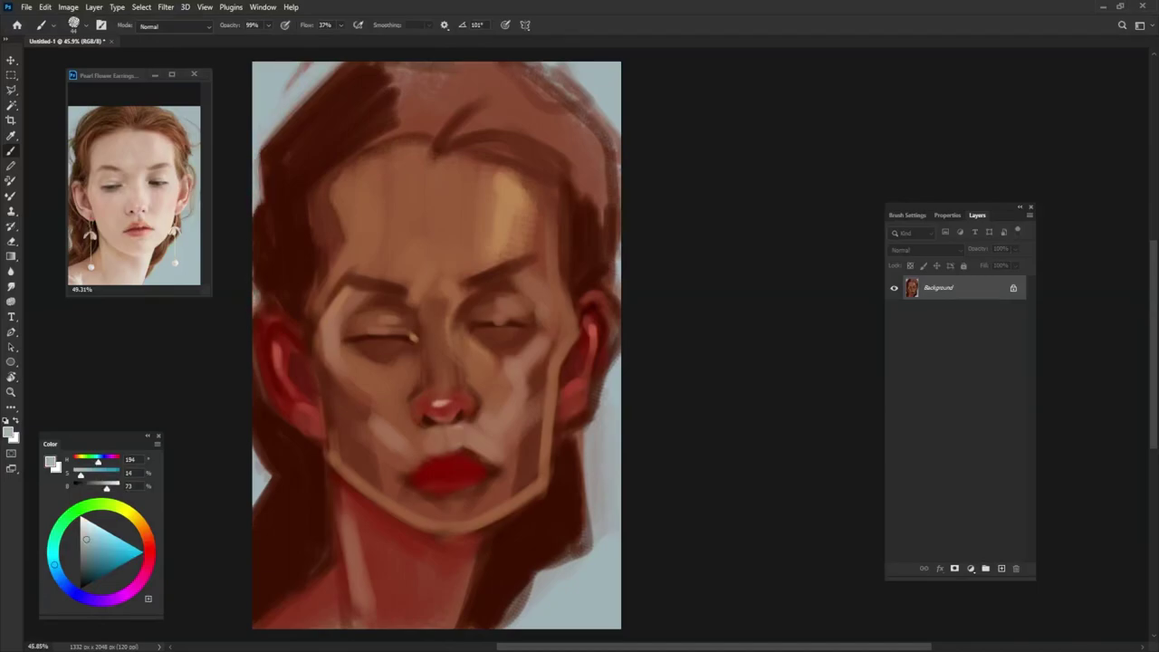
- Cover the lower-right edge and bottom of the neck with light grey-blue background
{"action": "left_click", "coordinate": [279, 456], "text": "alt"}
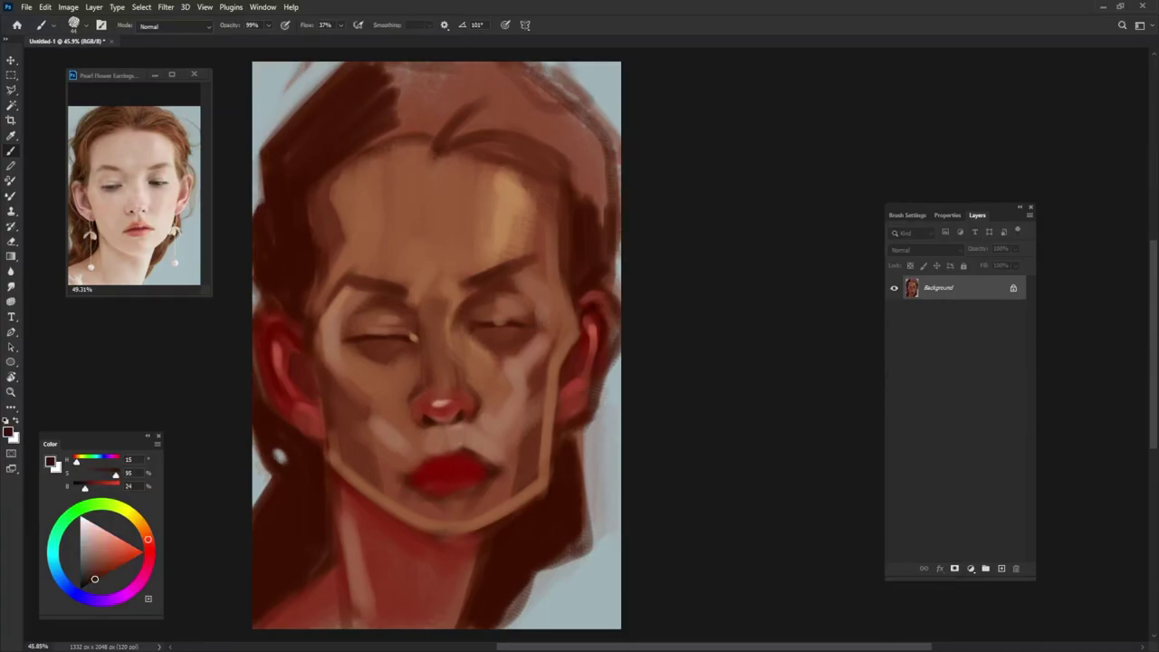
{"action": "left_click", "coordinate": [579, 498], "text": "alt"}
{"action": "left_click_drag", "start_coordinate": [584, 489], "coordinate": [530, 583]}
{"action": "mouse_move", "coordinate": [589, 522]}
{"action": "left_mouse_down"}
{"action": "mouse_move", "coordinate": [556, 569]}
{"action": "mouse_move", "coordinate": [570, 560]}
{"action": "left_mouse_up"}
{"action": "mouse_move", "coordinate": [530, 592]}
{"action": "left_mouse_down"}
{"action": "mouse_move", "coordinate": [507, 623]}
{"action": "mouse_move", "coordinate": [483, 628]}
{"action": "left_mouse_up"}
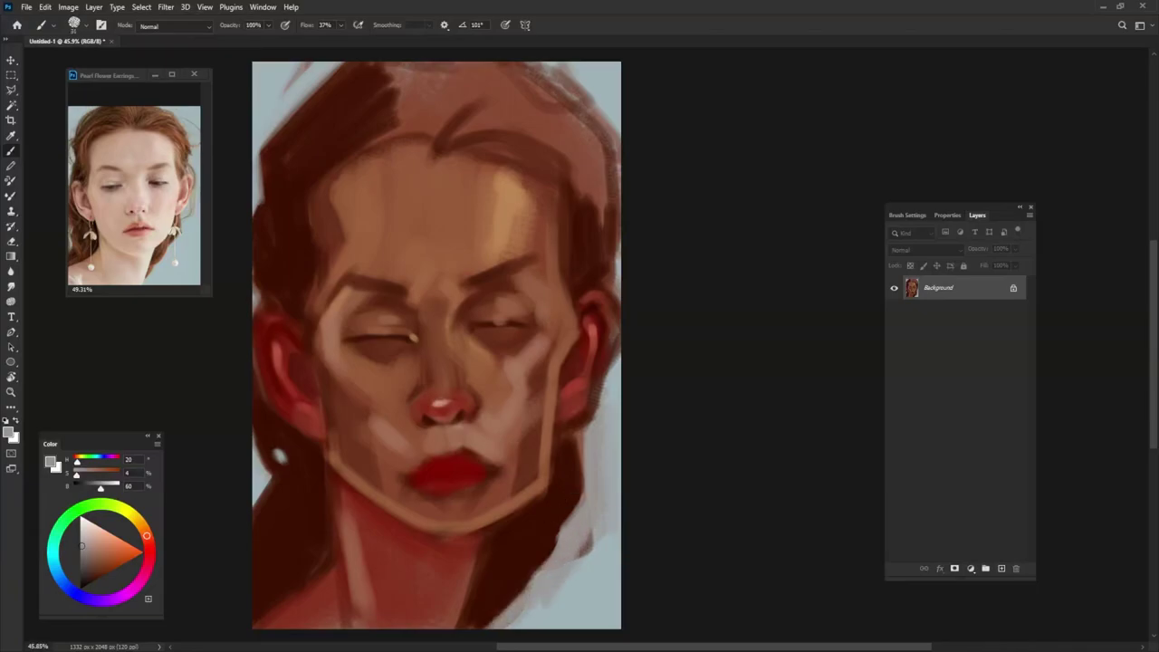
- Paint dark red hair beside the lower-right jaw, neck and left jaw edge
{"action": "left_click", "coordinate": [549, 513], "text": "alt"}
{"action": "left_click_drag", "start_coordinate": [523, 592], "coordinate": [489, 627]}
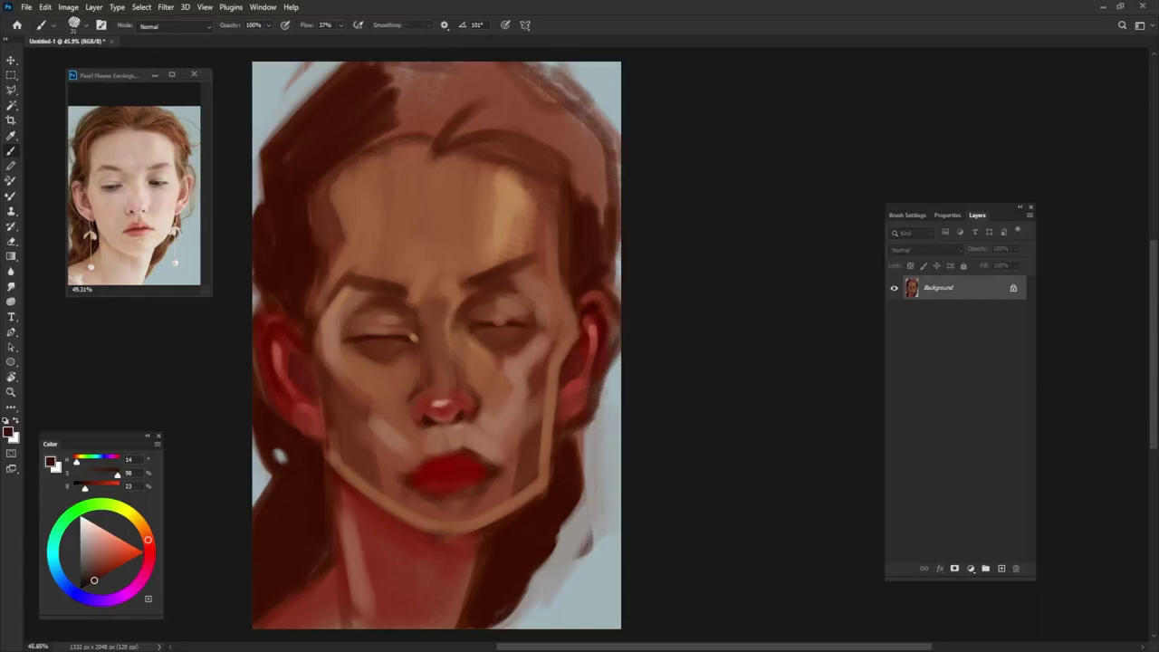
{"action": "mouse_move", "coordinate": [563, 527]}
{"action": "left_mouse_down"}
{"action": "mouse_move", "coordinate": [527, 587]}
{"action": "mouse_move", "coordinate": [541, 577]}
{"action": "left_mouse_up"}
{"action": "left_click_drag", "start_coordinate": [543, 582], "coordinate": [523, 594]}
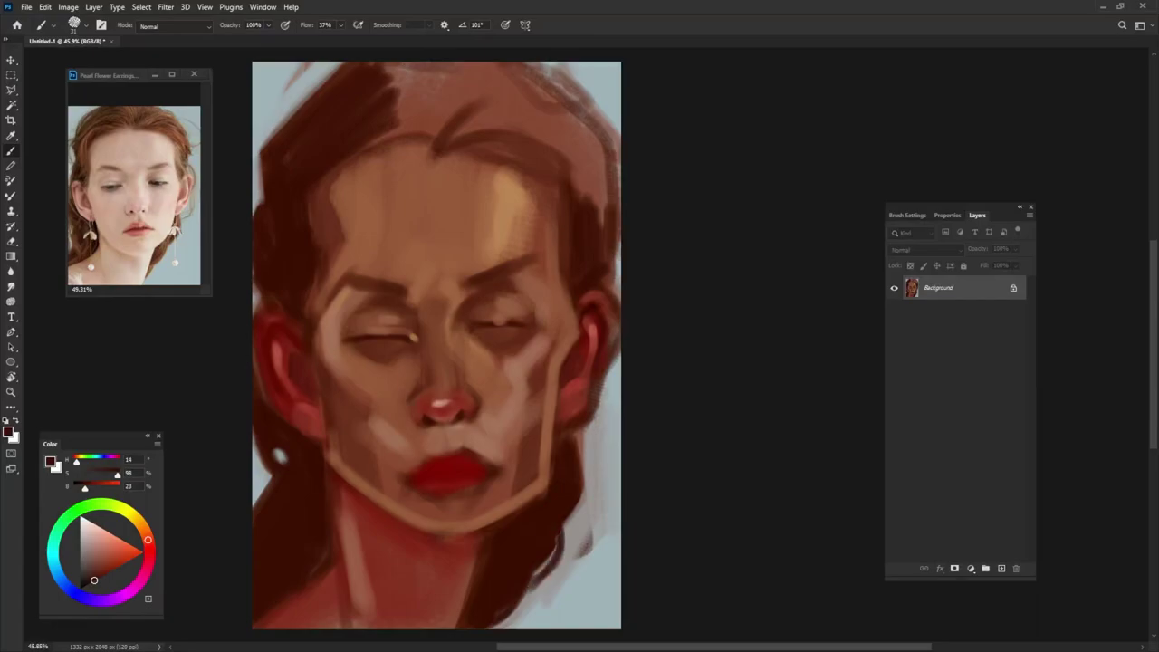
{"action": "left_click_drag", "start_coordinate": [264, 431], "coordinate": [255, 490]}
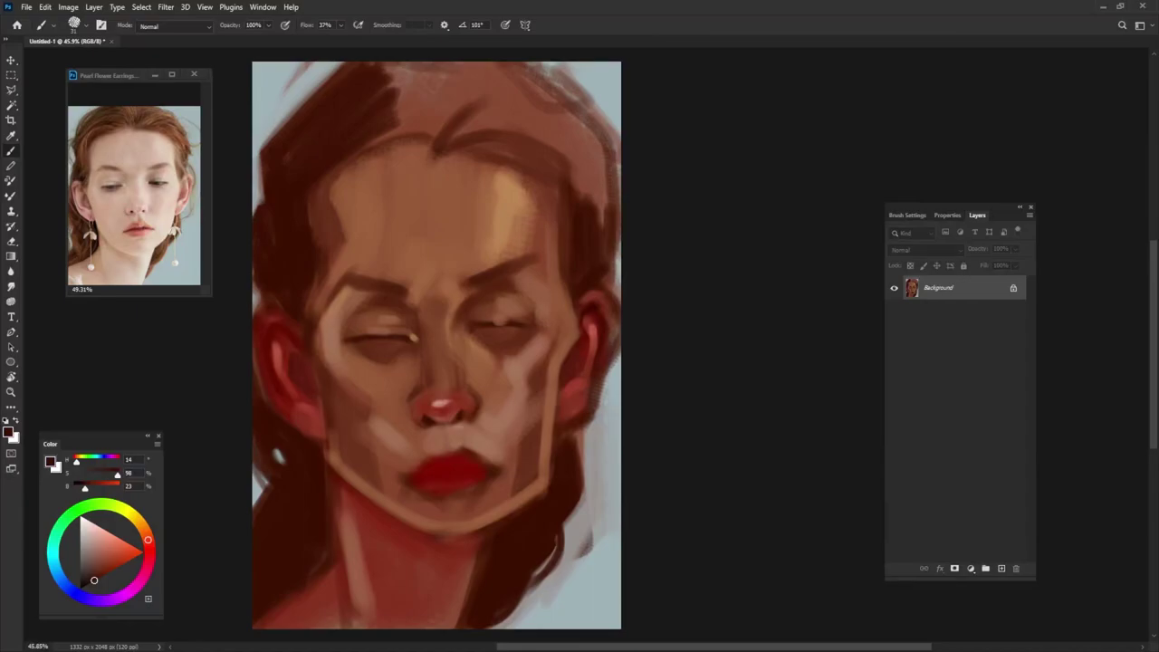
{"action": "left_click", "coordinate": [572, 393], "text": "alt"}
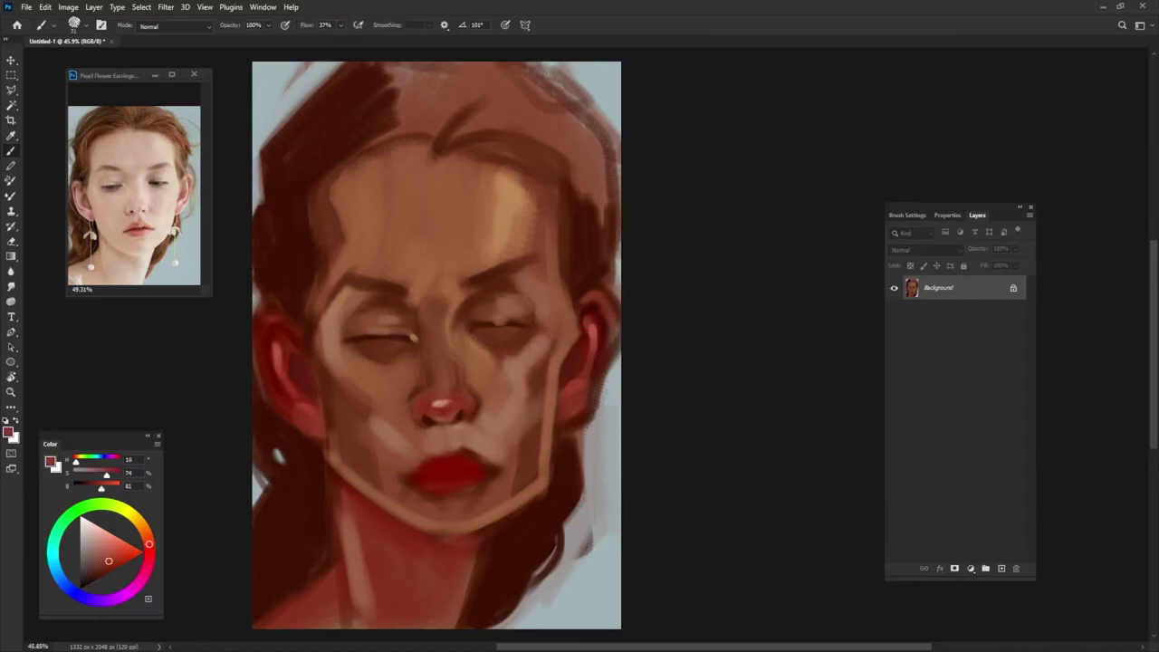
{"action": "left_click", "coordinate": [572, 393], "text": "alt"}
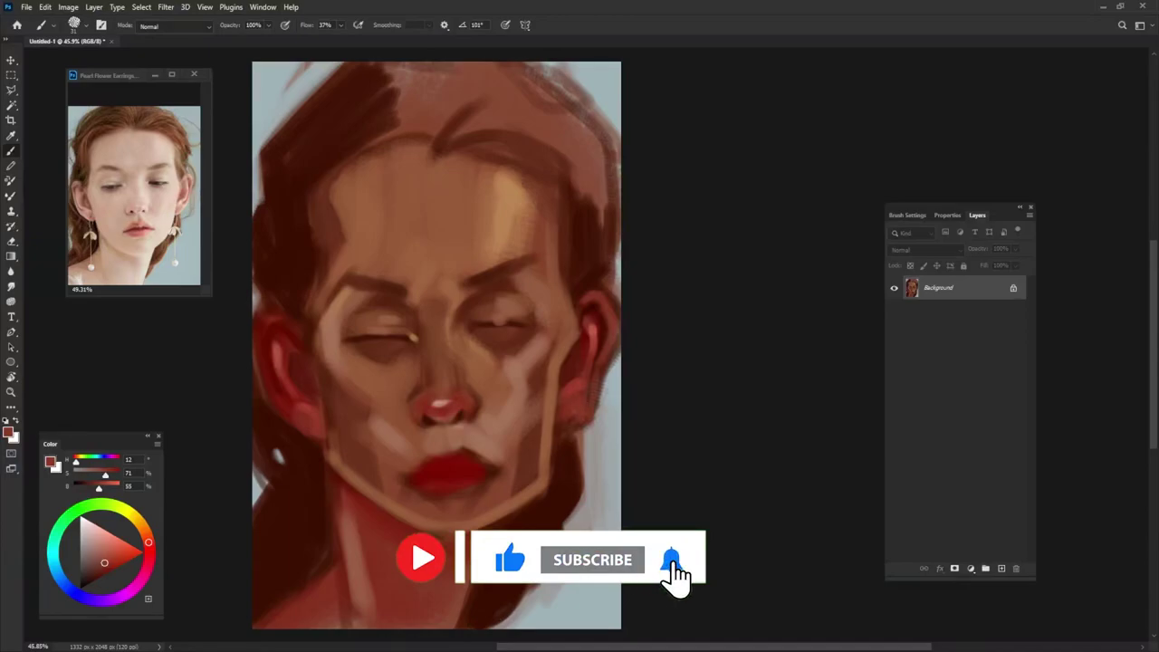
{"action": "key", "text": "9"}
{"action": "key", "text": "9"}
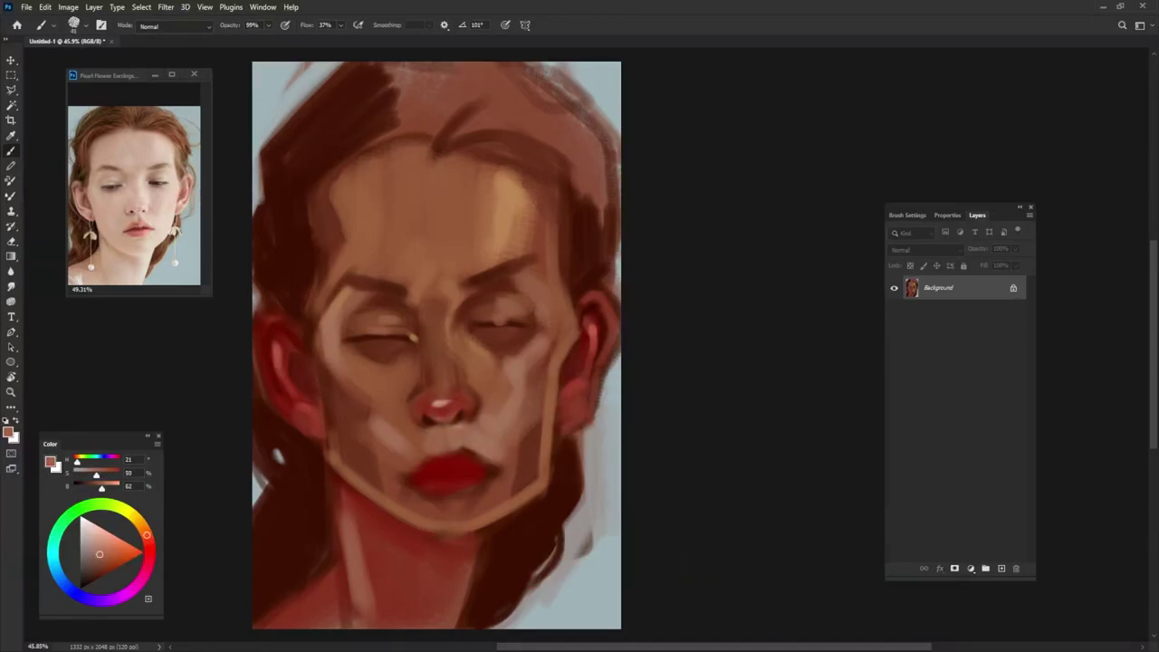
- Sample skin tones from both cheeks, mark the lower jaw, and resize the brush to about 52 px
{"action": "left_click", "coordinate": [525, 403], "text": "alt"}
{"action": "left_click", "coordinate": [513, 439], "text": "alt"}
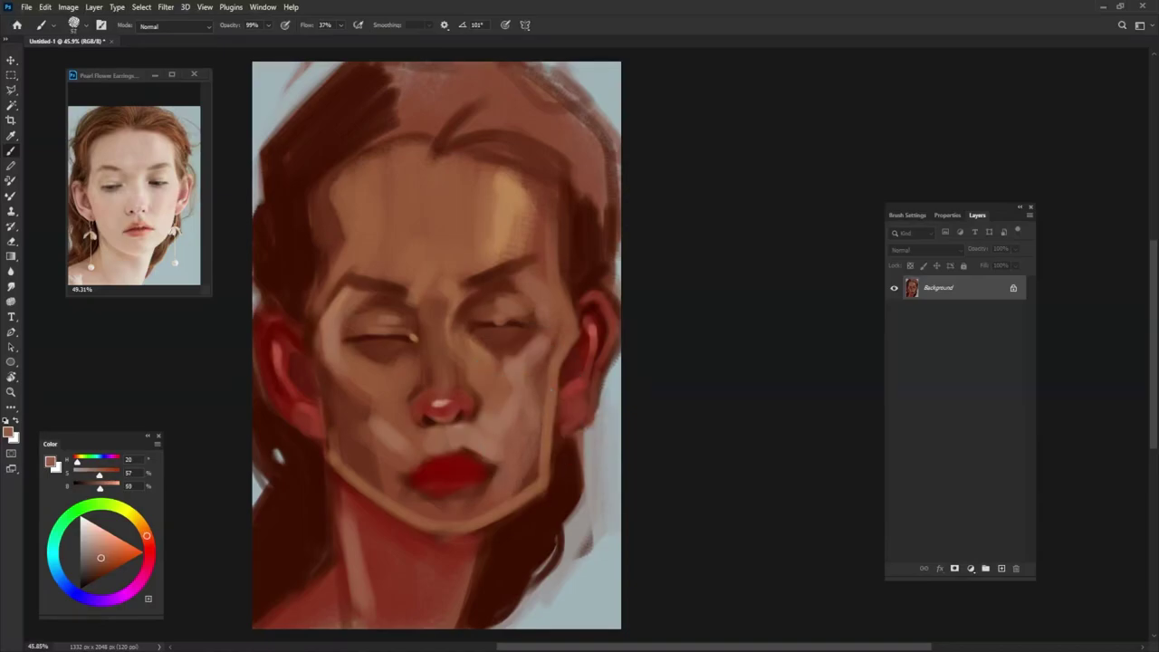
{"action": "left_click", "coordinate": [527, 473], "text": "alt"}
{"action": "left_click", "coordinate": [375, 432], "text": "alt"}
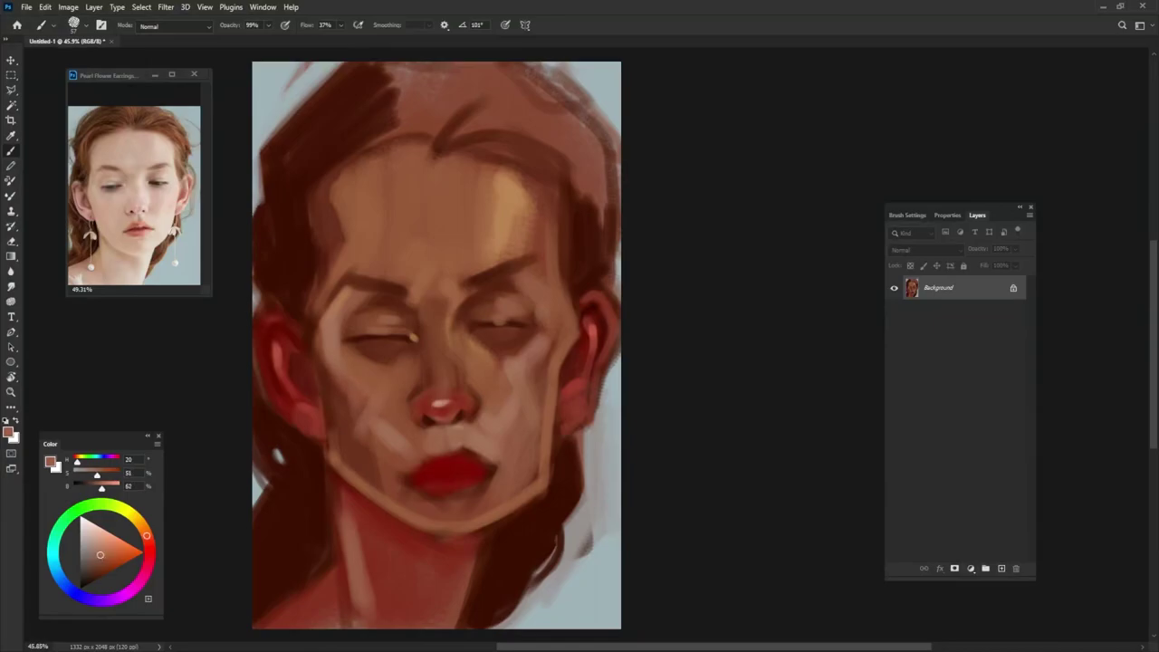
{"action": "left_click_drag", "start_coordinate": [387, 384], "coordinate": [387, 380]}
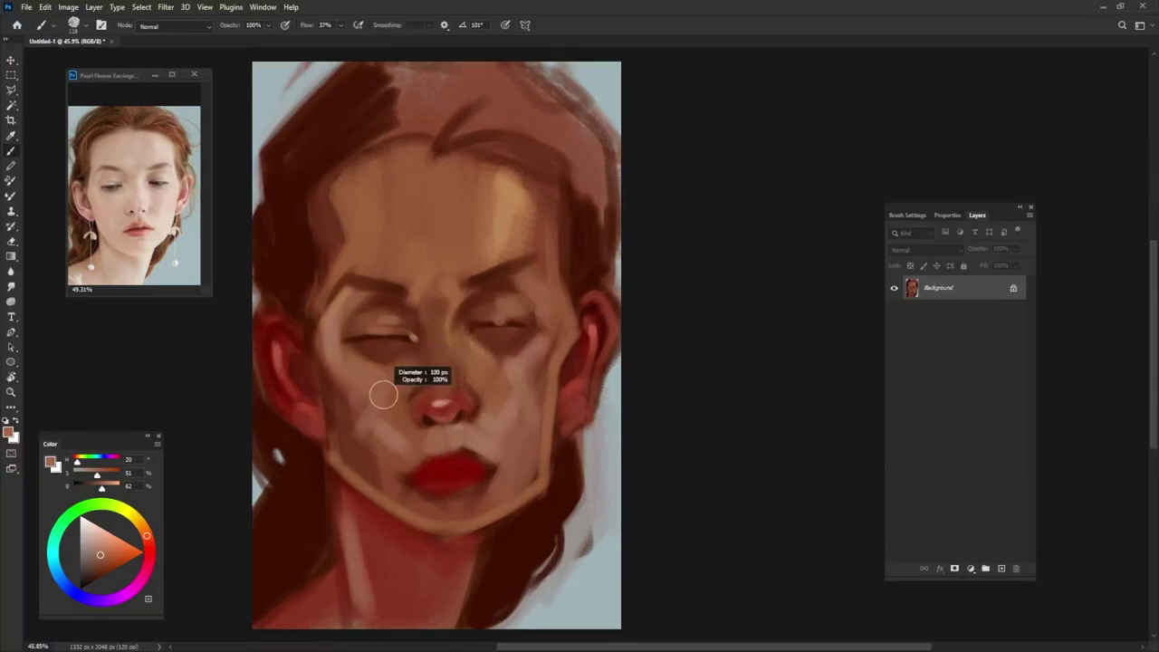
{"action": "left_click", "coordinate": [371, 432], "text": "alt"}
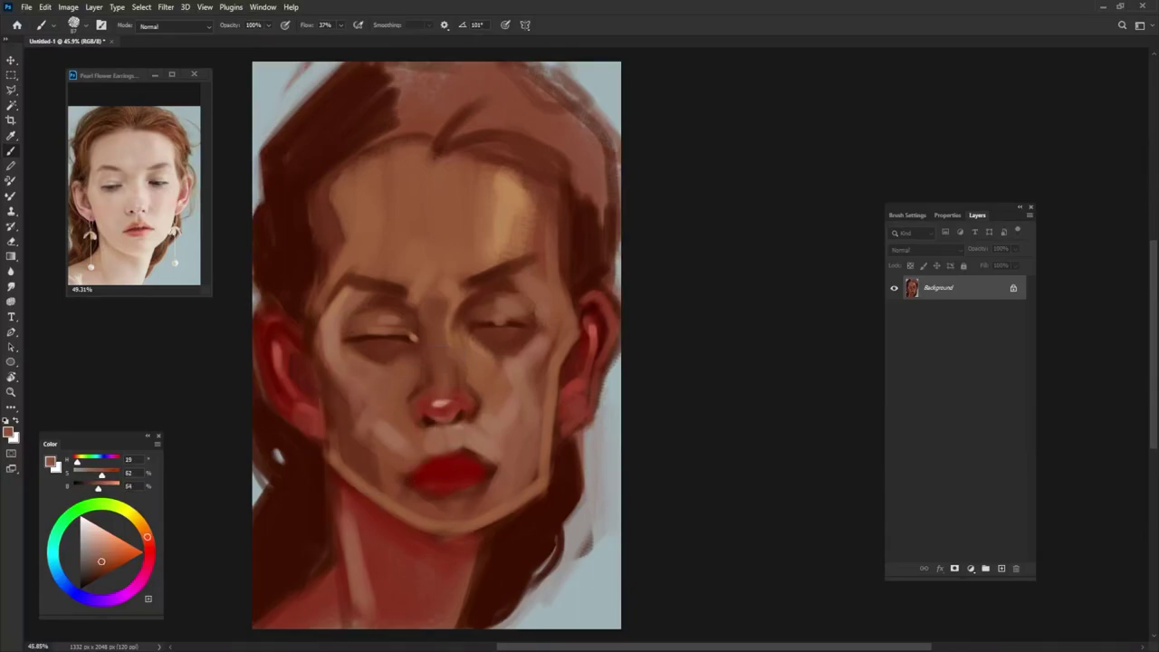
- Sample cooler and warmer skin tones near the eye and nose while adjusting brush size
{"action": "left_click", "coordinate": [492, 344], "text": "alt"}
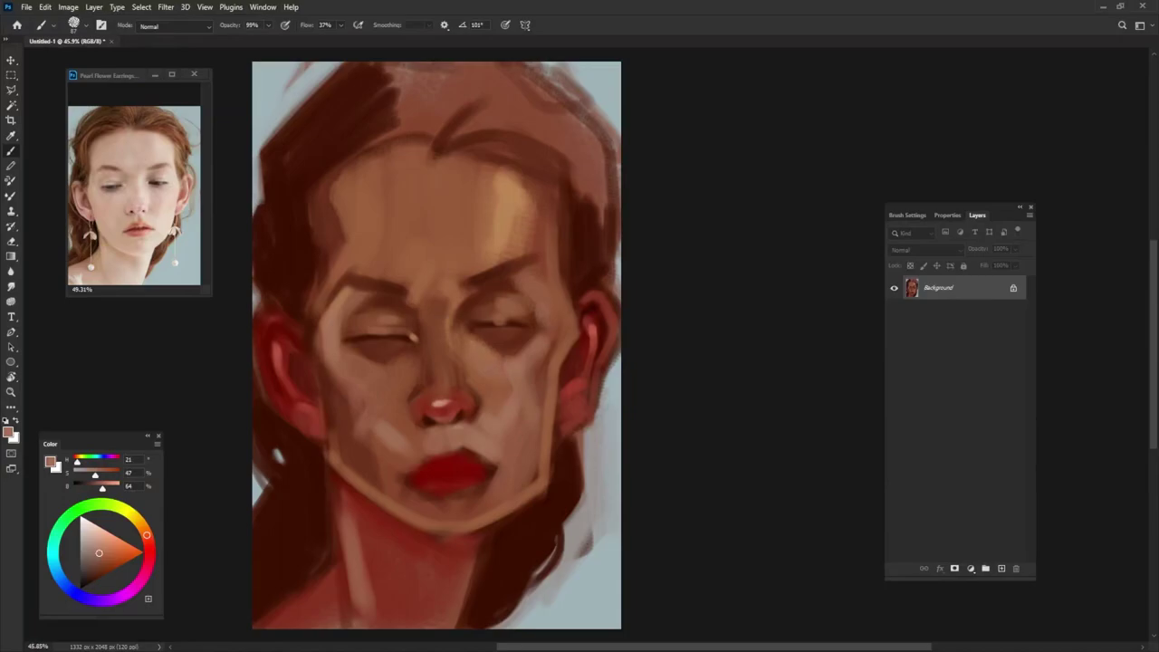
{"action": "right_click", "coordinate": [416, 369], "text": "alt"}
{"action": "right_click", "coordinate": [497, 335], "text": "alt"}
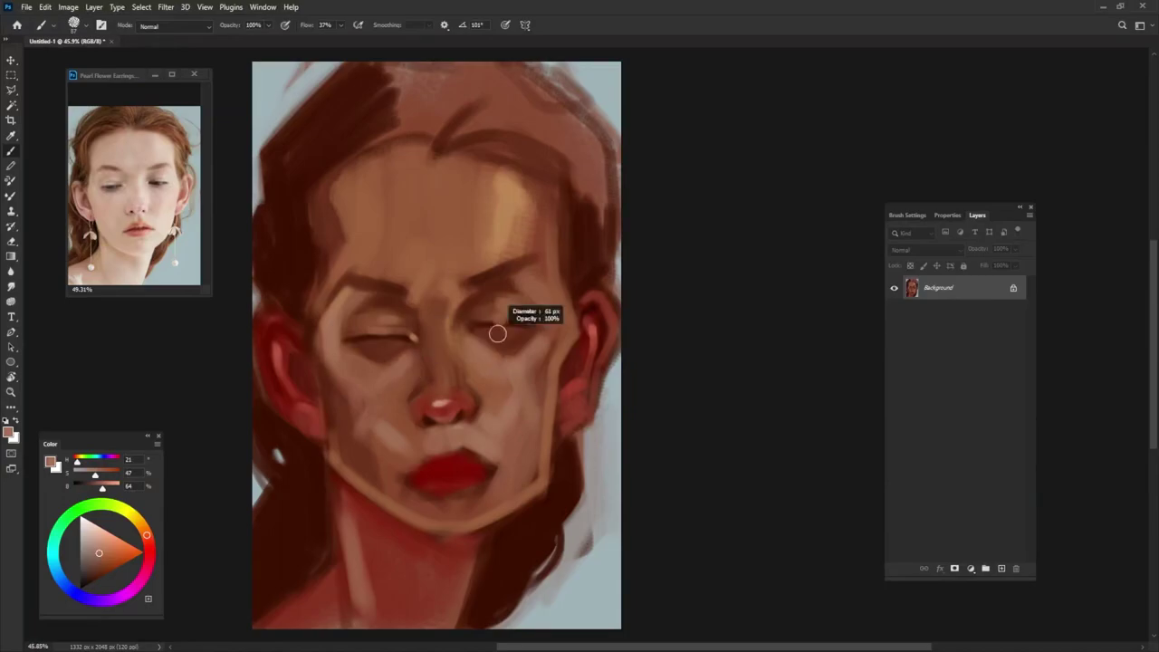
{"action": "left_click", "coordinate": [497, 334], "text": "alt"}
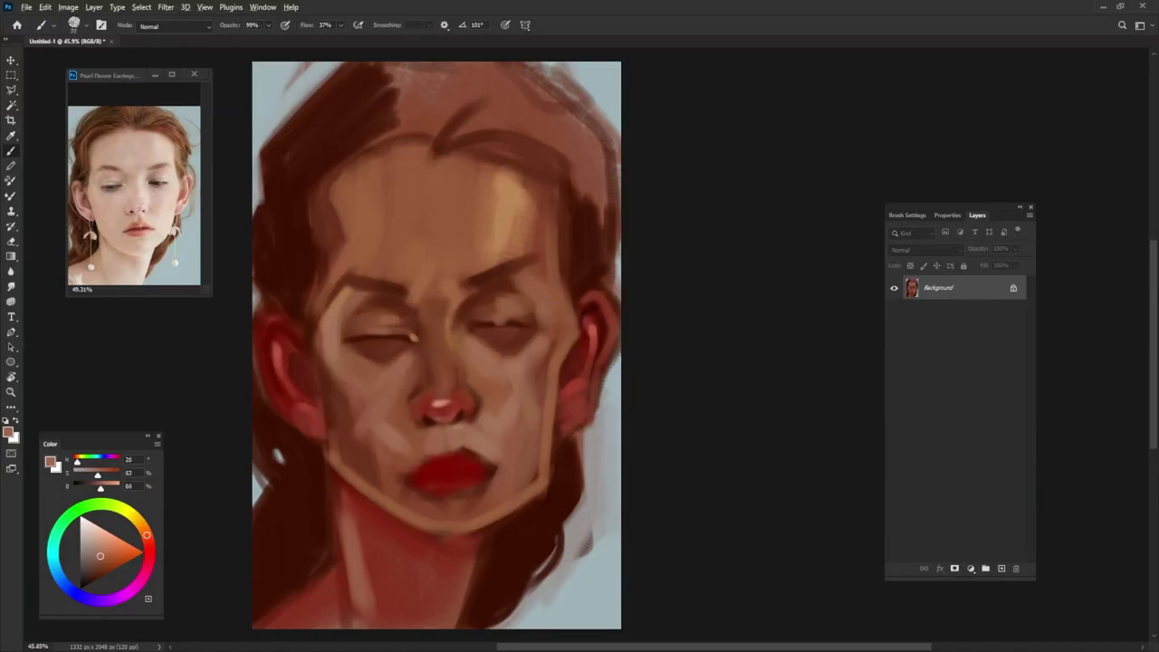
{"action": "right_click", "coordinate": [414, 408], "text": "alt"}
{"action": "left_click", "coordinate": [413, 408], "text": "alt"}
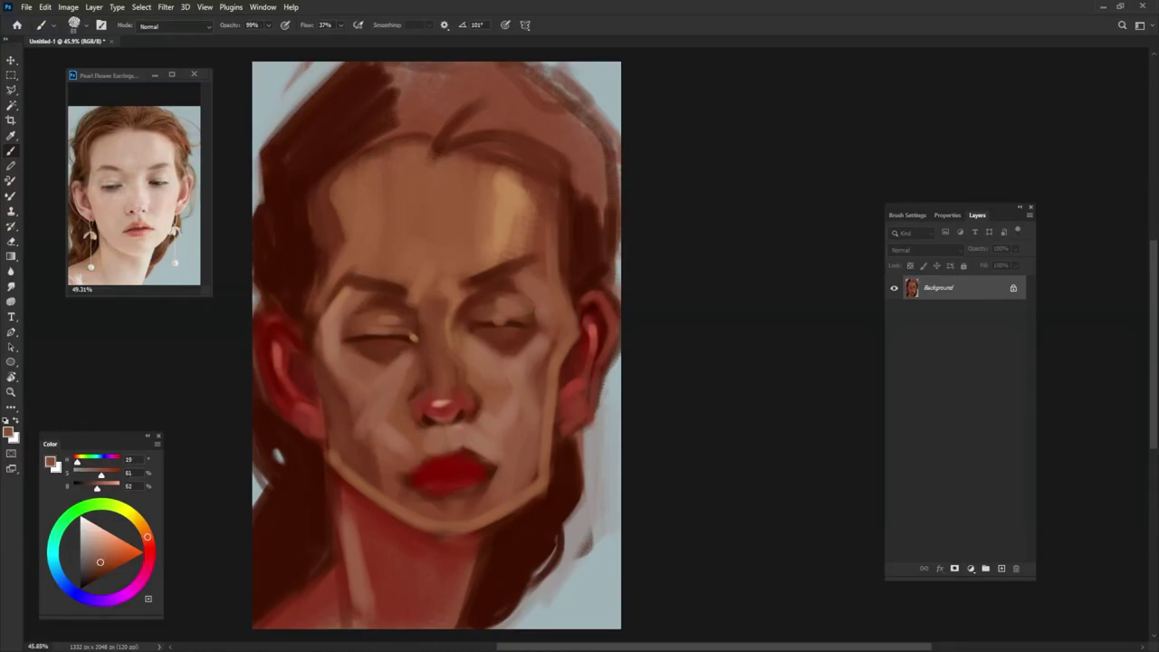
{"action": "right_click", "coordinate": [543, 415], "text": "alt"}
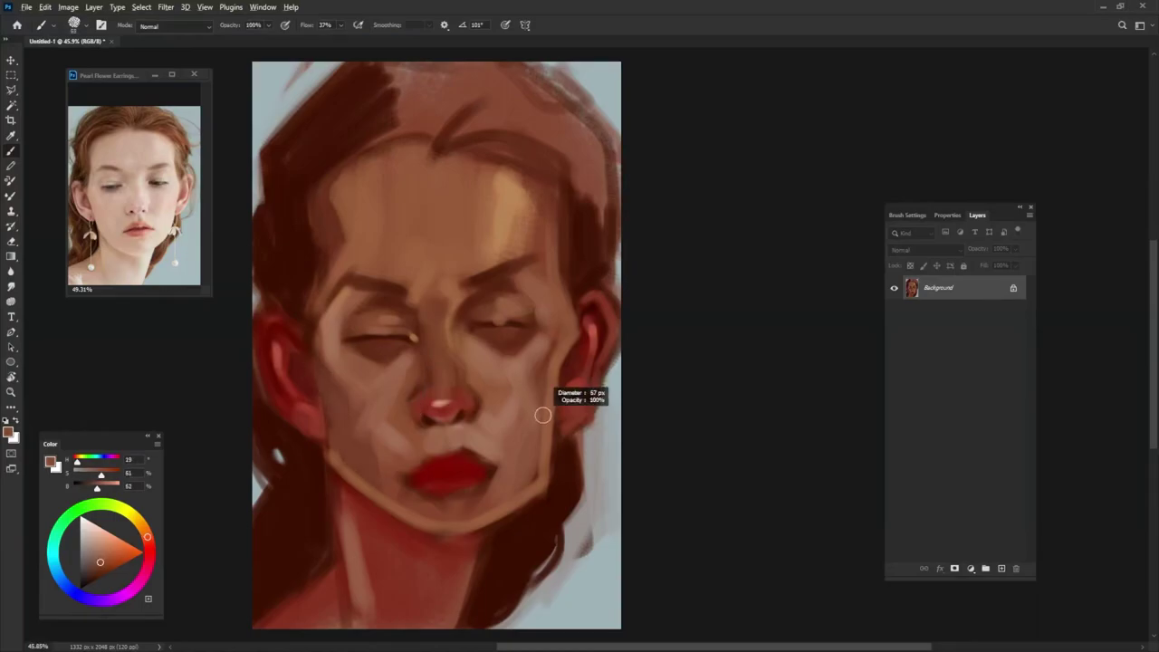
- Sample a dark red-brown from the eye, darken it slightly, and shrink the brush to 22 px
{"action": "right_click", "coordinate": [360, 348], "text": "alt"}
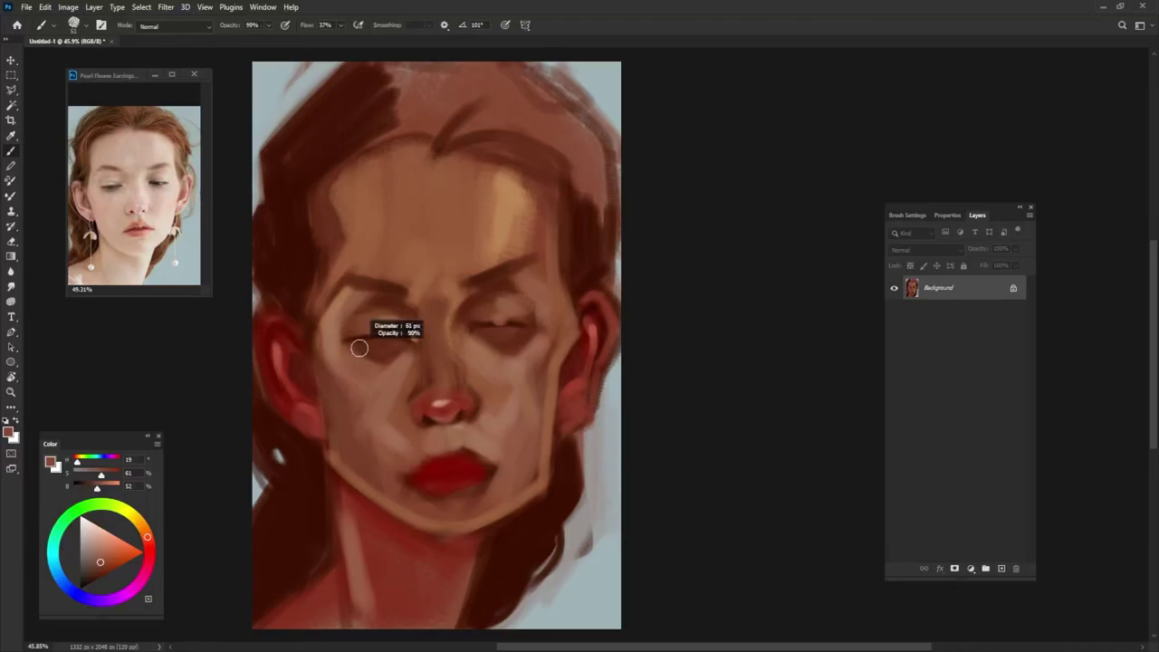
{"action": "left_click", "coordinate": [360, 349], "text": "alt"}
{"action": "right_click", "coordinate": [384, 358], "text": "alt"}
{"action": "left_click", "coordinate": [354, 336], "text": "alt"}
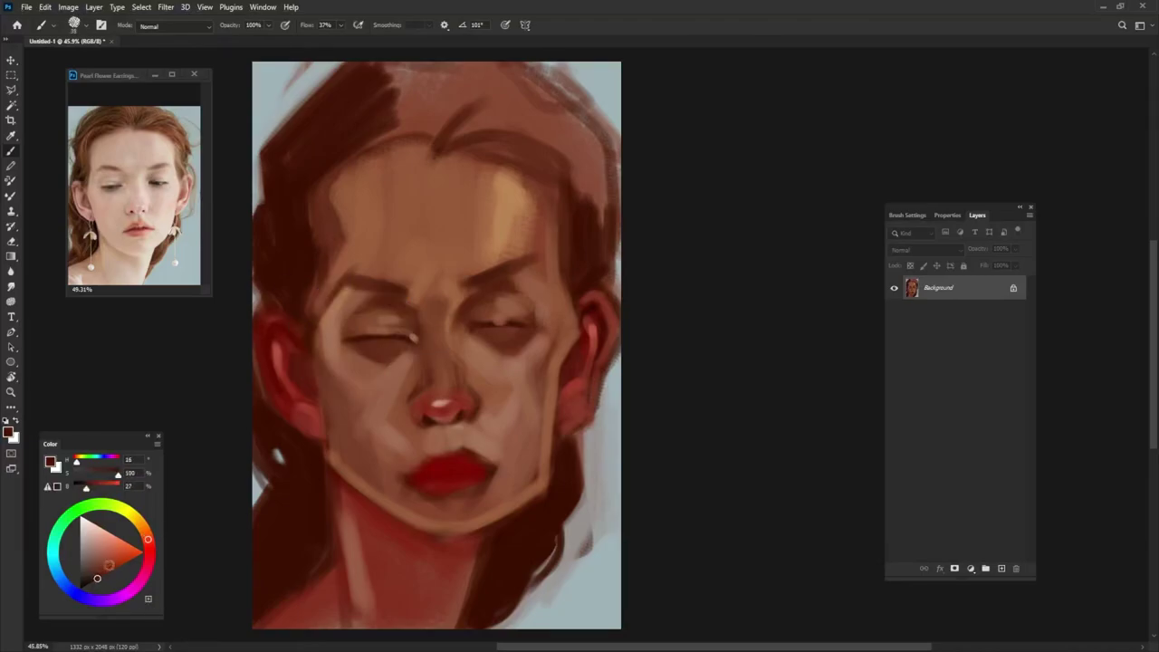
{"action": "left_click_drag", "start_coordinate": [95, 578], "coordinate": [94, 580]}
{"action": "right_click", "coordinate": [381, 353], "text": "alt"}
{"action": "right_click", "coordinate": [365, 347], "text": "alt"}
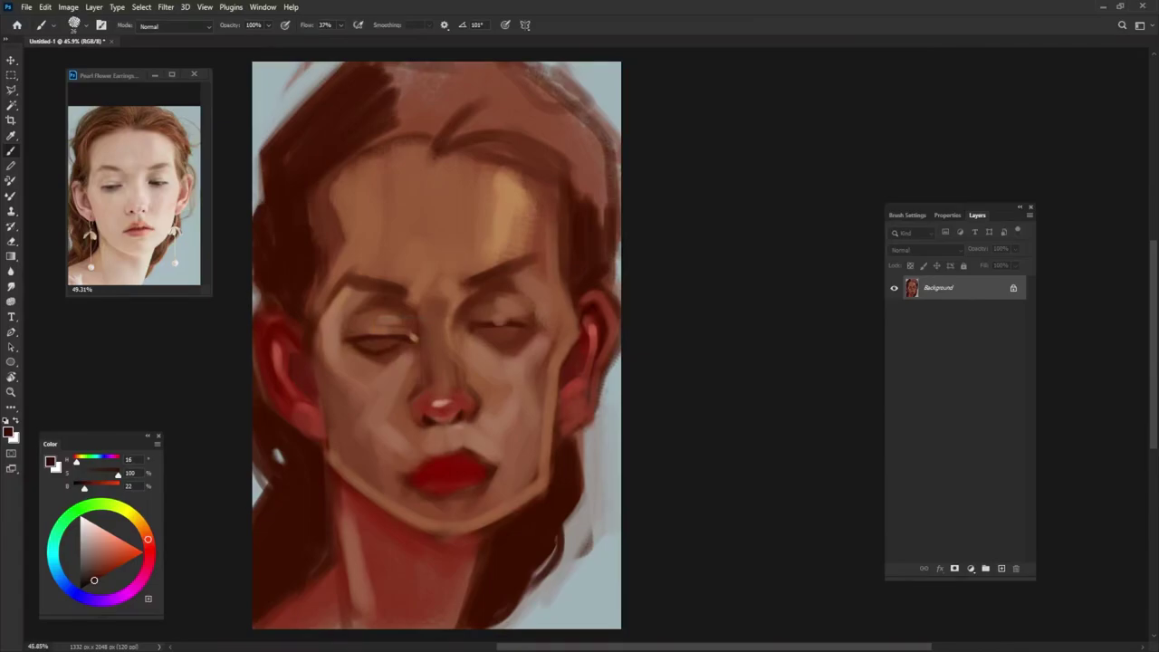
- Darken the right eyelid and inner corner, then sample a muted pinkish-brown at 98% opacity
{"action": "left_click_drag", "start_coordinate": [496, 325], "coordinate": [506, 326]}
{"action": "left_click_drag", "start_coordinate": [473, 335], "coordinate": [487, 345]}
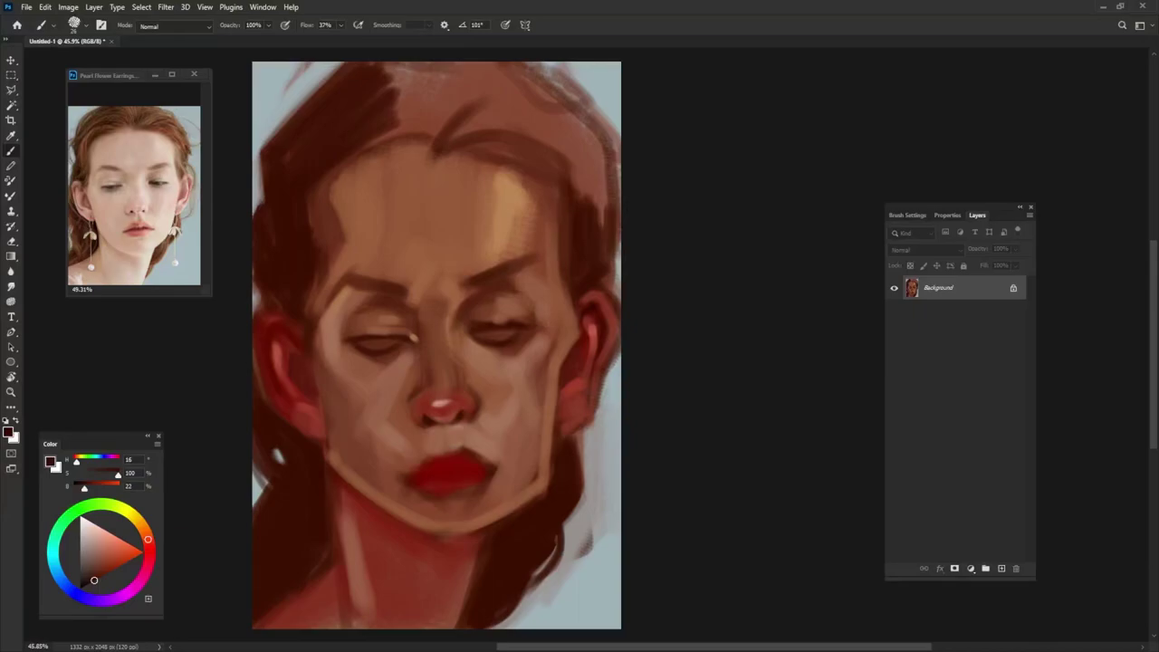
{"action": "key", "text": "9"}
{"action": "key", "text": "8"}
{"action": "left_click", "coordinate": [534, 474], "text": "alt"}
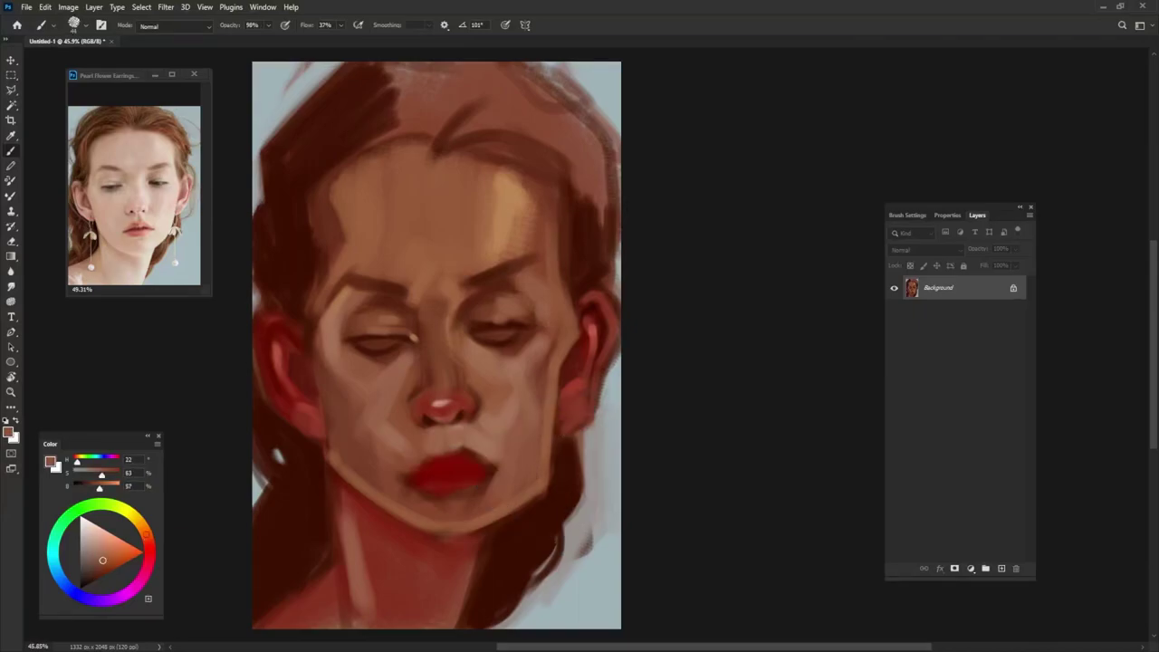
{"action": "left_click", "coordinate": [526, 471], "text": "alt"}
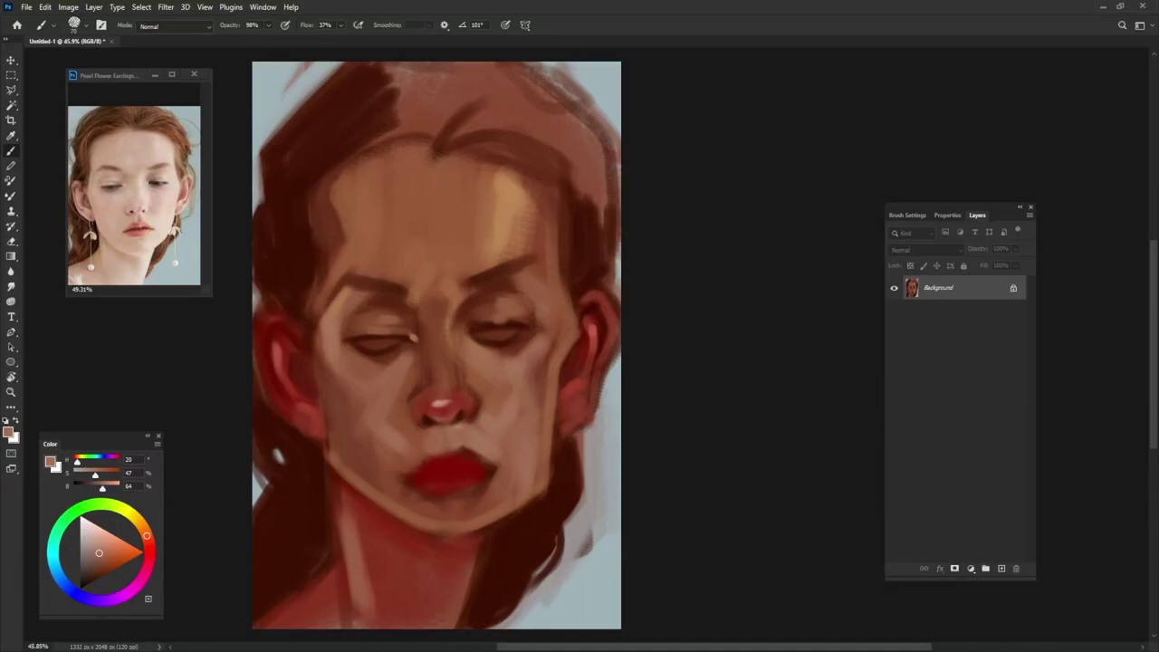
- Paint a richer skin tone along the chin and jawline
{"action": "left_click", "coordinate": [371, 471], "text": "alt"}
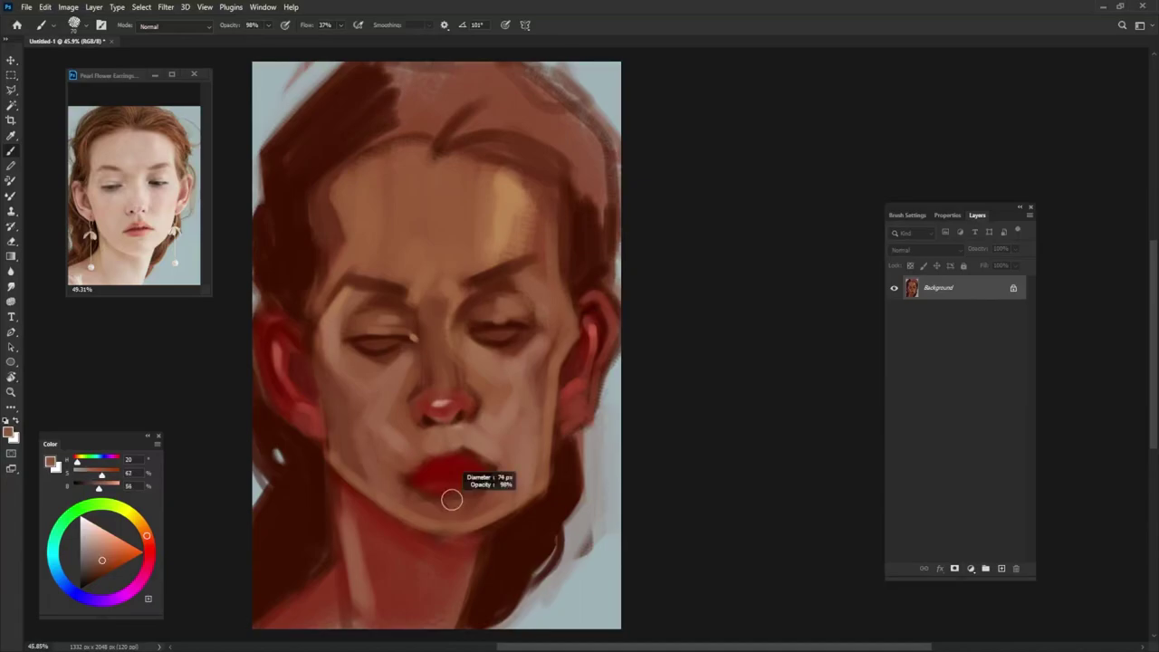
{"action": "left_click_drag", "start_coordinate": [414, 540], "coordinate": [475, 536]}
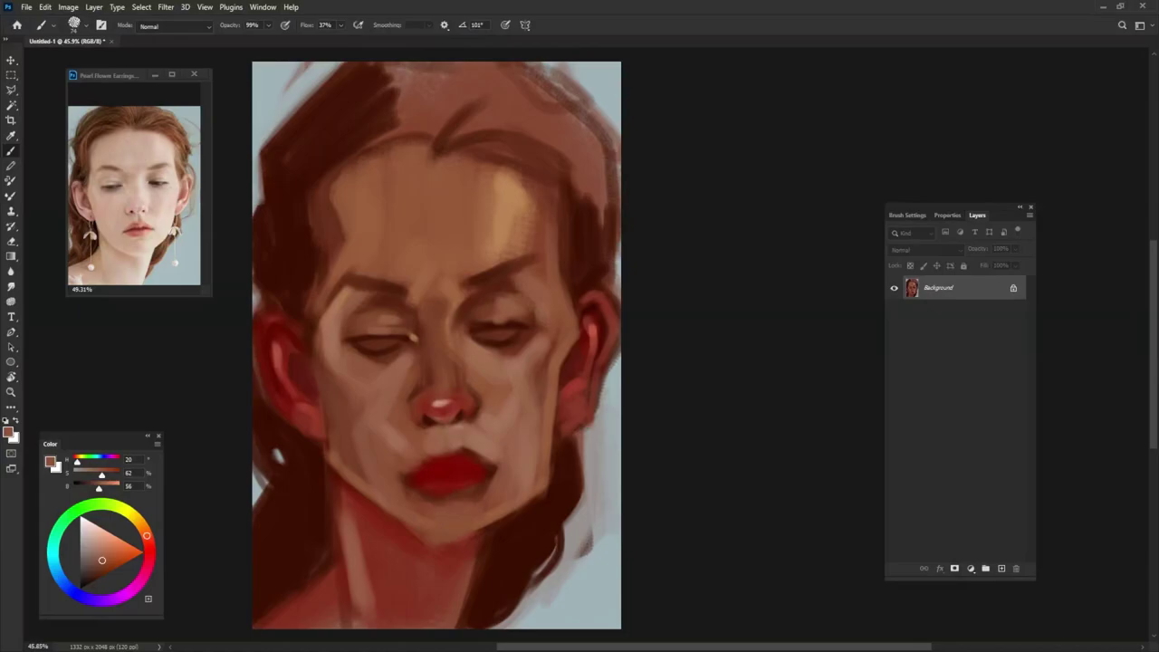
{"action": "key", "text": "9"}
{"action": "key", "text": "8"}
{"action": "left_click", "coordinate": [543, 480], "text": "alt"}
{"action": "key", "text": "0"}
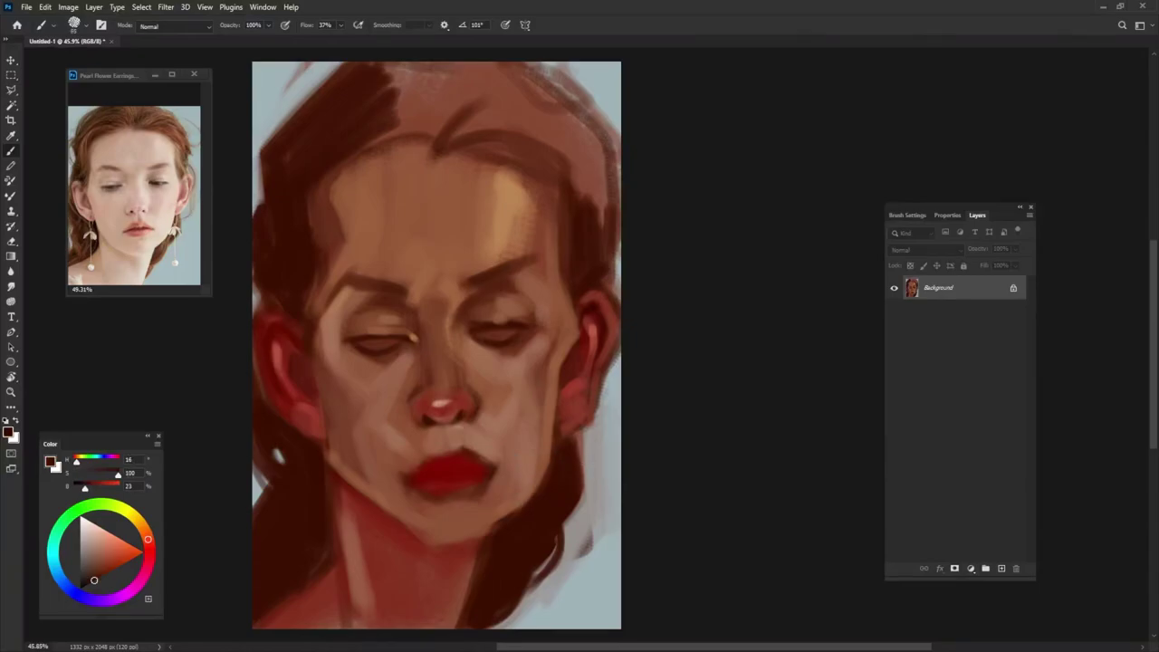
{"action": "key", "text": "9"}
{"action": "key", "text": "9"}
- Sample dark reds and warm skin tones from the neck, nose and lips
{"action": "left_click", "coordinate": [329, 429], "text": "alt"}
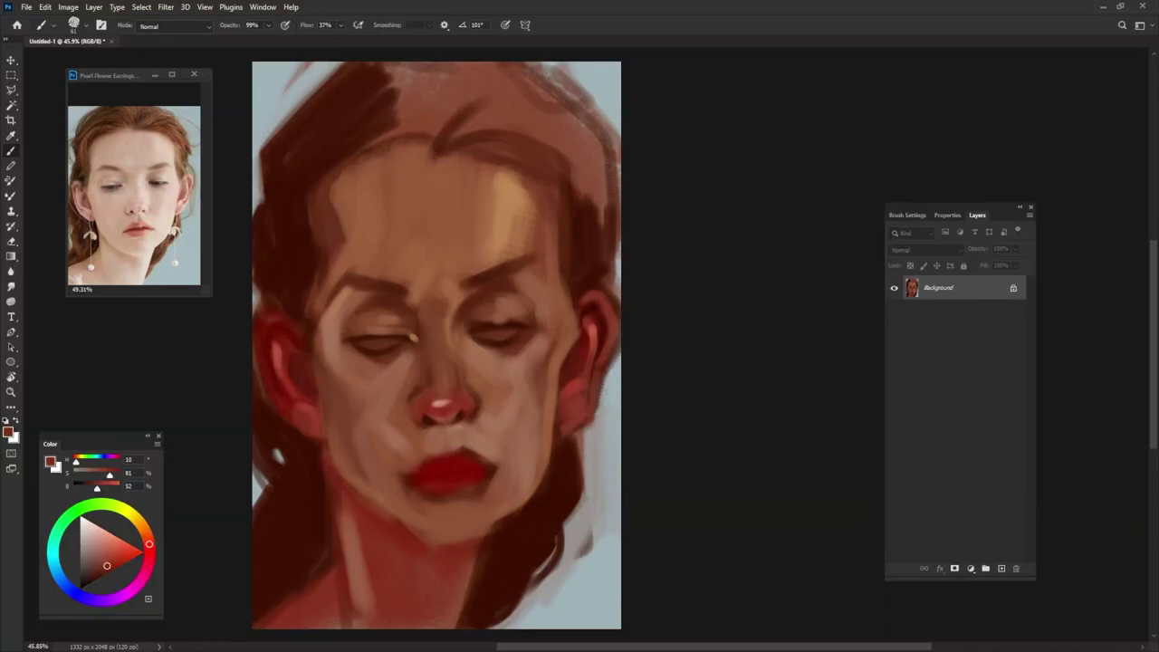
{"action": "left_click", "coordinate": [543, 505], "text": "alt"}
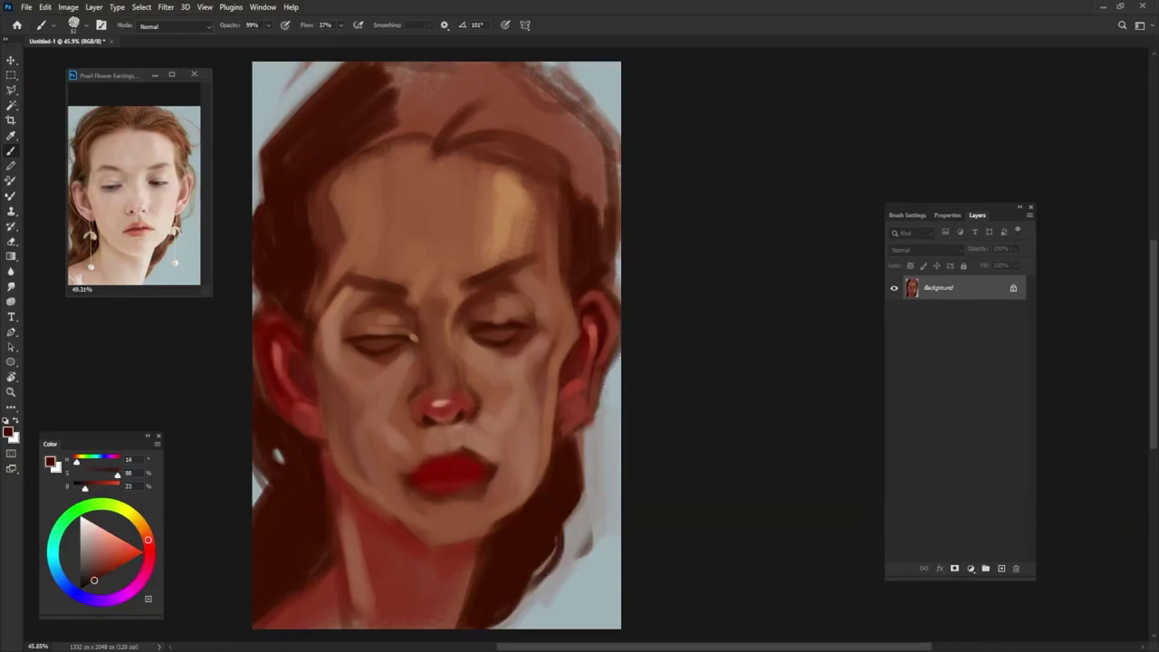
{"action": "key", "text": "0"}
{"action": "left_click", "coordinate": [471, 493], "text": "alt"}
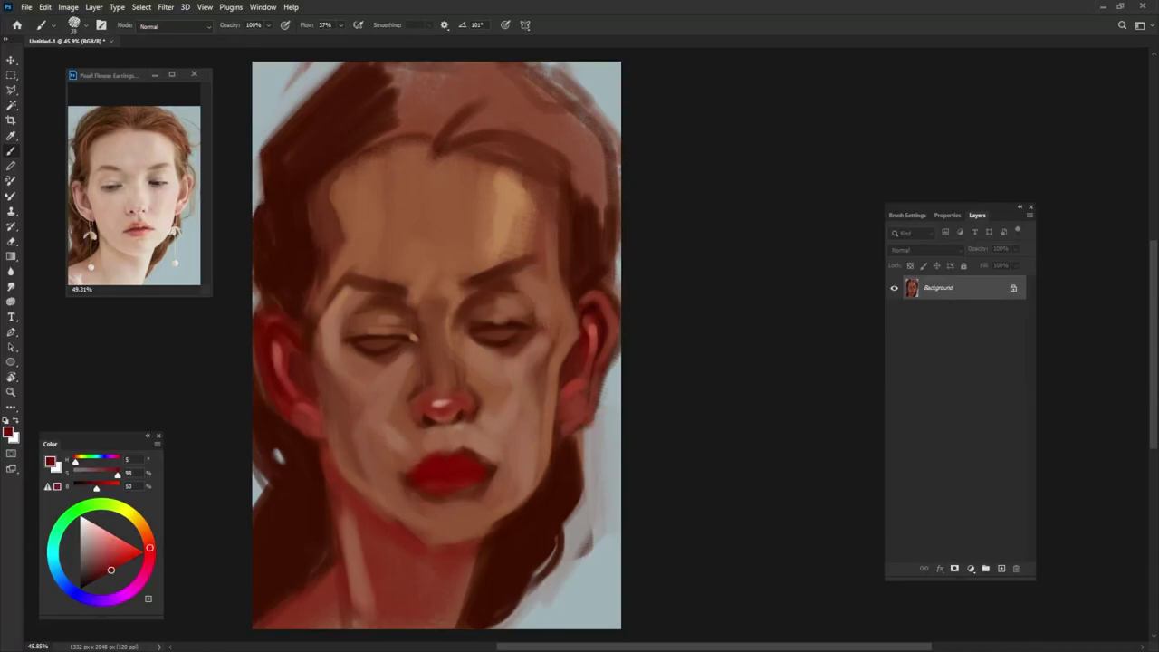
{"action": "left_click", "coordinate": [459, 448], "text": "alt"}
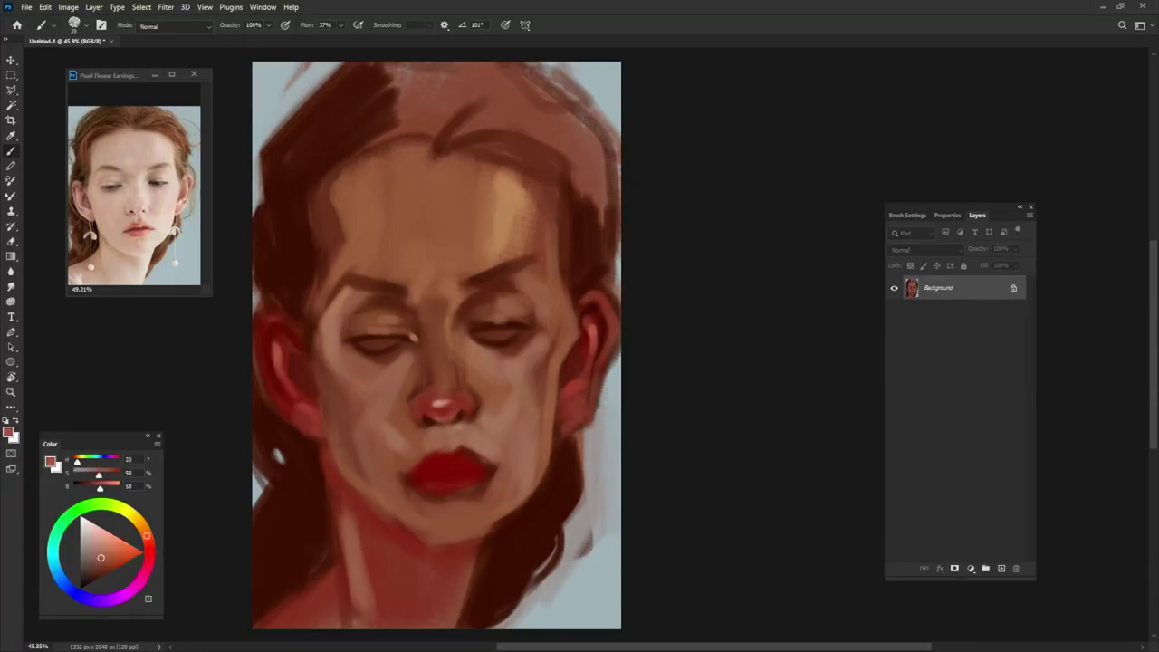
{"action": "left_click", "coordinate": [475, 420], "text": "alt"}
{"action": "left_click", "coordinate": [431, 316], "text": "alt"}
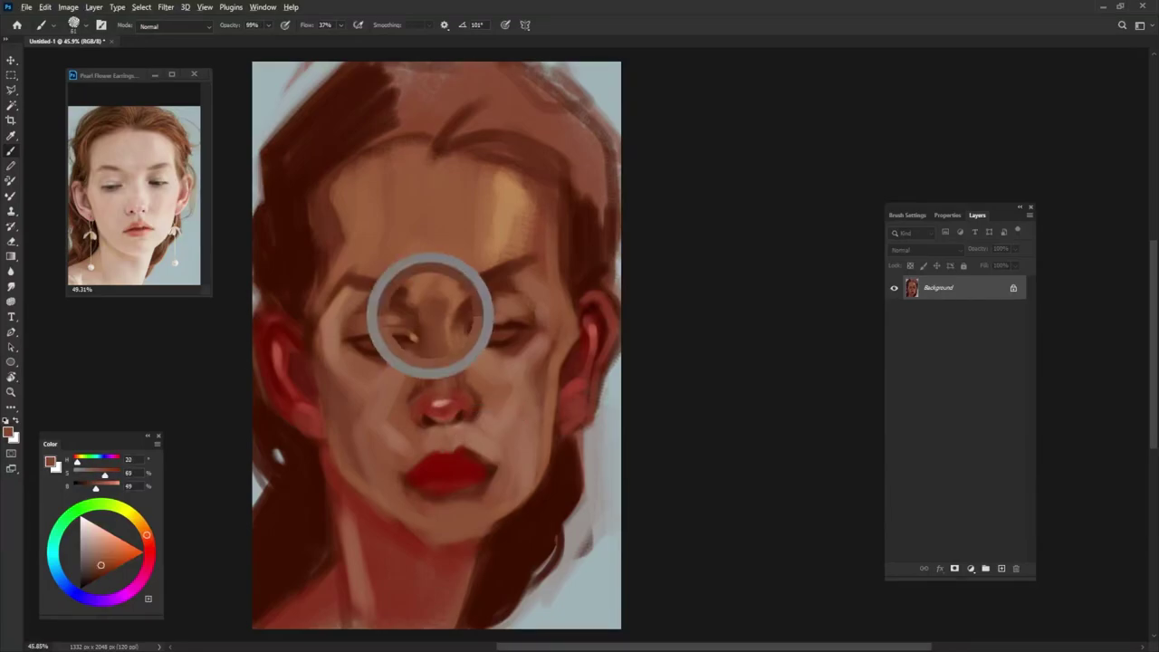
{"action": "left_click", "coordinate": [455, 446], "text": "alt"}
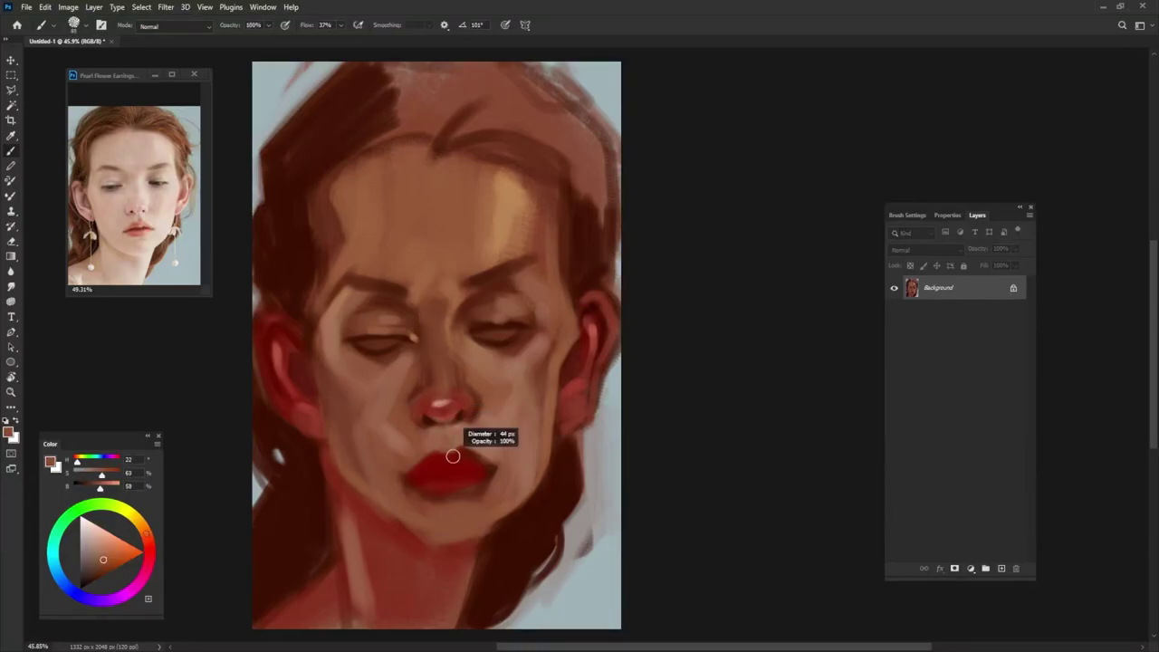
{"action": "left_click", "coordinate": [453, 426], "text": "alt"}
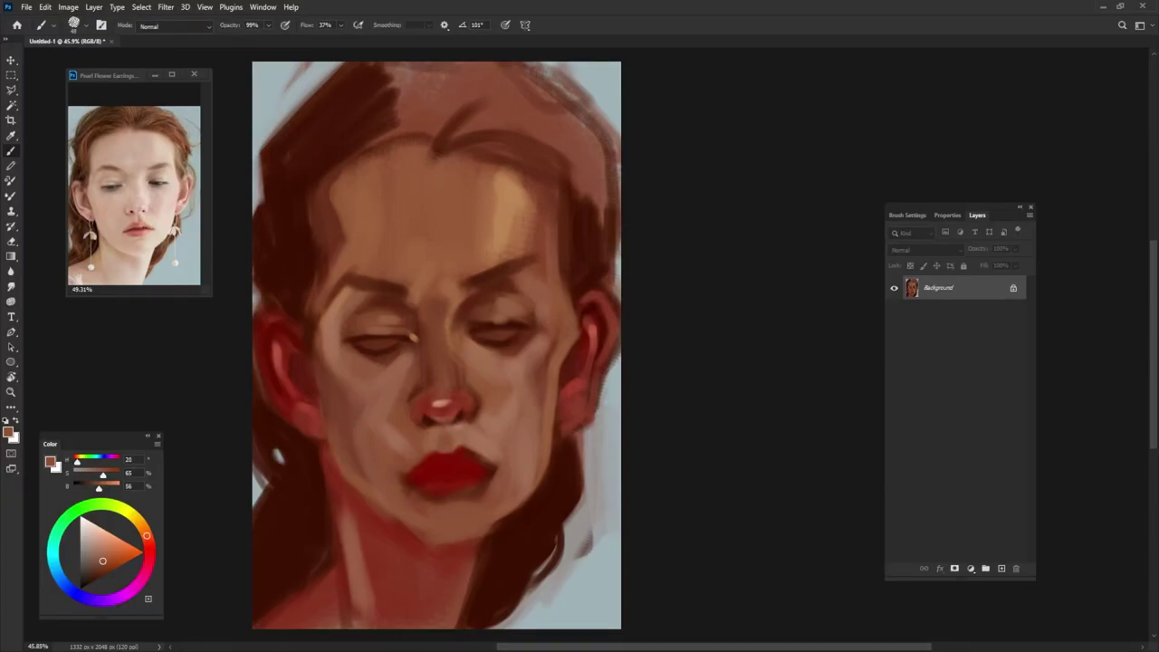
- Paint lighter skin-tone strokes on the right cheek and right ear
{"action": "left_click", "coordinate": [100, 555]}
{"action": "left_click_drag", "start_coordinate": [541, 343], "coordinate": [544, 398]}
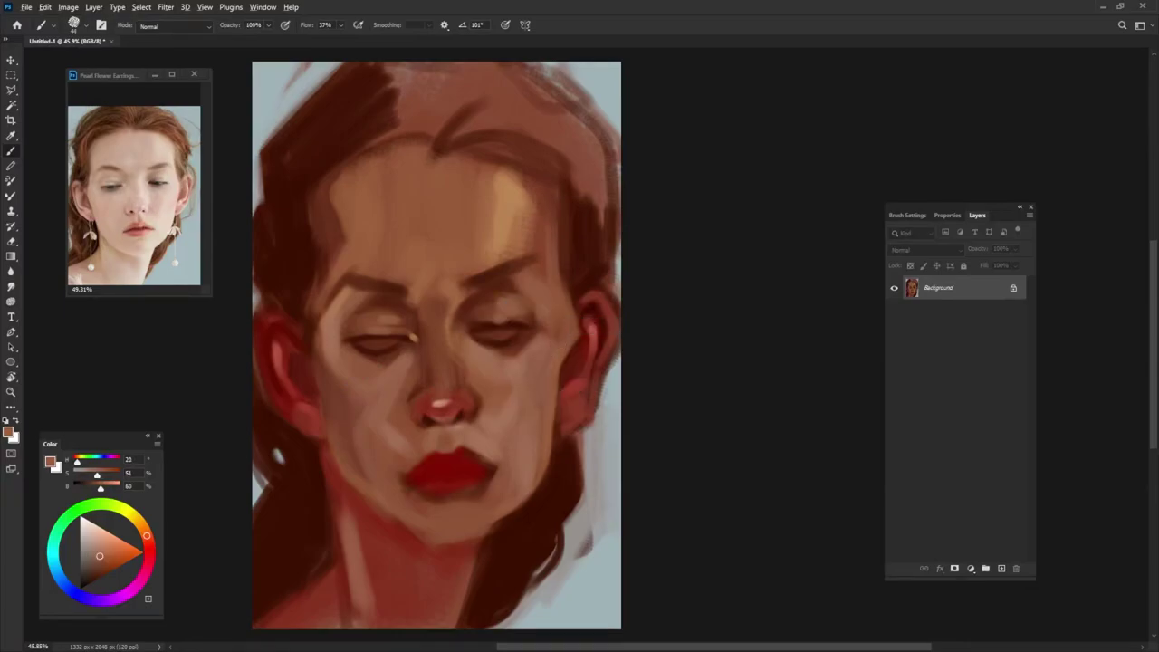
{"action": "left_click", "coordinate": [559, 345], "text": "alt"}
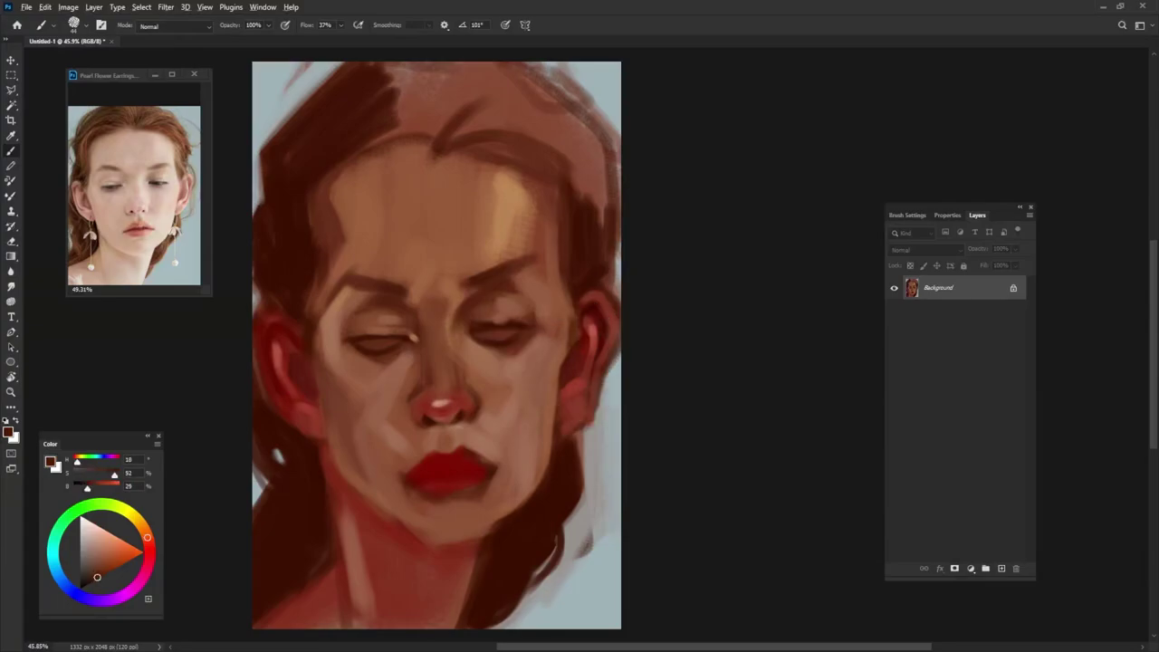
{"action": "left_click", "coordinate": [571, 335], "text": "alt"}
{"action": "left_click_drag", "start_coordinate": [571, 337], "coordinate": [564, 367]}
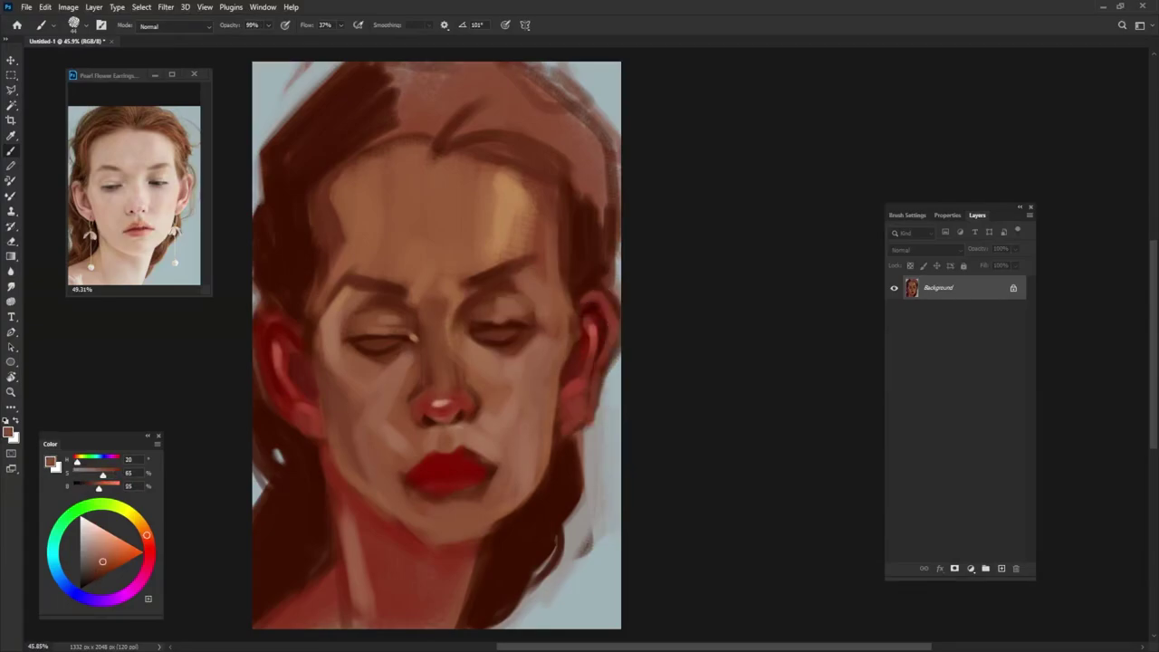
{"action": "left_click_drag", "start_coordinate": [556, 415], "coordinate": [555, 439]}
{"action": "left_click", "coordinate": [543, 376], "text": "alt"}
{"action": "left_click_drag", "start_coordinate": [562, 366], "coordinate": [554, 442]}
{"action": "left_click", "coordinate": [553, 384], "text": "alt"}
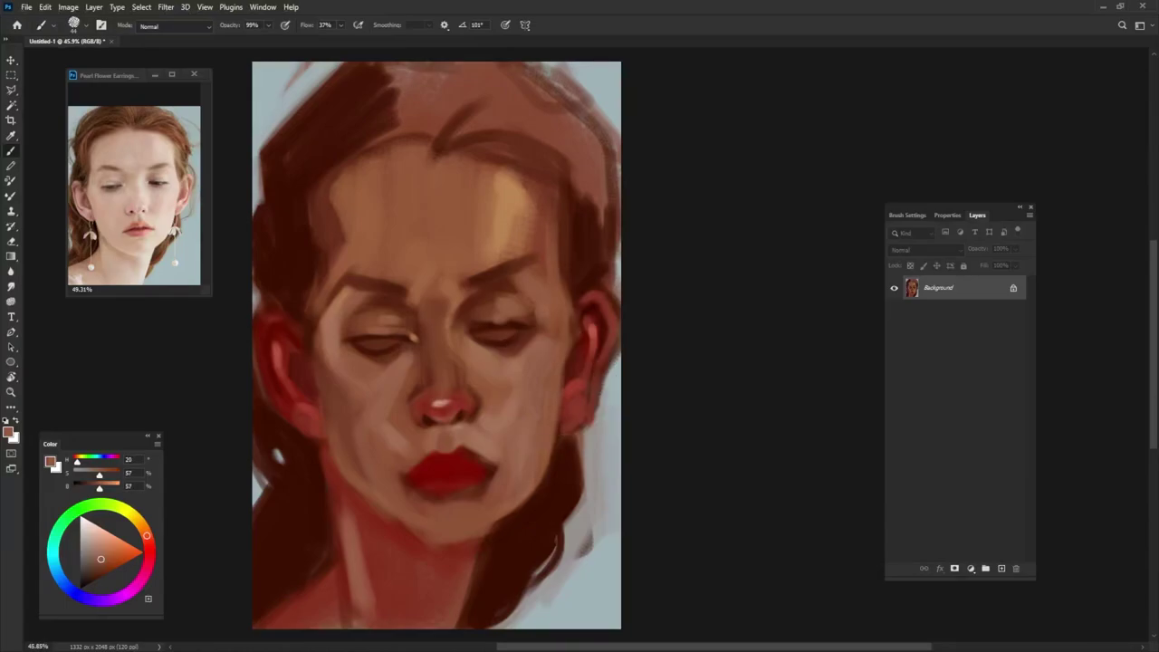
- Pick a very dark red and shrink the brush to 22 px for the lips
{"action": "left_click", "coordinate": [150, 547]}
{"action": "left_click_drag", "start_coordinate": [110, 566], "coordinate": [90, 581]}
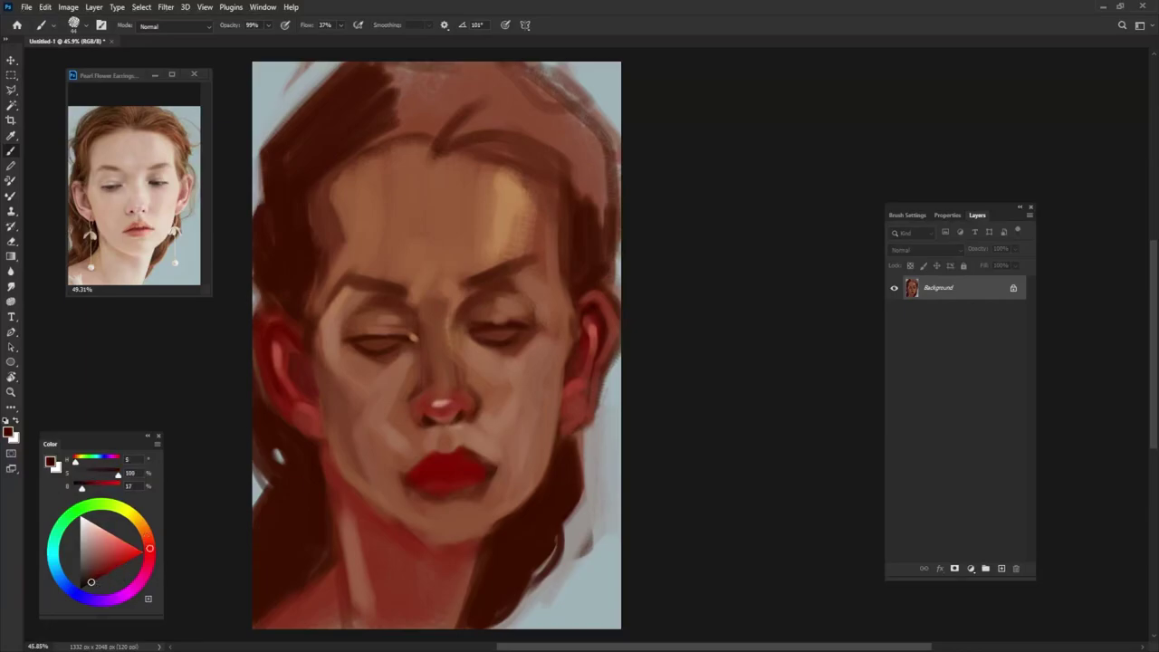
{"action": "right_click", "coordinate": [466, 453], "text": "alt"}
{"action": "right_click", "coordinate": [440, 472], "text": "alt"}
- Sample a darker lip red and dab shadow beneath the lower lip
{"action": "left_click", "coordinate": [453, 448], "text": "alt"}
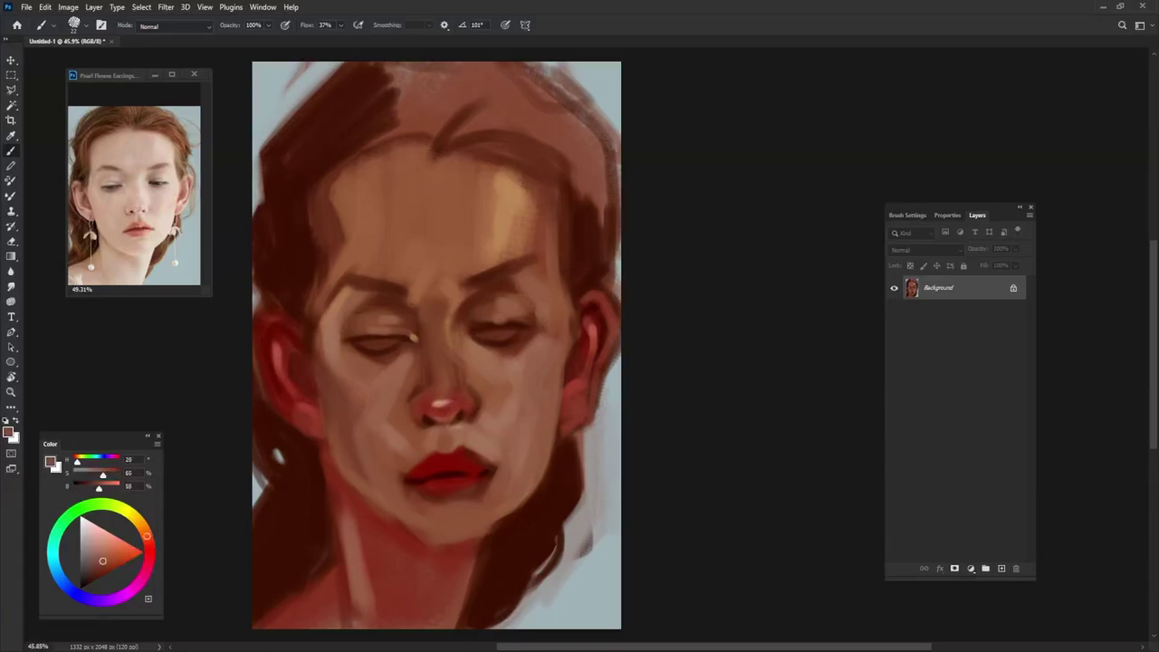
{"action": "left_click", "coordinate": [440, 480], "text": "alt"}
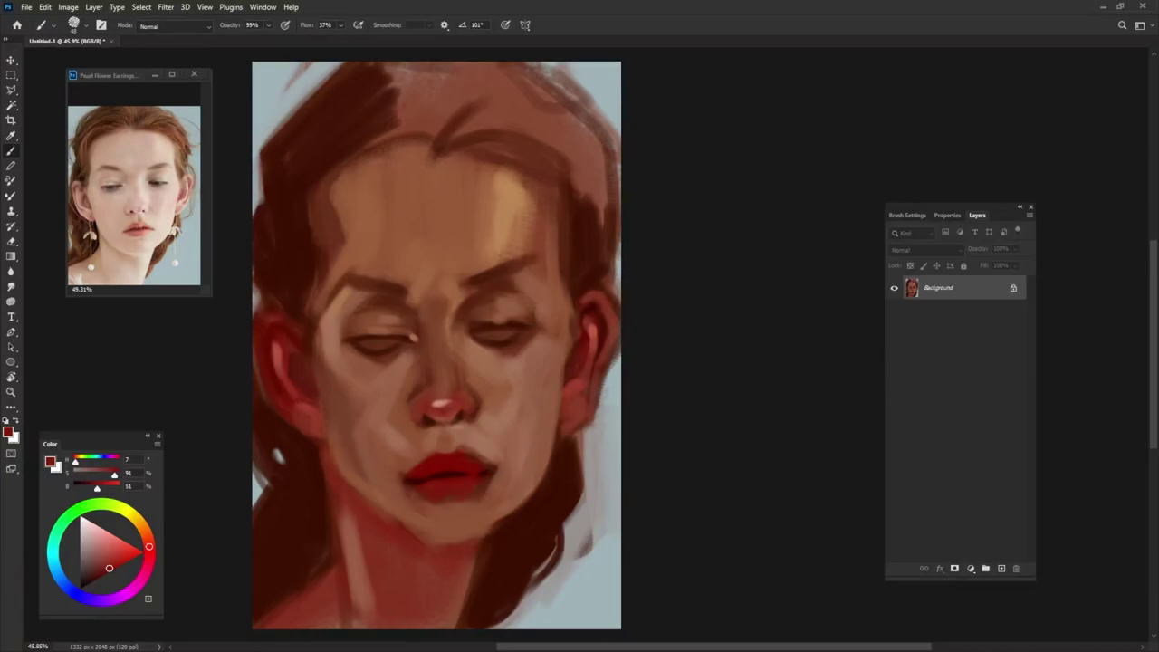
{"action": "left_click", "coordinate": [480, 479], "text": "alt"}
{"action": "left_click", "coordinate": [421, 507]}
{"action": "left_click", "coordinate": [479, 501]}
{"action": "left_click_drag", "start_coordinate": [489, 497], "coordinate": [481, 500]}
- Blend the lip shadow with muted skin tone and soften both lip corners
{"action": "left_click", "coordinate": [449, 521], "text": "alt"}
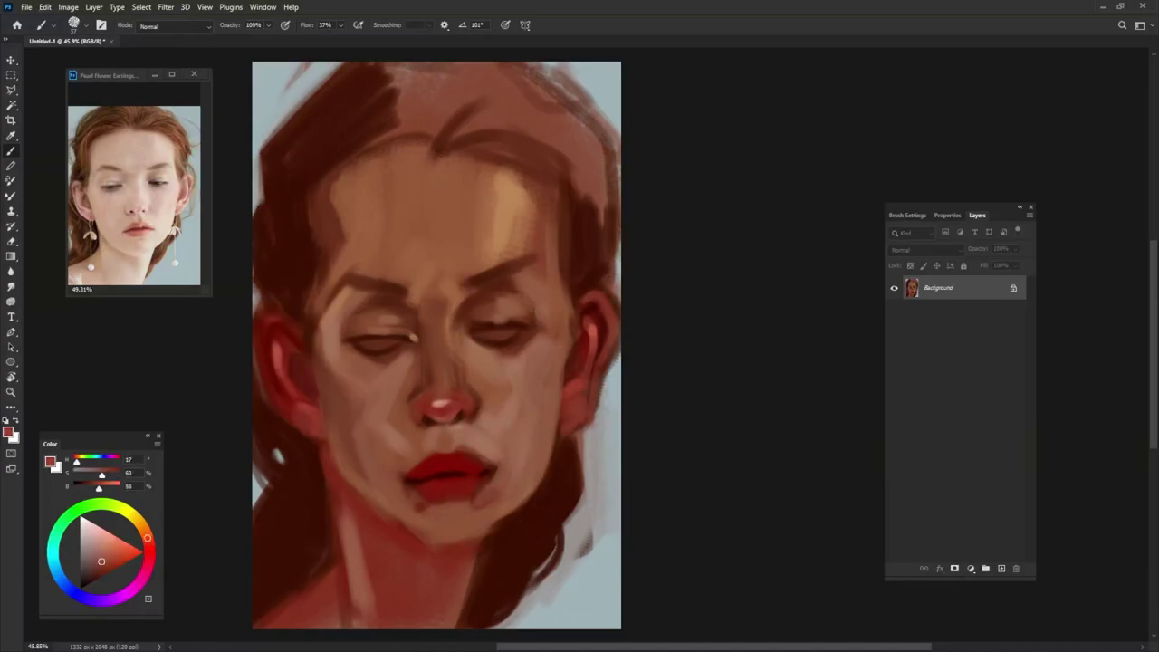
{"action": "left_click", "coordinate": [483, 496]}
{"action": "left_click", "coordinate": [421, 508]}
{"action": "left_click", "coordinate": [449, 521], "text": "alt"}
{"action": "right_click", "coordinate": [414, 497], "text": "alt"}
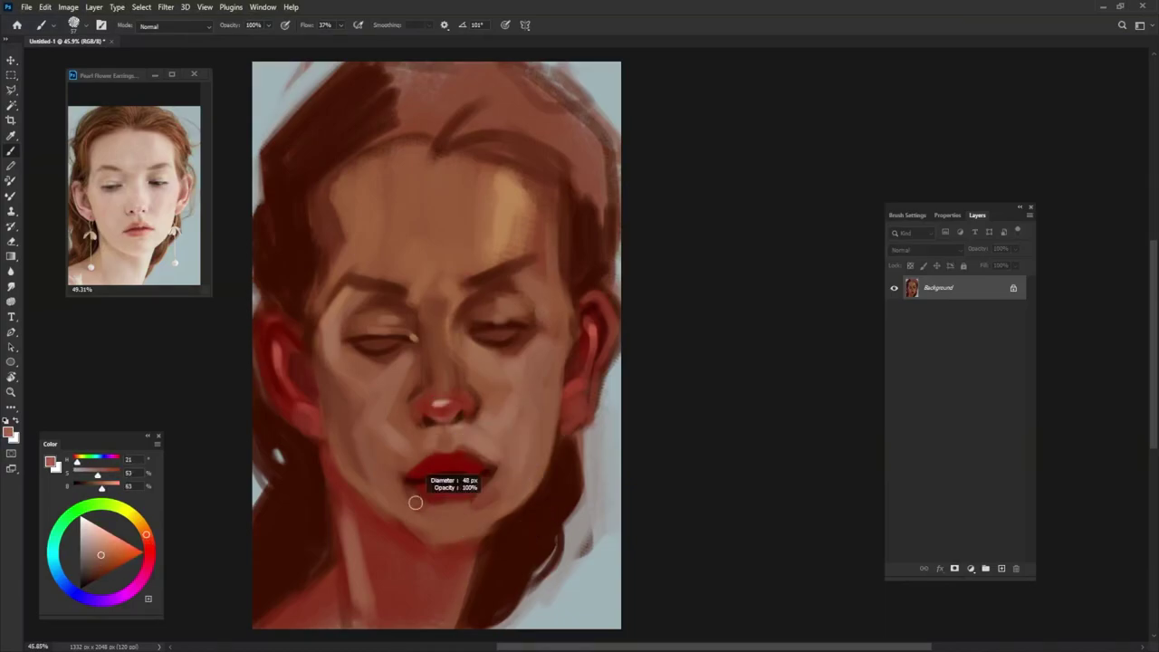
{"action": "left_click", "coordinate": [498, 469]}
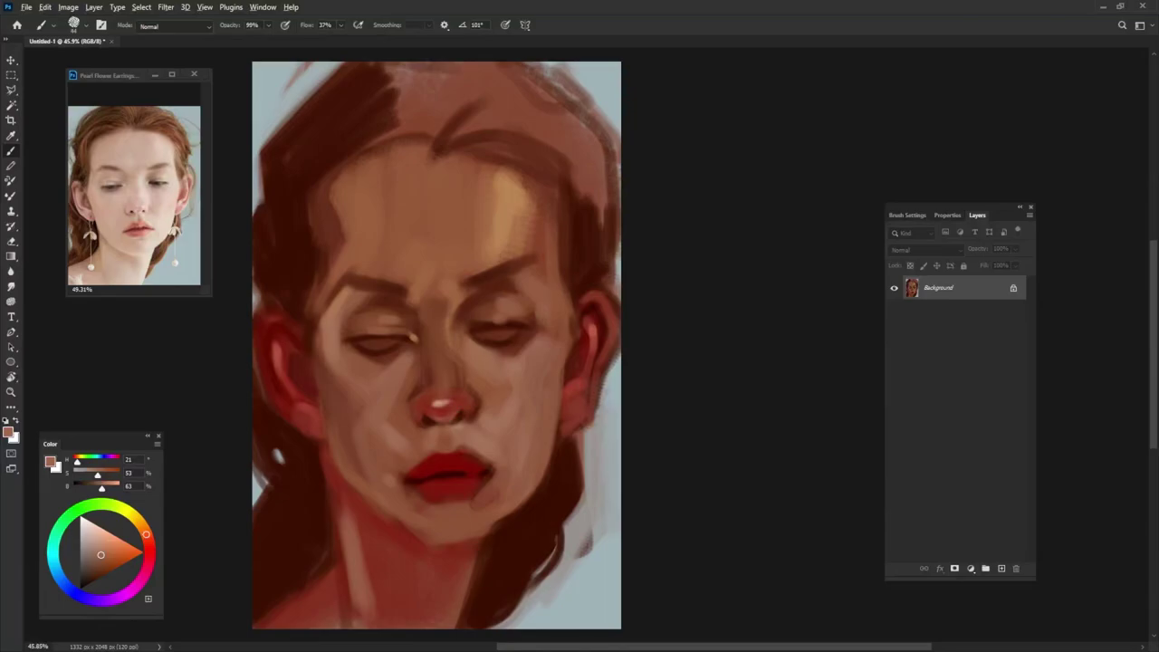
{"action": "left_click", "coordinate": [395, 472]}
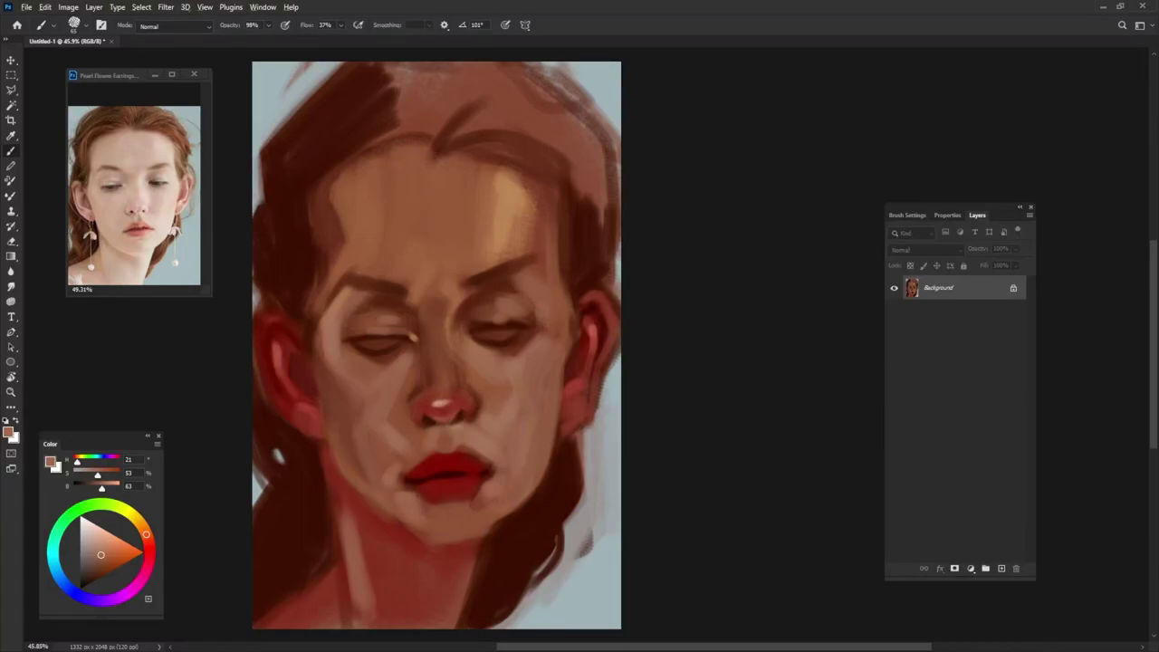
{"action": "right_click", "coordinate": [460, 510], "text": "alt"}
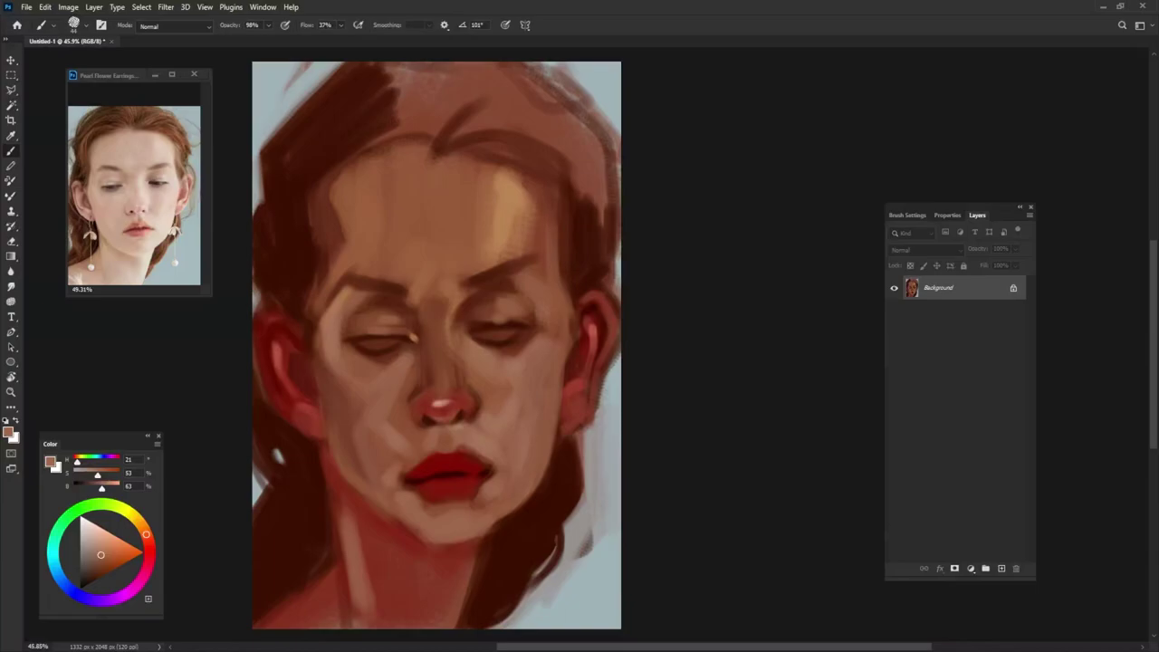
- Paint dark red-brown hair across the forehead and along the right temple
{"action": "left_click", "coordinate": [583, 259], "text": "alt"}
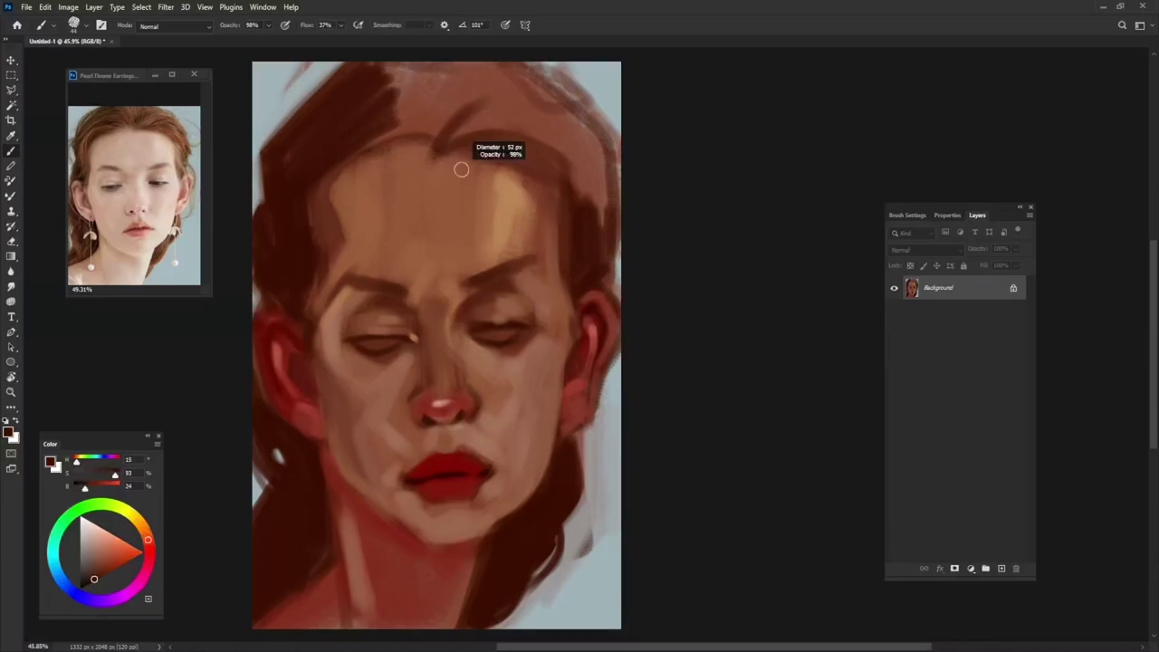
{"action": "left_click_drag", "start_coordinate": [433, 179], "coordinate": [496, 139]}
{"action": "mouse_move", "coordinate": [422, 159]}
{"action": "left_mouse_down"}
{"action": "mouse_move", "coordinate": [349, 172]}
{"action": "mouse_move", "coordinate": [321, 194]}
{"action": "mouse_move", "coordinate": [315, 237]}
{"action": "left_mouse_up"}
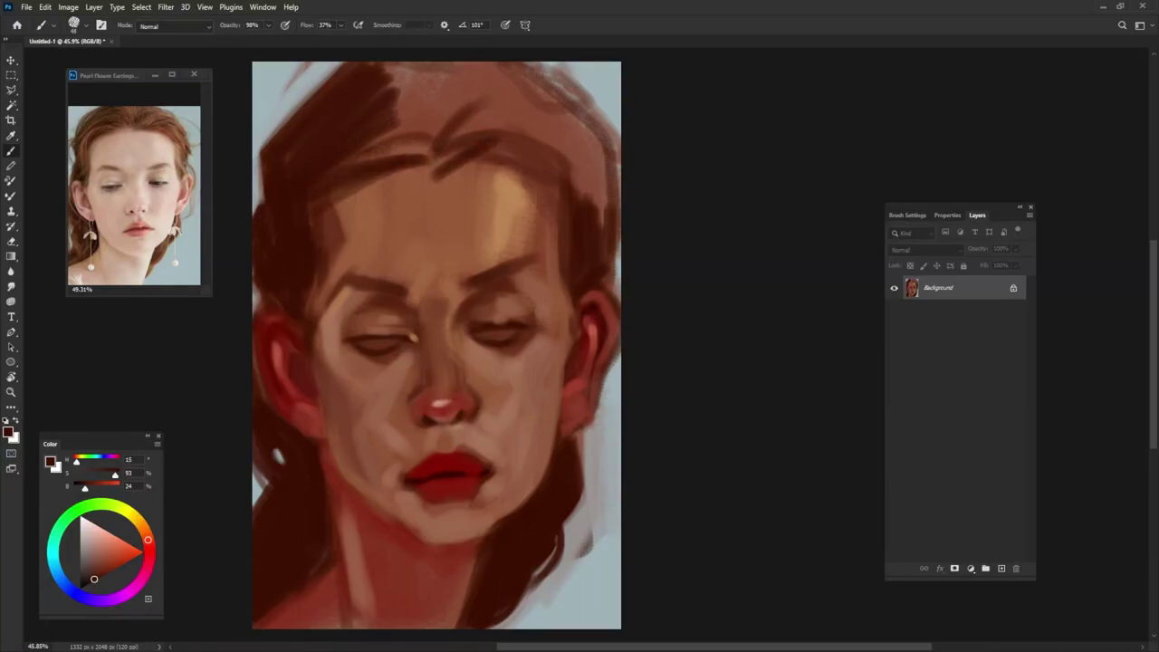
{"action": "left_click", "coordinate": [320, 272]}
{"action": "mouse_move", "coordinate": [472, 159]}
{"action": "left_mouse_down"}
{"action": "mouse_move", "coordinate": [549, 185]}
{"action": "mouse_move", "coordinate": [565, 205]}
{"action": "left_mouse_up"}
{"action": "mouse_move", "coordinate": [514, 166]}
{"action": "left_mouse_down"}
{"action": "mouse_move", "coordinate": [557, 193]}
{"action": "mouse_move", "coordinate": [566, 239]}
{"action": "left_mouse_up"}
{"action": "left_click_drag", "start_coordinate": [565, 282], "coordinate": [569, 303]}
{"action": "left_click_drag", "start_coordinate": [542, 201], "coordinate": [559, 245]}
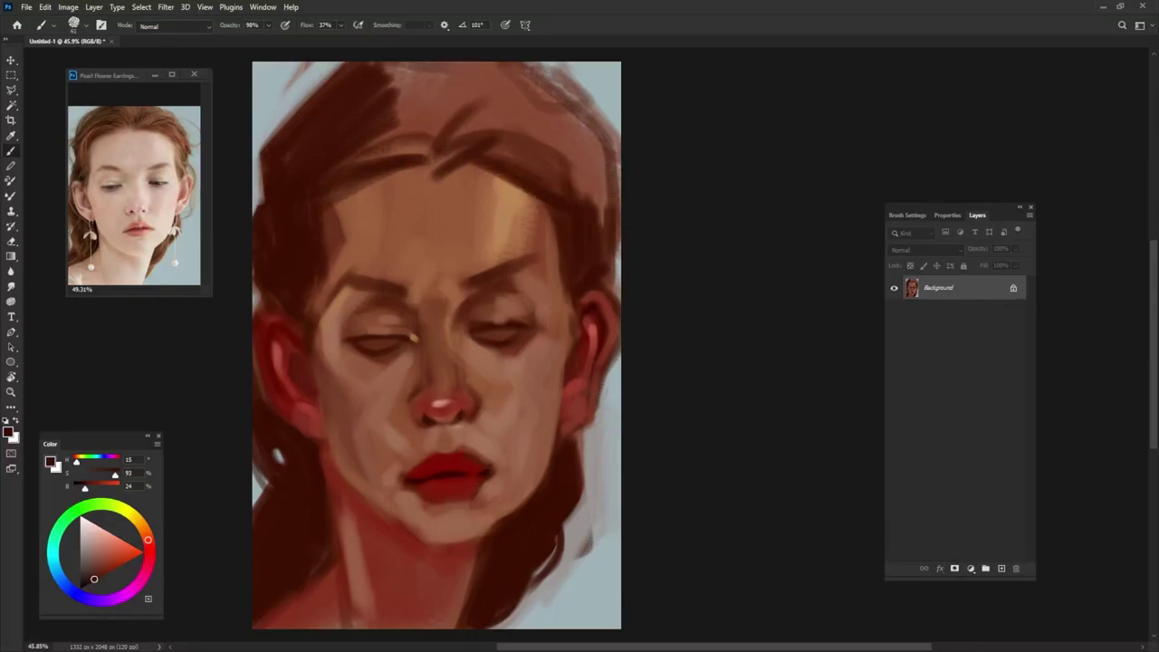
- Darken the hair along the parting and fill in dark hair above it
{"action": "left_click_drag", "start_coordinate": [385, 83], "coordinate": [413, 148]}
{"action": "mouse_move", "coordinate": [413, 130]}
{"action": "left_mouse_down"}
{"action": "mouse_move", "coordinate": [335, 169]}
{"action": "mouse_move", "coordinate": [375, 157]}
{"action": "left_mouse_up"}
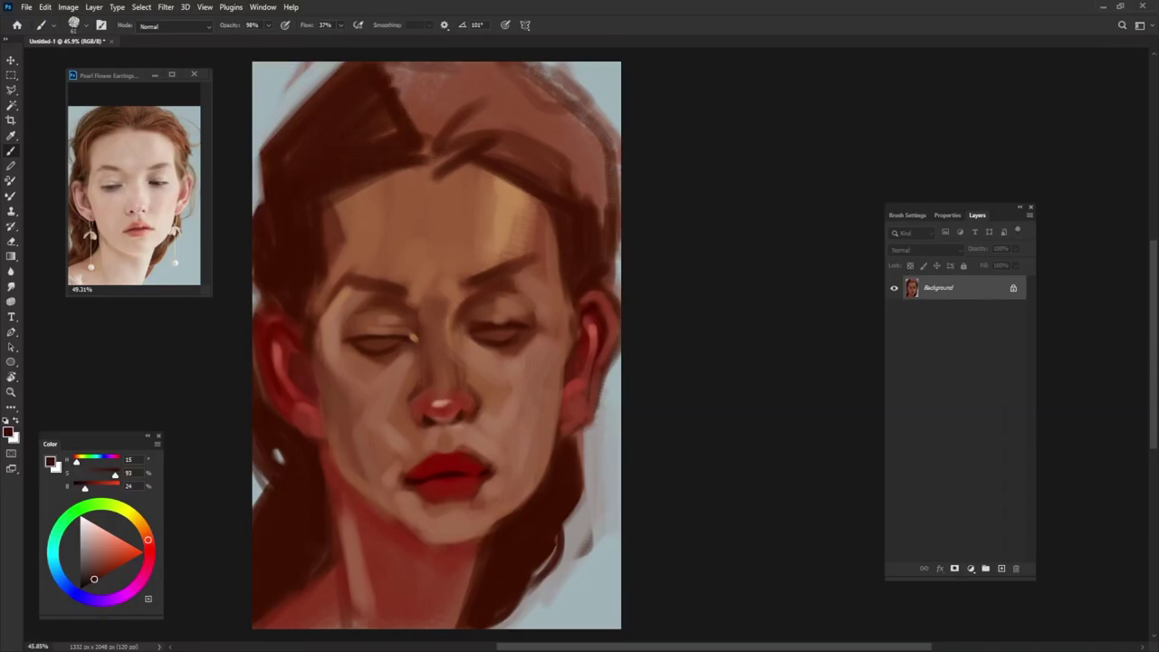
{"action": "left_click_drag", "start_coordinate": [391, 64], "coordinate": [425, 152]}
{"action": "mouse_move", "coordinate": [446, 64]}
{"action": "left_mouse_down"}
{"action": "mouse_move", "coordinate": [437, 150]}
{"action": "mouse_move", "coordinate": [425, 107]}
{"action": "left_mouse_up"}
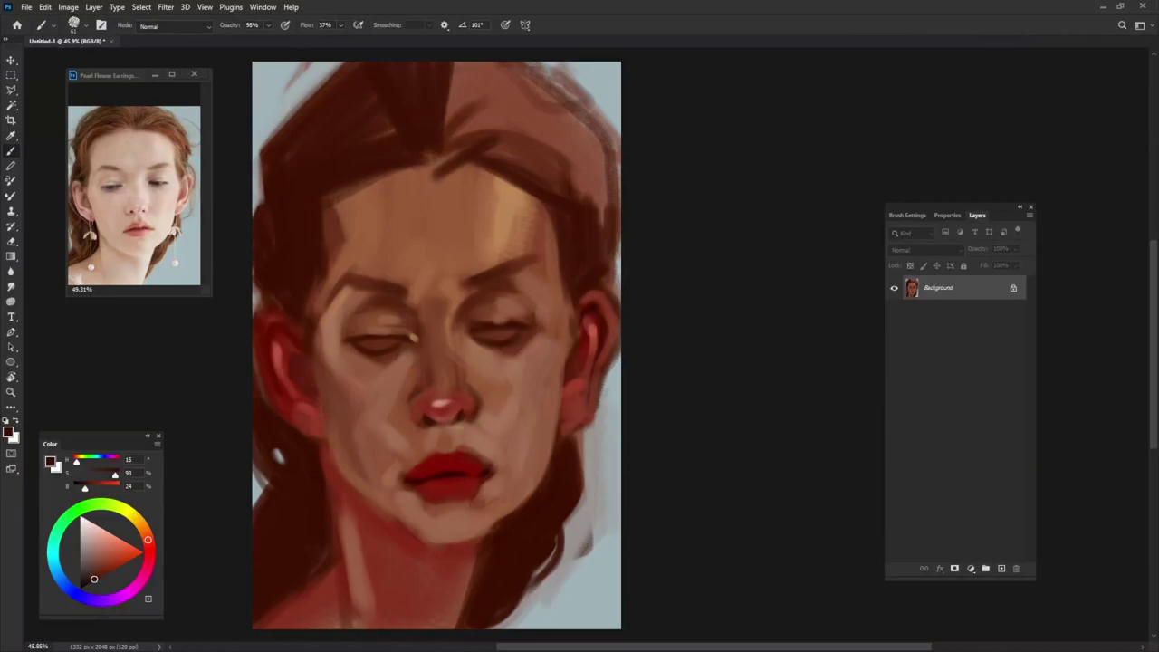
{"action": "left_click_drag", "start_coordinate": [496, 65], "coordinate": [449, 156]}
{"action": "left_click_drag", "start_coordinate": [520, 82], "coordinate": [435, 163]}
{"action": "mouse_move", "coordinate": [494, 63]}
{"action": "left_mouse_down"}
{"action": "mouse_move", "coordinate": [451, 112]}
{"action": "mouse_move", "coordinate": [503, 136]}
{"action": "mouse_move", "coordinate": [489, 156]}
{"action": "mouse_move", "coordinate": [560, 192]}
{"action": "left_mouse_up"}
- Darken the right side of the hair and tidy its edge with grey-blue background colour
{"action": "left_click_drag", "start_coordinate": [542, 118], "coordinate": [588, 198]}
{"action": "mouse_move", "coordinate": [554, 91]}
{"action": "left_mouse_down"}
{"action": "mouse_move", "coordinate": [596, 201]}
{"action": "mouse_move", "coordinate": [598, 190]}
{"action": "left_mouse_up"}
{"action": "mouse_move", "coordinate": [526, 63]}
{"action": "left_mouse_down"}
{"action": "mouse_move", "coordinate": [602, 172]}
{"action": "mouse_move", "coordinate": [594, 145]}
{"action": "mouse_move", "coordinate": [605, 249]}
{"action": "mouse_move", "coordinate": [580, 127]}
{"action": "mouse_move", "coordinate": [609, 169]}
{"action": "left_mouse_up"}
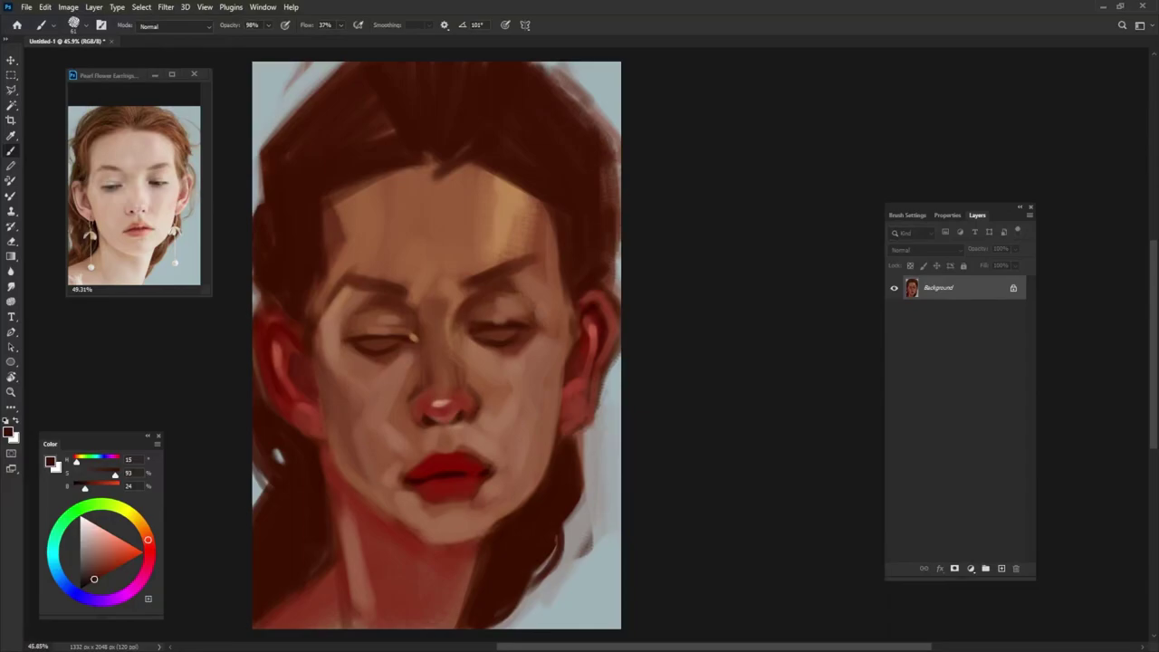
{"action": "right_click", "coordinate": [612, 209], "text": "alt"}
{"action": "left_click", "coordinate": [612, 209], "text": "alt"}
{"action": "mouse_move", "coordinate": [593, 75]}
{"action": "left_mouse_down"}
{"action": "mouse_move", "coordinate": [570, 104]}
{"action": "mouse_move", "coordinate": [607, 136]}
{"action": "mouse_move", "coordinate": [619, 174]}
{"action": "mouse_move", "coordinate": [614, 268]}
{"action": "left_mouse_up"}
{"action": "left_click", "coordinate": [584, 253], "text": "alt"}
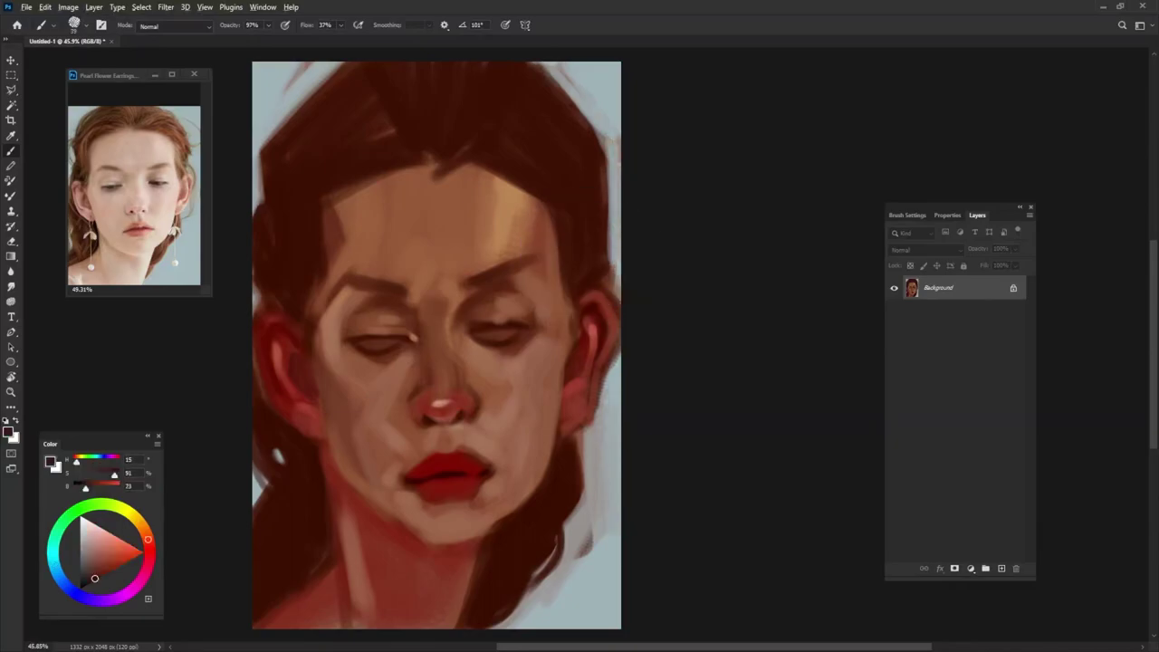
{"action": "right_click", "coordinate": [597, 239], "text": "alt"}
{"action": "left_click_drag", "start_coordinate": [608, 186], "coordinate": [618, 268]}
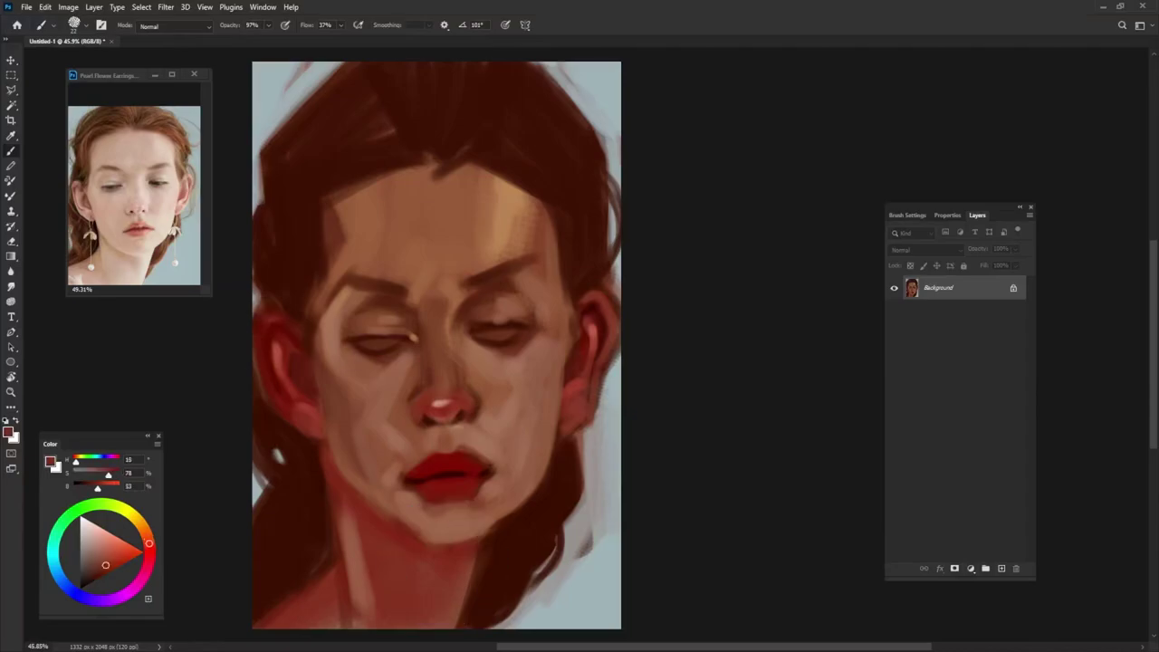
- Paint reddish shadow strokes down the neck below the chin
{"action": "left_click_drag", "start_coordinate": [496, 533], "coordinate": [486, 621]}
{"action": "key", "text": "9"}
{"action": "key", "text": "4"}
{"action": "mouse_move", "coordinate": [493, 536]}
{"action": "left_mouse_down"}
{"action": "mouse_move", "coordinate": [474, 625]}
{"action": "mouse_move", "coordinate": [453, 585]}
{"action": "left_mouse_up"}
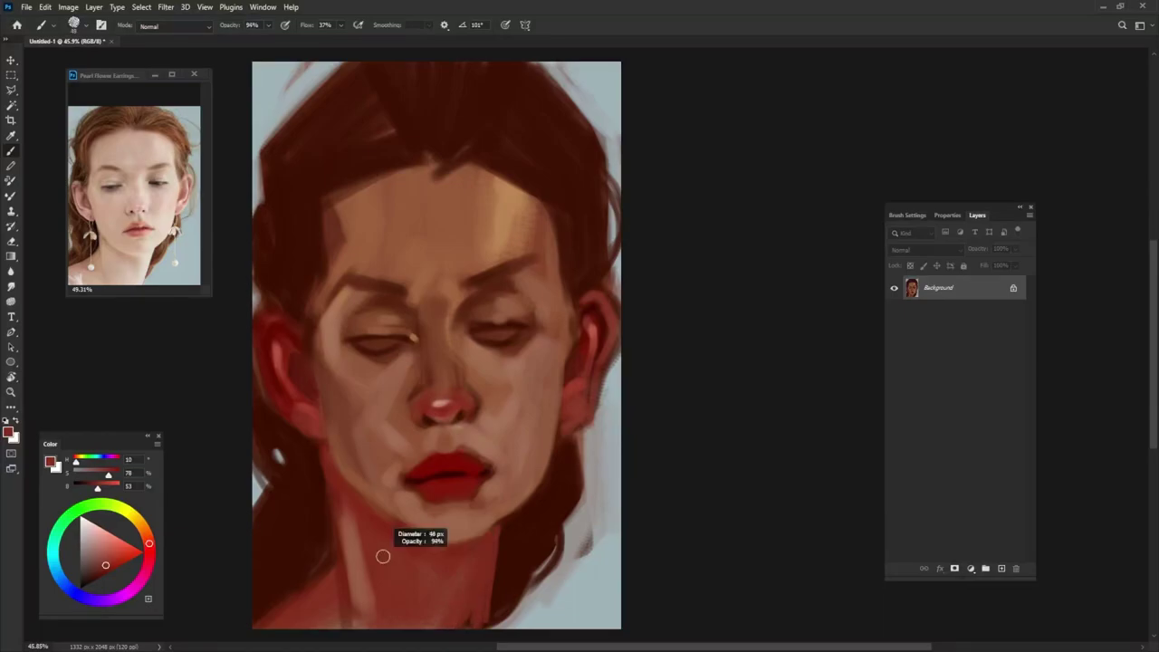
{"action": "left_click", "coordinate": [296, 375], "text": "alt"}
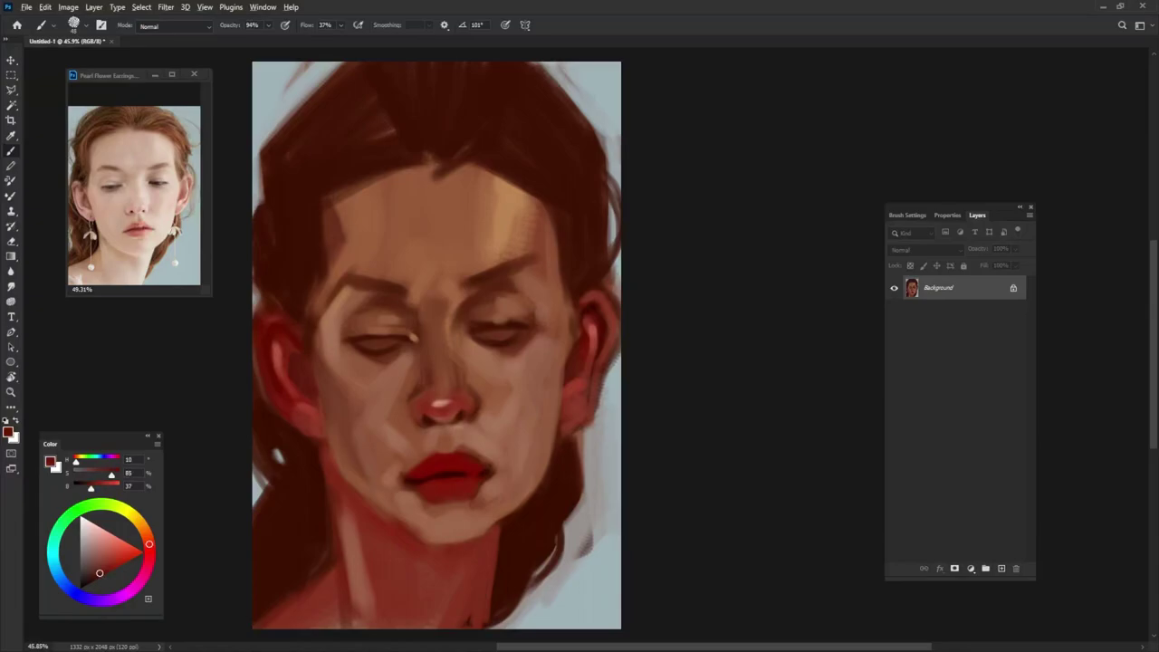
{"action": "key", "text": "9"}
{"action": "key", "text": "3"}
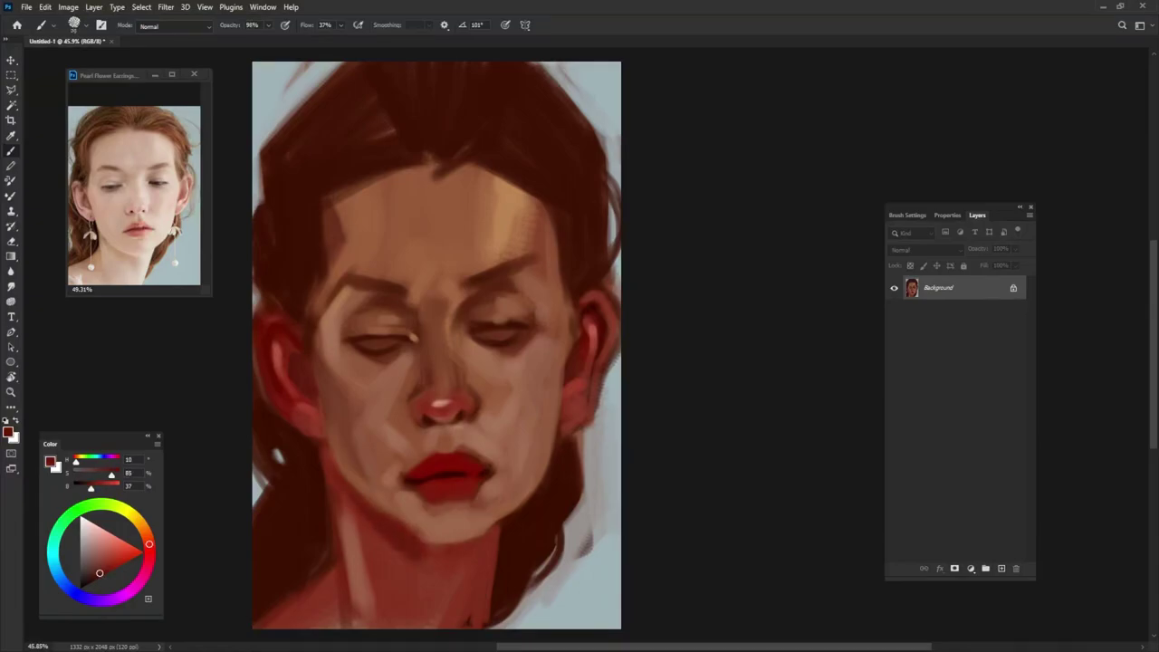
{"action": "key", "text": "9"}
{"action": "key", "text": "8"}
- Add darker red shading strokes on the left side of the neck
{"action": "left_click_drag", "start_coordinate": [395, 568], "coordinate": [440, 547]}
{"action": "left_click_drag", "start_coordinate": [362, 507], "coordinate": [349, 573]}
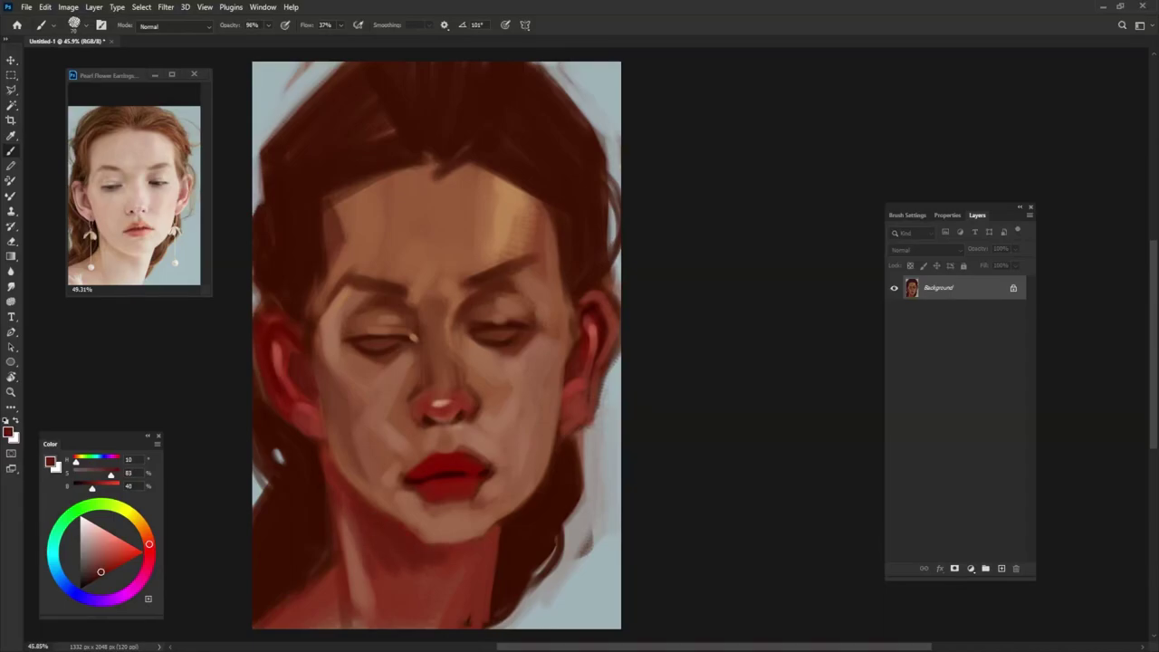
{"action": "key", "text": "9"}
{"action": "key", "text": "6"}
{"action": "left_click", "coordinate": [399, 544], "text": "alt"}
{"action": "left_click", "coordinate": [365, 535], "text": "alt"}
{"action": "key", "text": "9"}
{"action": "key", "text": "9"}
- Brush a soft light peach highlight onto the upper-right forehead
{"action": "left_click", "coordinate": [359, 587], "text": "alt"}
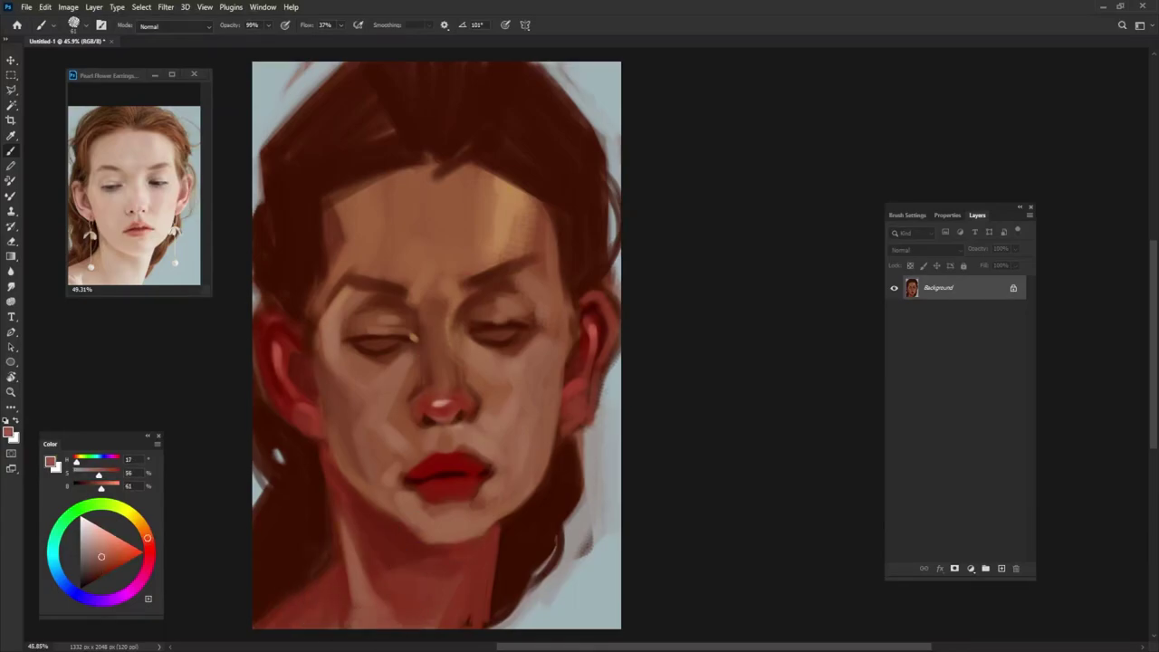
{"action": "left_click", "coordinate": [435, 525], "text": "alt"}
{"action": "left_click", "coordinate": [505, 209]}
{"action": "key", "text": "9"}
{"action": "key", "text": "8"}
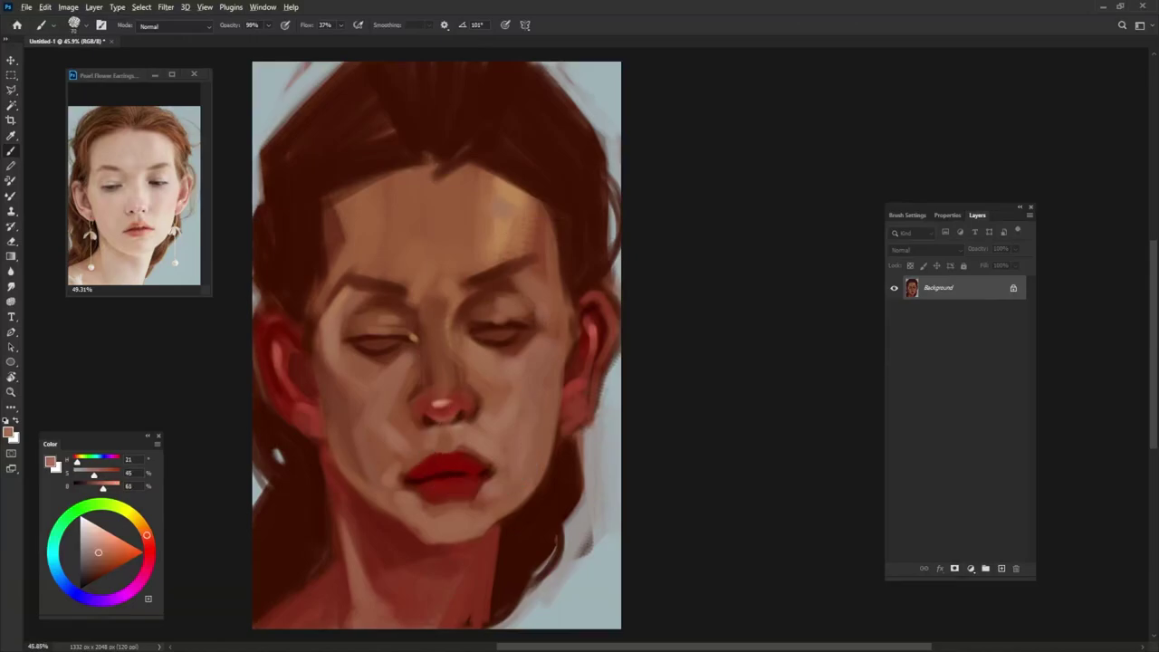
{"action": "left_click", "coordinate": [504, 209], "text": "alt"}
{"action": "left_click_drag", "start_coordinate": [487, 217], "coordinate": [500, 208]}
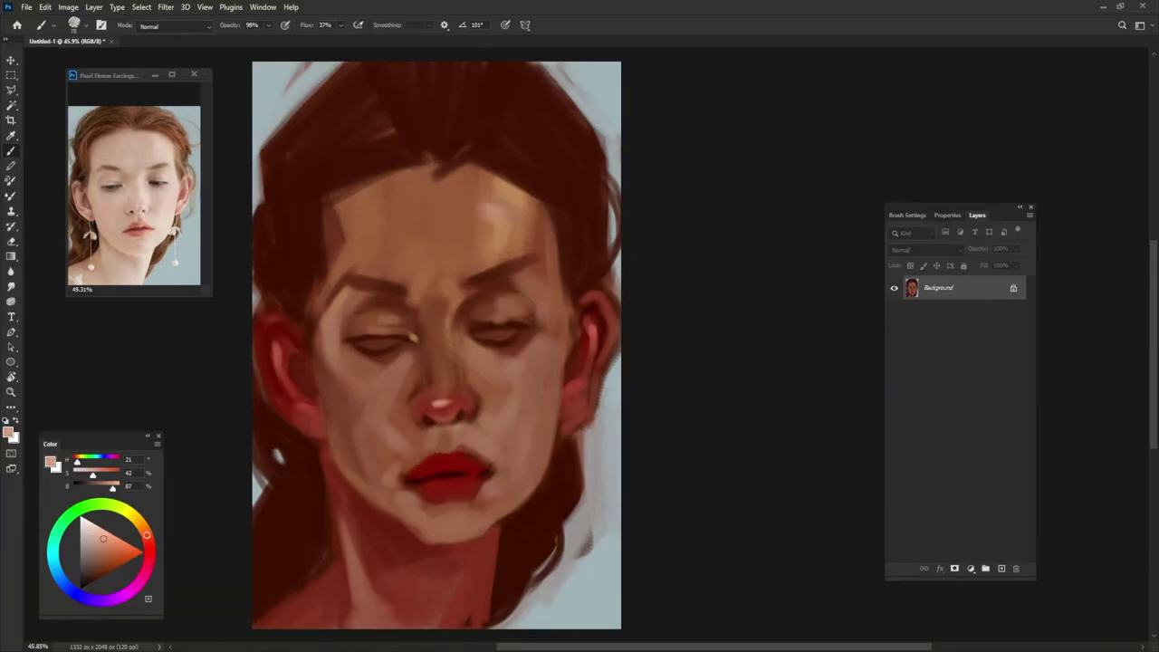
{"action": "key", "text": "9"}
{"action": "key", "text": "9"}
{"action": "key", "text": "0"}
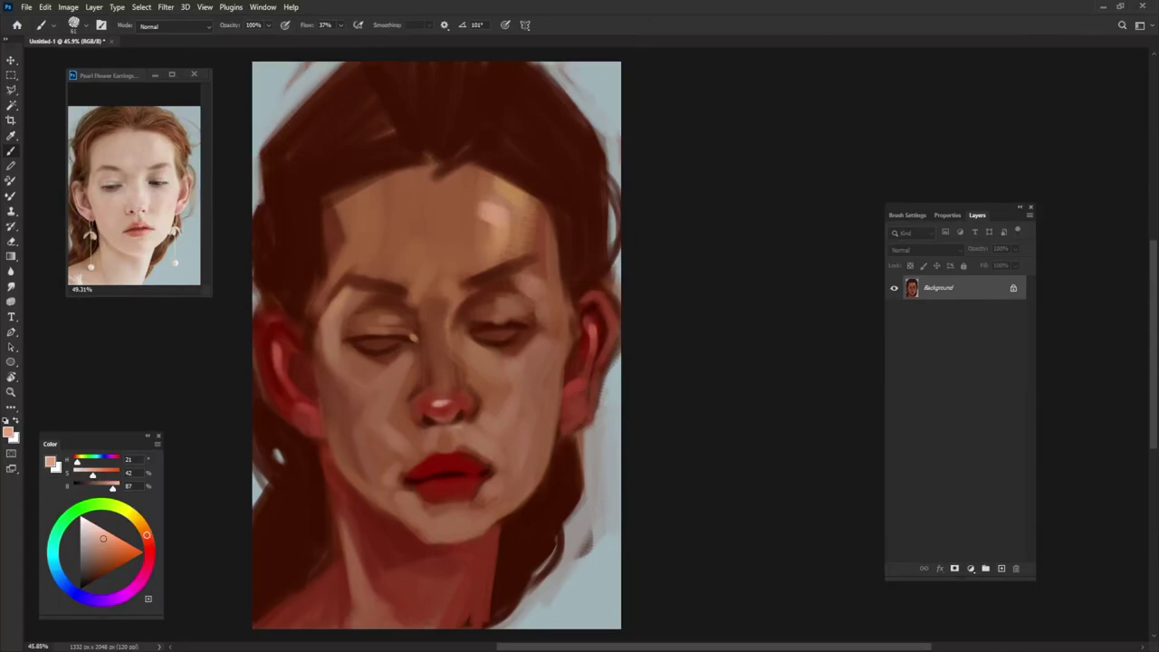
- Shrink the brush to 48 px, lighten the eyelid and highlight the nose bridge
{"action": "left_click_drag", "start_coordinate": [516, 334], "coordinate": [502, 334]}
{"action": "left_click", "coordinate": [502, 337], "text": "alt"}
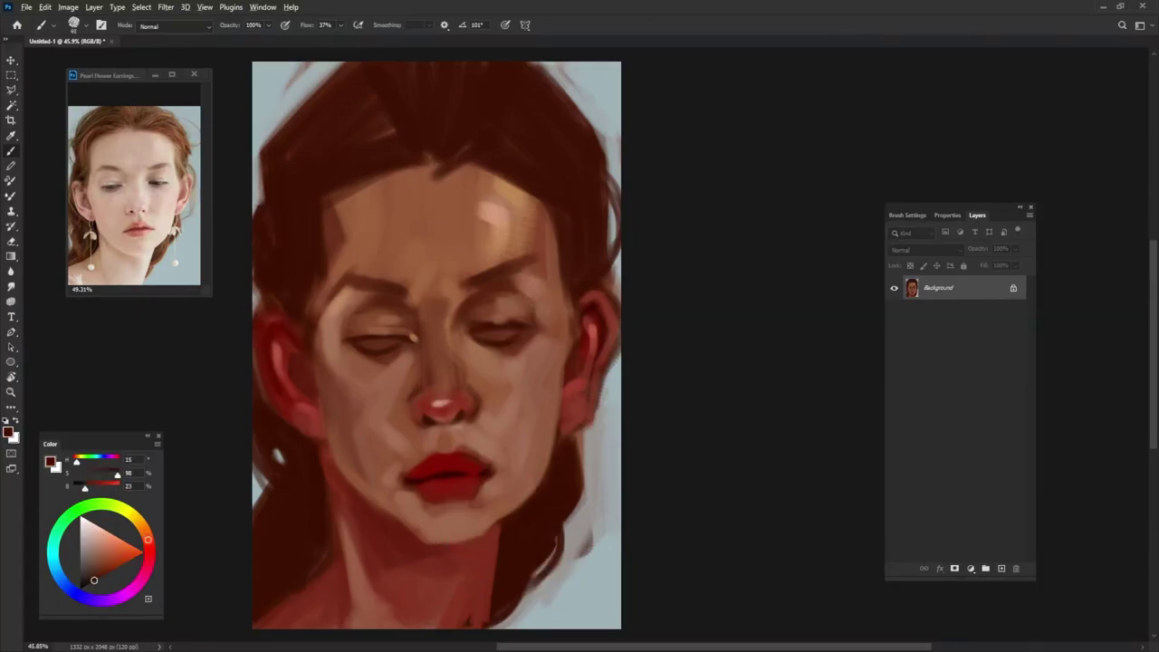
{"action": "left_click", "coordinate": [495, 332], "text": "alt"}
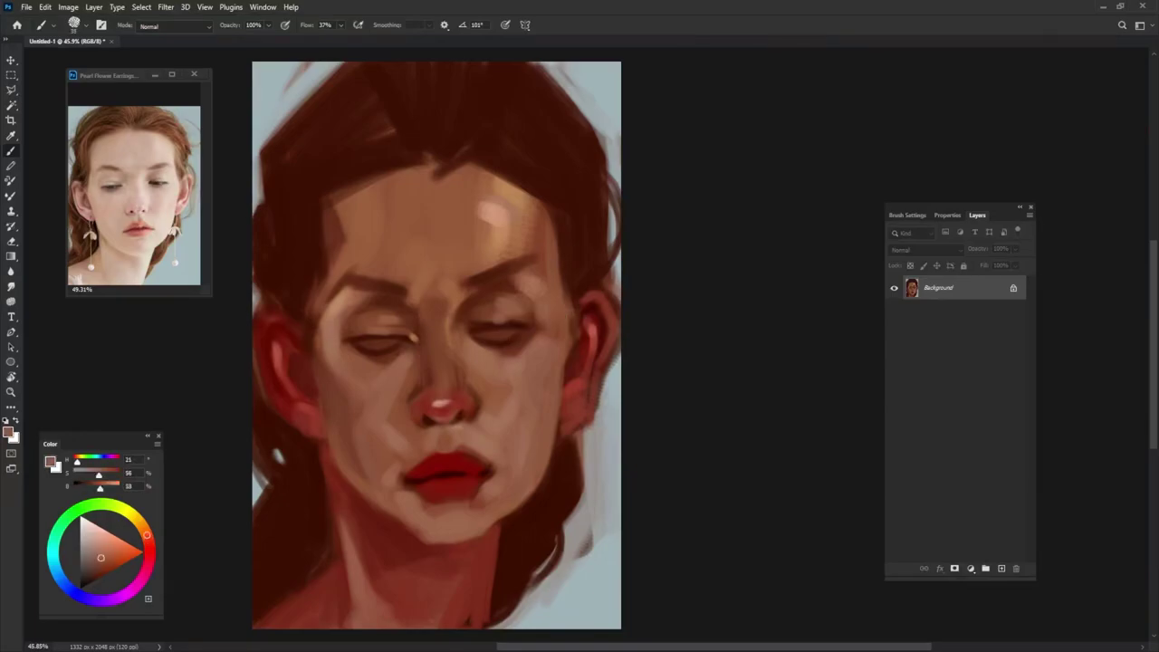
{"action": "left_click_drag", "start_coordinate": [382, 347], "coordinate": [364, 341]}
{"action": "left_click", "coordinate": [516, 339], "text": "alt"}
{"action": "left_click", "coordinate": [442, 373], "text": "alt"}
{"action": "left_click_drag", "start_coordinate": [430, 381], "coordinate": [412, 360]}
- Add light skin strokes on the nose bridge, under the eye and at the inner eye corner
{"action": "left_click", "coordinate": [417, 369], "text": "alt"}
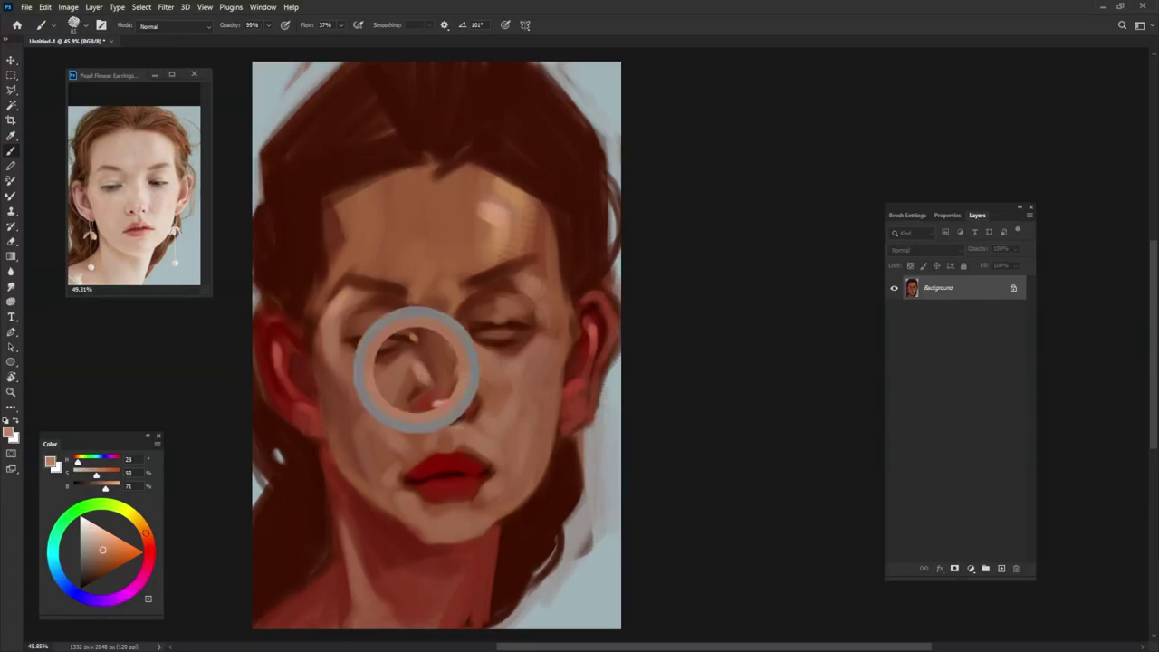
{"action": "key", "text": "bracketleft"}
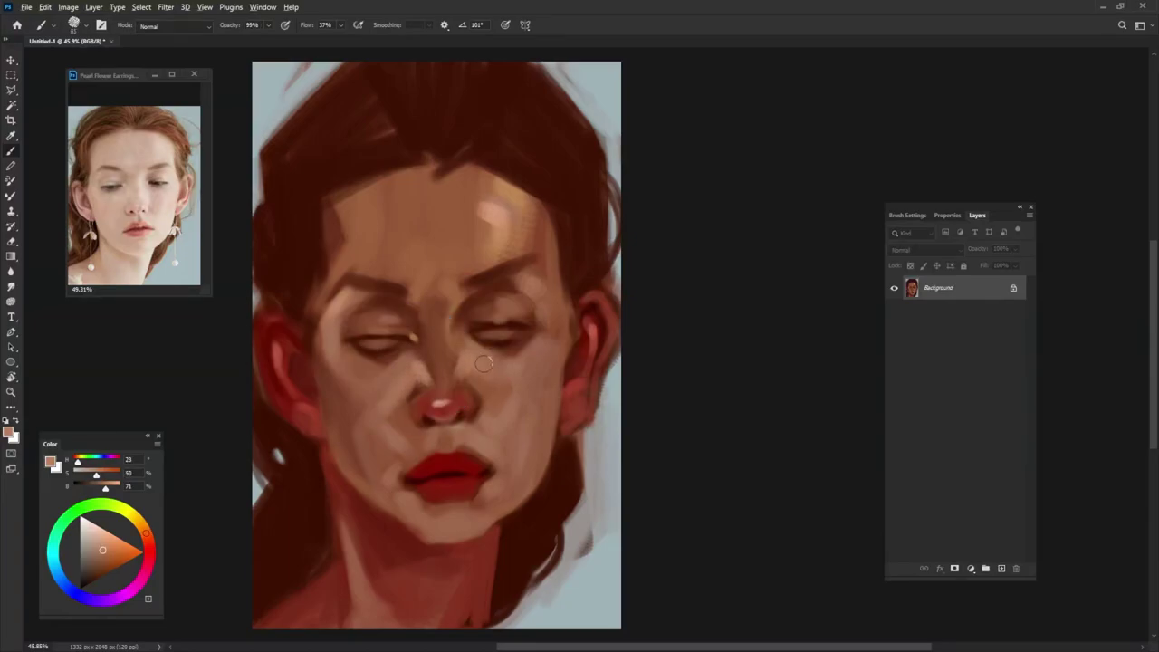
{"action": "key", "text": "bracketleft"}
{"action": "key", "text": "0"}
{"action": "right_click", "coordinate": [450, 360], "text": "alt"}
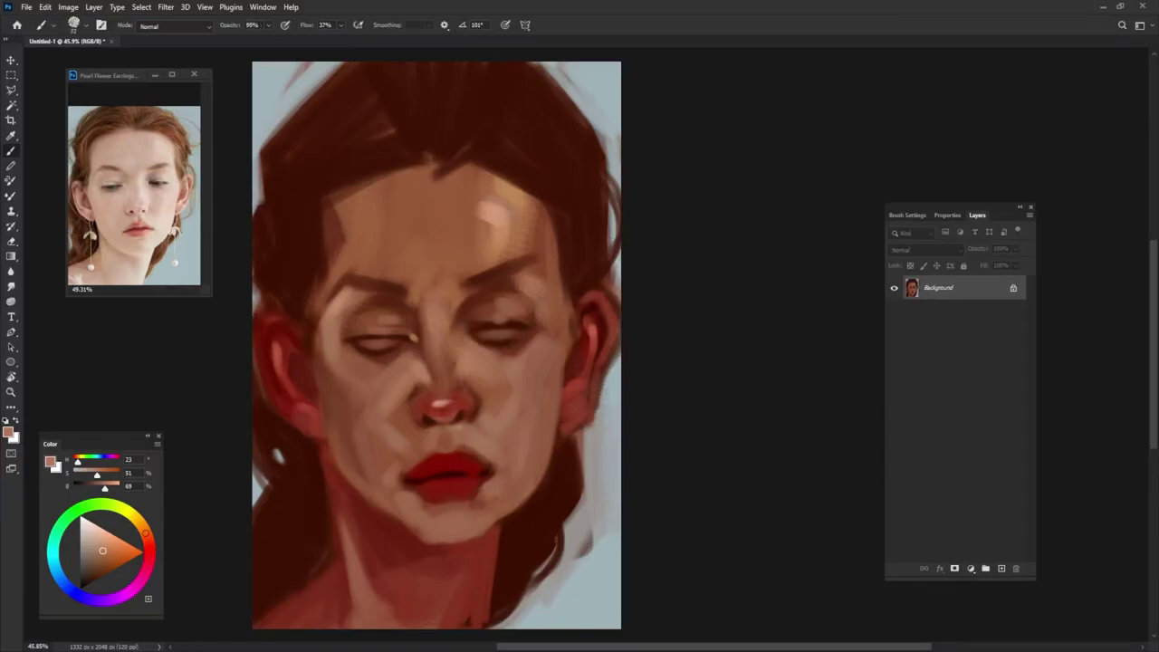
{"action": "left_click", "coordinate": [475, 335], "text": "alt"}
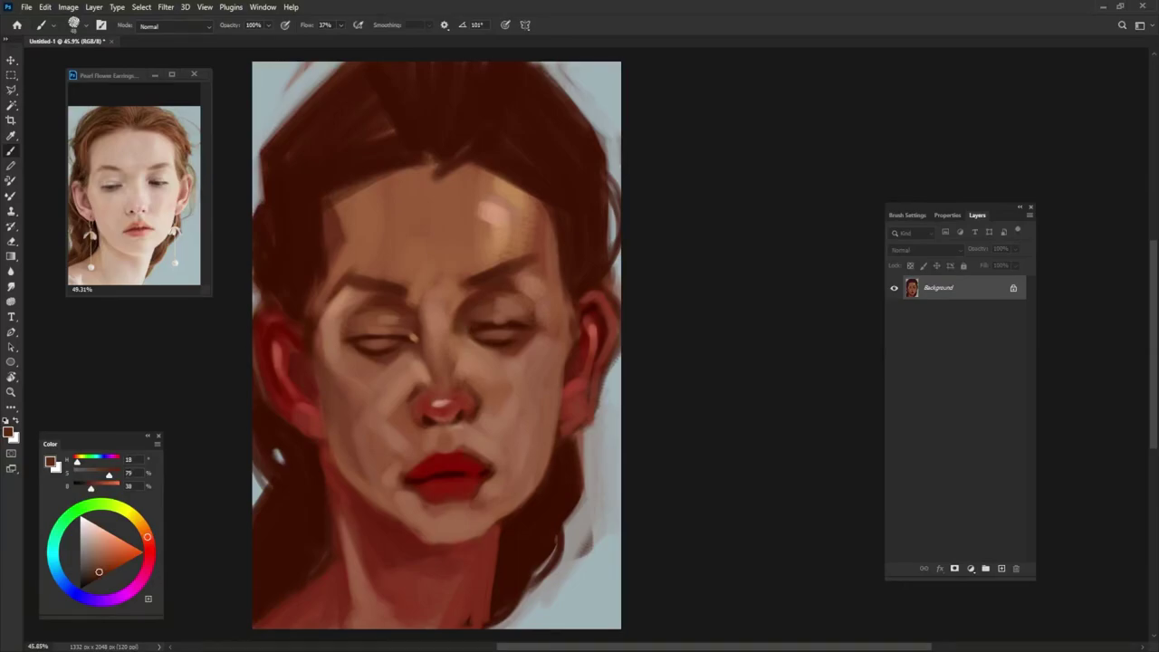
{"action": "left_click", "coordinate": [466, 350], "text": "alt"}
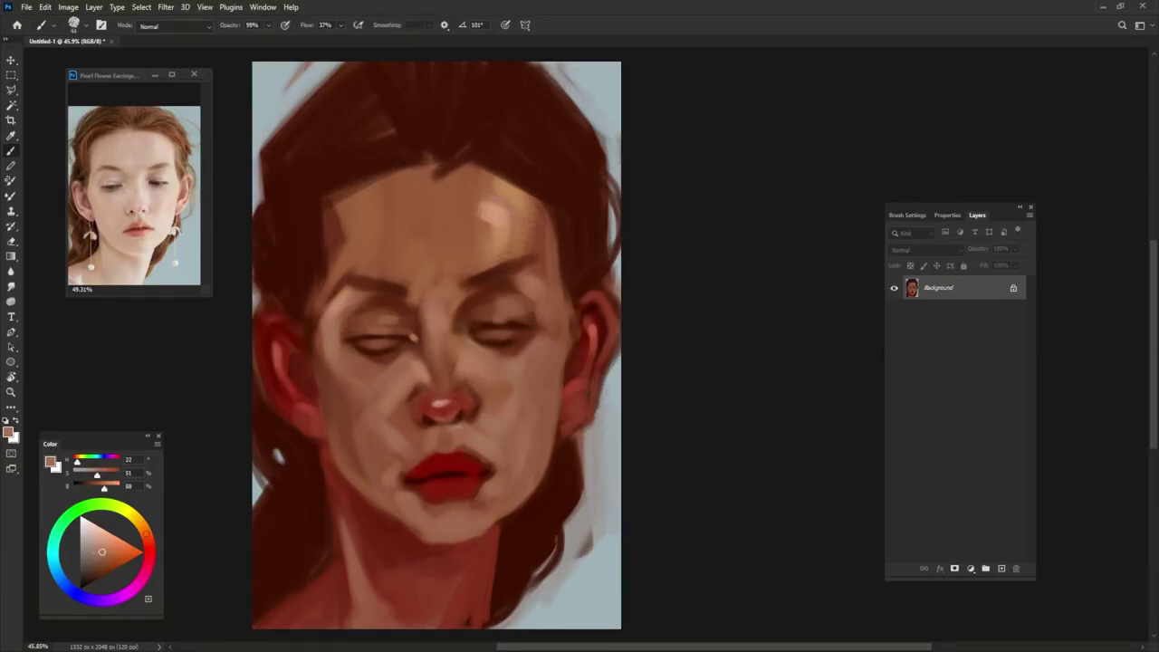
{"action": "left_click", "coordinate": [93, 538]}
{"action": "key", "text": "0"}
{"action": "left_click_drag", "start_coordinate": [462, 333], "coordinate": [473, 326]}
{"action": "left_click_drag", "start_coordinate": [398, 338], "coordinate": [414, 339]}
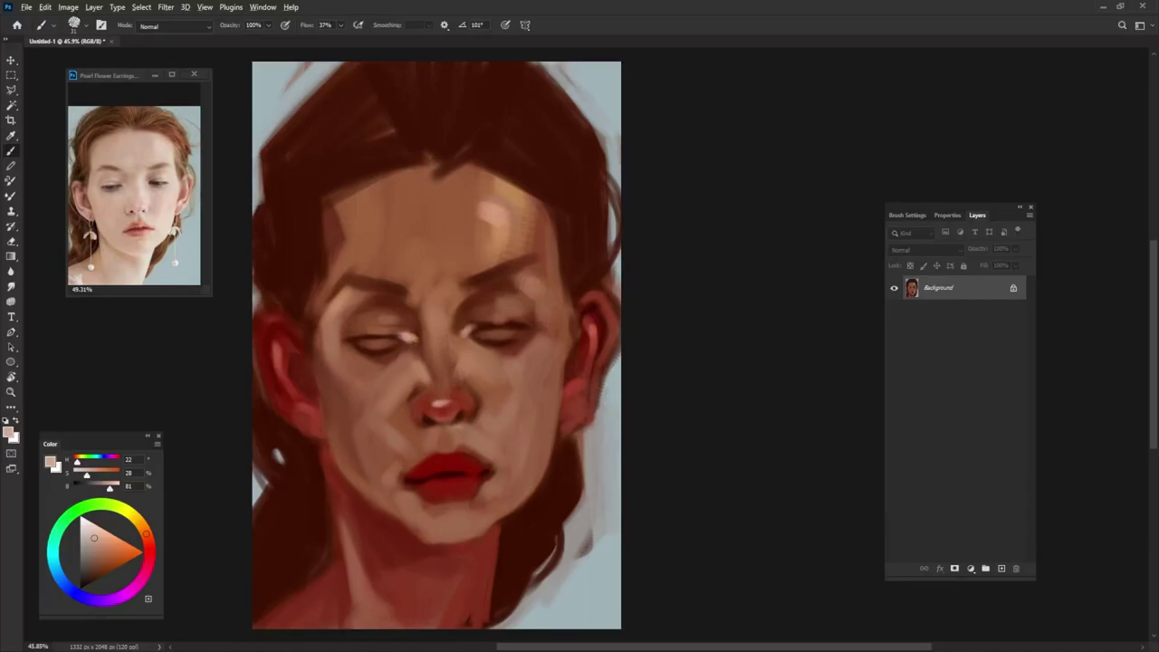
- Paint very dark brown lines along both lower lids and the left upper lid
{"action": "left_click", "coordinate": [408, 341], "text": "alt"}
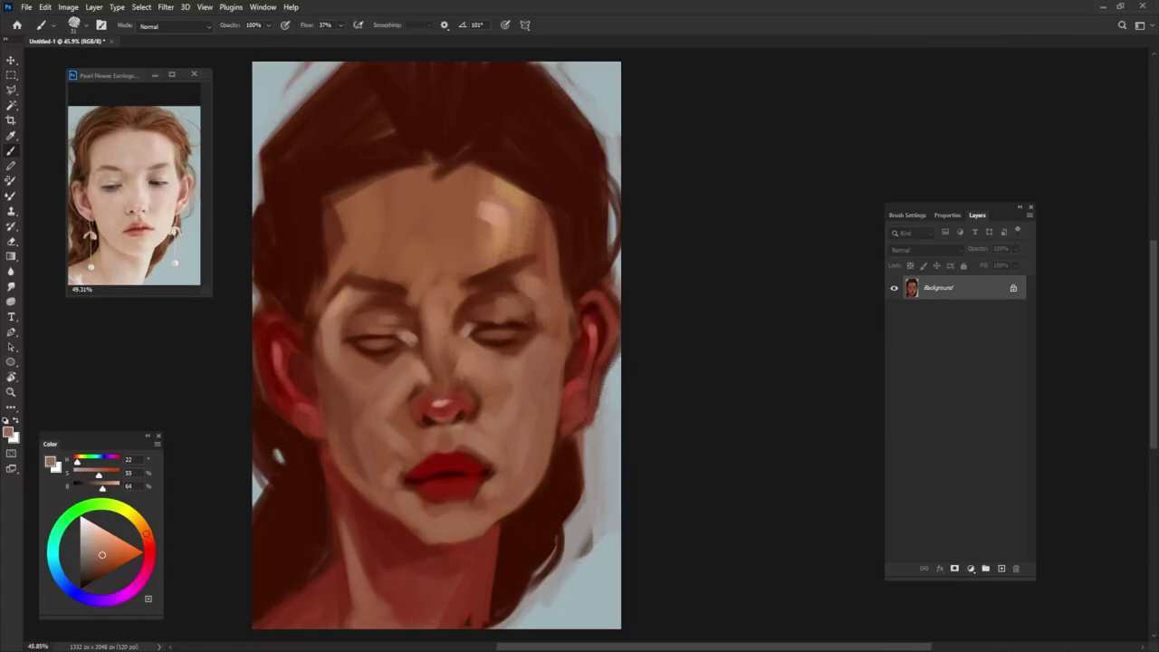
{"action": "left_click", "coordinate": [477, 338], "text": "alt"}
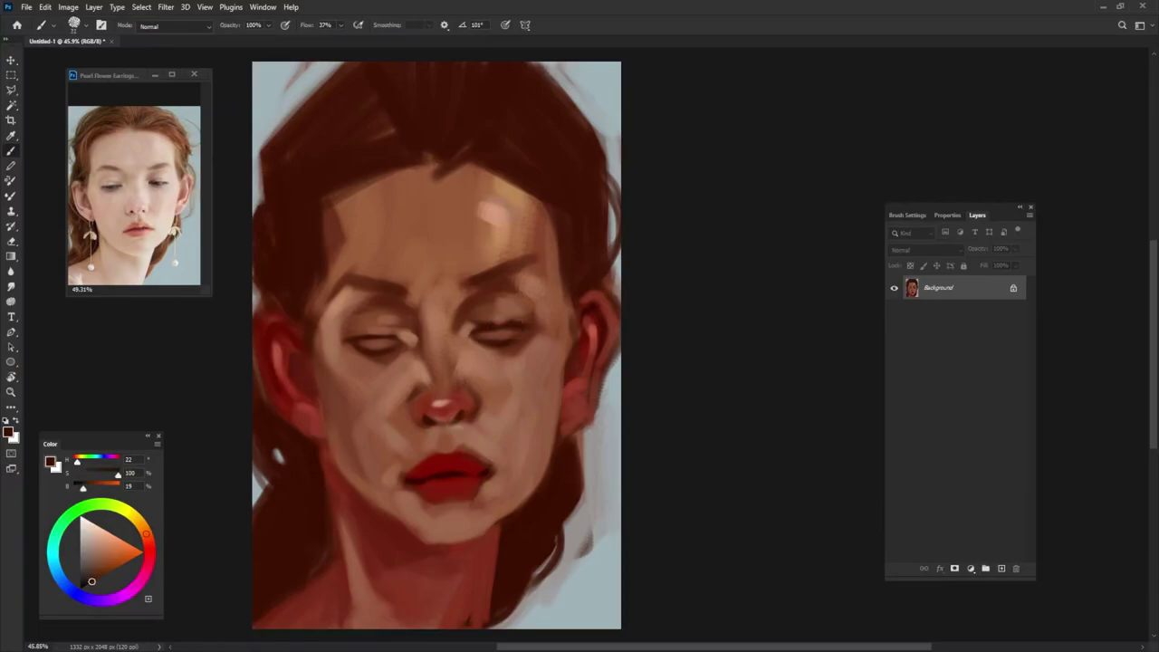
{"action": "left_click_drag", "start_coordinate": [487, 332], "coordinate": [512, 332]}
{"action": "left_click_drag", "start_coordinate": [373, 342], "coordinate": [385, 342]}
{"action": "left_click", "coordinate": [519, 318], "text": "alt"}
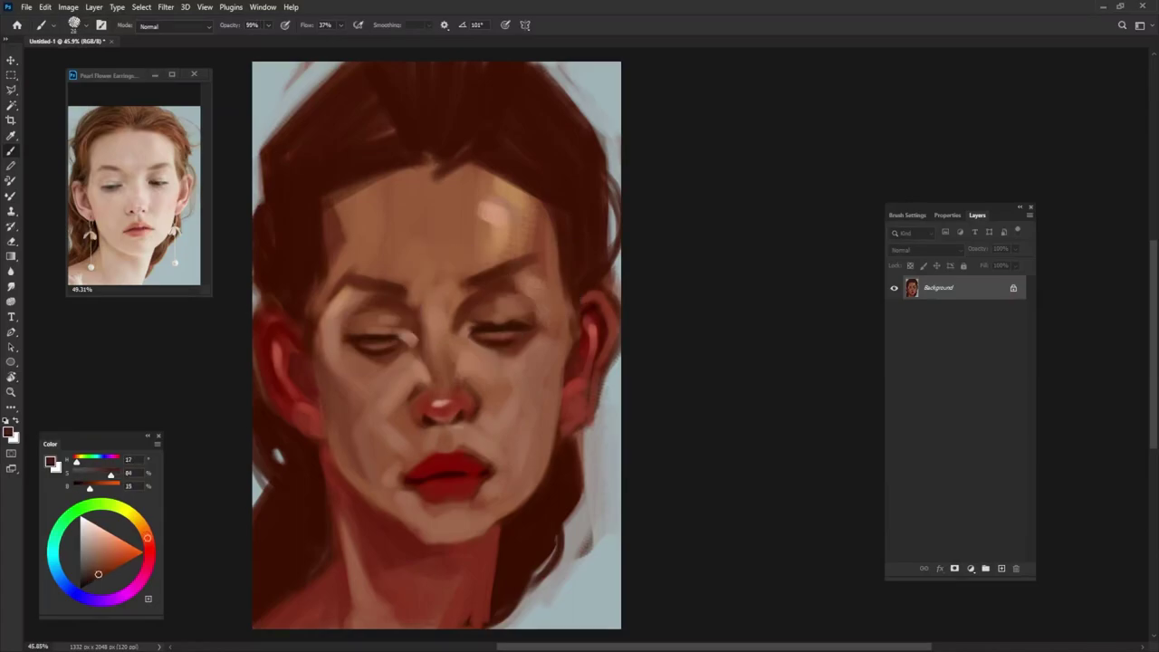
{"action": "left_click_drag", "start_coordinate": [484, 324], "coordinate": [526, 315]}
{"action": "left_click_drag", "start_coordinate": [356, 323], "coordinate": [418, 339]}
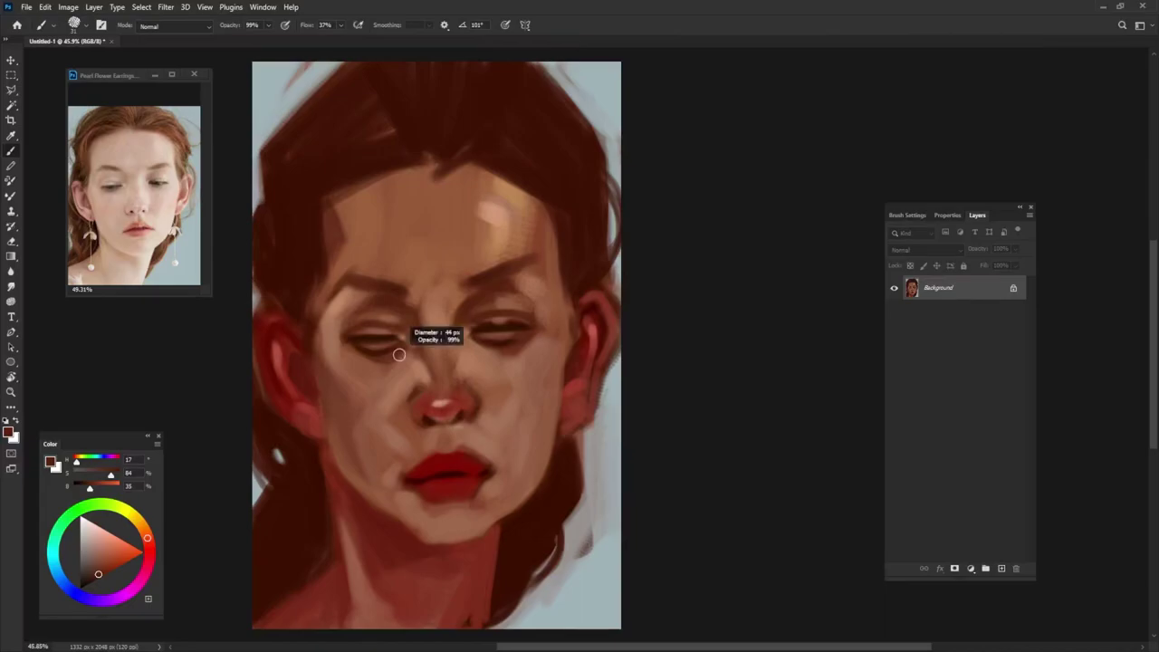
- Sample dark brown from the right eye and darken the left eye's lower lid
{"action": "left_click", "coordinate": [408, 337], "text": "alt"}
{"action": "left_click_drag", "start_coordinate": [375, 364], "coordinate": [346, 353]}
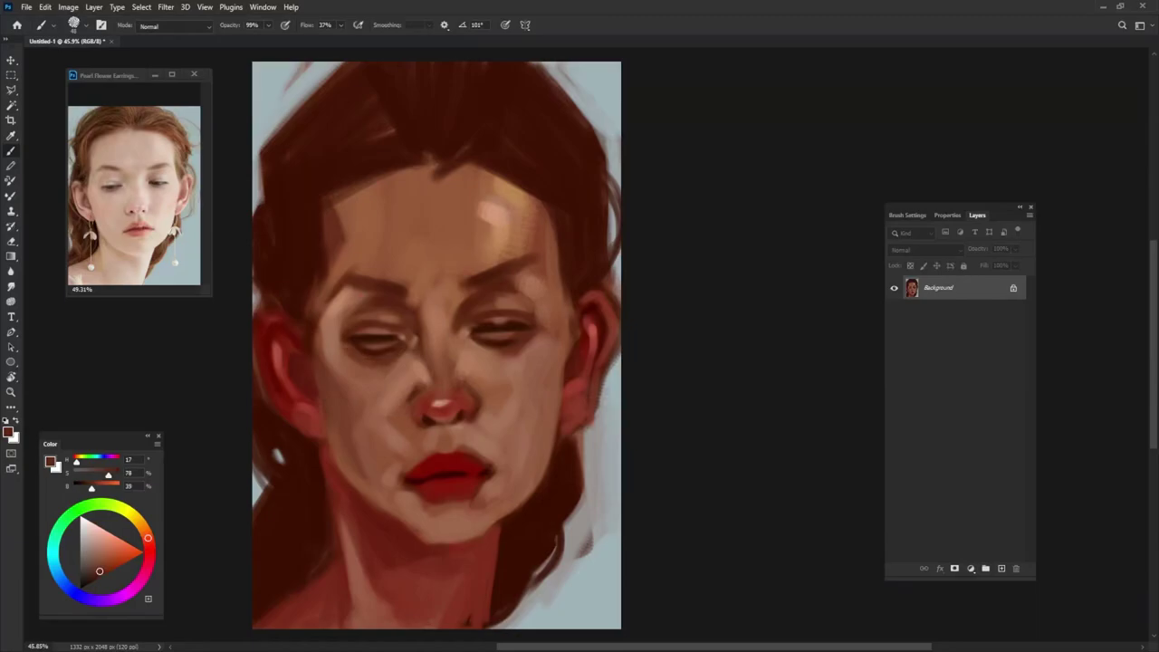
{"action": "key", "text": "0"}
{"action": "left_click", "coordinate": [521, 342], "text": "alt"}
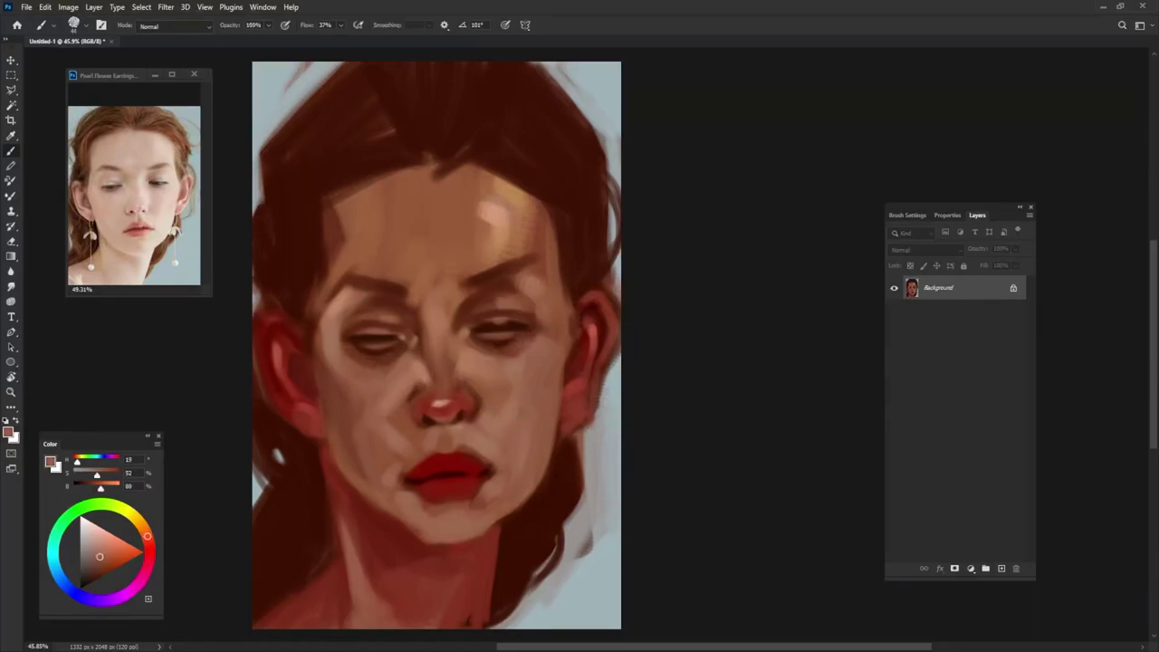
{"action": "key", "text": "9"}
{"action": "key", "text": "9"}
{"action": "left_click", "coordinate": [498, 330], "text": "alt"}
{"action": "left_click_drag", "start_coordinate": [498, 330], "coordinate": [499, 339]}
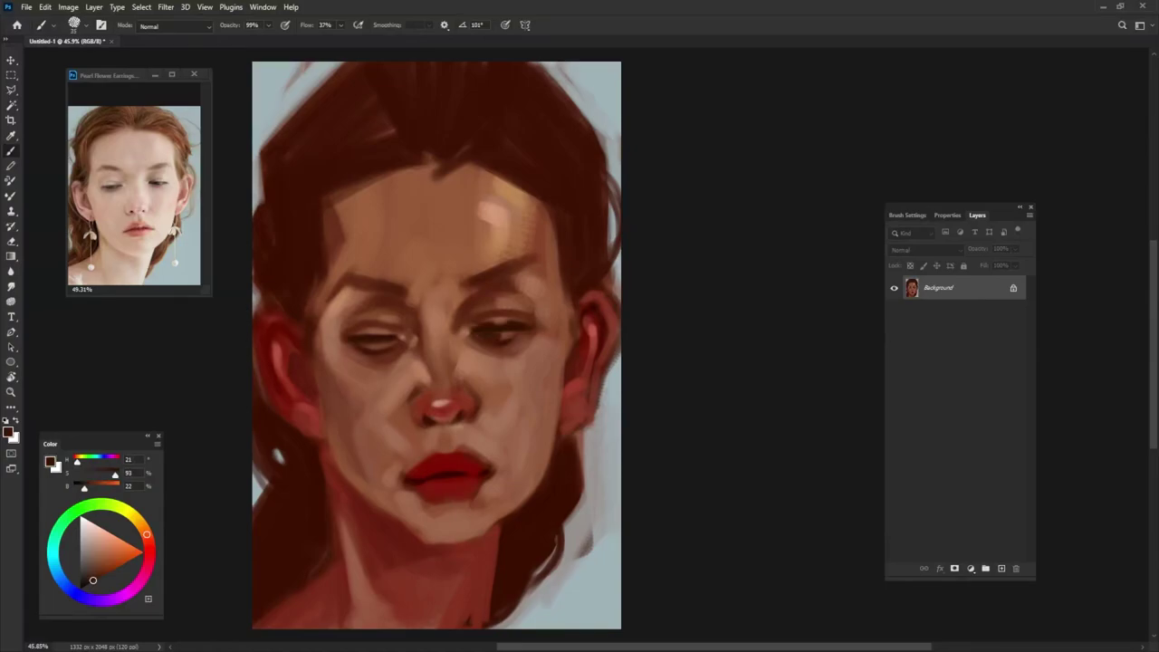
{"action": "left_click_drag", "start_coordinate": [364, 345], "coordinate": [376, 348]}
- Lighten the left eye's white with background bluish-grey, then sample the lip red
{"action": "left_click", "coordinate": [524, 344], "text": "alt"}
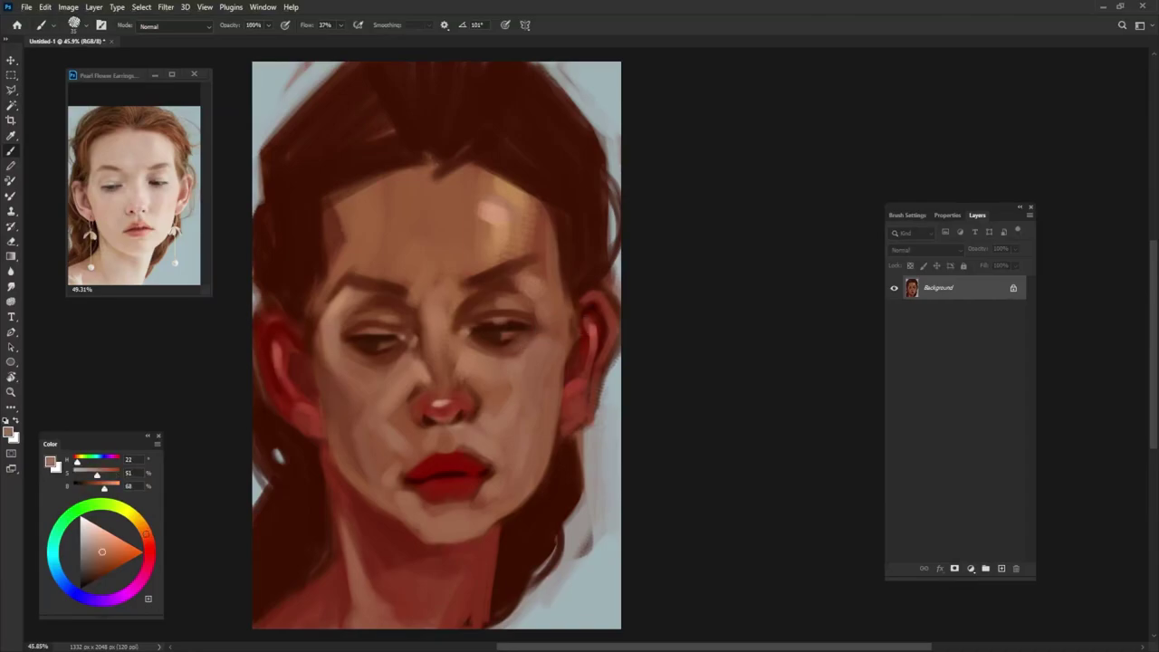
{"action": "left_click", "coordinate": [585, 588], "text": "alt"}
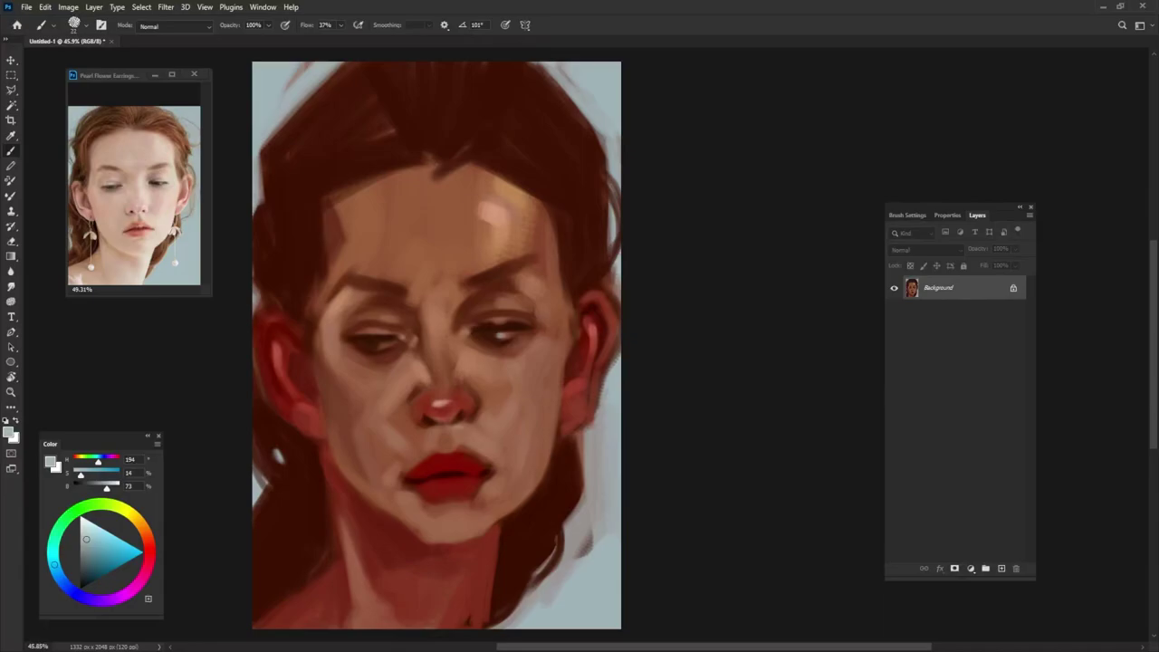
{"action": "left_click_drag", "start_coordinate": [371, 344], "coordinate": [384, 345]}
{"action": "left_click", "coordinate": [438, 469], "text": "alt"}
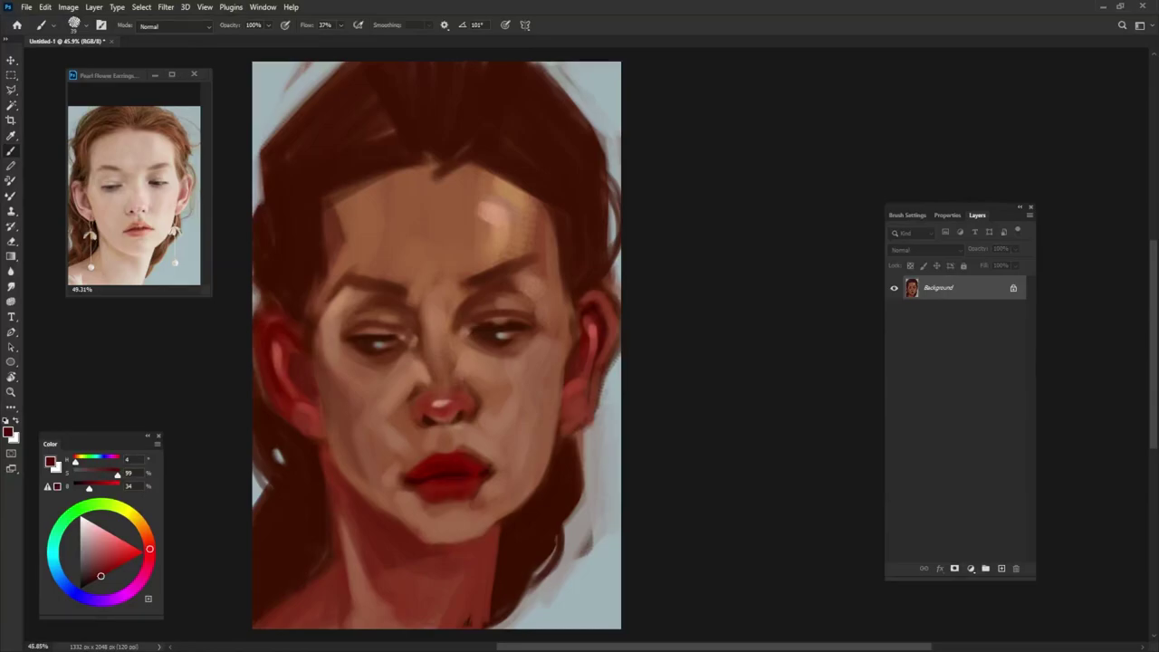
- Dab muted pink highlights on the lower lip and resample the dark lip red
{"action": "left_click", "coordinate": [106, 540]}
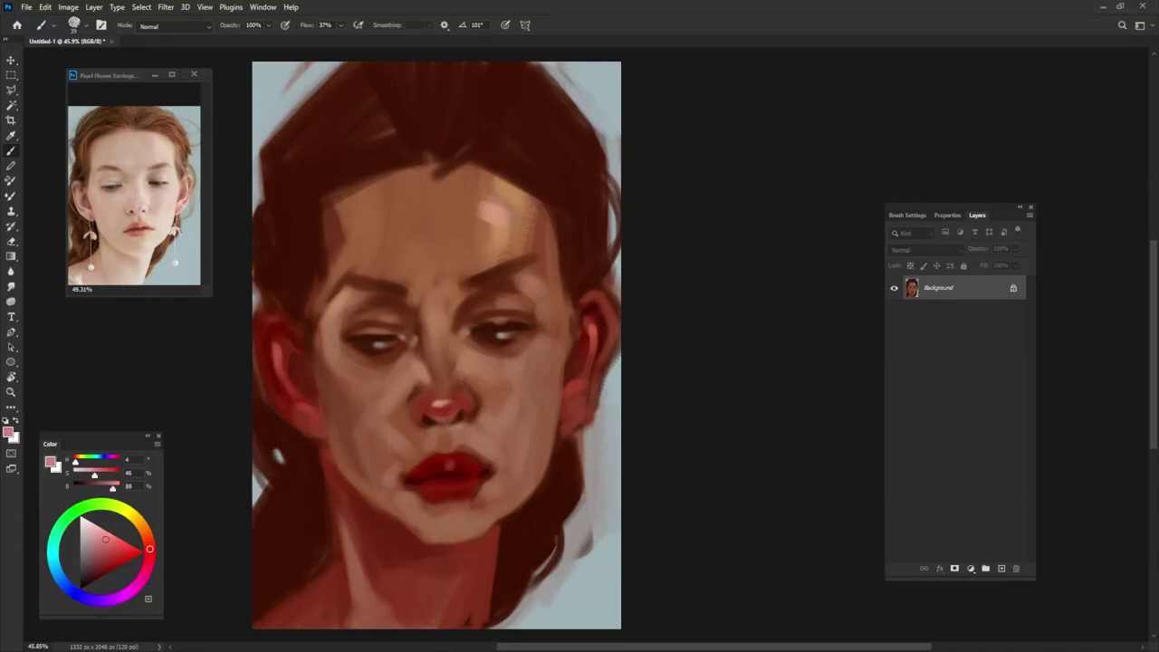
{"action": "left_click", "coordinate": [445, 465], "text": "alt"}
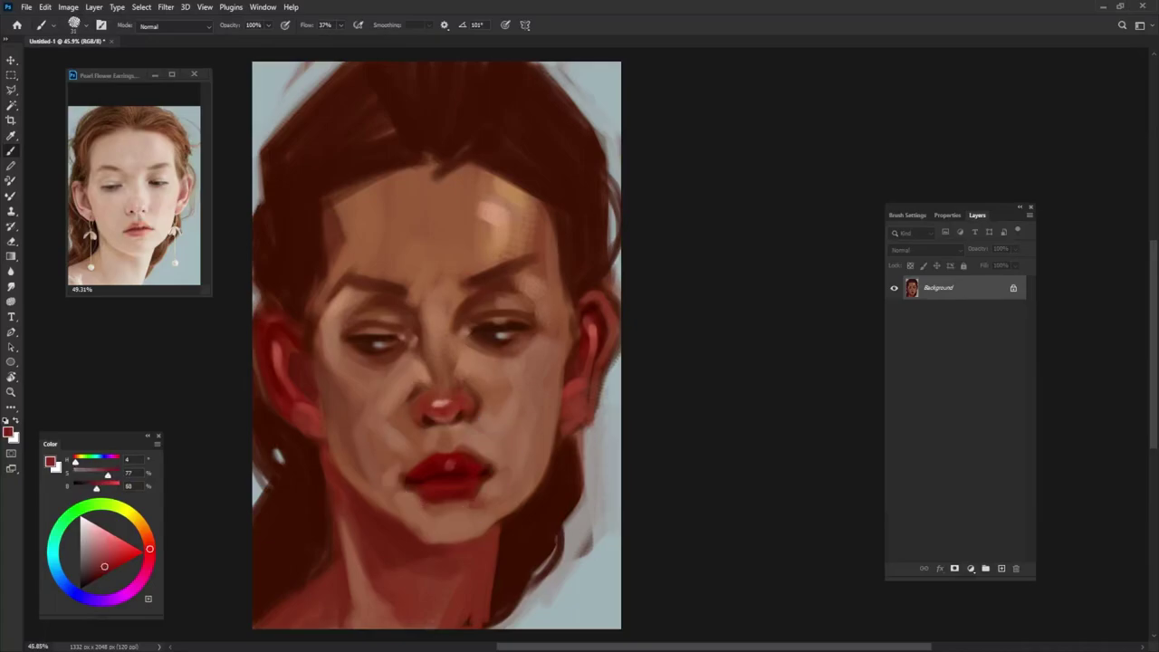
{"action": "key", "text": "9"}
{"action": "key", "text": "9"}
{"action": "left_click", "coordinate": [442, 407], "text": "alt"}
{"action": "left_click", "coordinate": [460, 486]}
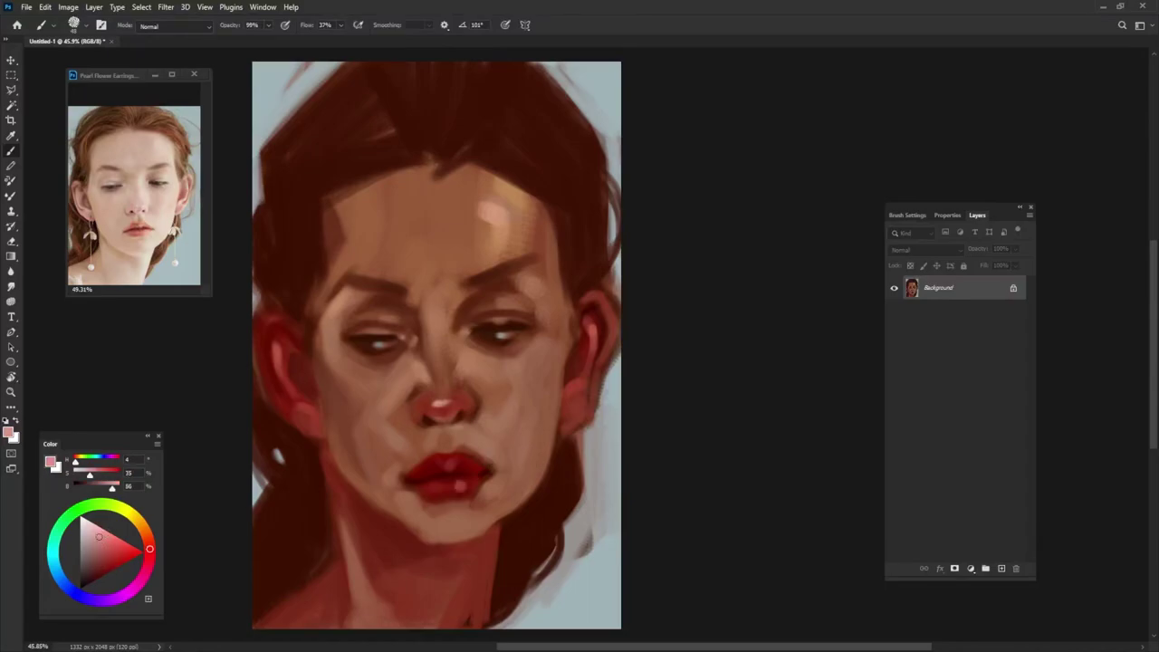
{"action": "key", "text": "0"}
{"action": "left_click", "coordinate": [462, 485], "text": "alt"}
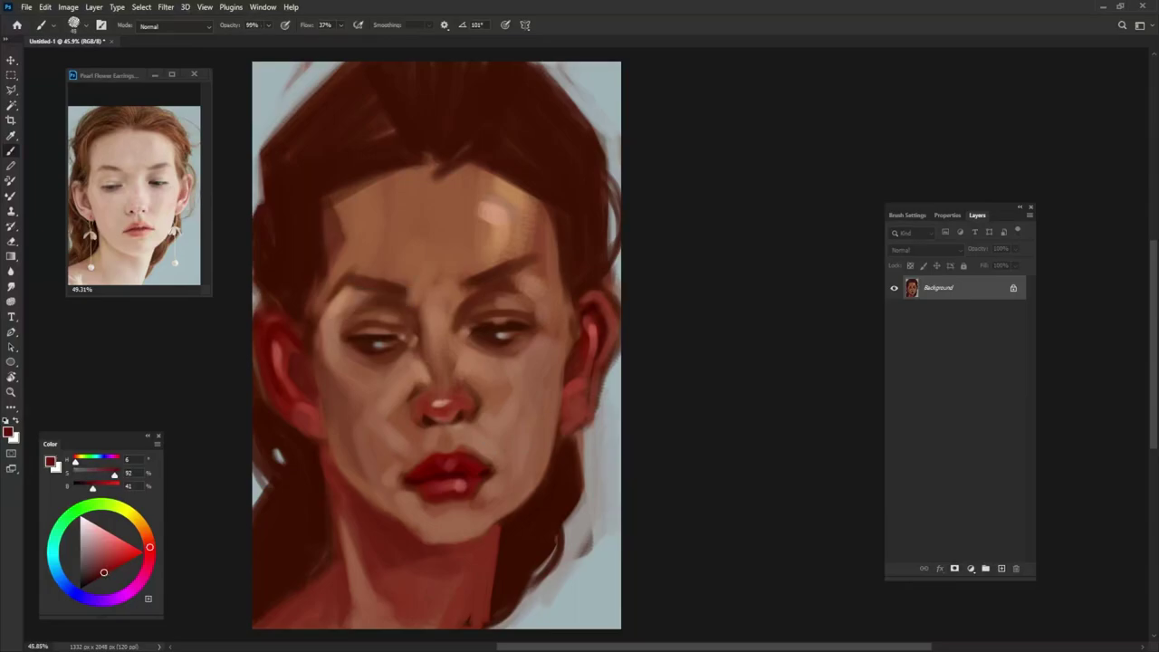
{"action": "left_click", "coordinate": [317, 303], "text": "alt"}
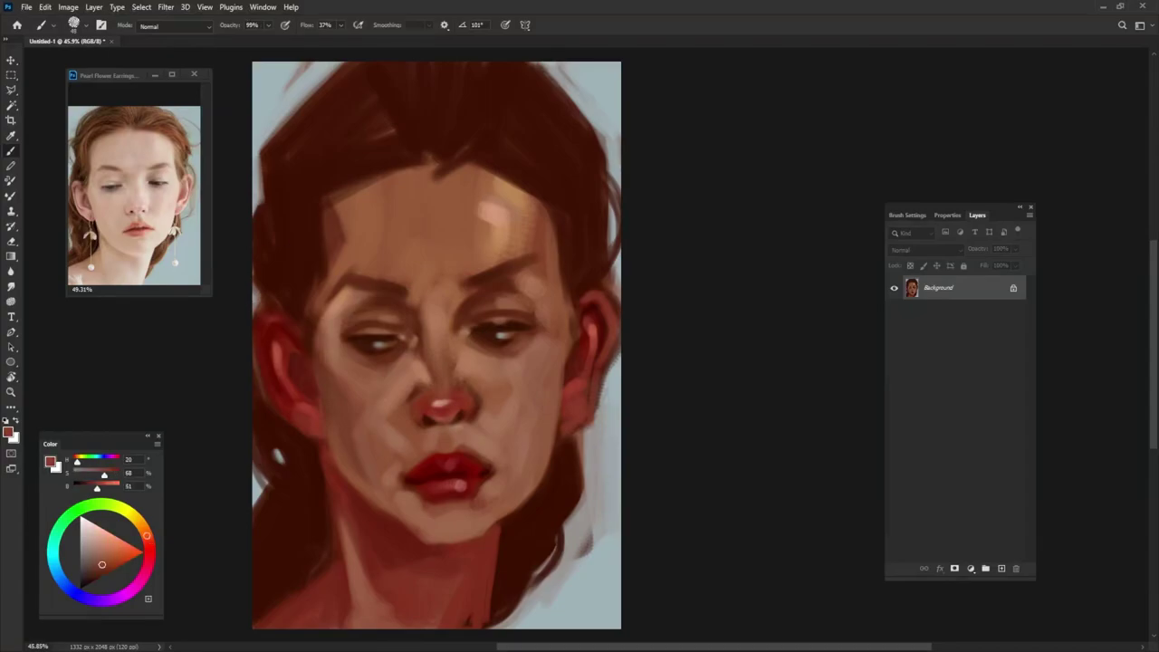
- Paint pale highlight strokes on the forehead and soften the bright upper-right highlight
{"action": "left_click", "coordinate": [354, 302], "text": "alt"}
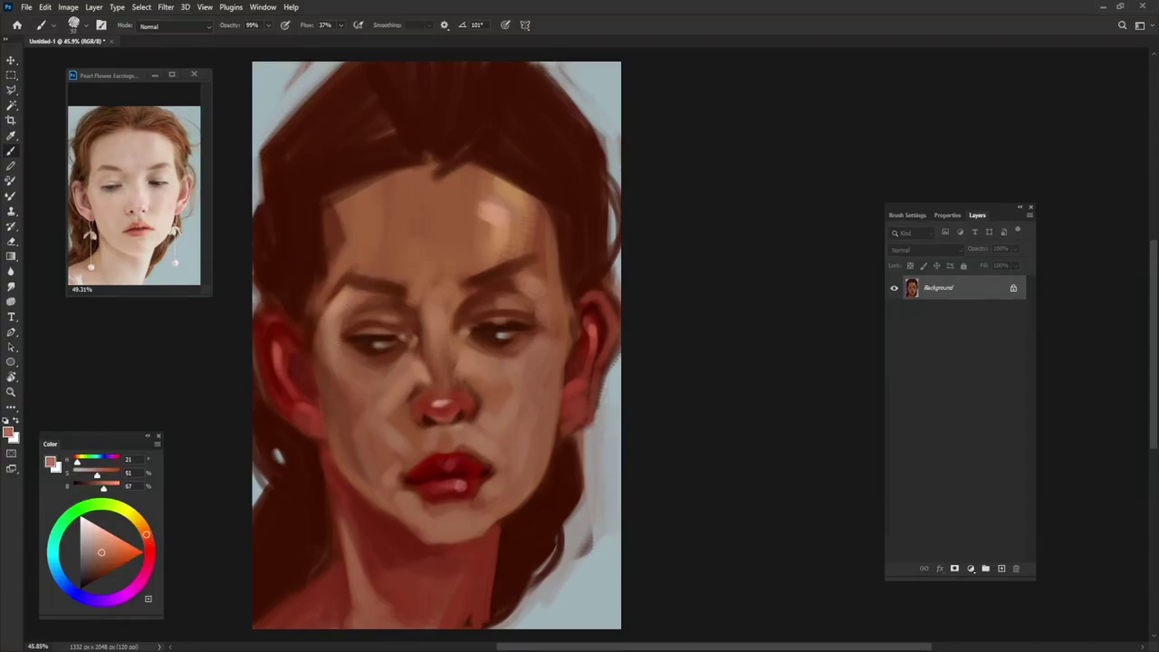
{"action": "left_click", "coordinate": [493, 214], "text": "alt"}
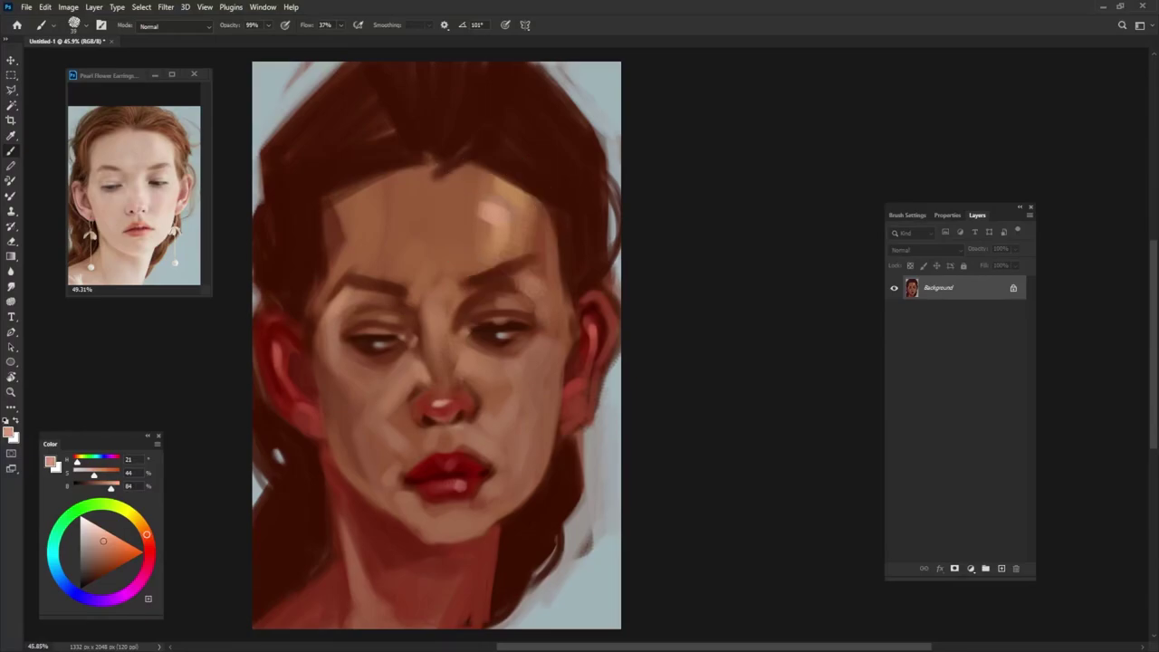
{"action": "left_click_drag", "start_coordinate": [471, 222], "coordinate": [508, 208]}
{"action": "left_click_drag", "start_coordinate": [398, 181], "coordinate": [435, 217]}
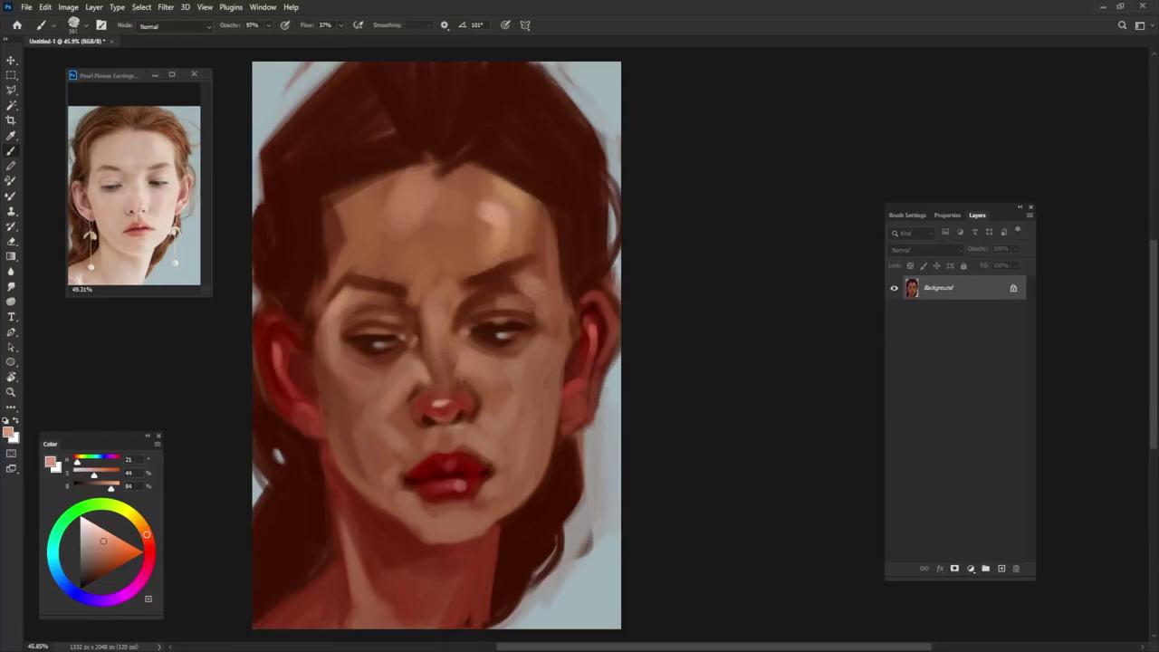
{"action": "left_click", "coordinate": [426, 218], "text": "alt"}
{"action": "mouse_move", "coordinate": [457, 172]}
{"action": "left_mouse_down"}
{"action": "mouse_move", "coordinate": [433, 234]}
{"action": "mouse_move", "coordinate": [471, 267]}
{"action": "left_mouse_up"}
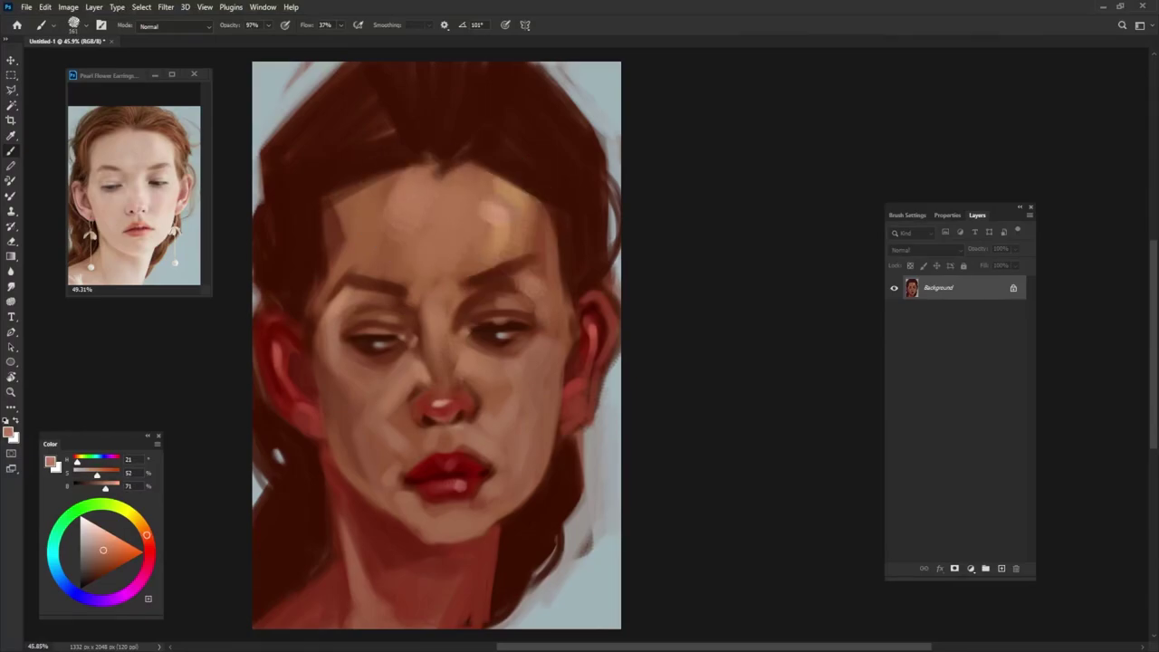
{"action": "left_click_drag", "start_coordinate": [543, 195], "coordinate": [499, 227]}
- Blend a slightly darker skin tone into the right temple, then pick a light pinkish tone
{"action": "left_click", "coordinate": [409, 296], "text": "alt"}
{"action": "right_click", "coordinate": [408, 296], "text": "alt"}
{"action": "left_click", "coordinate": [409, 296], "text": "alt"}
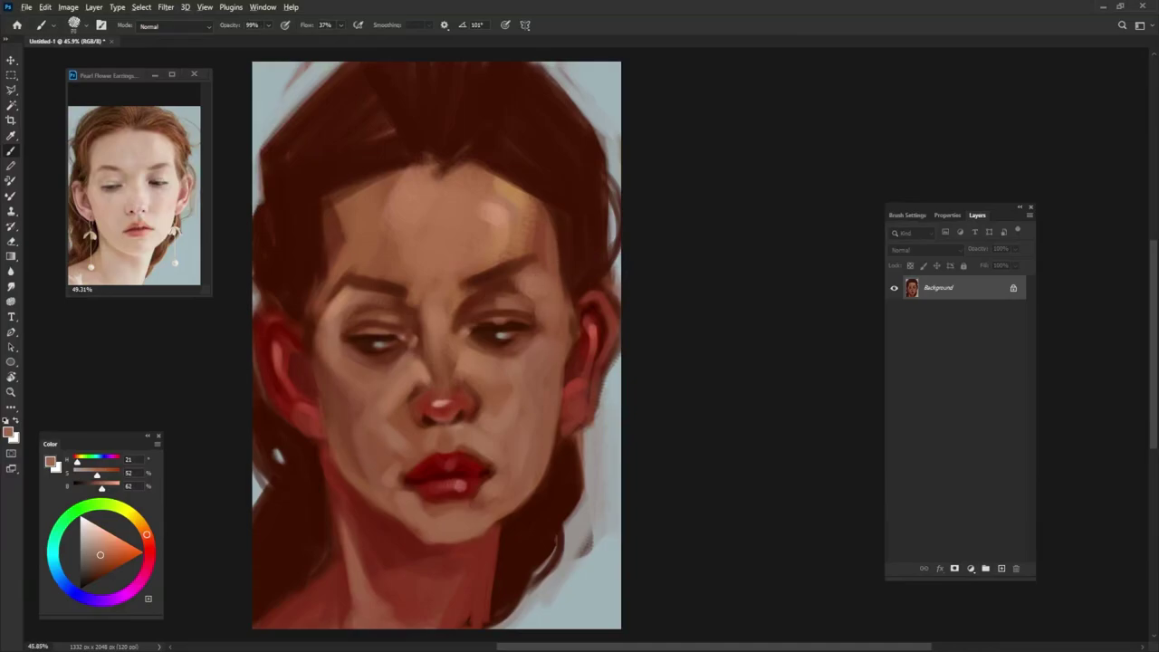
{"action": "left_click_drag", "start_coordinate": [525, 250], "coordinate": [545, 263]}
{"action": "left_click_drag", "start_coordinate": [541, 214], "coordinate": [540, 249]}
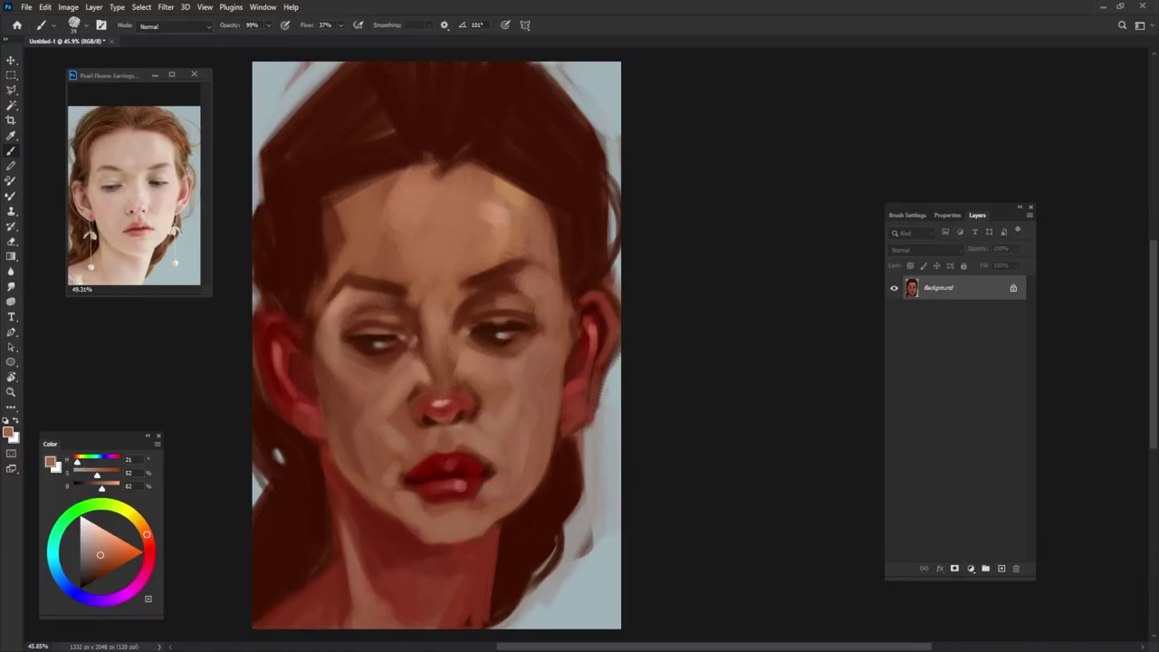
{"action": "left_click", "coordinate": [441, 399], "text": "alt"}
{"action": "key", "text": "0"}
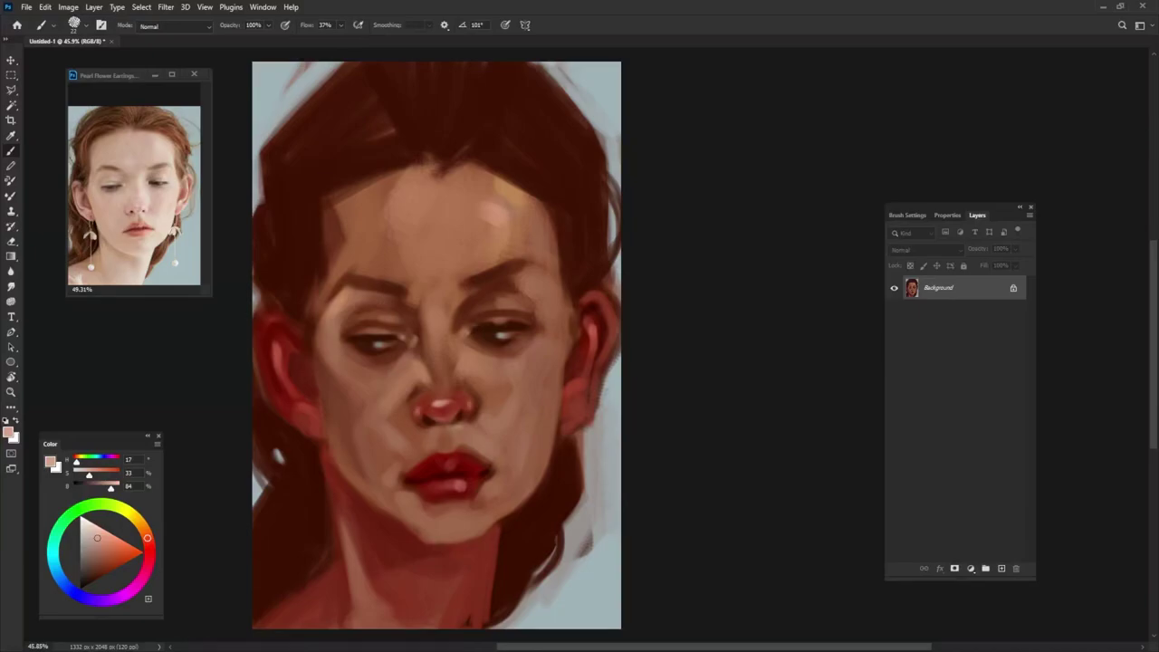
{"action": "left_click", "coordinate": [427, 378], "text": "alt"}
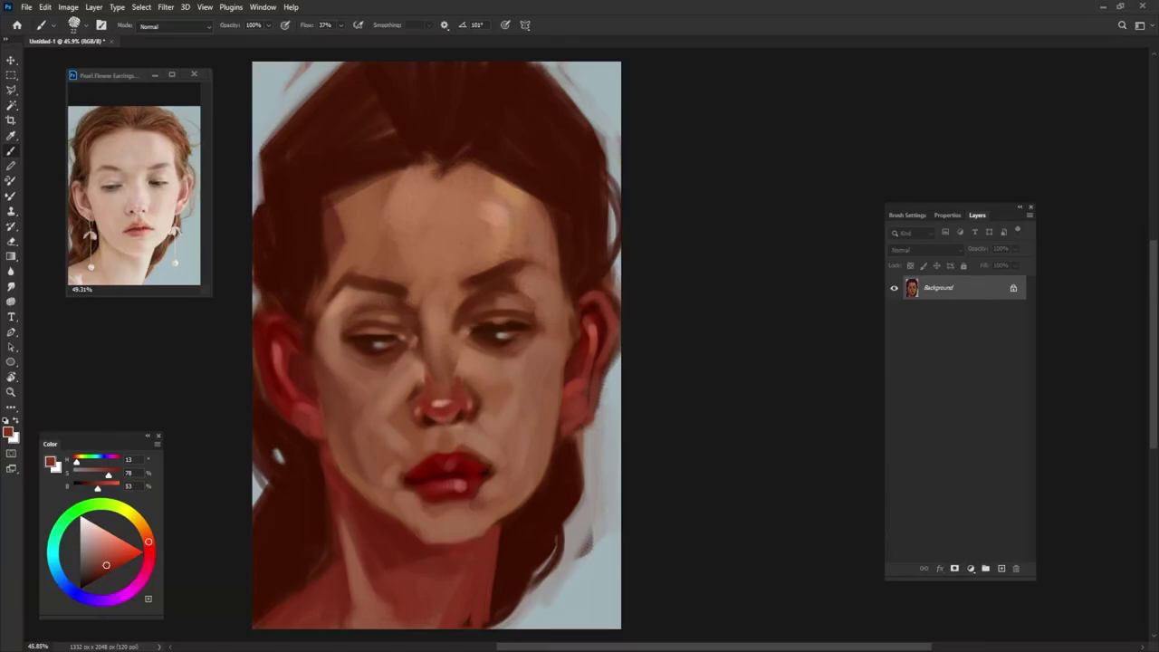
{"action": "left_click", "coordinate": [508, 304], "text": "alt"}
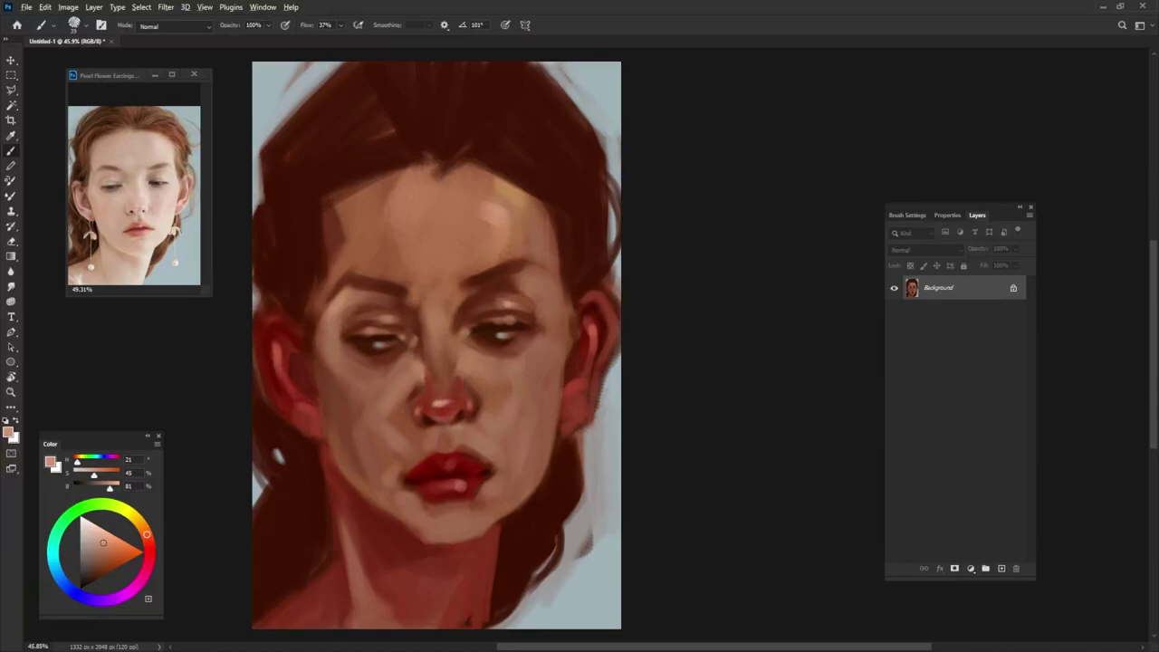
- Paint a lighter skin tone on the right side of the chin at slightly lower opacity
{"action": "left_click", "coordinate": [467, 486], "text": "alt"}
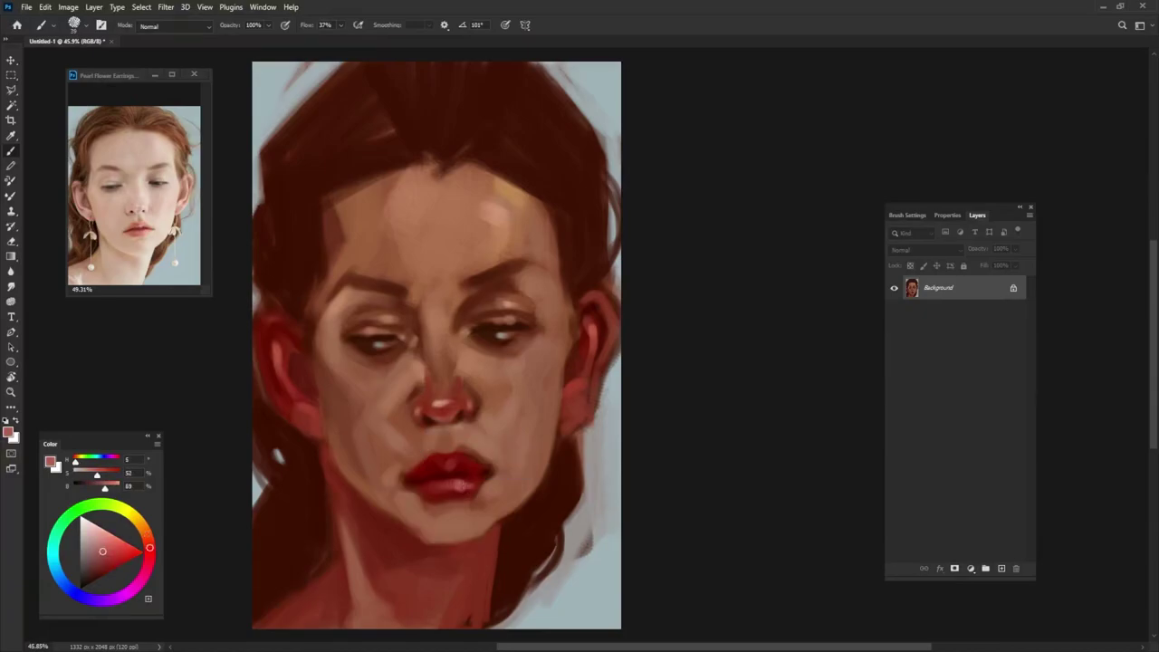
{"action": "key", "text": "9"}
{"action": "key", "text": "9"}
{"action": "left_click", "coordinate": [512, 465], "text": "alt"}
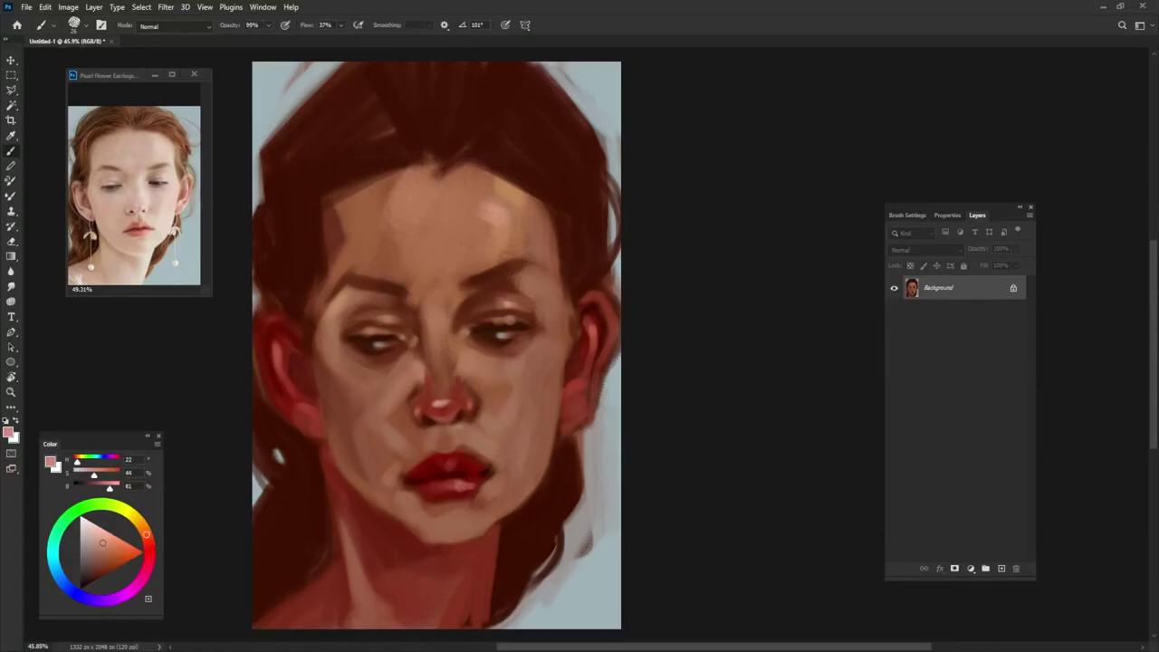
{"action": "left_click_drag", "start_coordinate": [498, 482], "coordinate": [489, 497]}
{"action": "left_click", "coordinate": [500, 500], "text": "alt"}
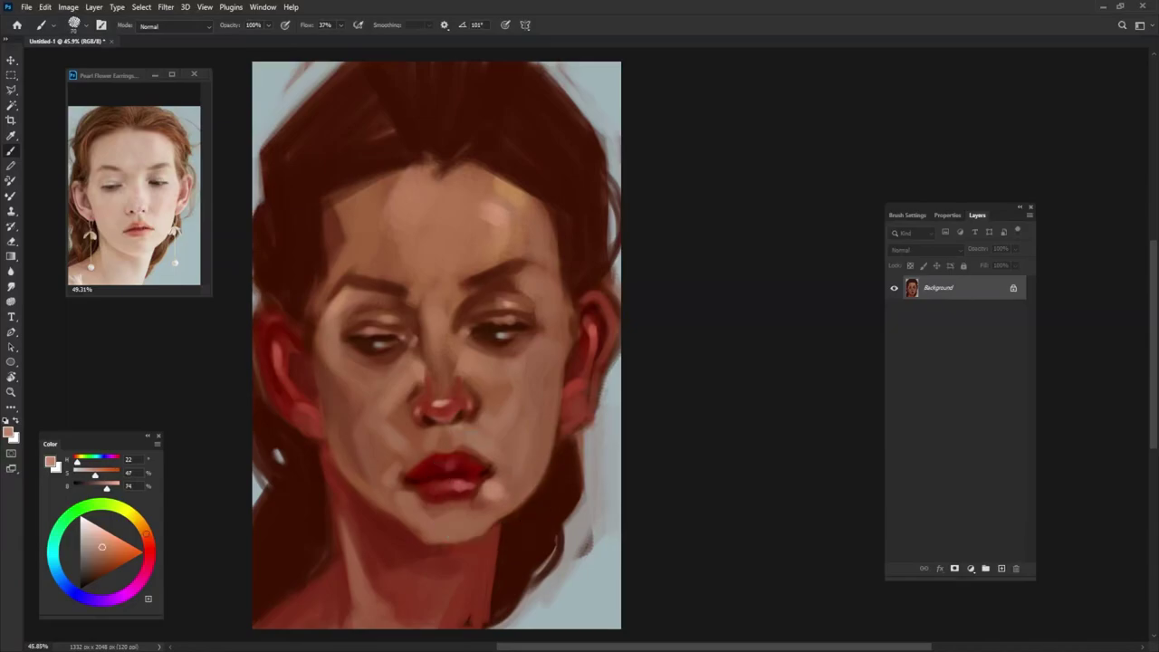
{"action": "right_click", "coordinate": [479, 468], "text": "alt"}
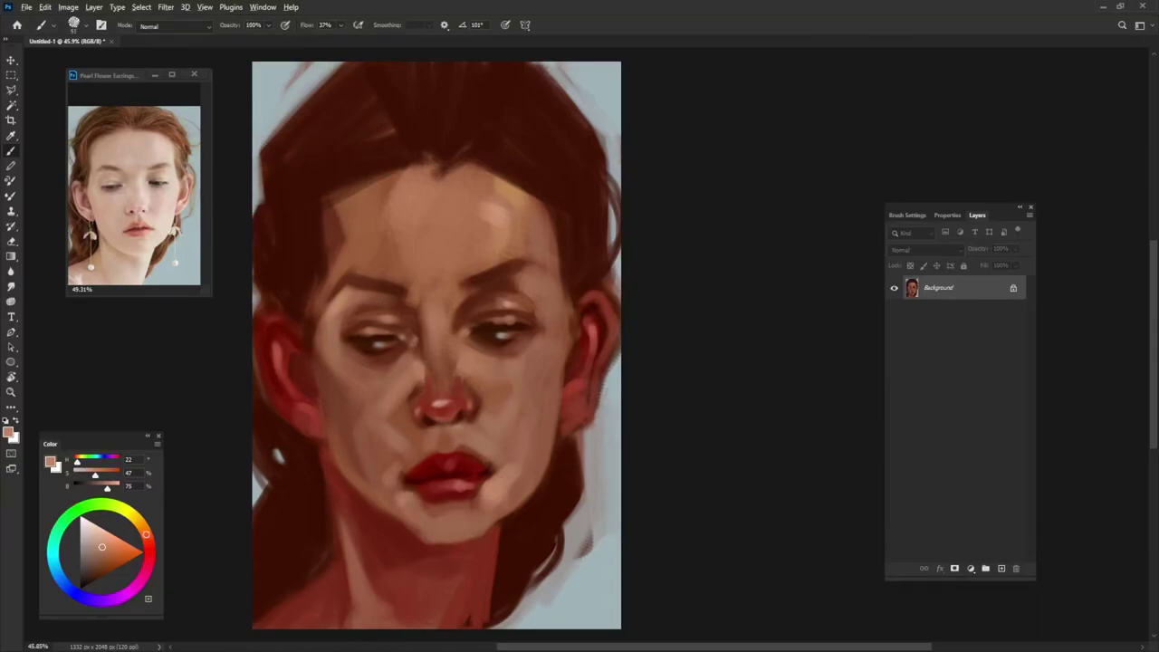
- Sample darker, brighter and warmer chin tones and dab a lighter patch onto the chin
{"action": "left_click", "coordinate": [505, 494], "text": "alt"}
{"action": "right_click", "coordinate": [505, 478], "text": "alt"}
{"action": "left_click", "coordinate": [474, 505]}
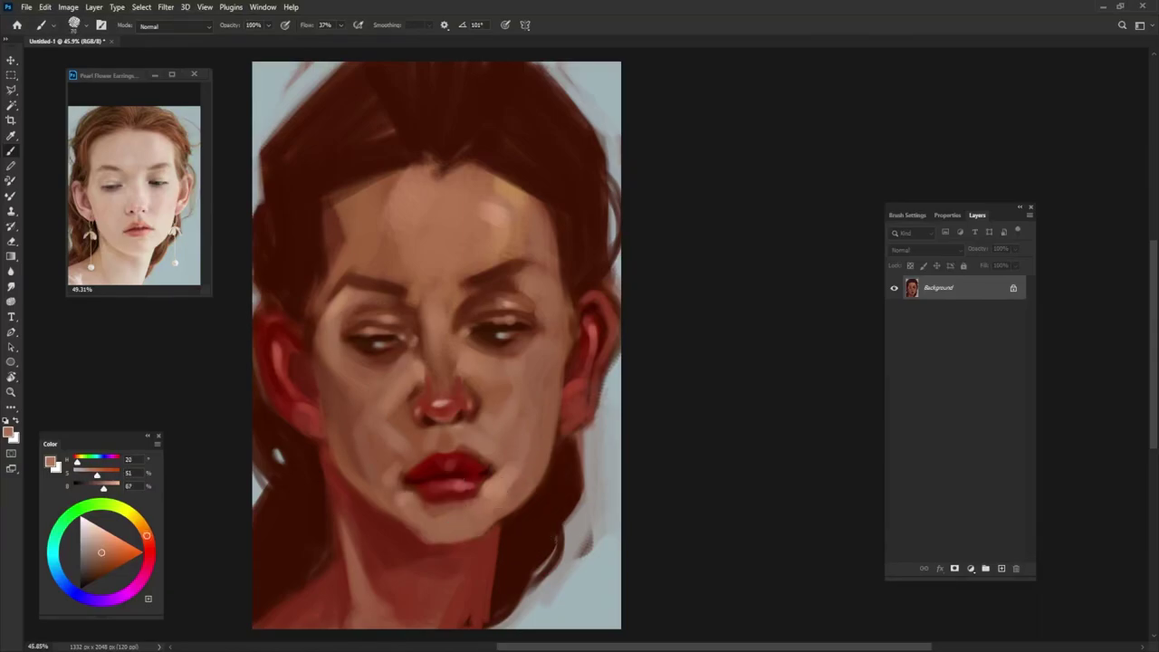
{"action": "left_click", "coordinate": [448, 508], "text": "alt"}
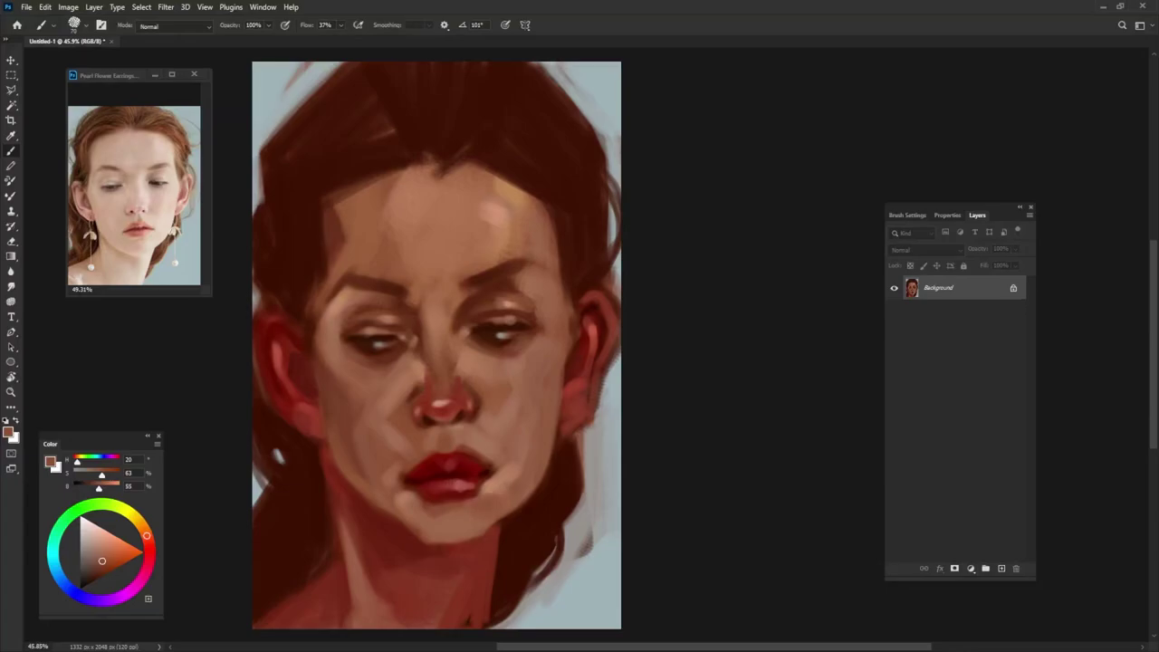
{"action": "left_click", "coordinate": [496, 485], "text": "alt"}
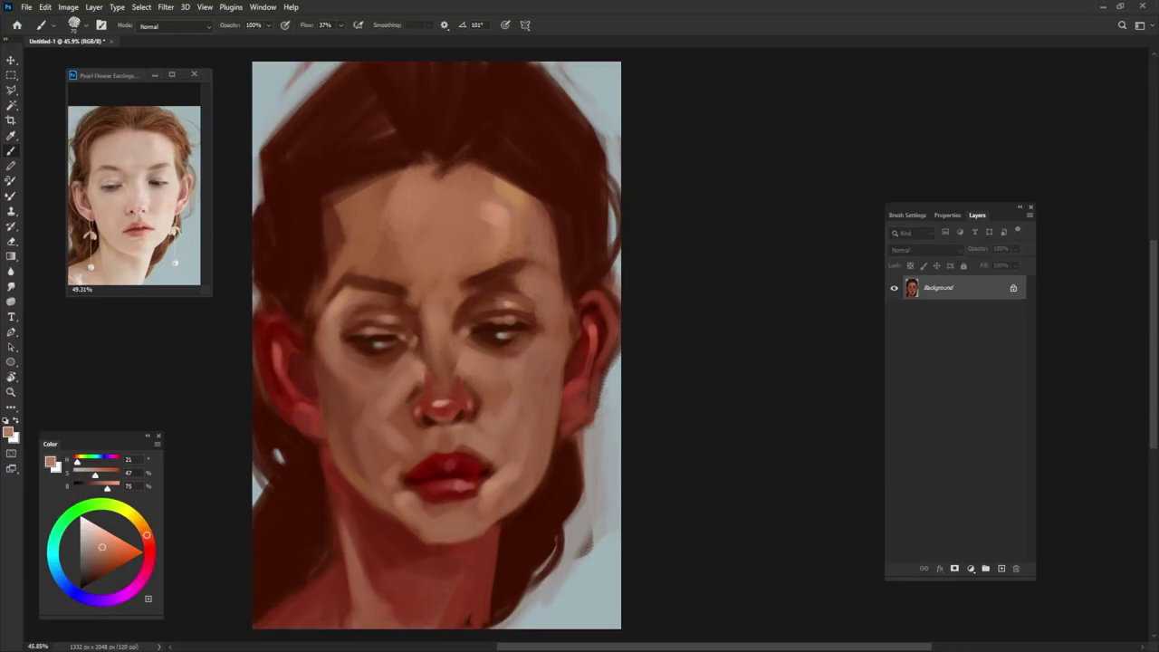
{"action": "left_click", "coordinate": [493, 467], "text": "alt"}
{"action": "left_click", "coordinate": [514, 485], "text": "alt"}
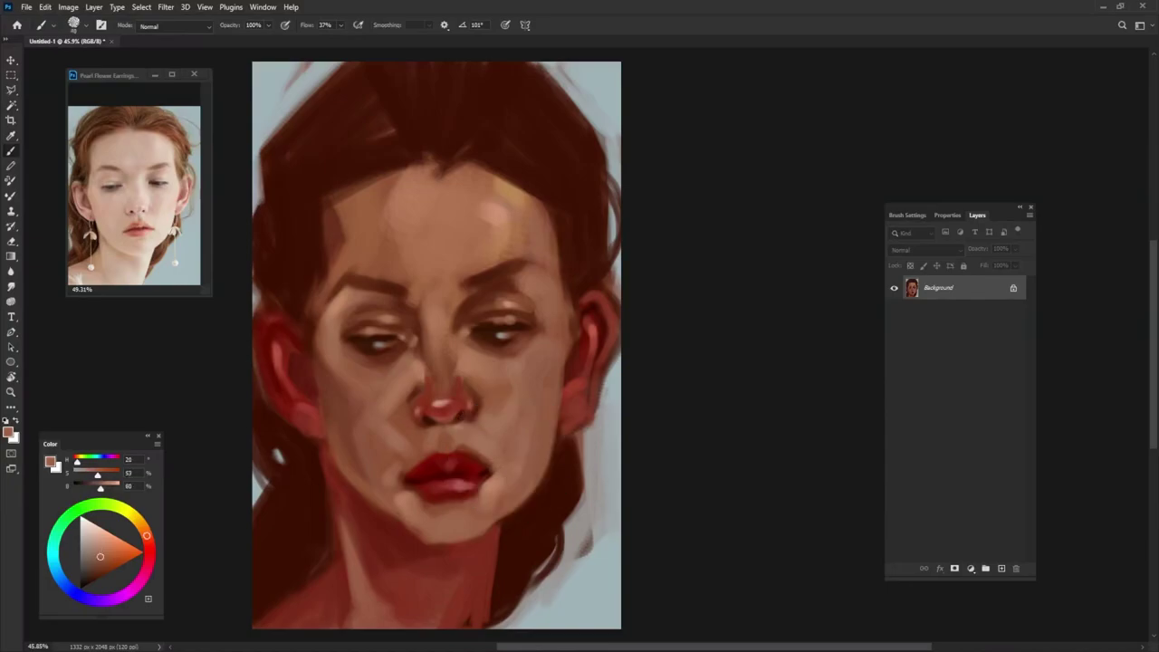
- Tune the dark red sampled from the lip corner to a slightly brighter deep red
{"action": "left_click", "coordinate": [489, 478], "text": "alt"}
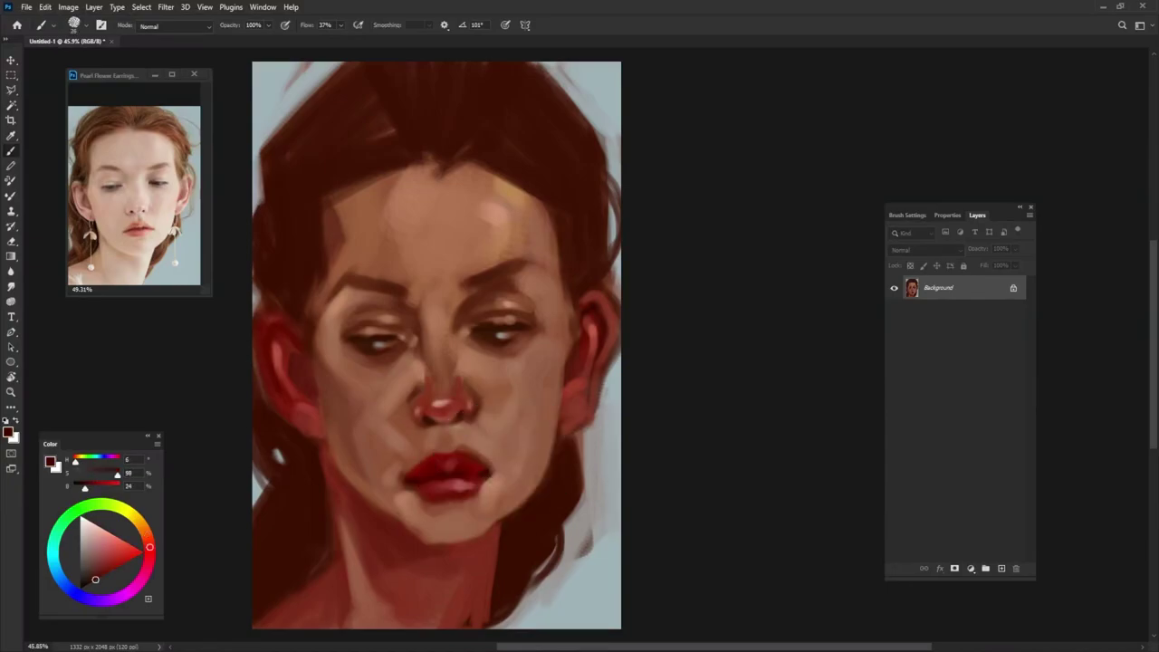
{"action": "left_click_drag", "start_coordinate": [95, 579], "coordinate": [110, 569]}
{"action": "left_click", "coordinate": [465, 472], "text": "alt"}
{"action": "left_click", "coordinate": [482, 487], "text": "alt"}
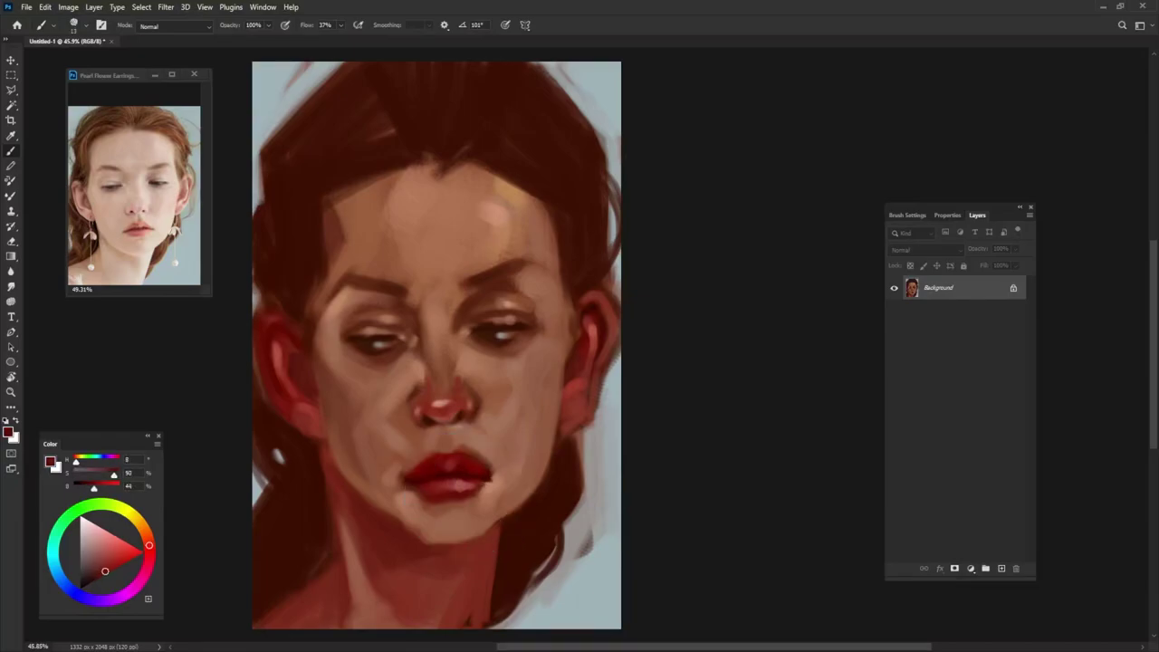
- Blend warm, pale and mid skin tones into the mouth corner beside the lips
{"action": "left_click", "coordinate": [391, 472], "text": "alt"}
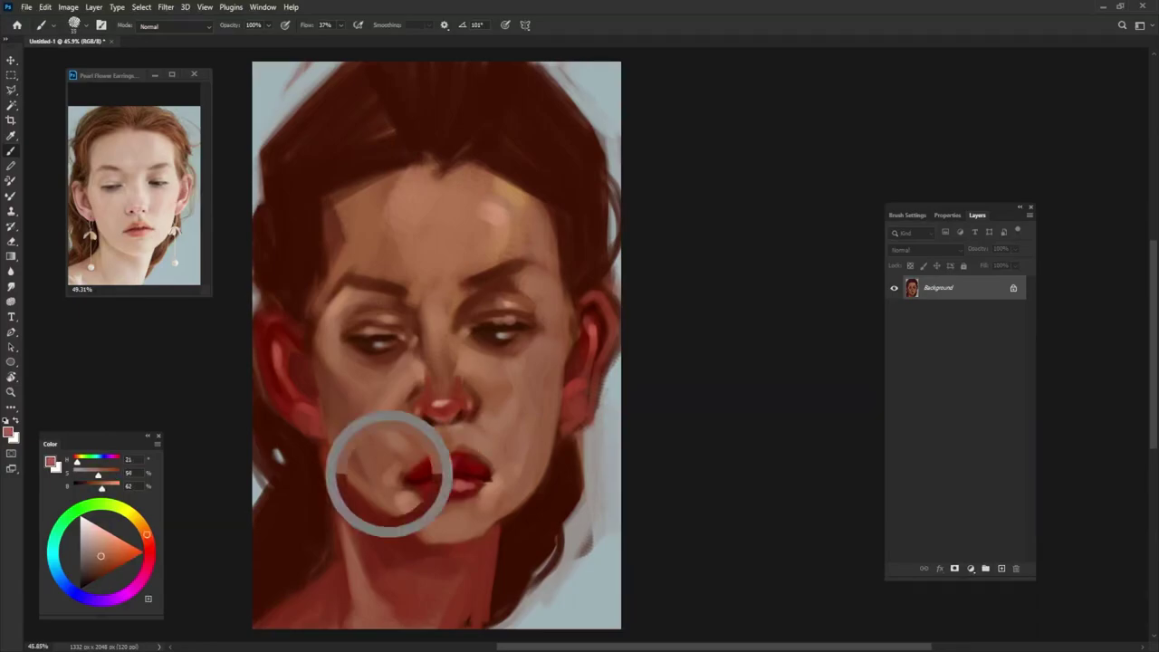
{"action": "left_click_drag", "start_coordinate": [409, 465], "coordinate": [409, 467]}
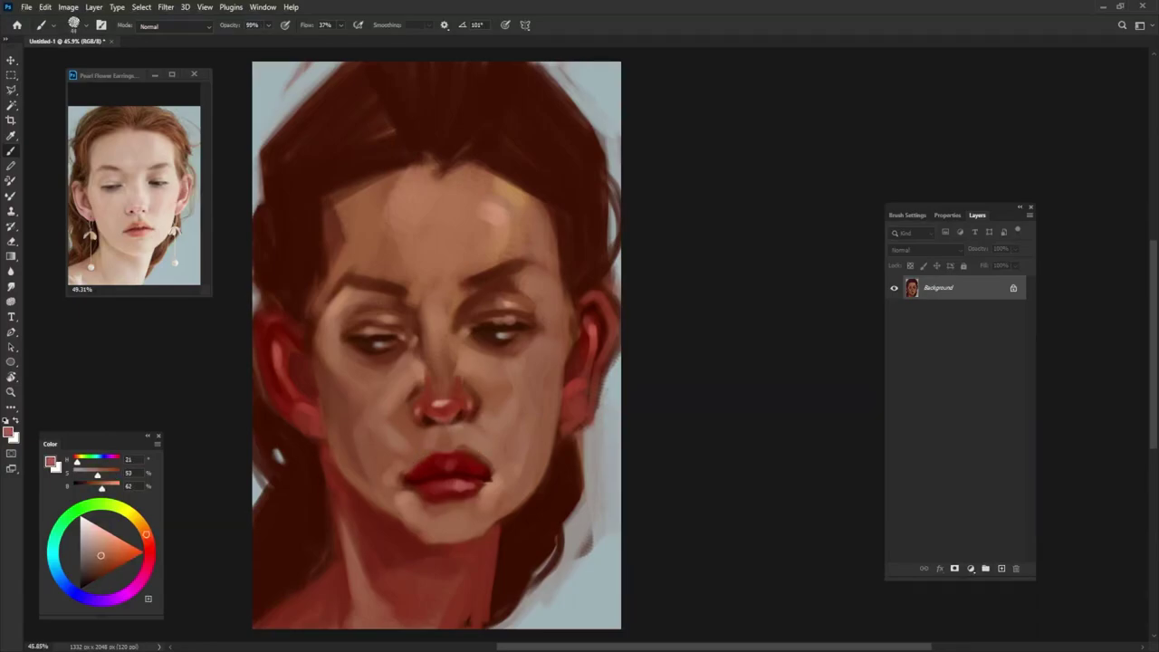
{"action": "left_click", "coordinate": [407, 471], "text": "alt"}
{"action": "left_click", "coordinate": [426, 475], "text": "alt"}
{"action": "left_click", "coordinate": [483, 448], "text": "alt"}
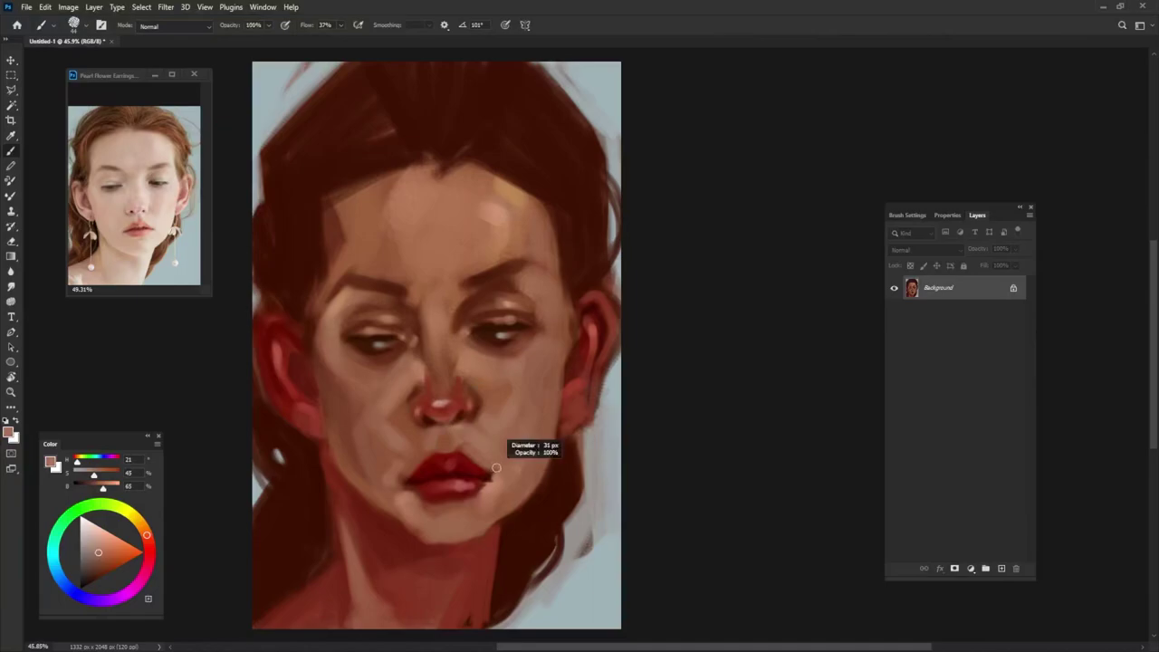
{"action": "left_click", "coordinate": [481, 489], "text": "alt"}
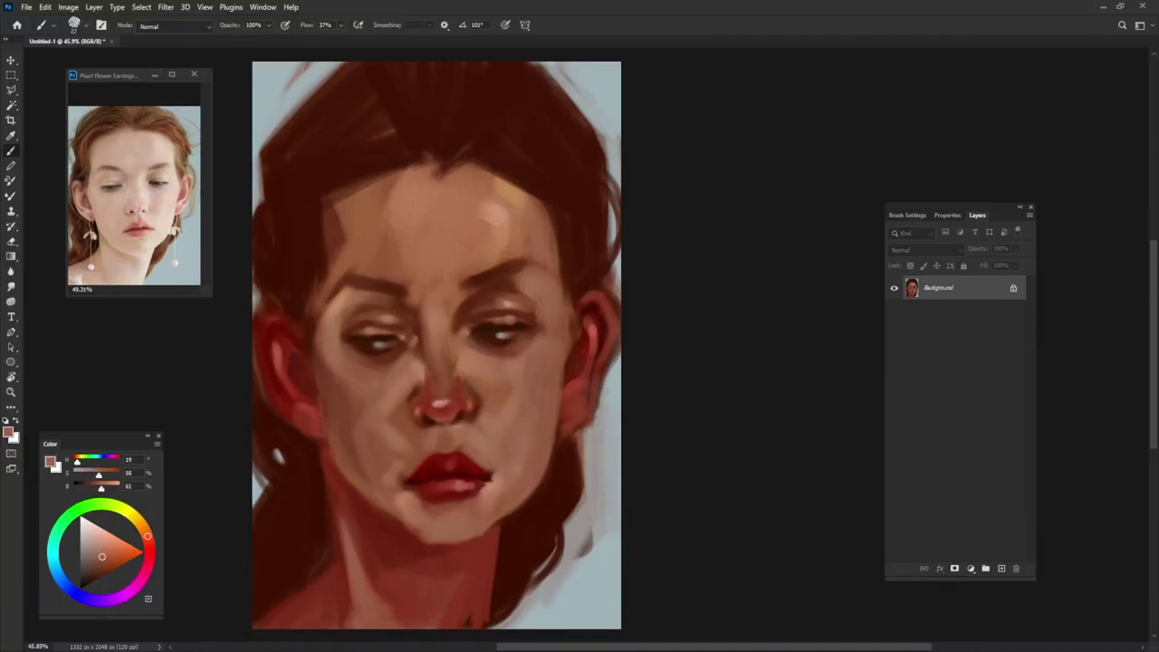
{"action": "left_click", "coordinate": [482, 470], "text": "alt"}
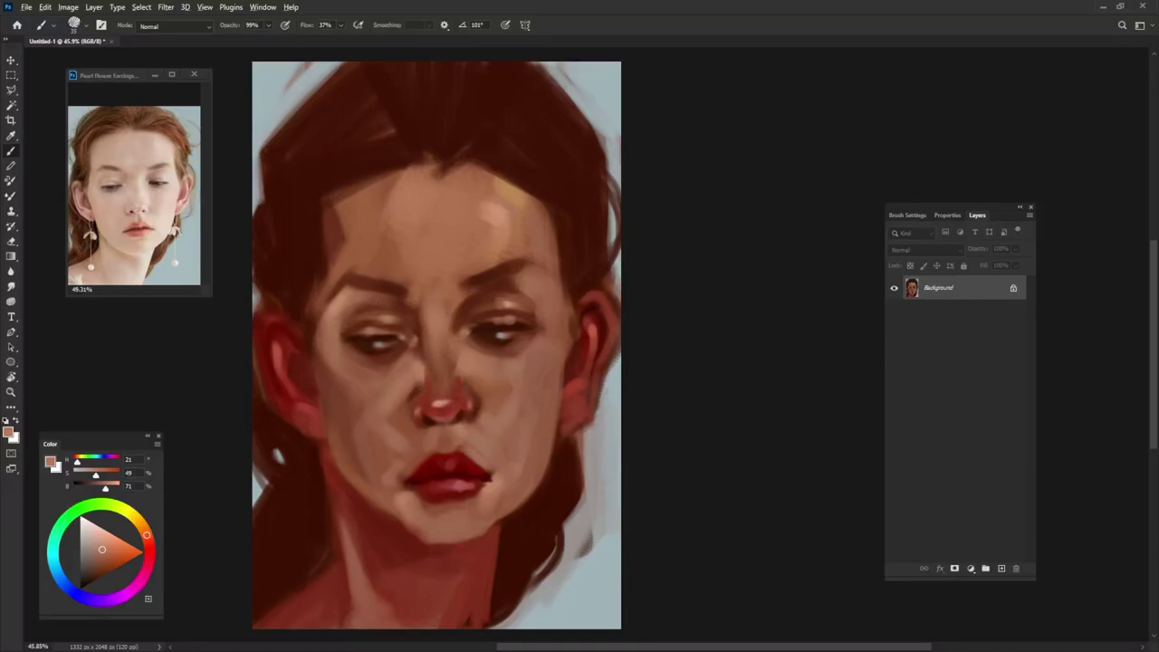
{"action": "left_click", "coordinate": [293, 526], "text": "alt"}
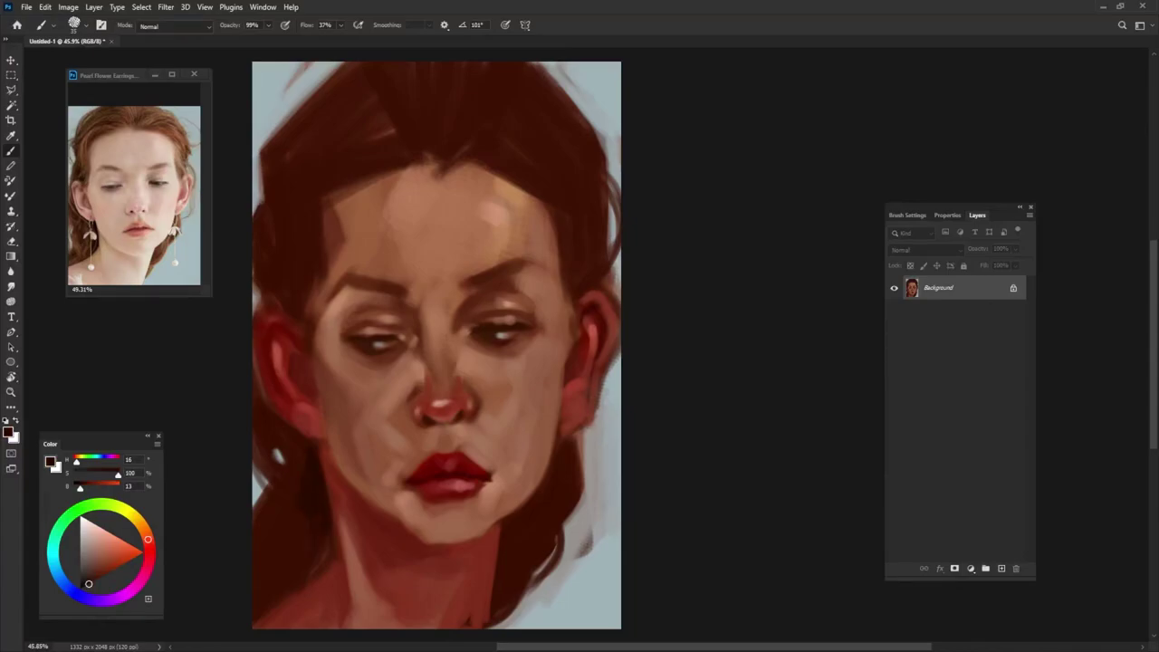
- Mix a near-black red-brown and stroke it along the left hair edge and right ear
{"action": "left_click", "coordinate": [290, 492], "text": "alt"}
{"action": "left_click", "coordinate": [95, 578]}
{"action": "left_click", "coordinate": [93, 579]}
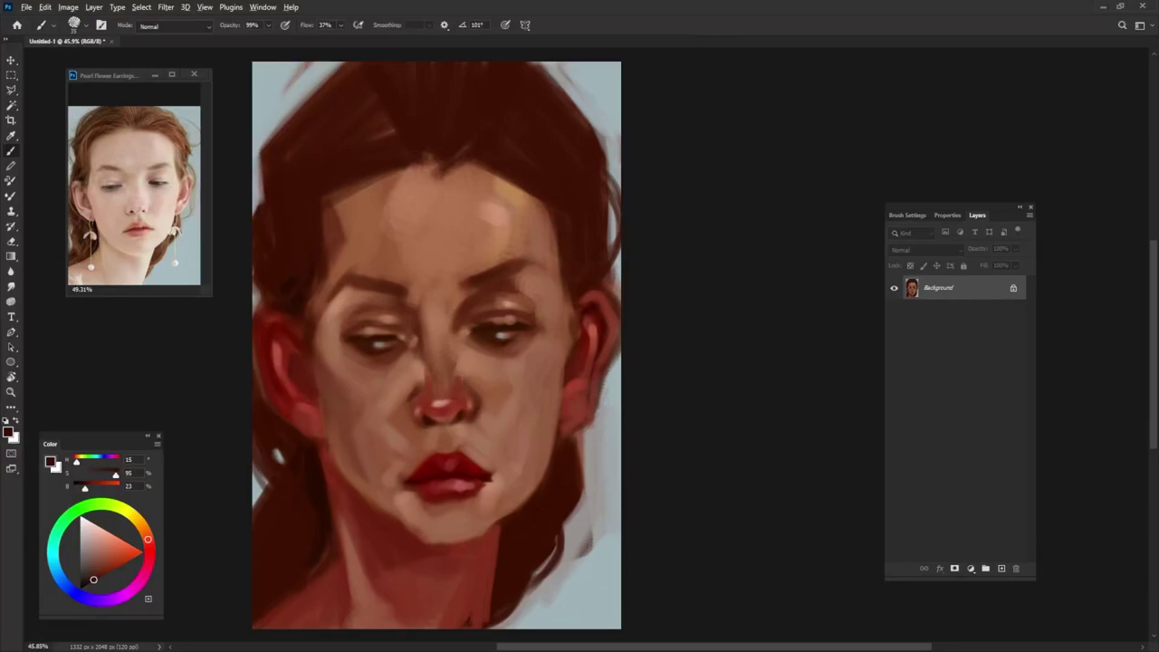
{"action": "left_click", "coordinate": [508, 595], "text": "alt"}
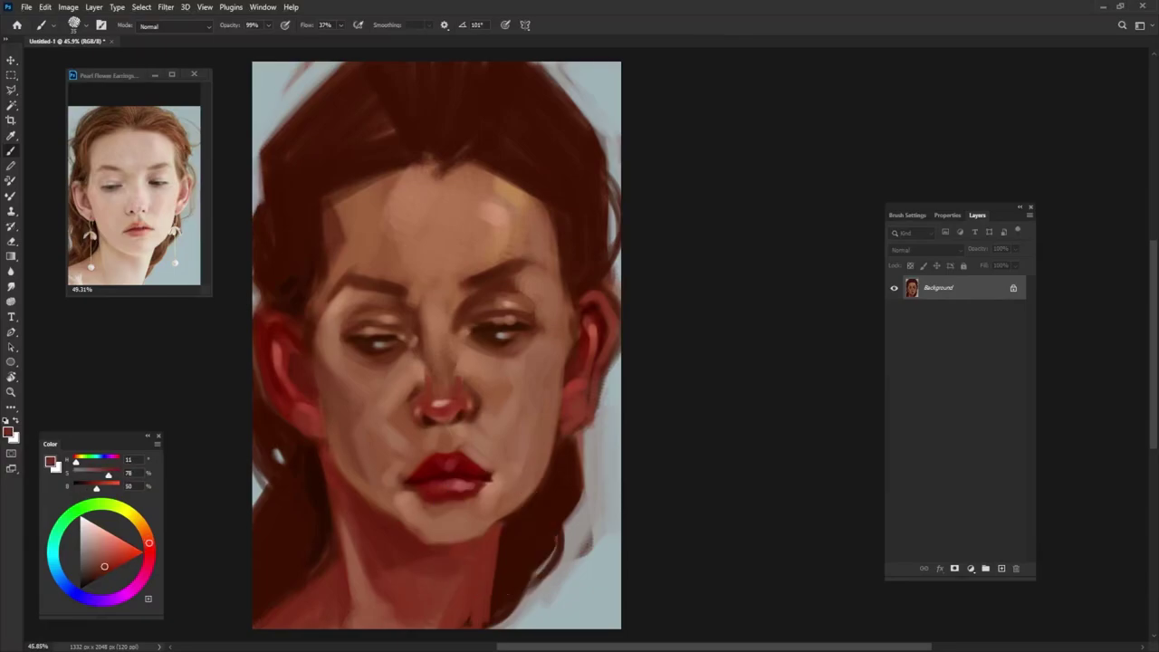
{"action": "left_click", "coordinate": [534, 552], "text": "alt"}
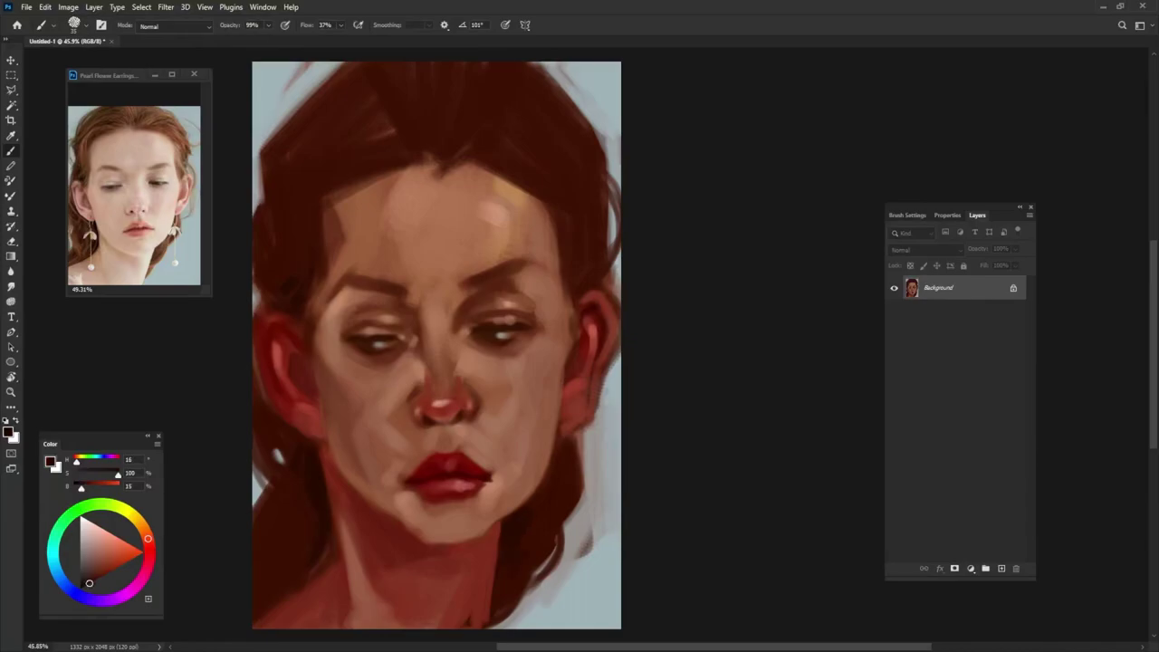
{"action": "left_click_drag", "start_coordinate": [89, 583], "coordinate": [89, 583]}
{"action": "left_click_drag", "start_coordinate": [89, 583], "coordinate": [91, 582]}
{"action": "left_click_drag", "start_coordinate": [90, 582], "coordinate": [89, 583]}
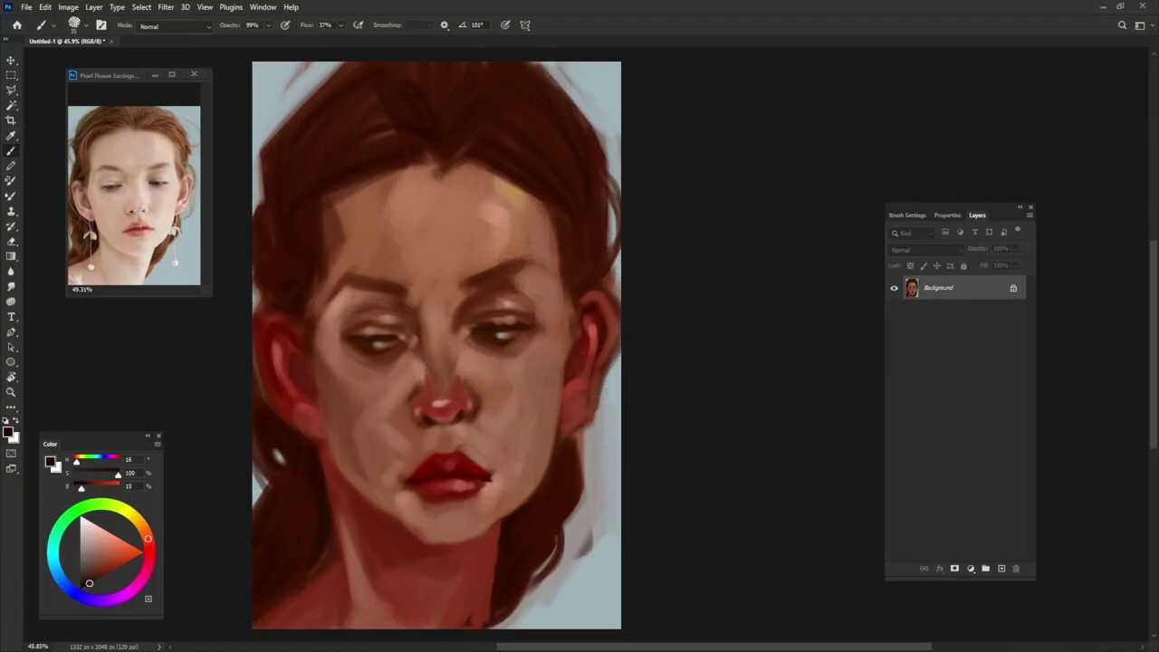
{"action": "left_click_drag", "start_coordinate": [259, 205], "coordinate": [259, 143]}
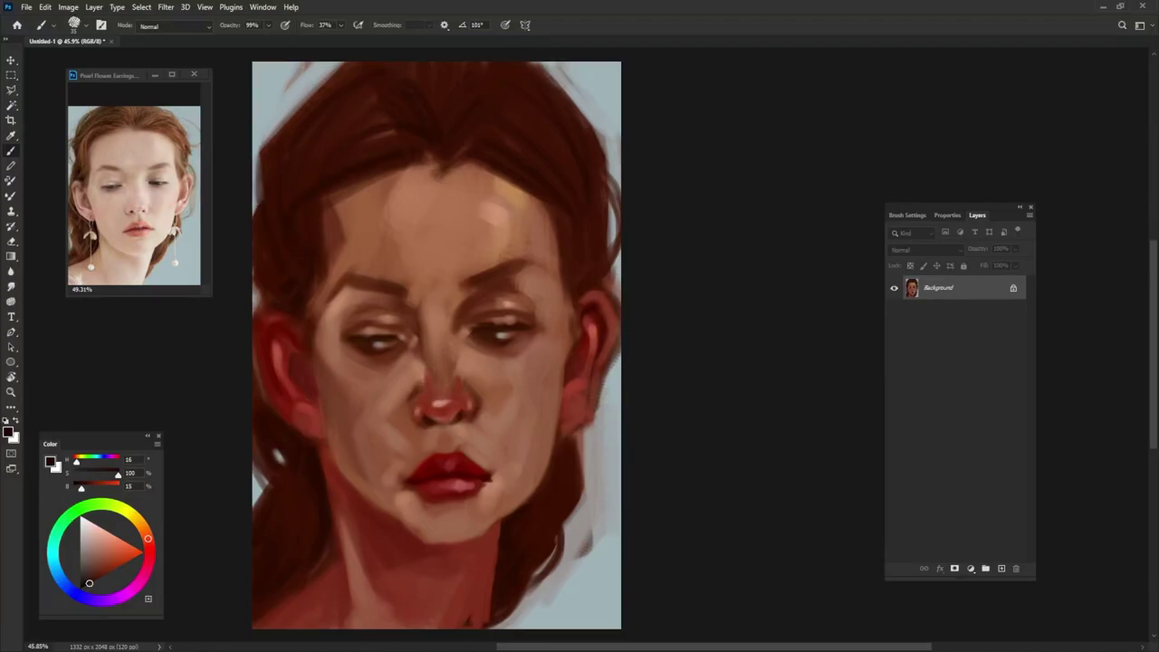
{"action": "left_click_drag", "start_coordinate": [570, 304], "coordinate": [568, 290]}
- Choose a near-white neutral grey and resize the brush for the earrings
{"action": "left_click", "coordinate": [599, 507], "text": "alt"}
{"action": "left_click_drag", "start_coordinate": [88, 538], "coordinate": [80, 532]}
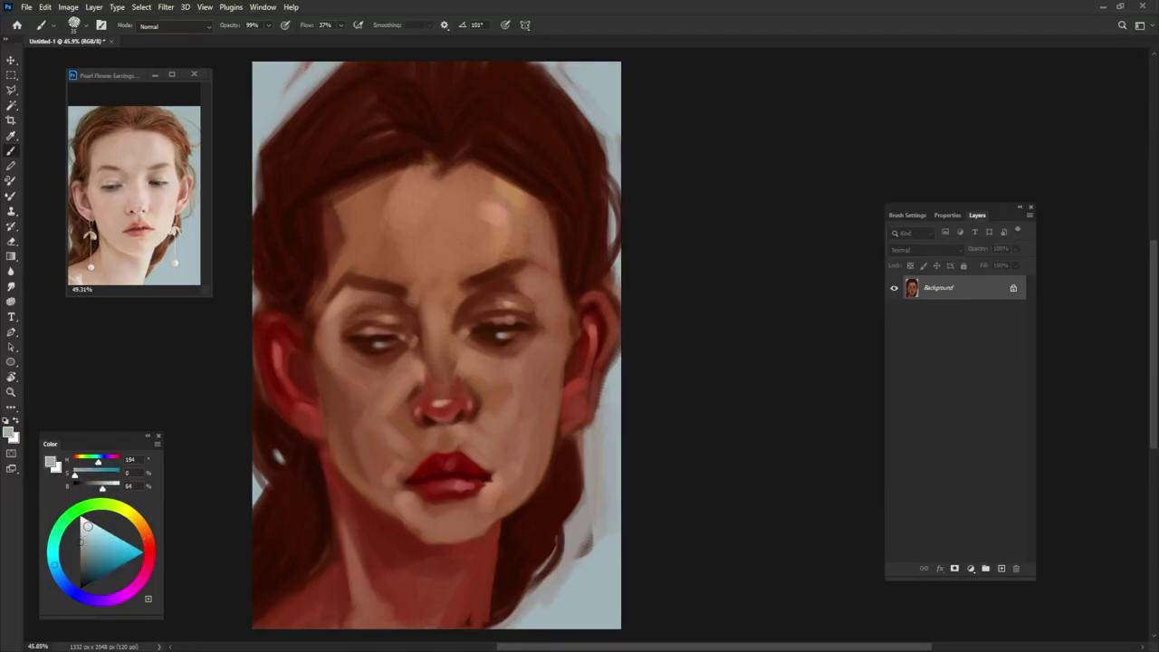
{"action": "right_click", "coordinate": [557, 416], "text": "alt"}
{"action": "left_click", "coordinate": [568, 364], "text": "alt"}
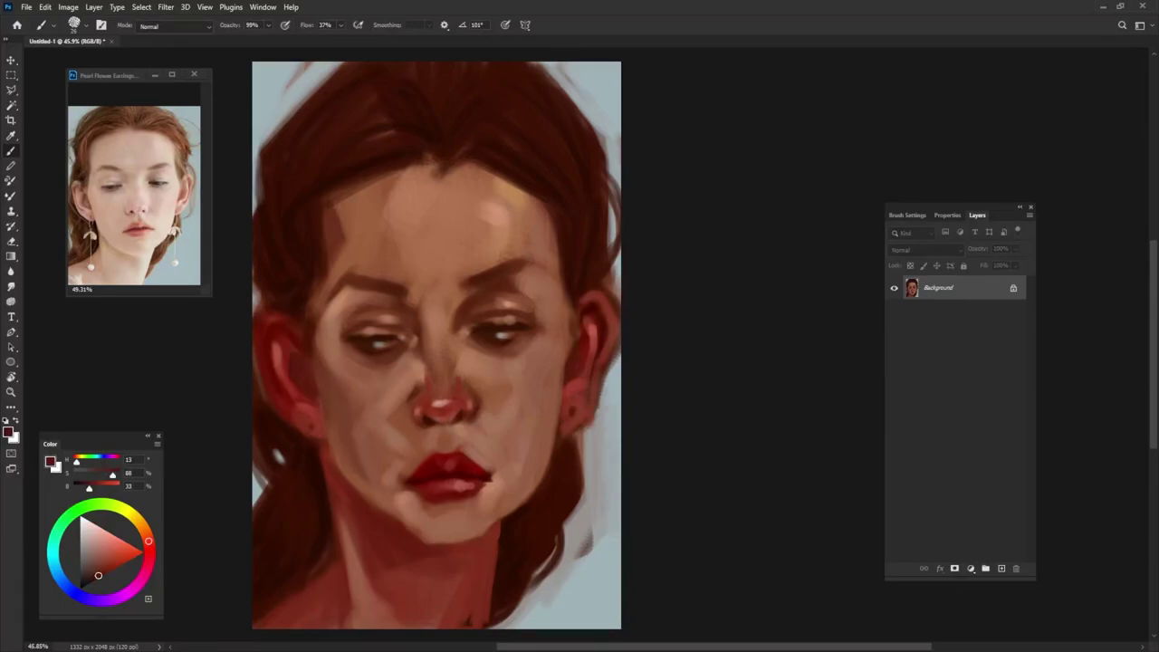
{"action": "left_click_drag", "start_coordinate": [86, 539], "coordinate": [81, 529]}
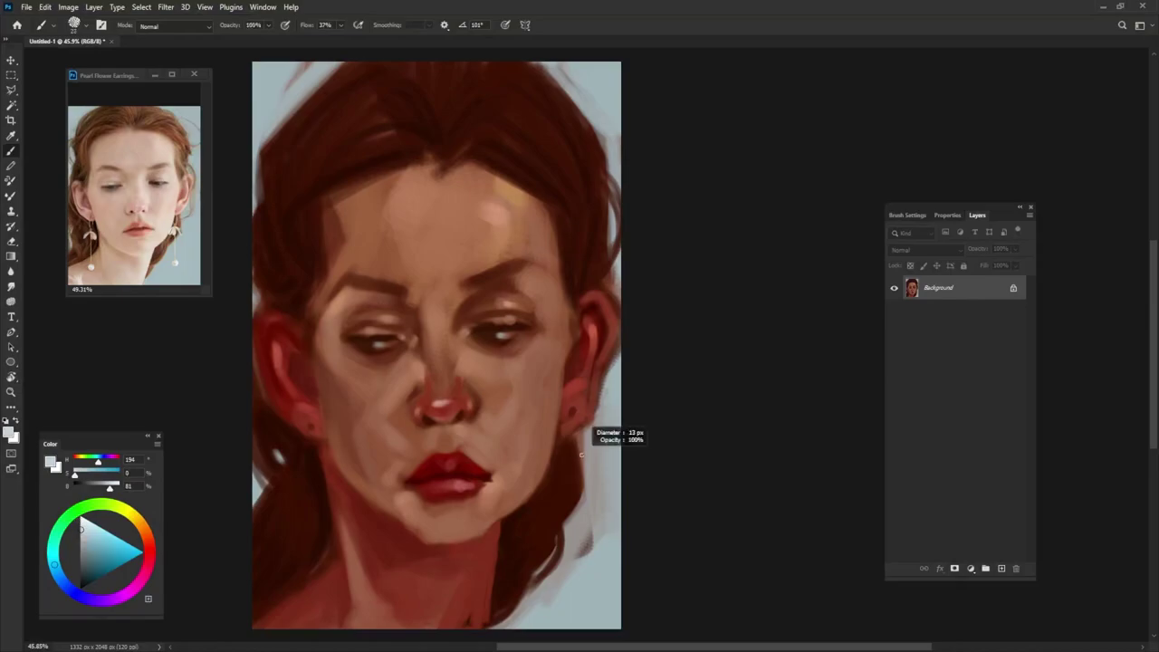
- Paint thin vertical earrings below both earlobes, each ending in a small pearl
{"action": "left_click_drag", "start_coordinate": [572, 415], "coordinate": [571, 484]}
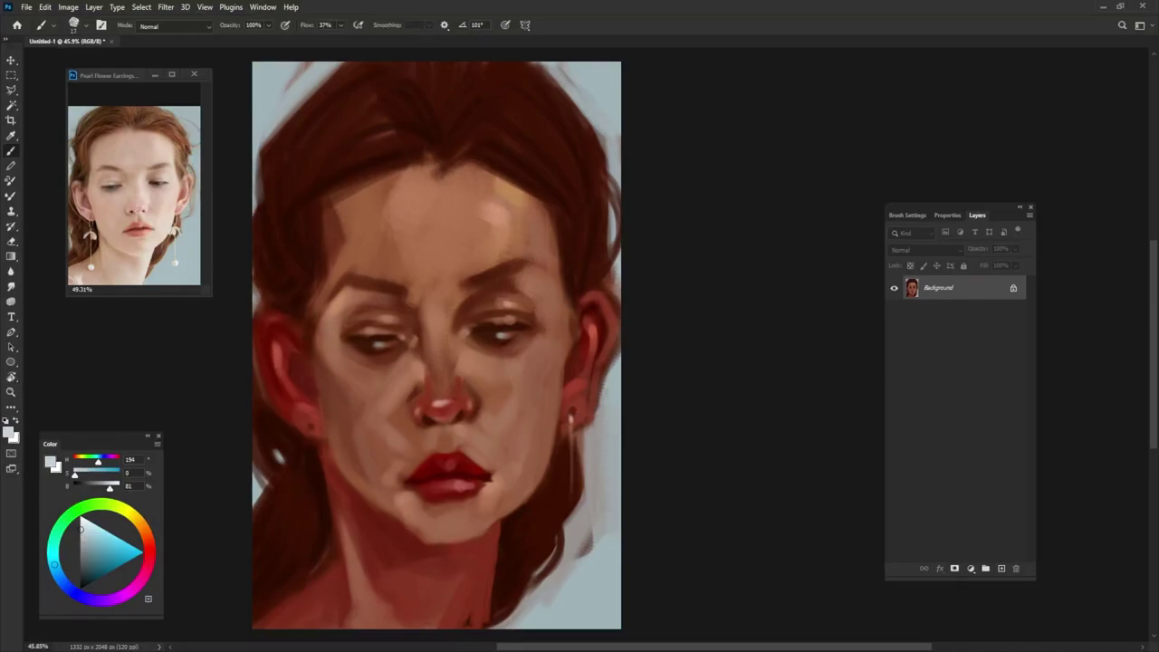
{"action": "left_click_drag", "start_coordinate": [571, 428], "coordinate": [571, 515]}
{"action": "left_click_drag", "start_coordinate": [311, 435], "coordinate": [311, 522]}
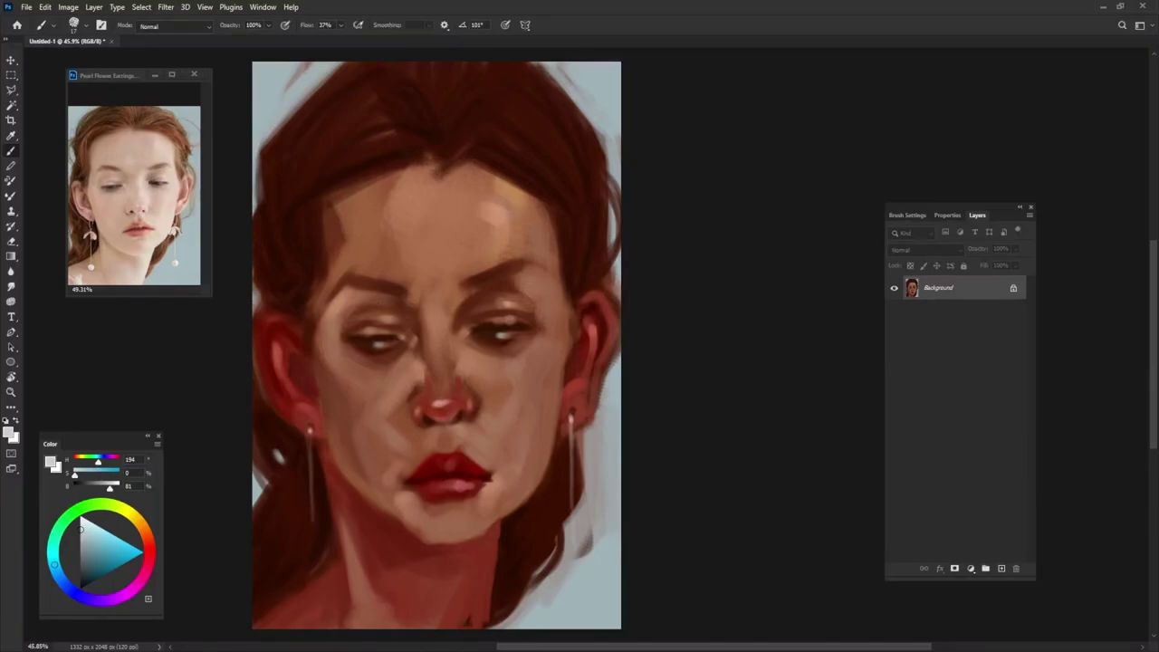
{"action": "left_click_drag", "start_coordinate": [311, 535], "coordinate": [312, 538]}
{"action": "left_click_drag", "start_coordinate": [569, 529], "coordinate": [571, 532]}
- Sample the cheek skin tone, darken it slightly, and sample a light forehead tone
{"action": "left_click", "coordinate": [329, 360], "text": "alt"}
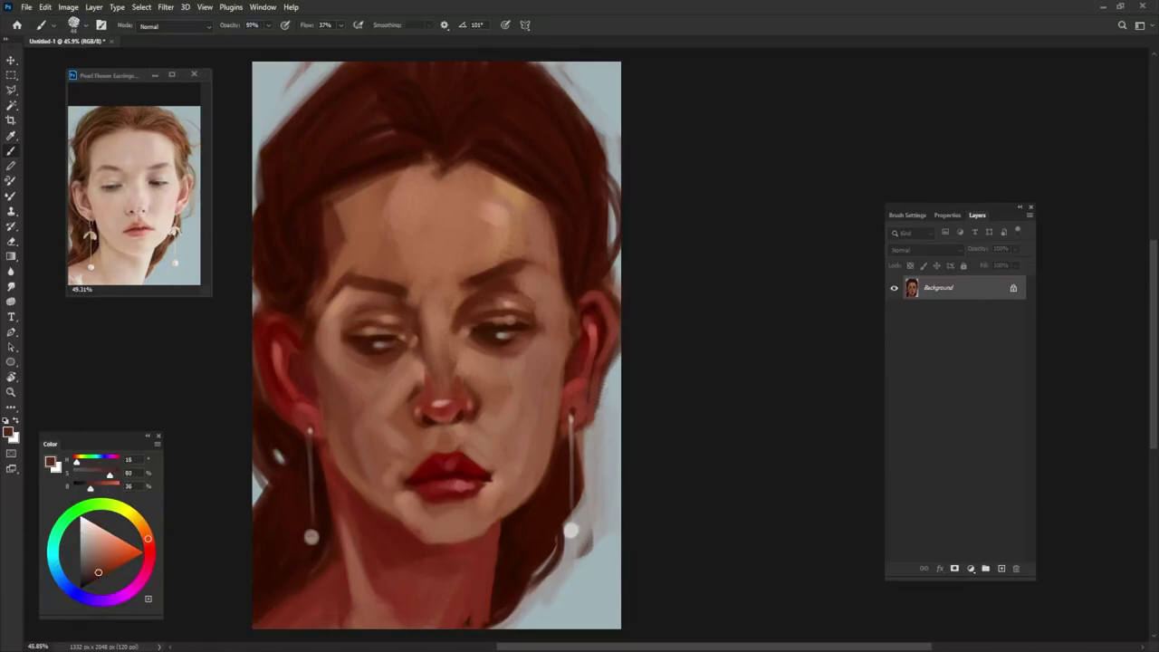
{"action": "left_click", "coordinate": [323, 349], "text": "alt"}
{"action": "left_click", "coordinate": [99, 566]}
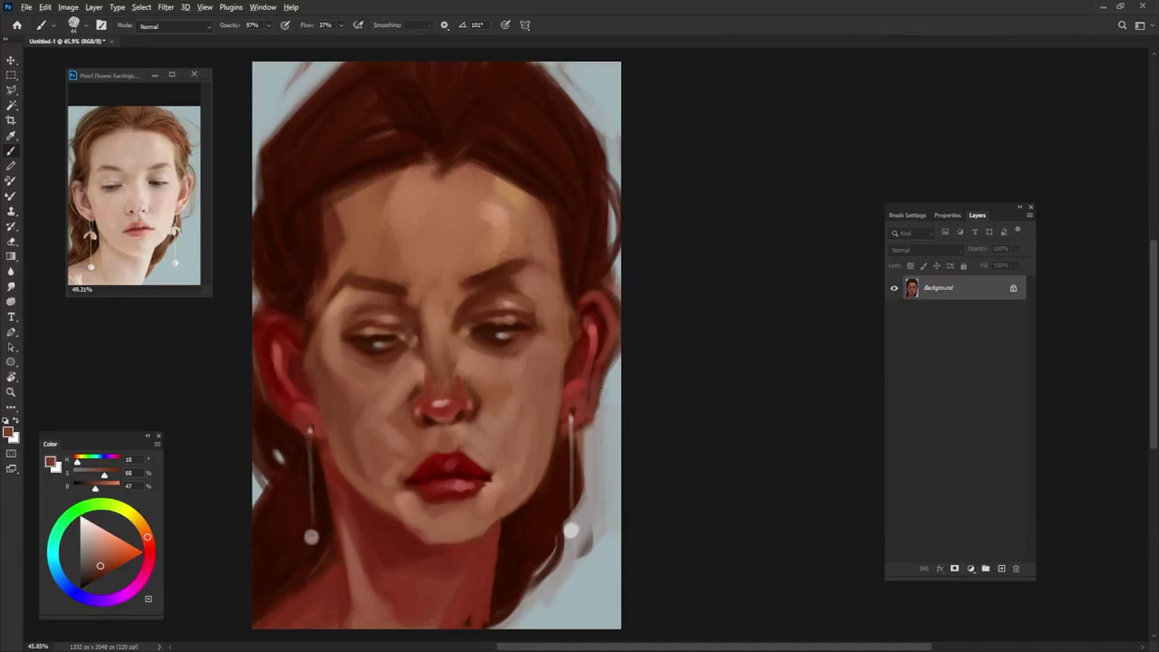
{"action": "left_click", "coordinate": [421, 201], "text": "alt"}
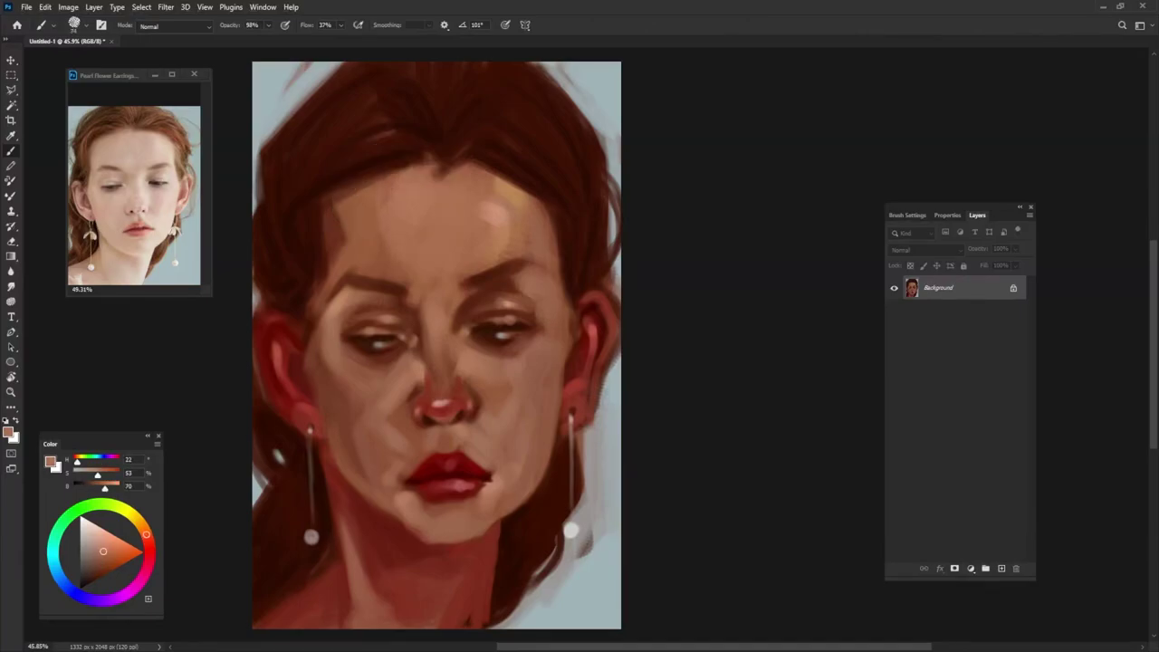